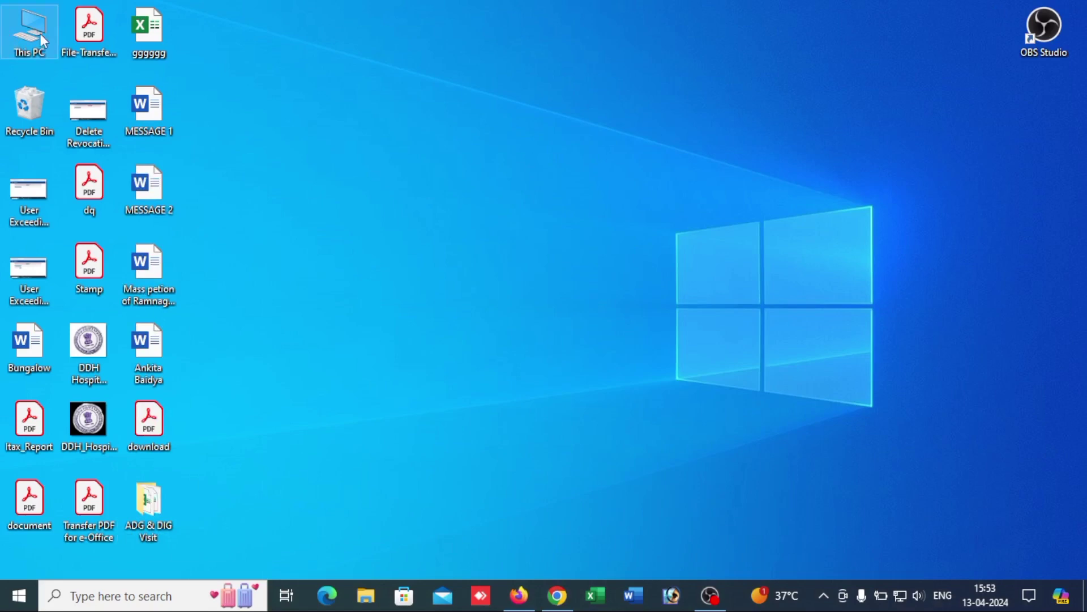
# Step: View This PC's system properties, then close the system information window
pyautogui.rightClick(39, 32)
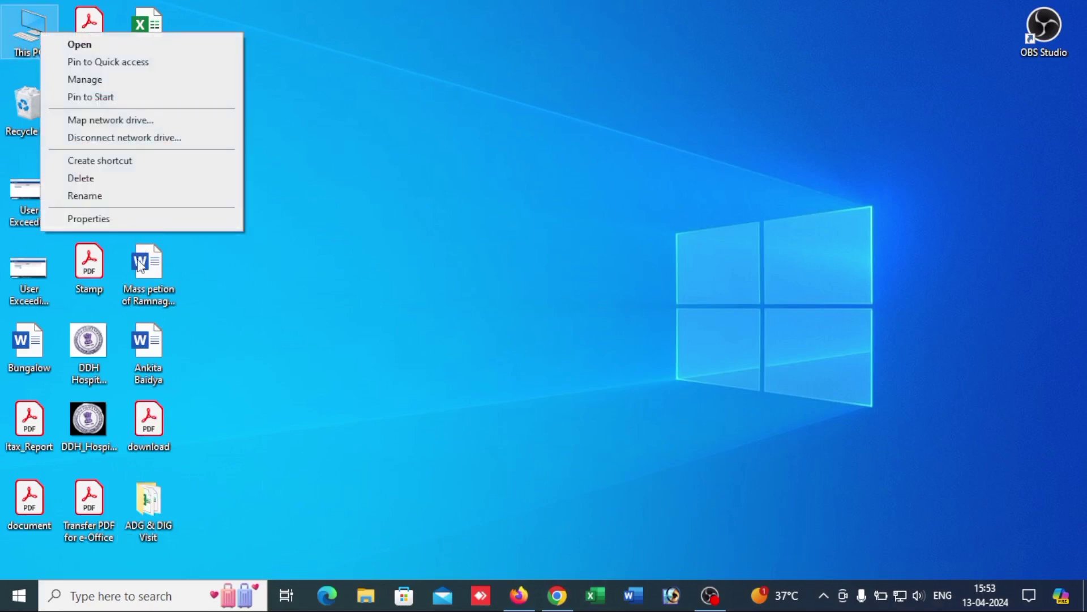
pyautogui.click(137, 221)
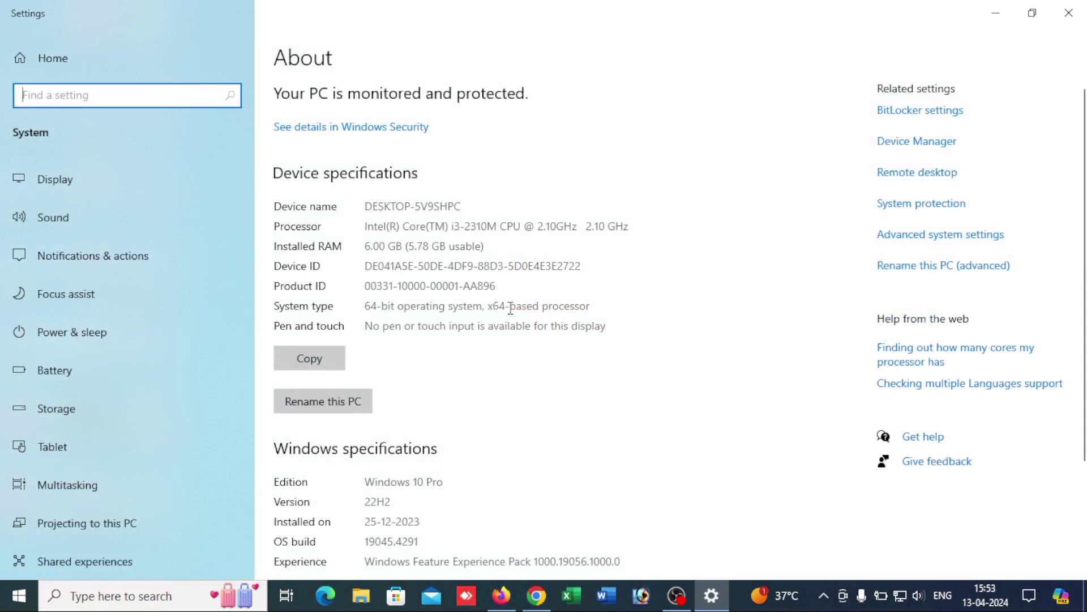
pyautogui.click(1072, 22)
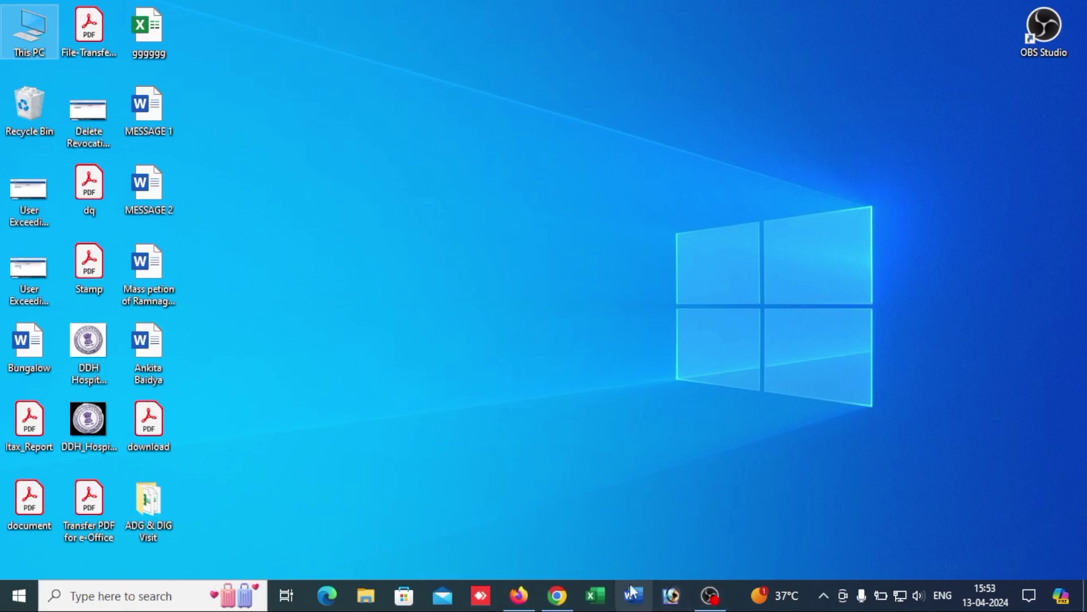
# Step: Download the Windows Offline (64-bit) Java installer from java.com's download page
pyautogui.click(571, 599)
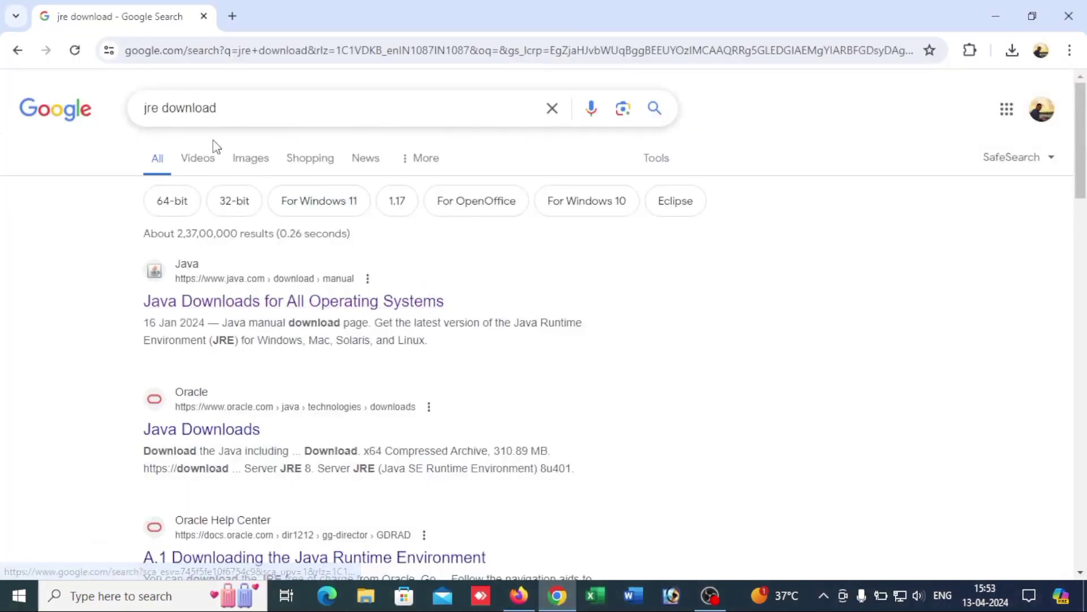
pyautogui.click(255, 301)
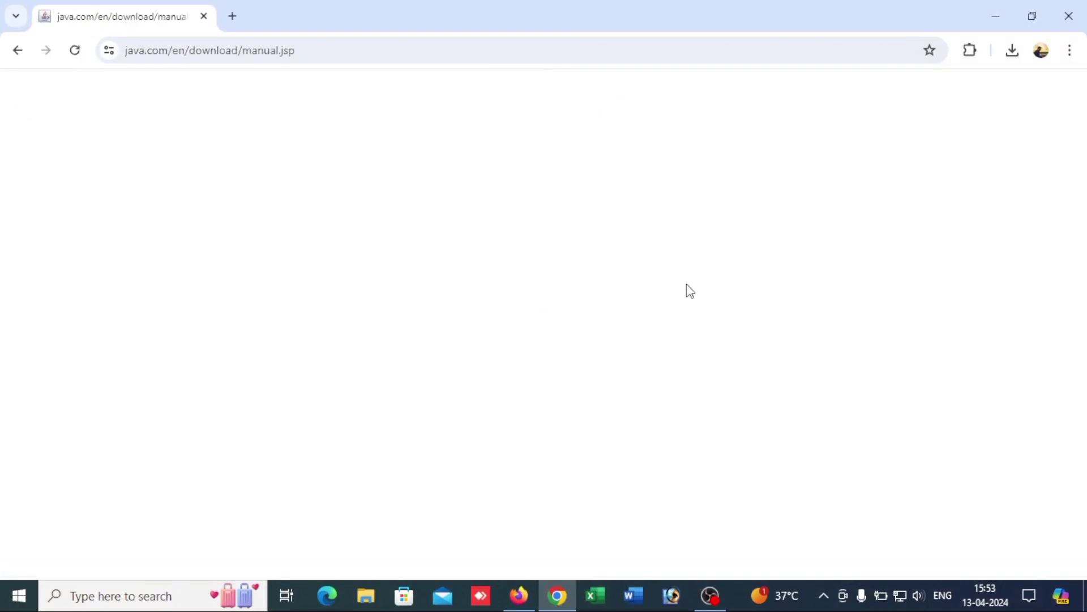
pyautogui.scroll(-4, 737, 285)
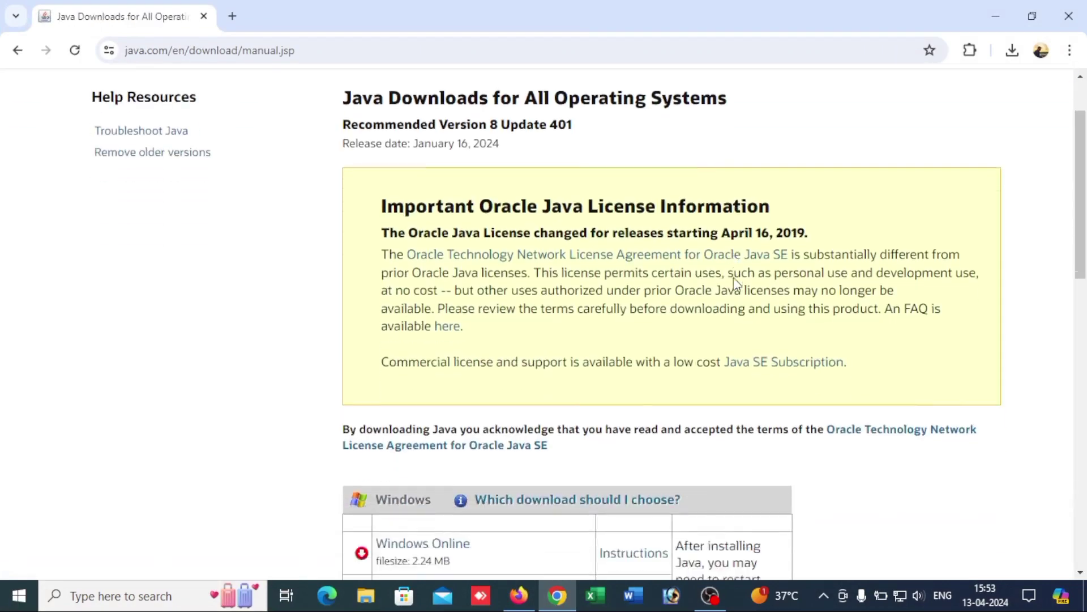
pyautogui.scroll(-1, 737, 285)
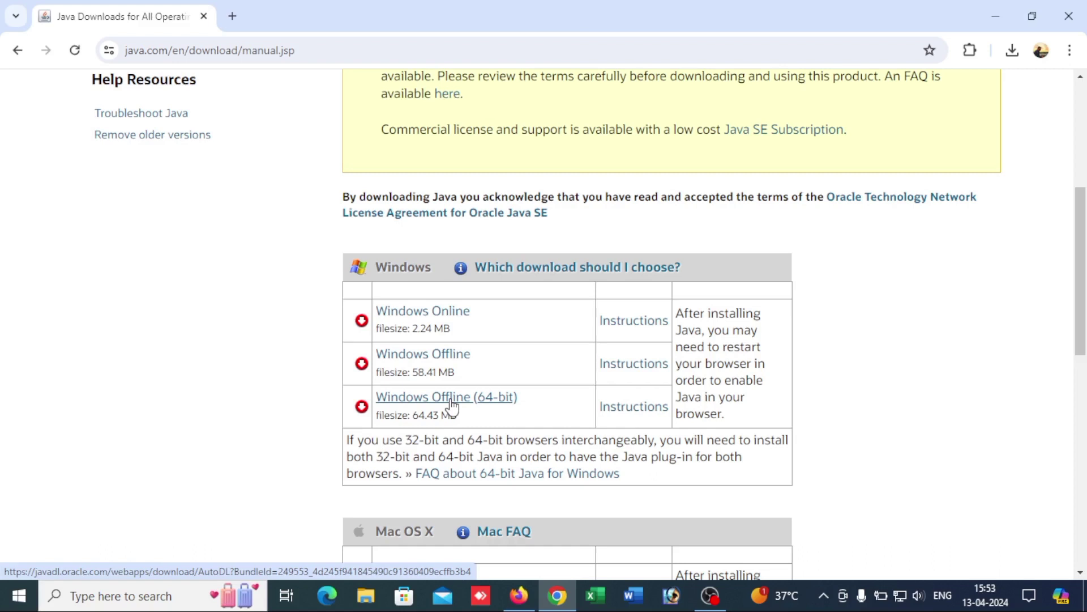
pyautogui.click(650, 406)
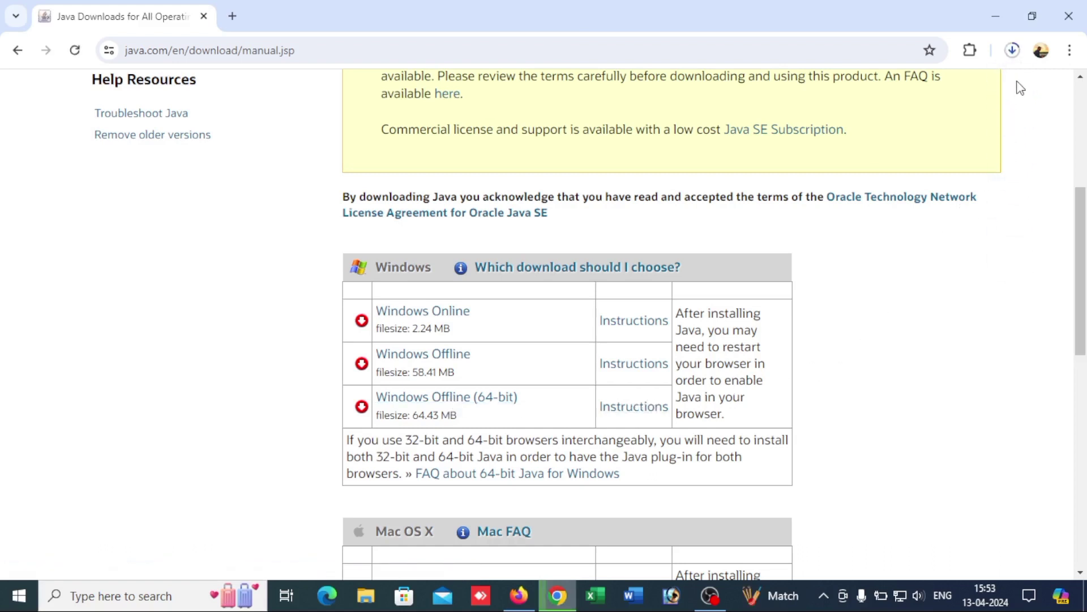
# Step: Show the downloaded jre-8u401-windows-x64 installer in the Downloads folder
pyautogui.click(1013, 50)
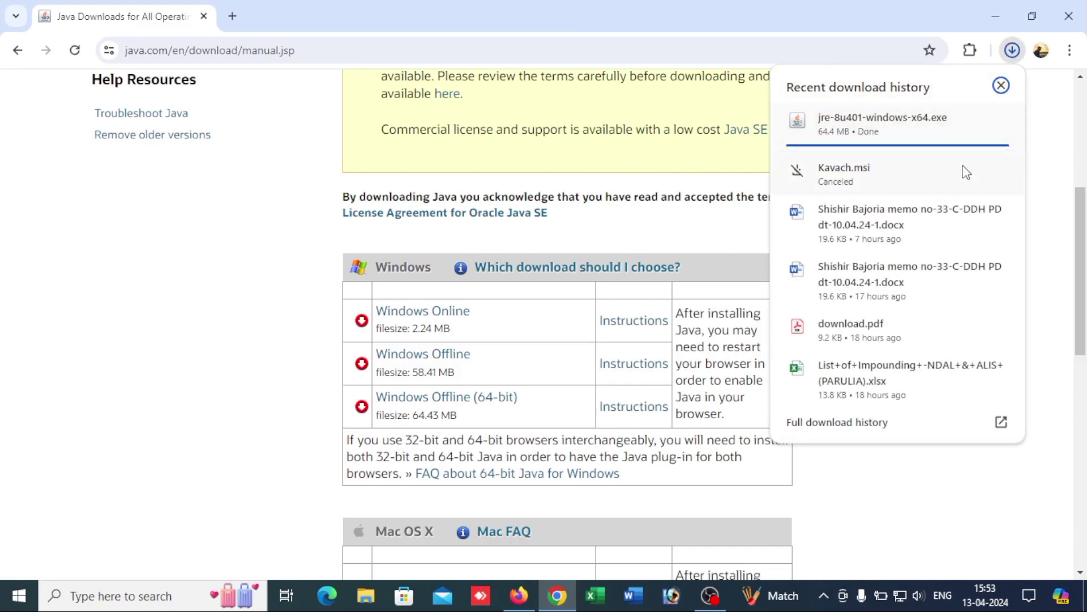
pyautogui.click(1043, 137)
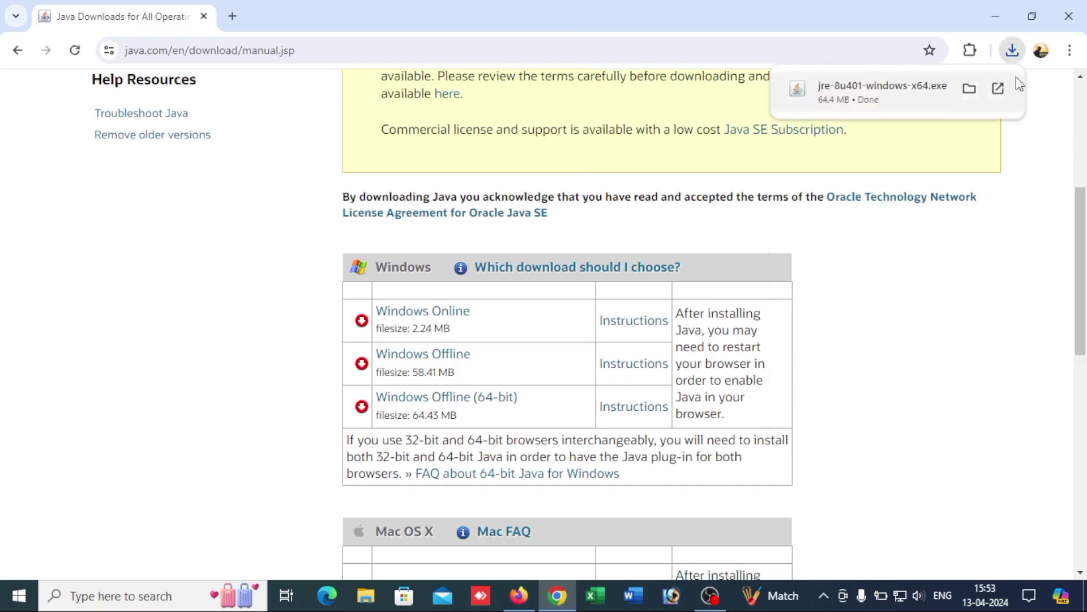
pyautogui.click(970, 91)
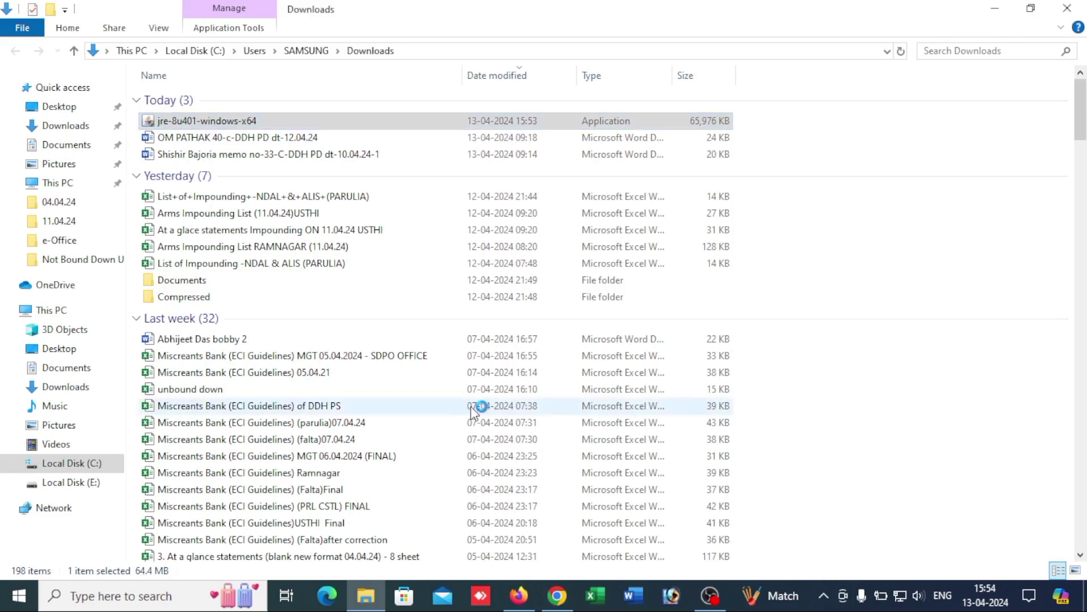
# Step: Accept the Java Setup license to begin installing Java, then start a blank browser tab
pyautogui.click(995, 8)
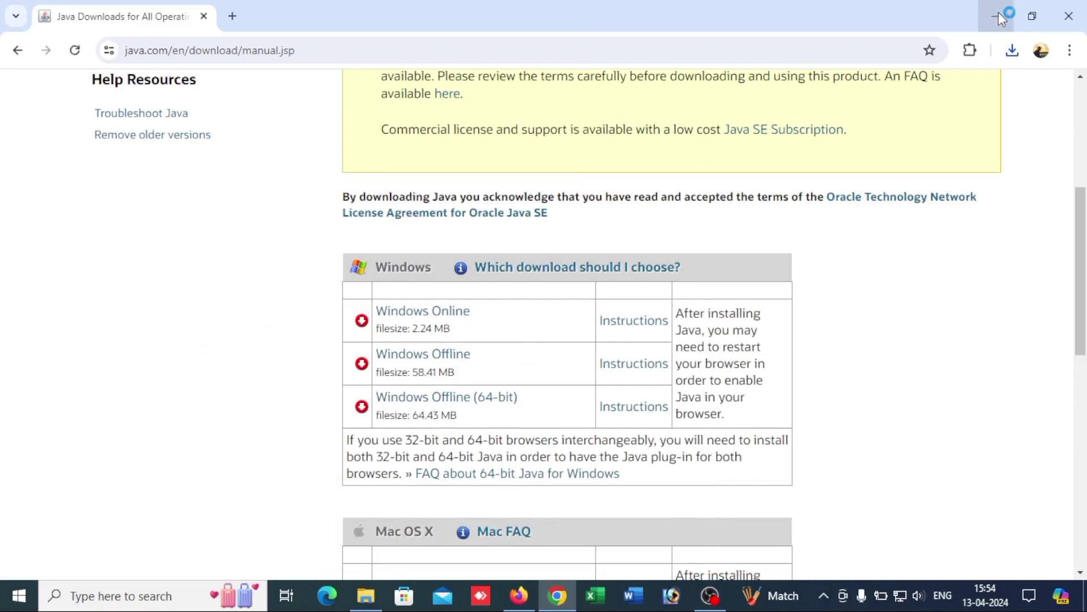
pyautogui.scroll(4, 688, 315)
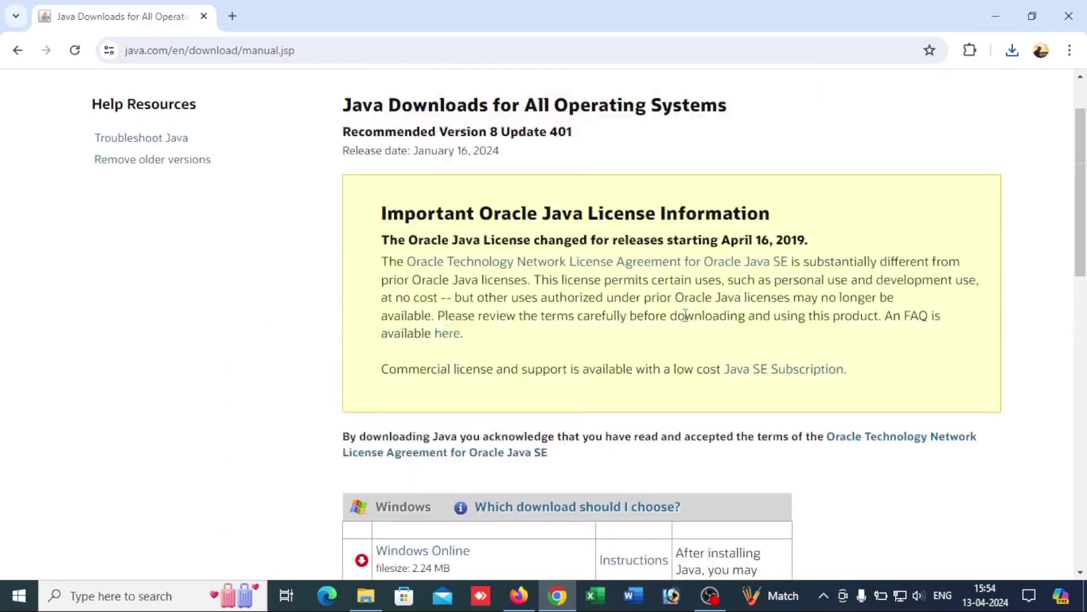
pyautogui.scroll(1, 685, 315)
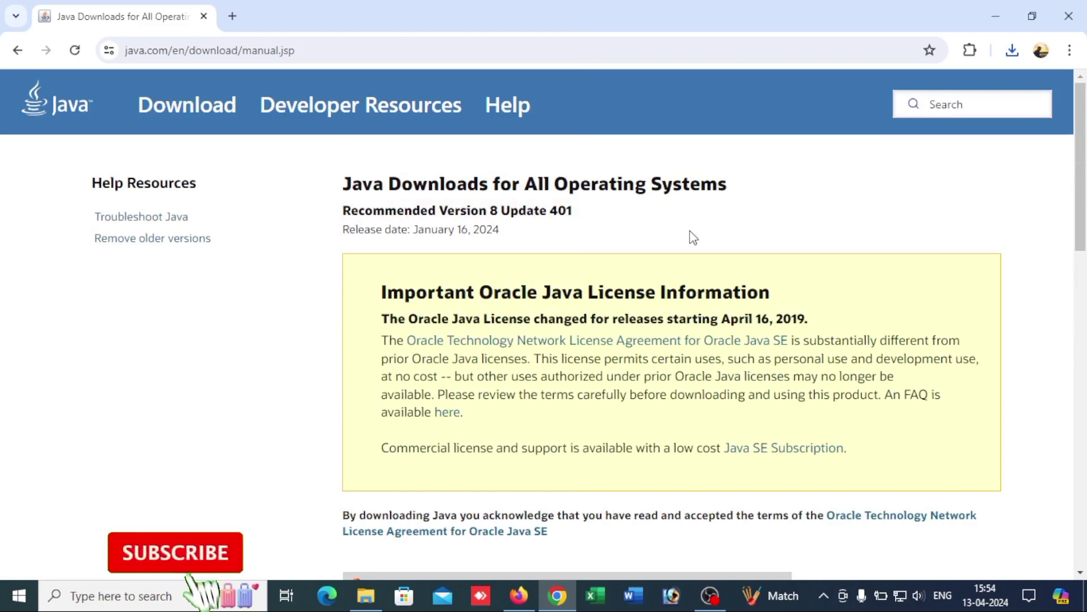
pyautogui.moveTo(712, 594)
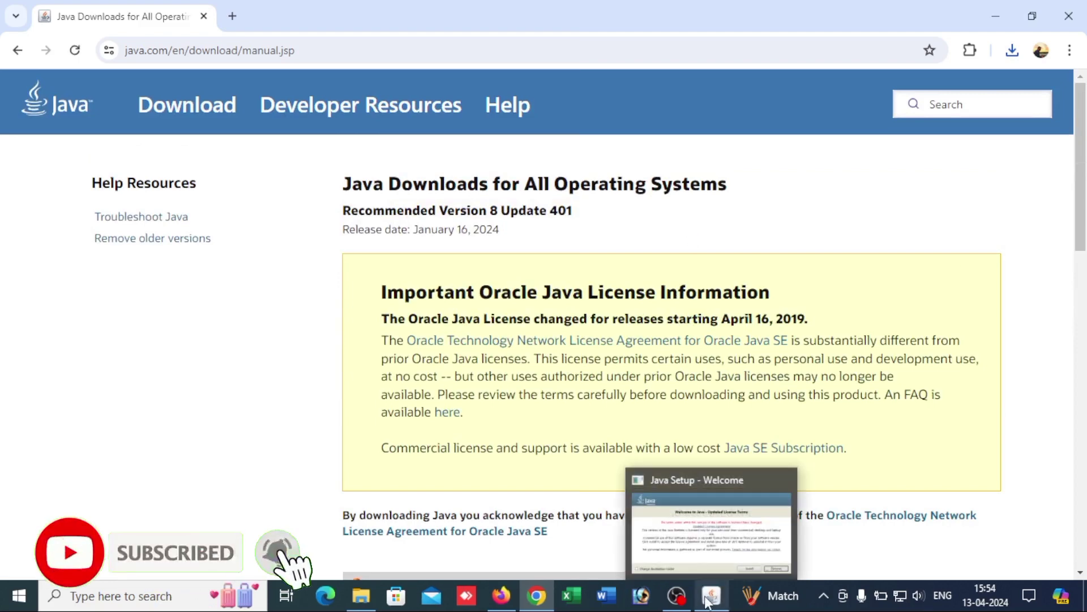
pyautogui.click(711, 524)
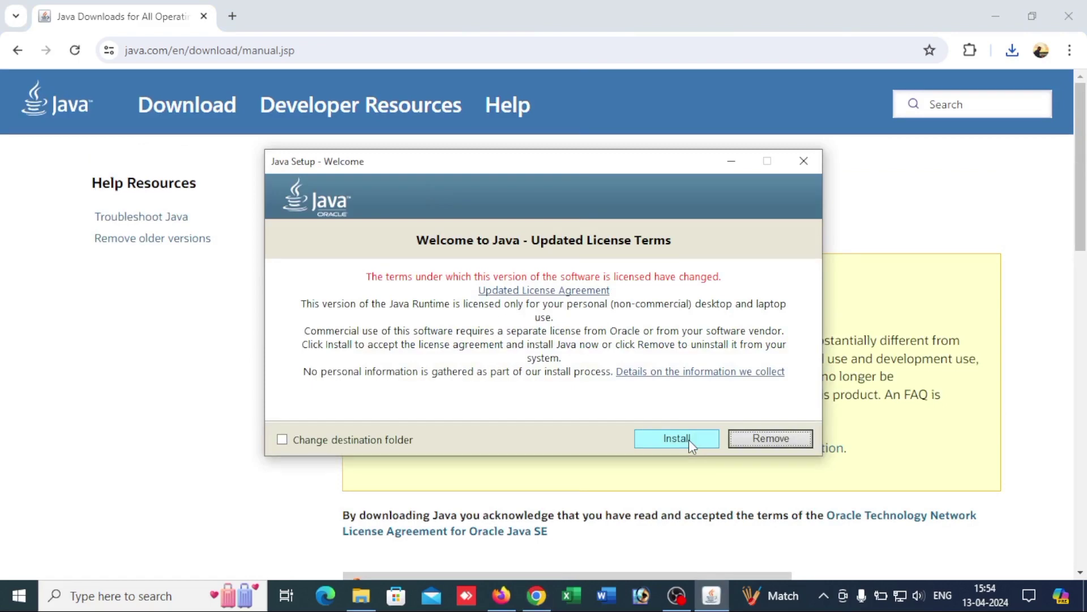
pyautogui.click(677, 439)
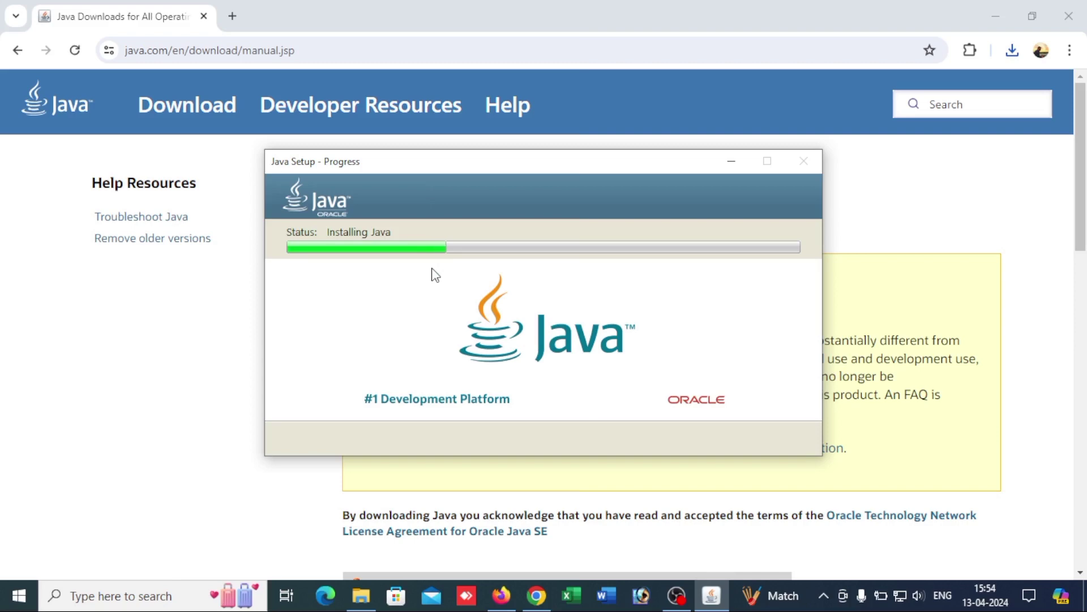
pyautogui.click(232, 16)
pyautogui.click(288, 55)
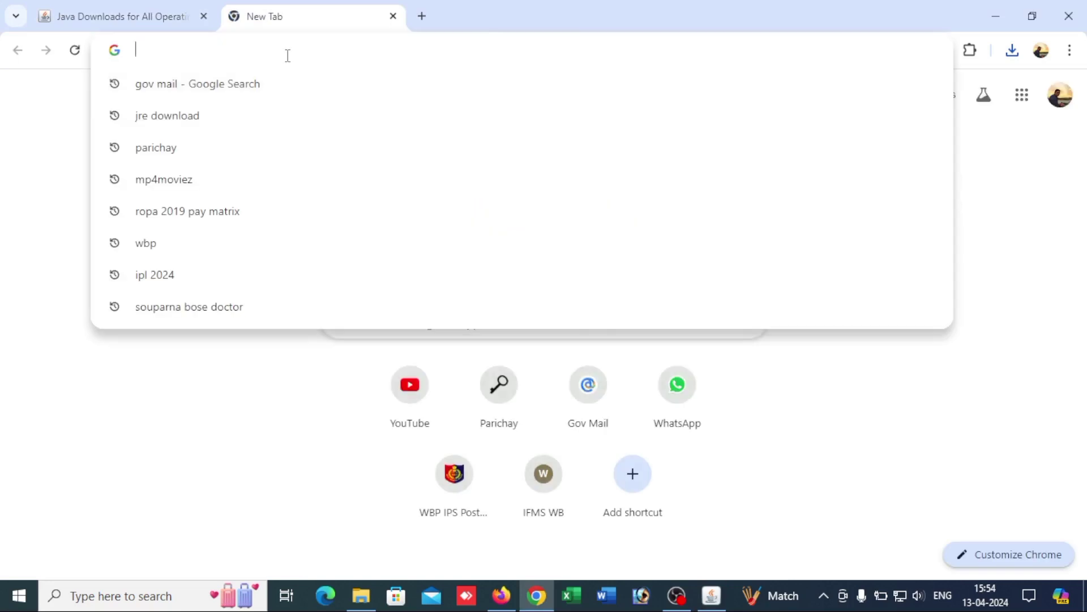
# Step: Search for eoffice and go to the official eOffice Downloads page
pyautogui.write('e')
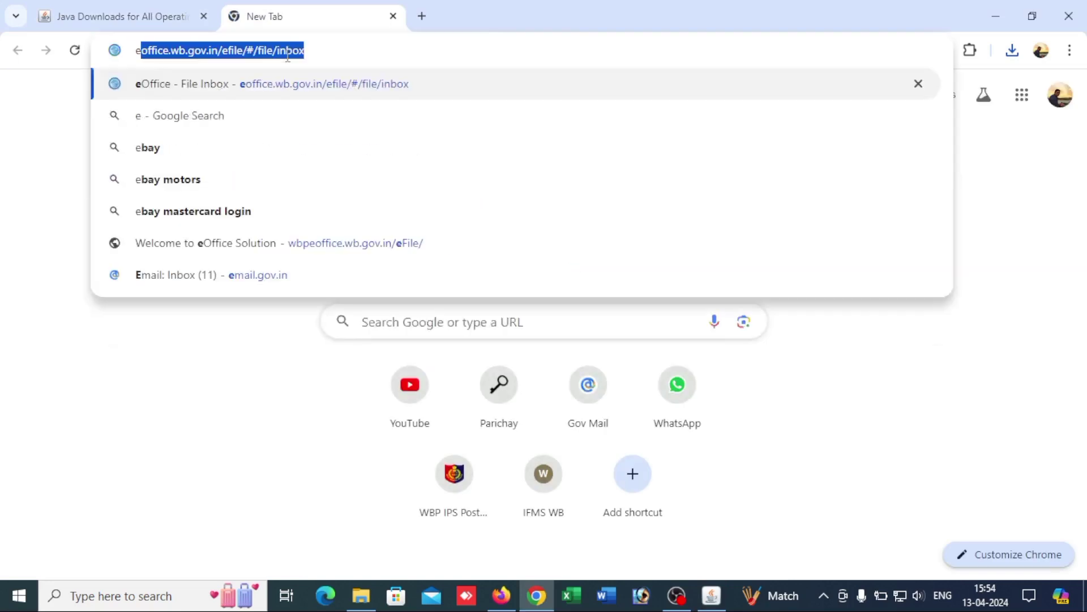
pyautogui.write('office')
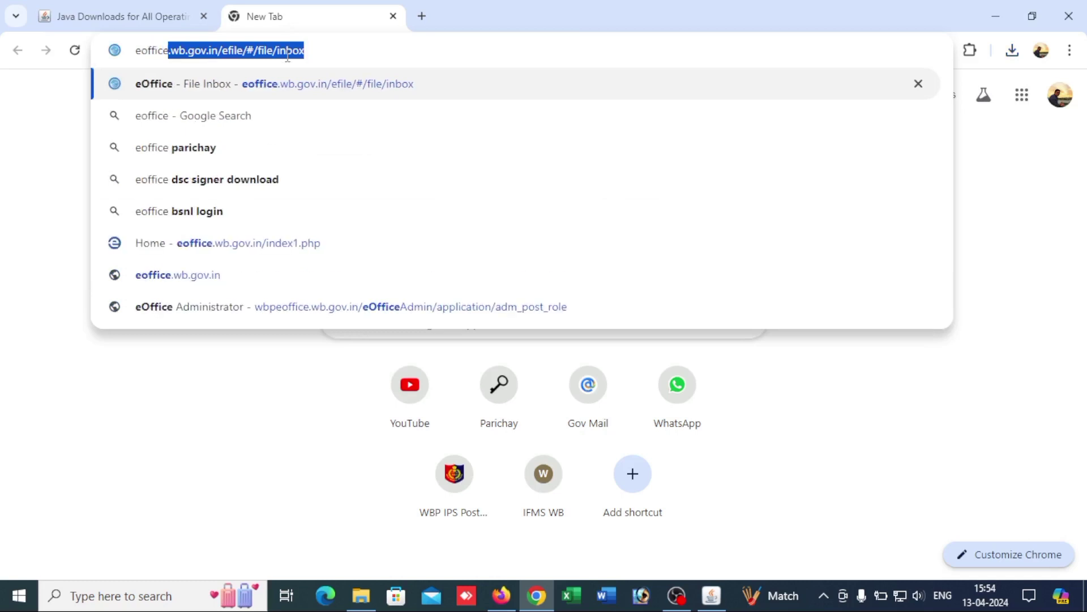
pyautogui.press('BackSpace')
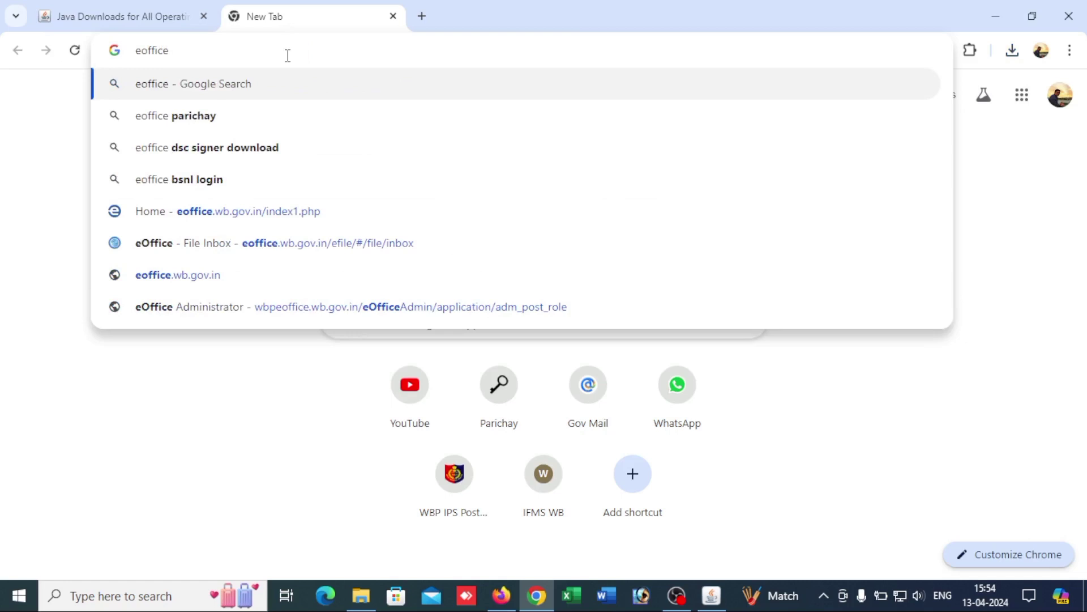
pyautogui.press('Return')
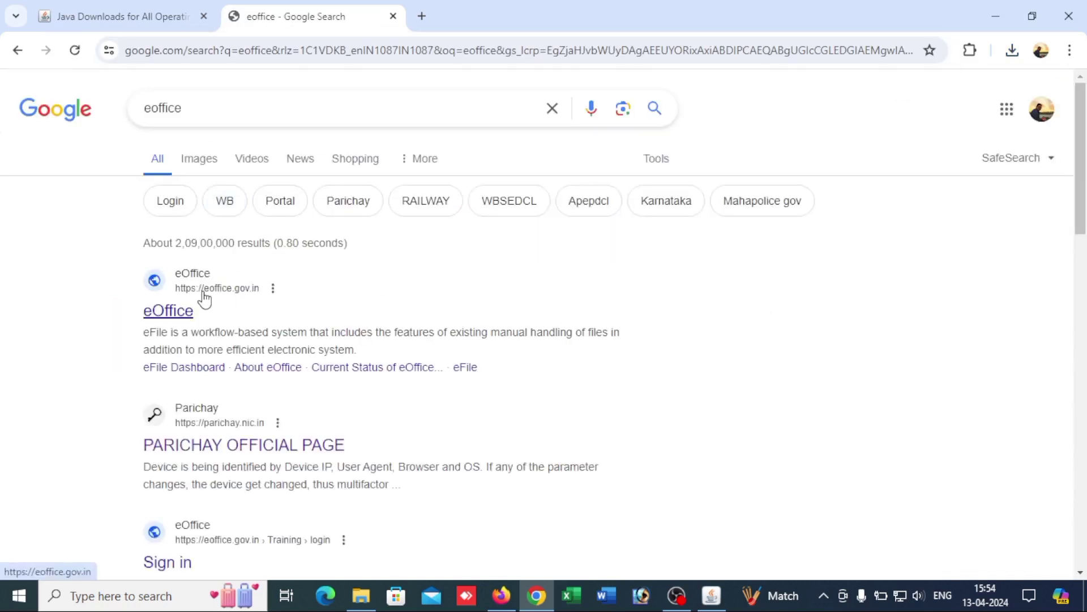
pyautogui.click(205, 298)
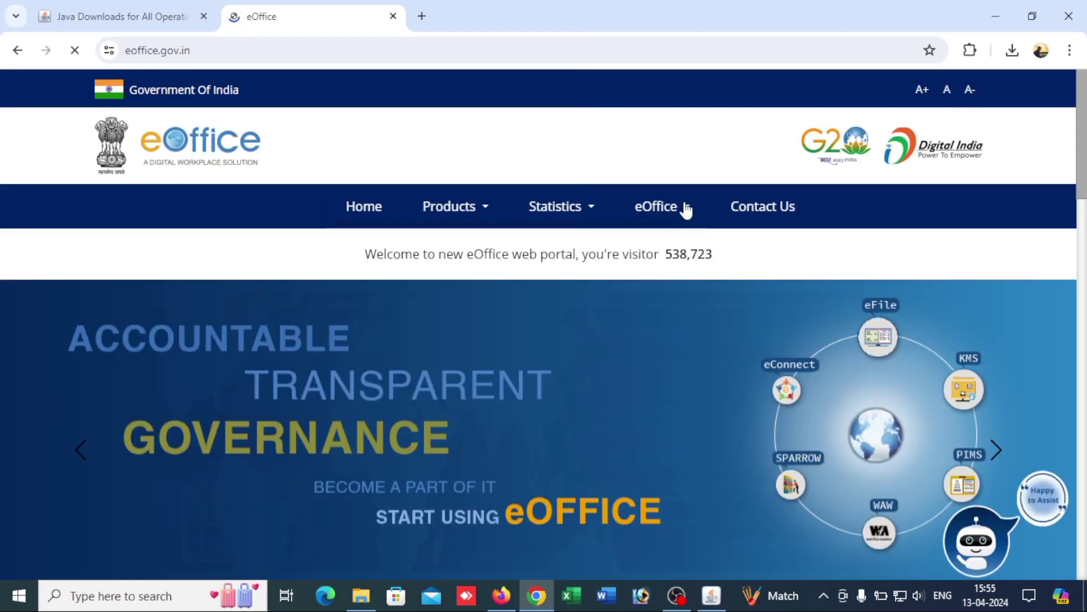
pyautogui.click(685, 209)
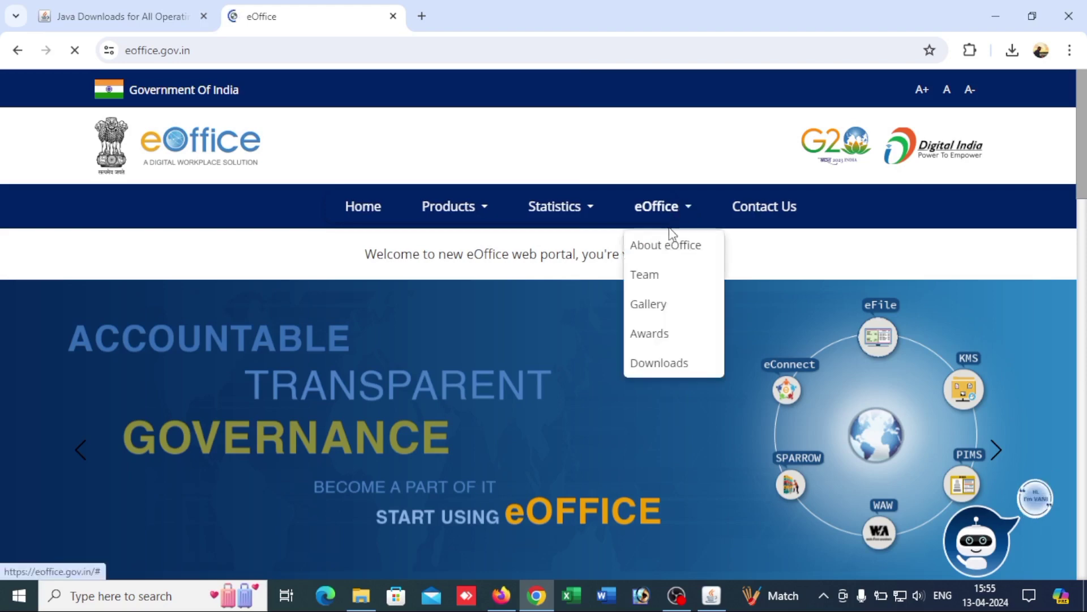
pyautogui.click(661, 364)
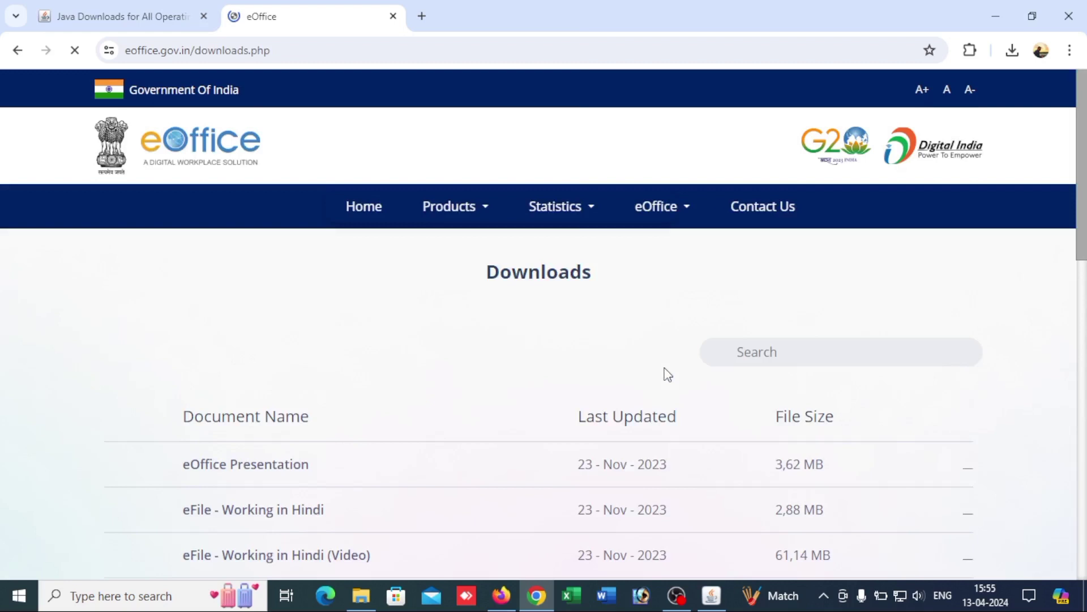
# Step: Download the 64-bit Digital Signer Service 4.1.7 installer
pyautogui.scroll(-5, 667, 374)
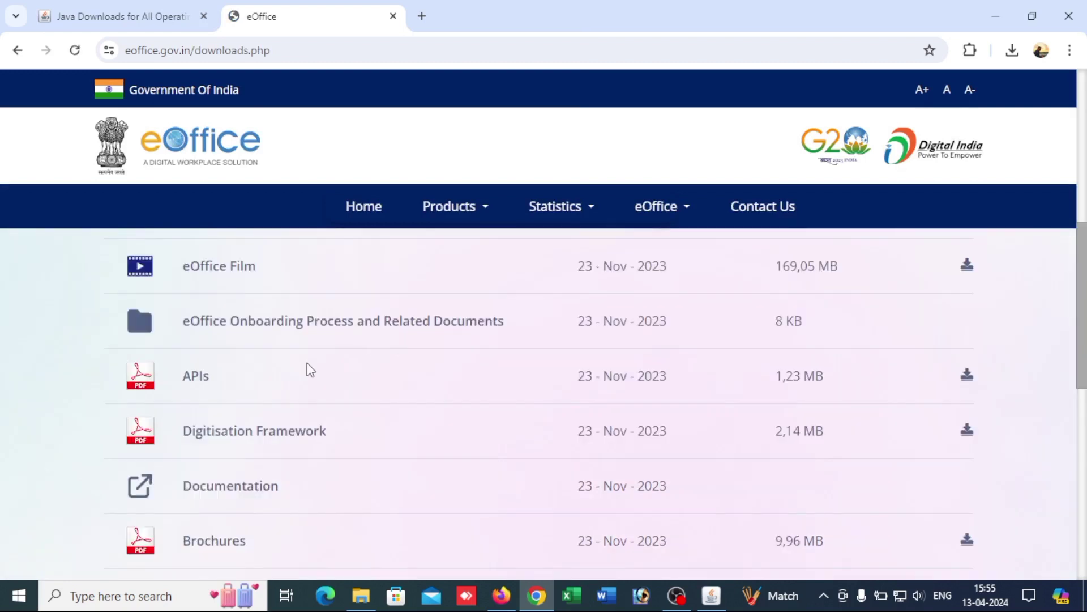
pyautogui.scroll(-3, 310, 370)
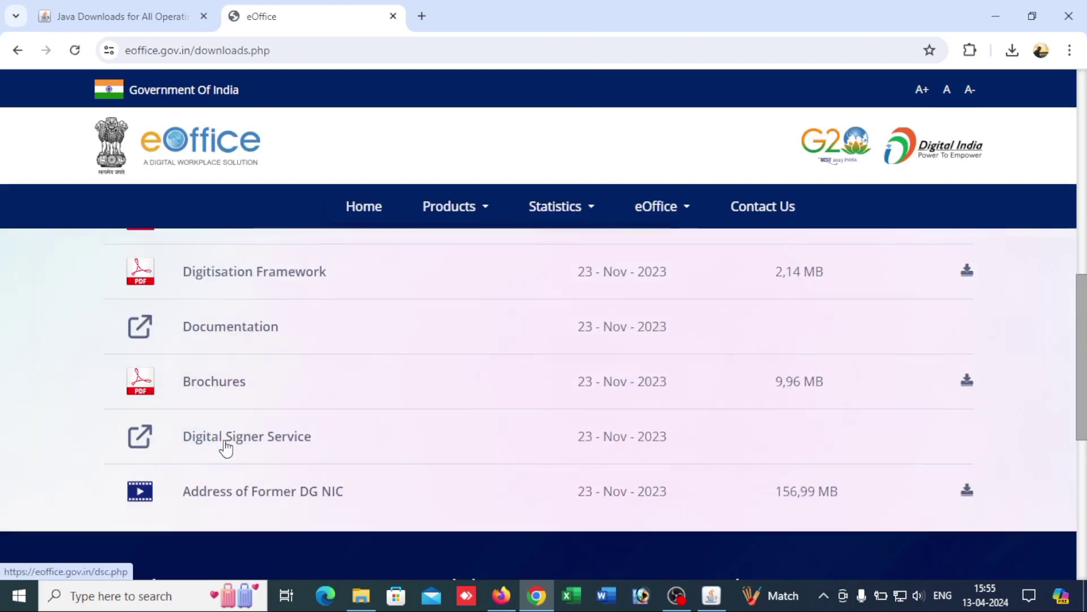
pyautogui.click(226, 449)
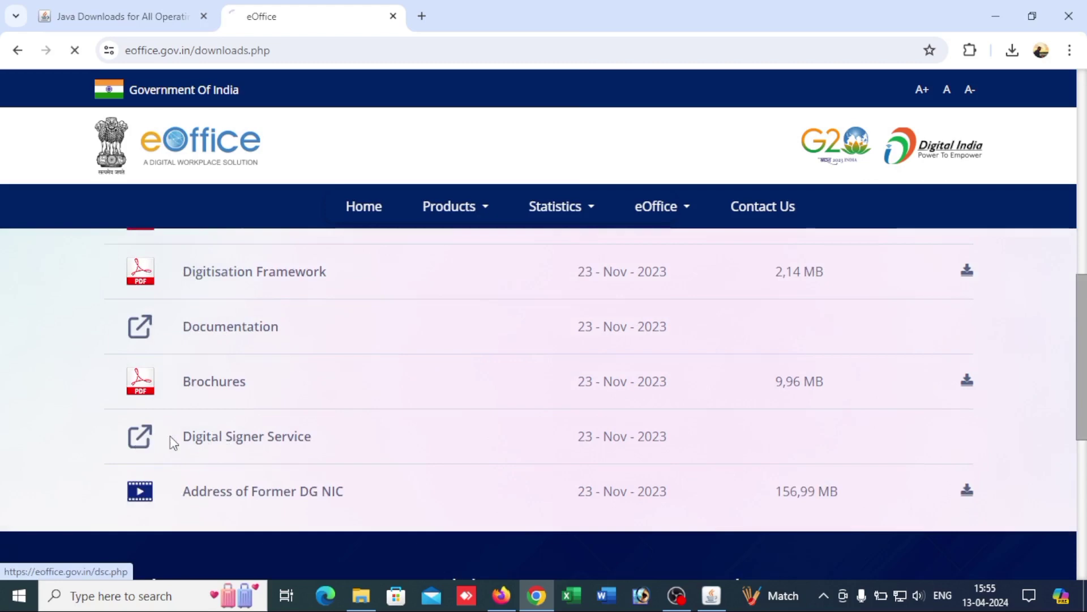
pyautogui.scroll(-1, 226, 295)
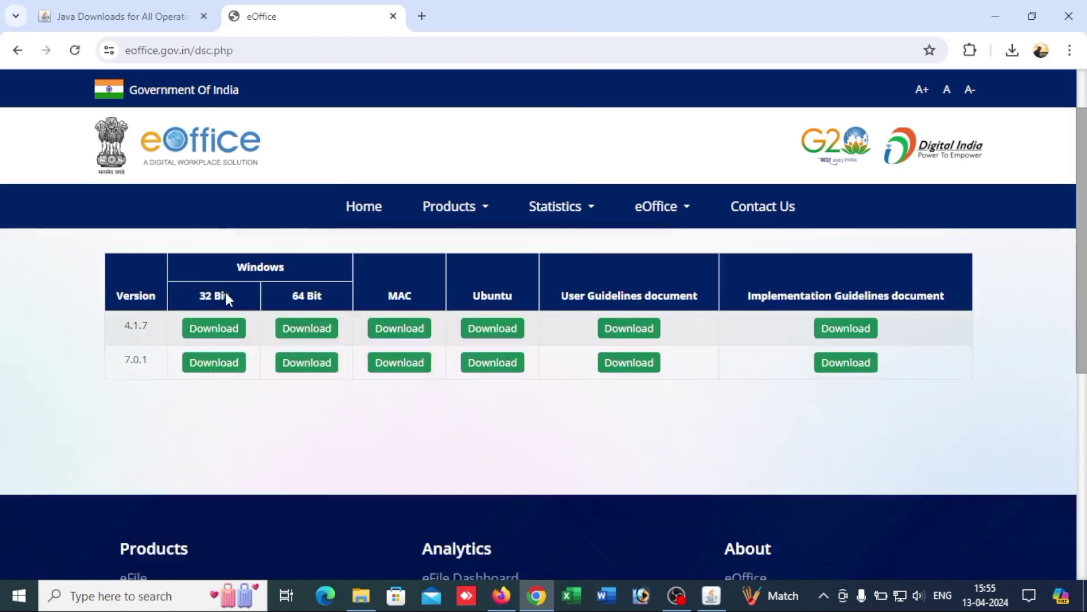
pyautogui.doubleClick(134, 321)
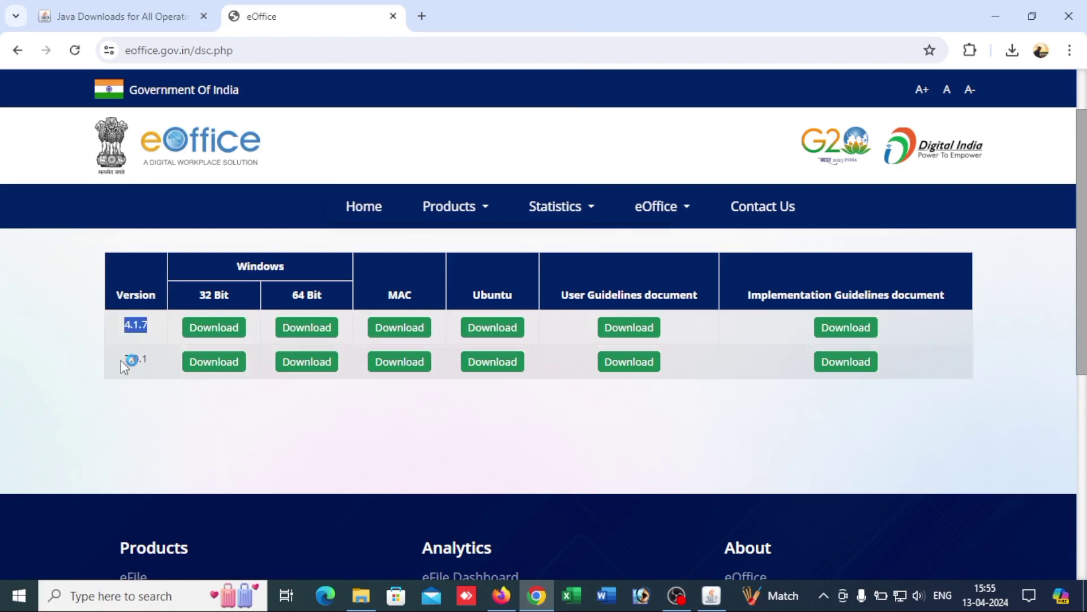
pyautogui.scroll(1, 145, 338)
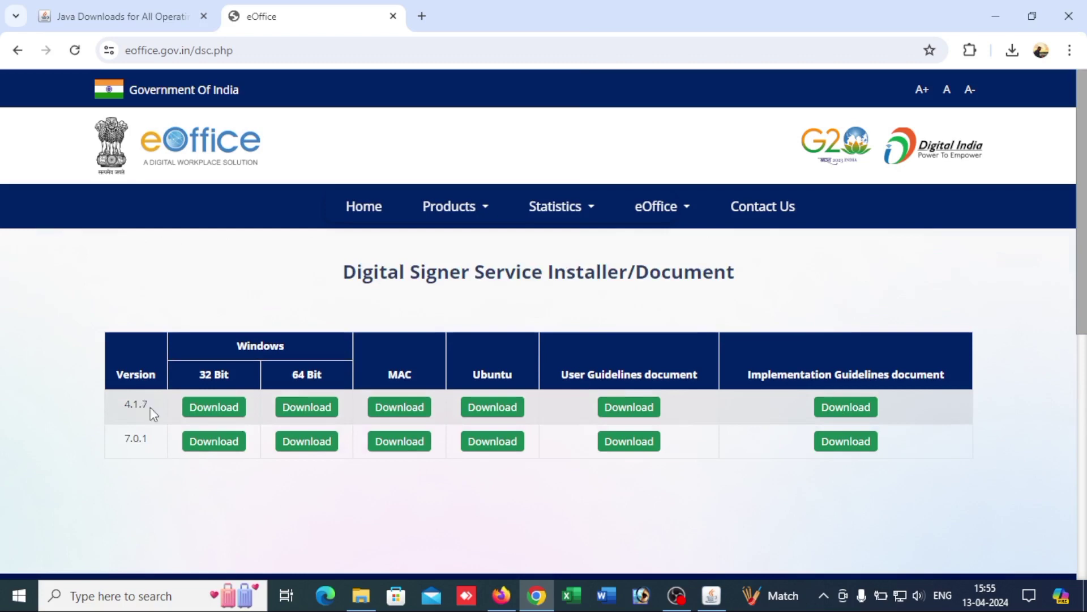
pyautogui.click(303, 413)
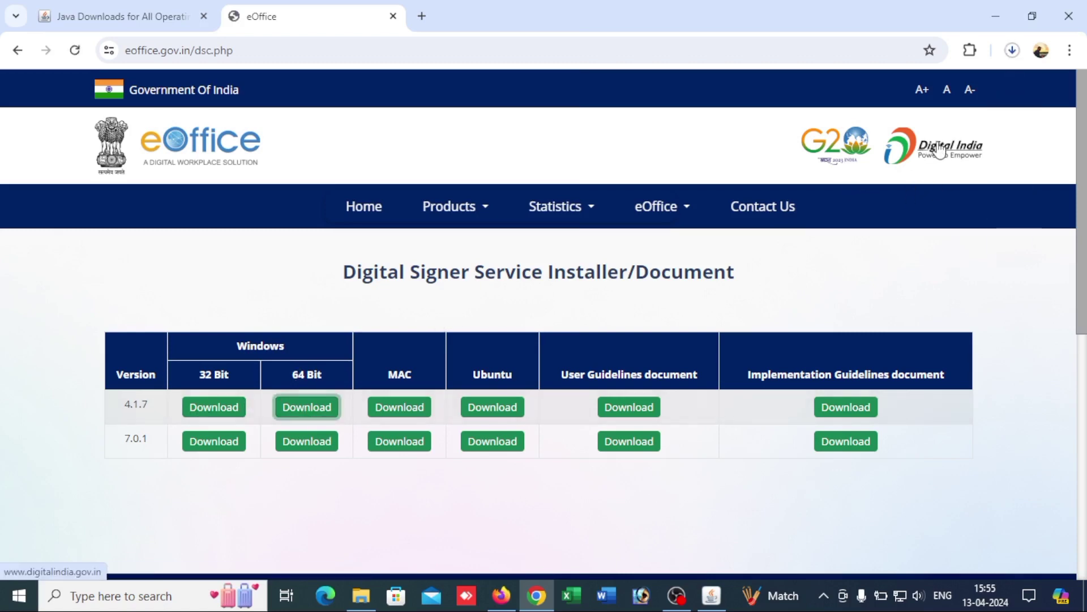
# Step: Close the Java Setup dialog now that installation has completed
pyautogui.moveTo(712, 594)
pyautogui.click(707, 542)
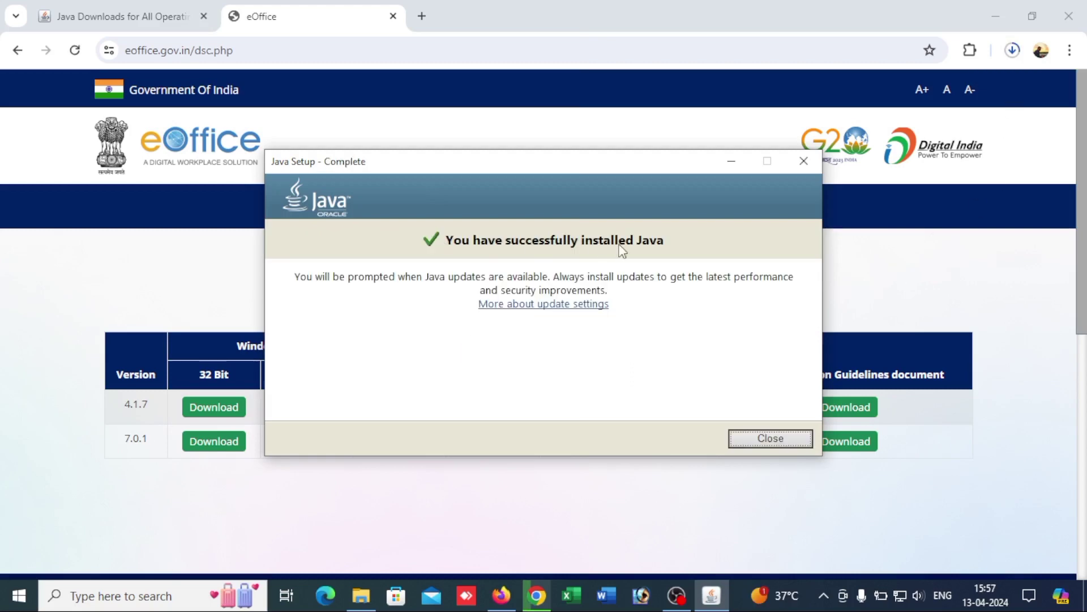
pyautogui.click(763, 437)
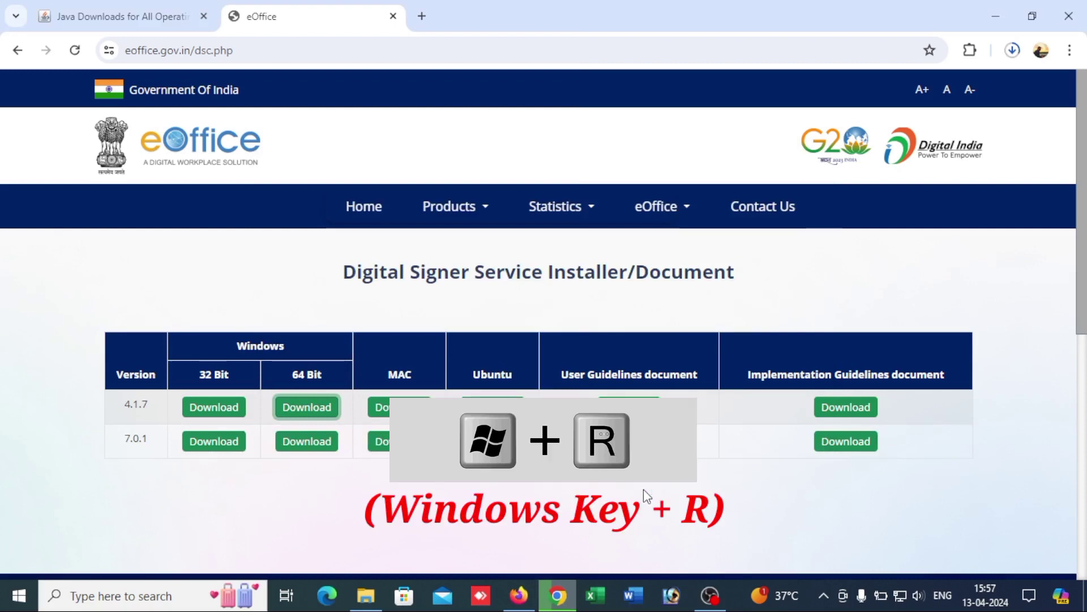
# Step: Launch Command Prompt through the Run box with cmd
pyautogui.press('super+r')
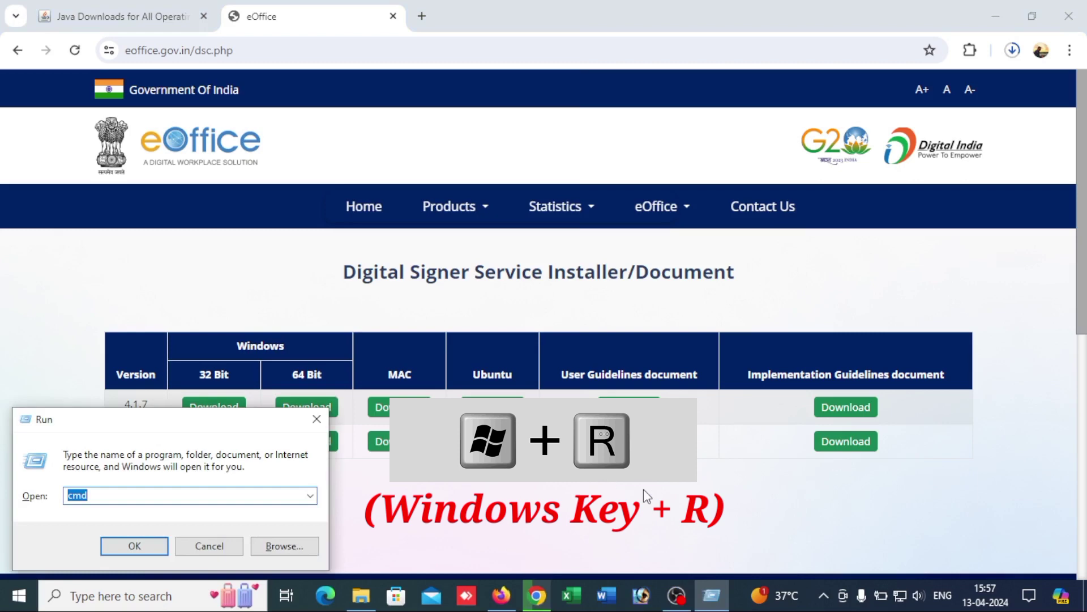
pyautogui.press('BackSpace')
pyautogui.write('cmd')
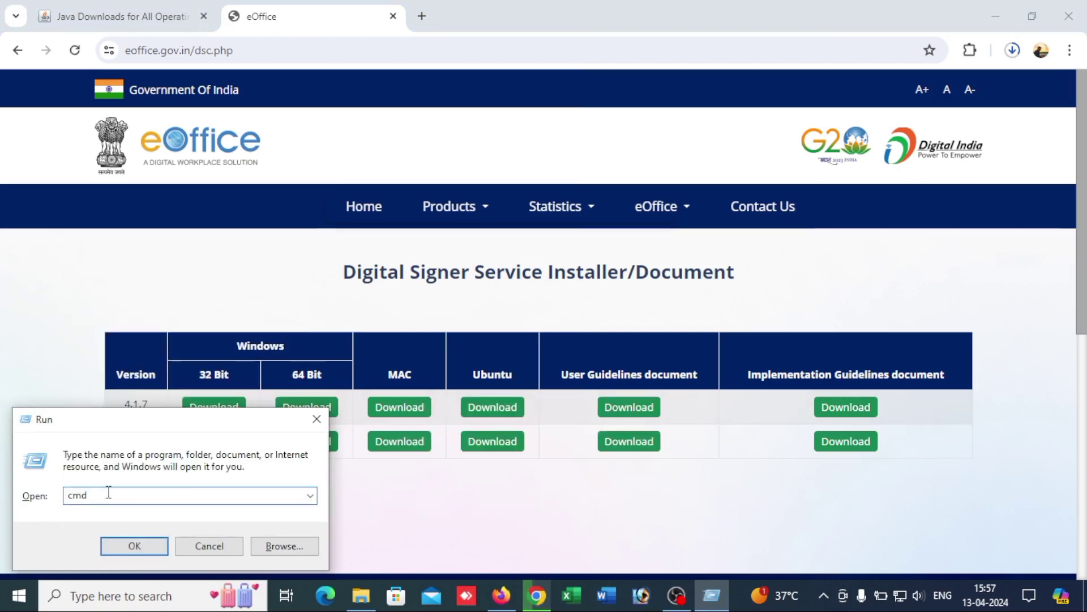
pyautogui.press('Return')
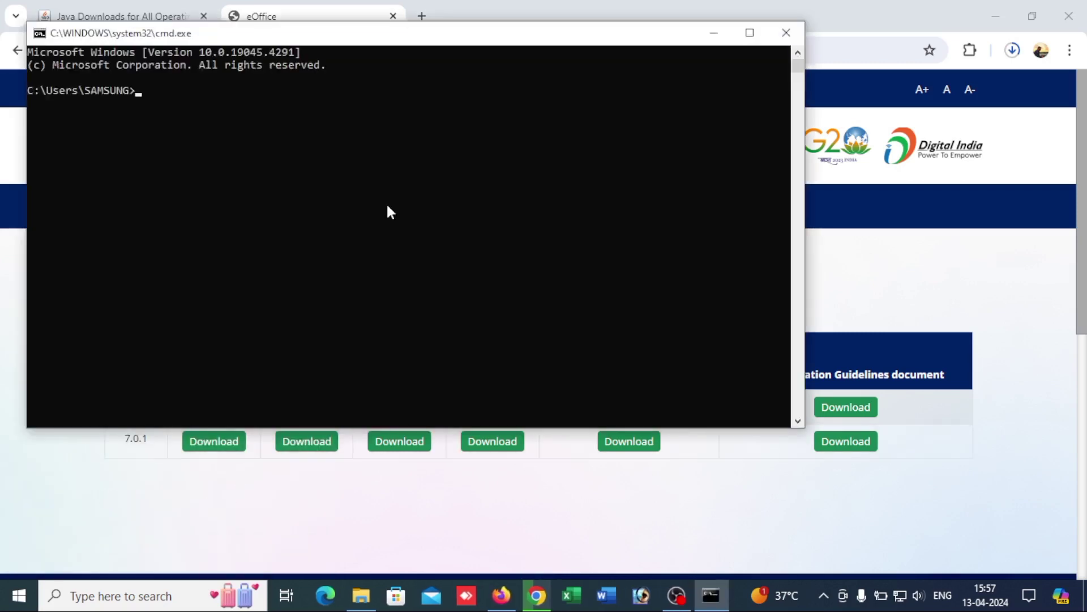
# Step: Run java -version and select its Java 1.8.0_401, 64-Bit Server VM output
pyautogui.write('java -version')
pyautogui.press('Return')
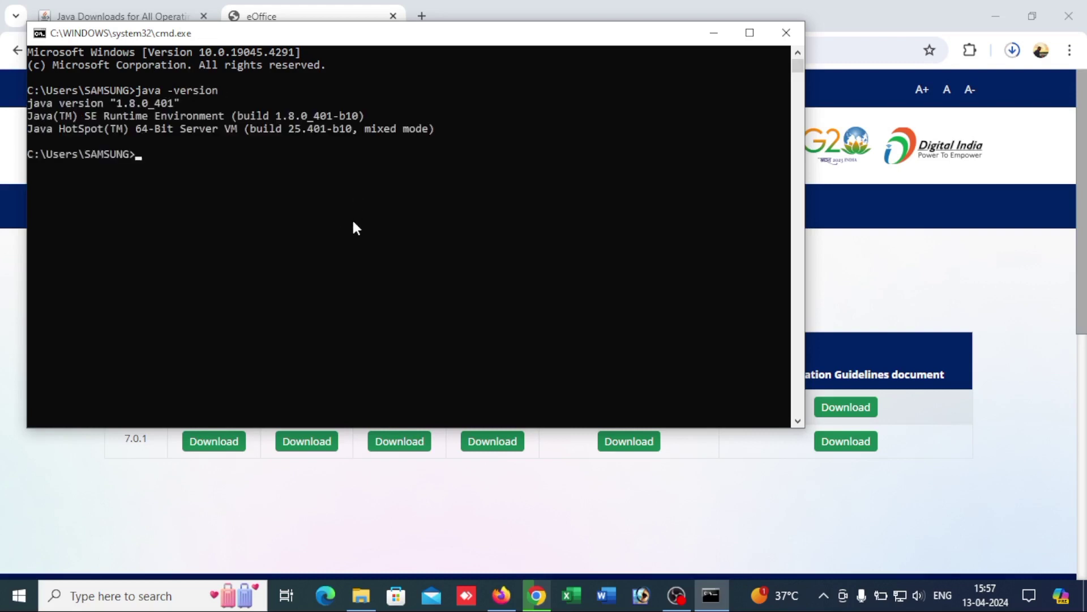
pyautogui.moveTo(33, 100); pyautogui.dragTo(179, 111)
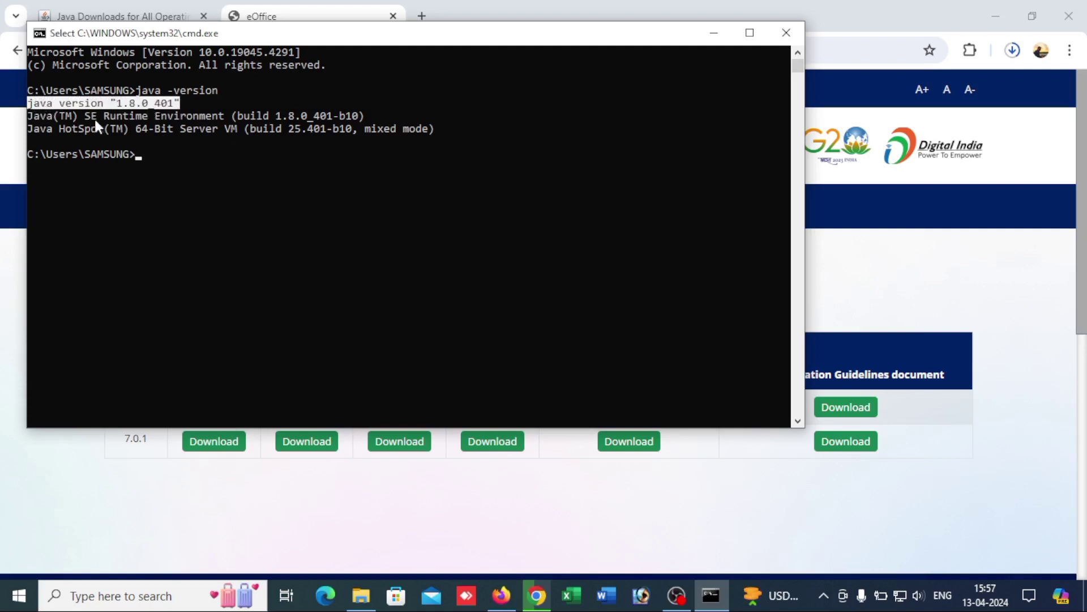
pyautogui.moveTo(92, 120); pyautogui.dragTo(252, 131)
pyautogui.click(240, 131)
pyautogui.click(221, 128)
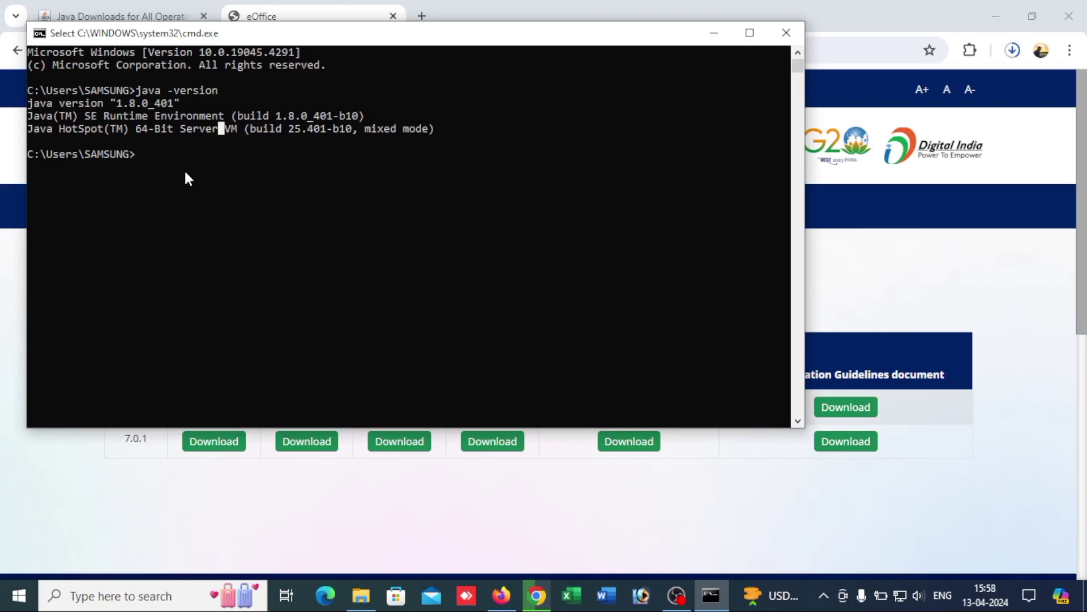
# Step: Close the console and browse the eOffice Downloads list, including Digital Signer Service
pyautogui.click(785, 33)
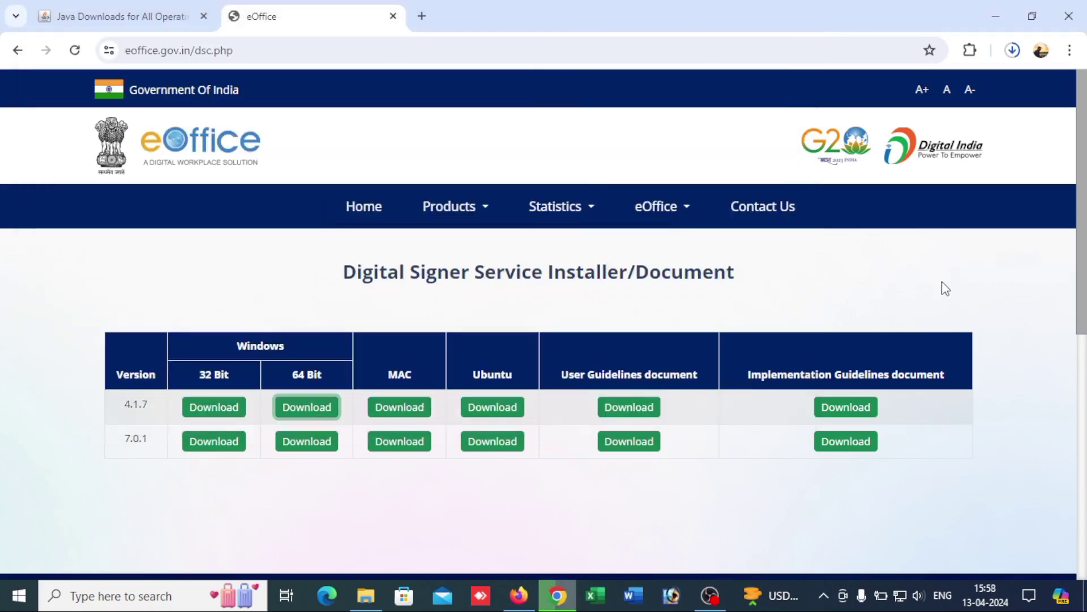
pyautogui.click(679, 218)
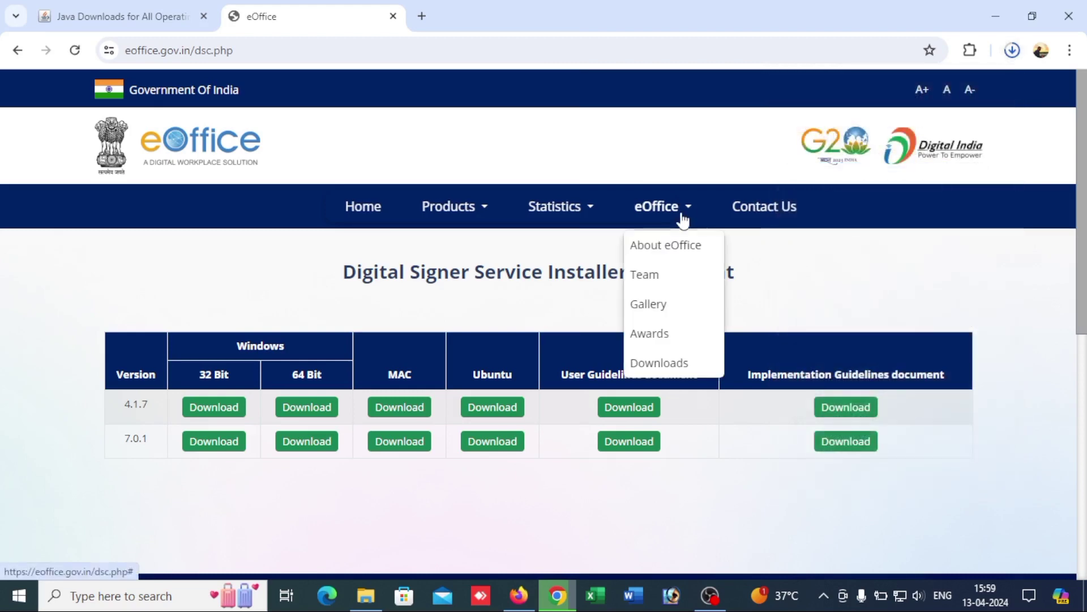
pyautogui.click(660, 363)
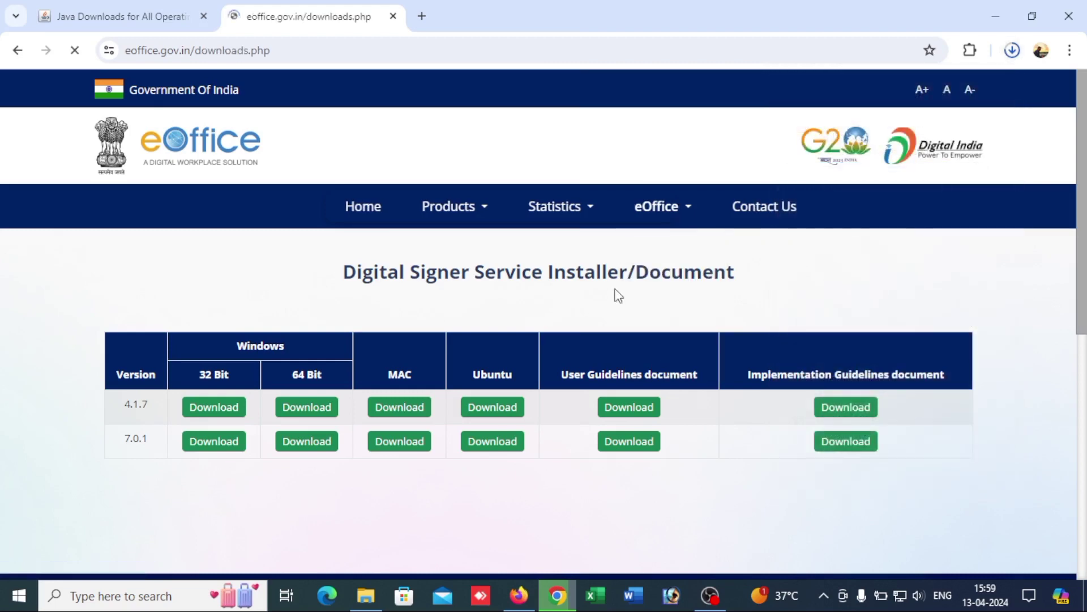
pyautogui.scroll(-4, 396, 391)
pyautogui.scroll(3, 374, 374)
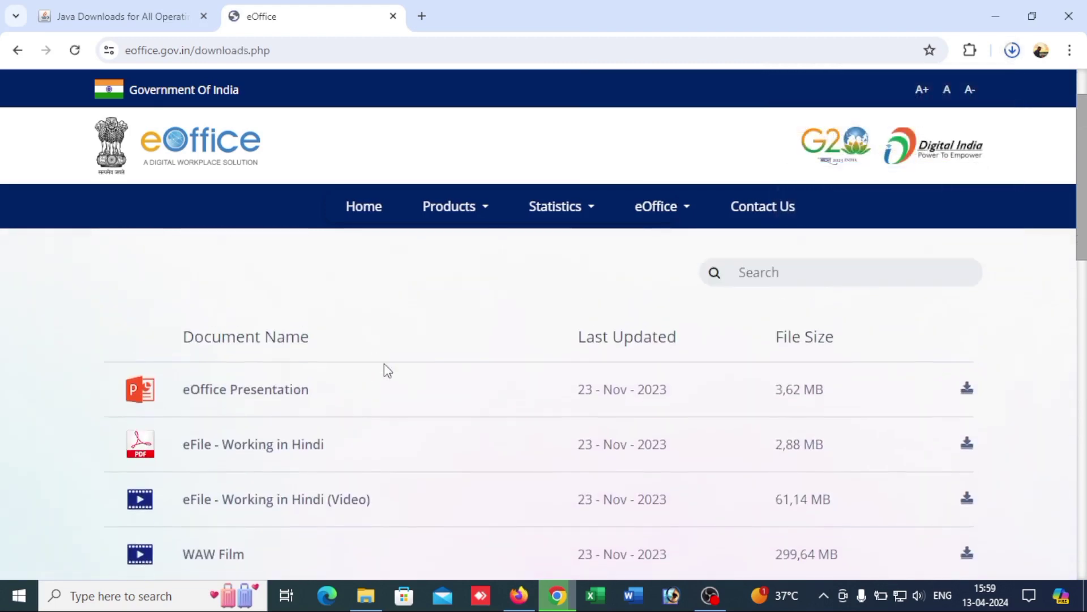
pyautogui.scroll(-1, 306, 407)
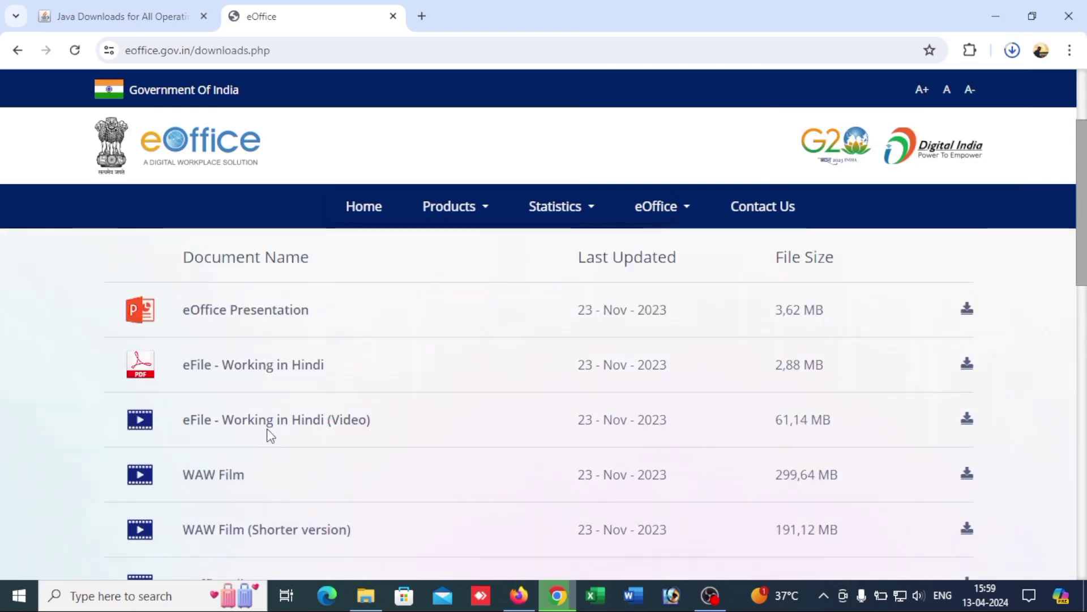
pyautogui.scroll(-3, 267, 431)
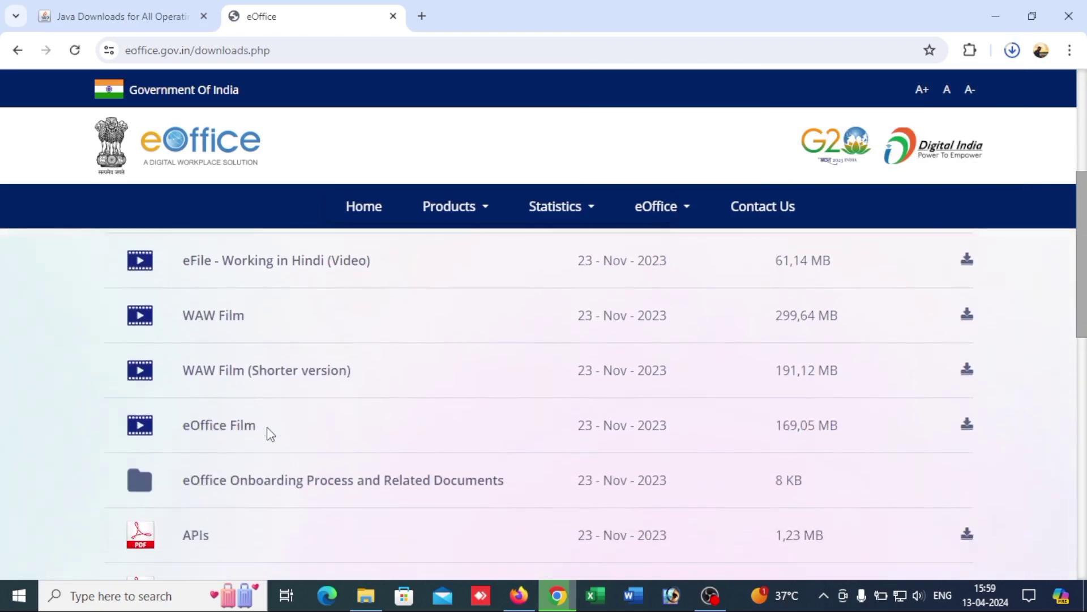
pyautogui.scroll(-1, 268, 373)
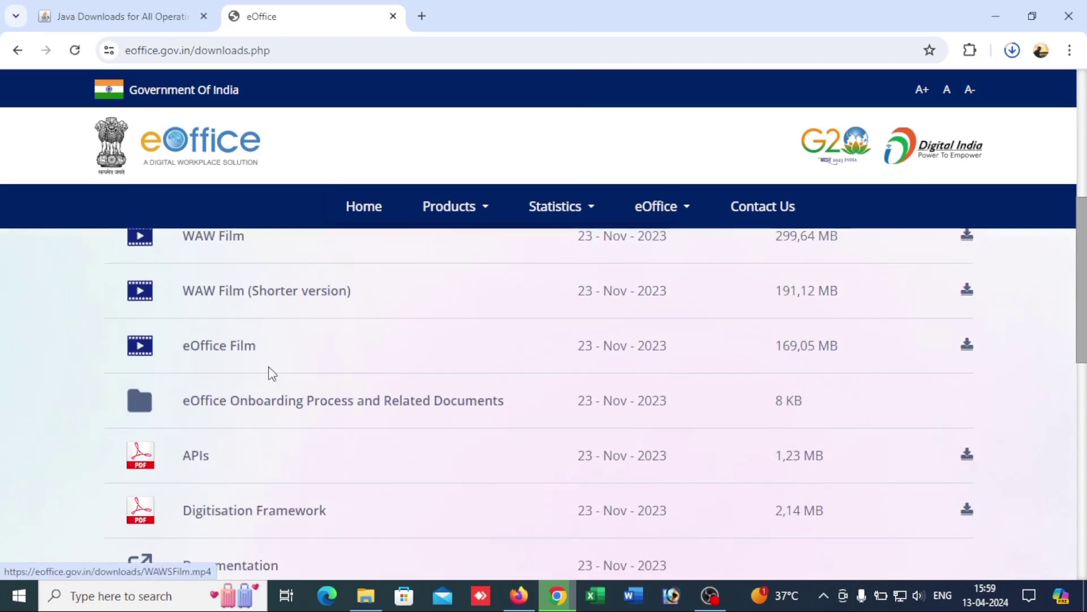
pyautogui.scroll(-1, 313, 403)
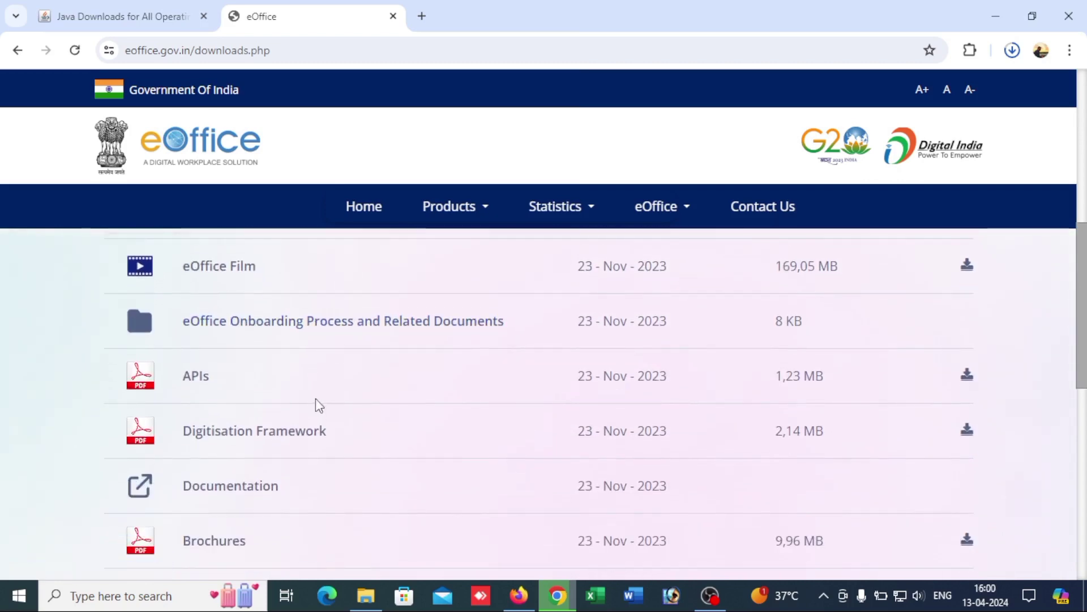
pyautogui.scroll(-1, 315, 399)
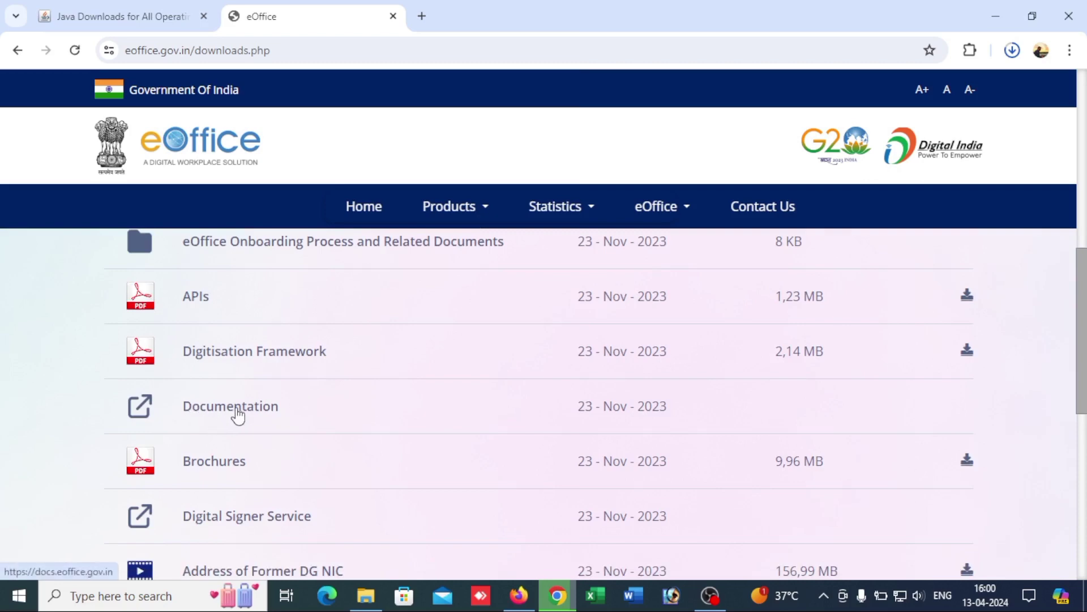
pyautogui.scroll(-1, 261, 442)
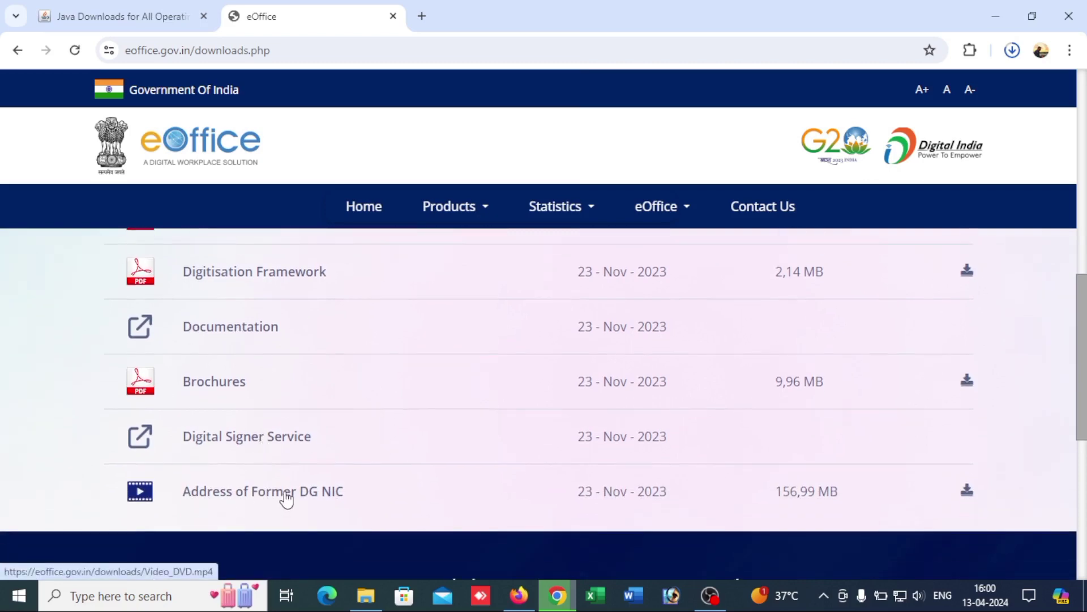
pyautogui.scroll(1, 280, 409)
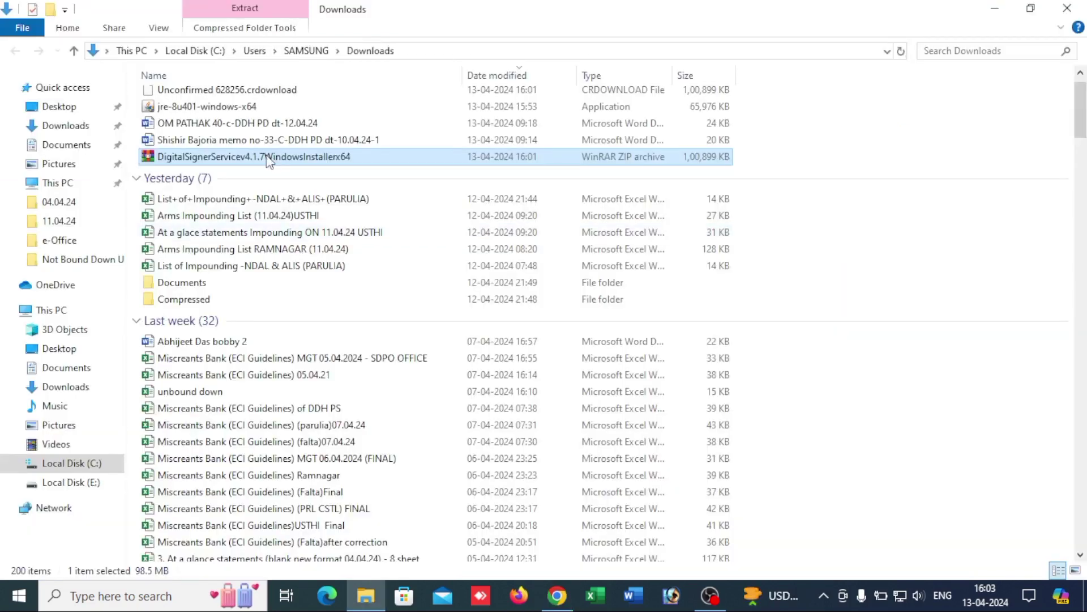
# Step: Extract the Digital Signer Service 4.1.7 ZIP into its own folder
pyautogui.scroll(1, 249, 187)
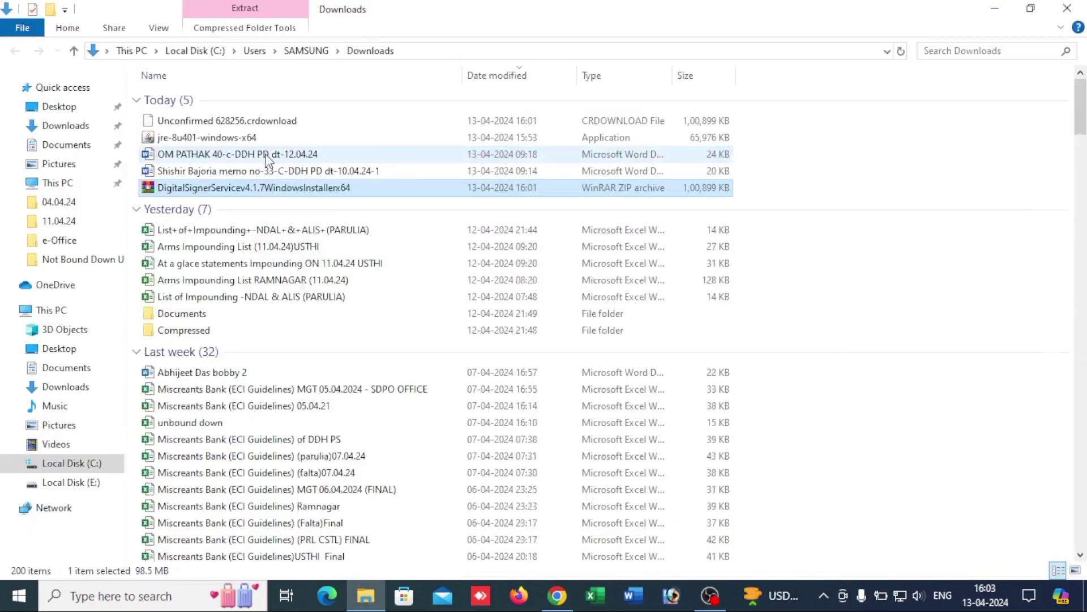
pyautogui.click(888, 152)
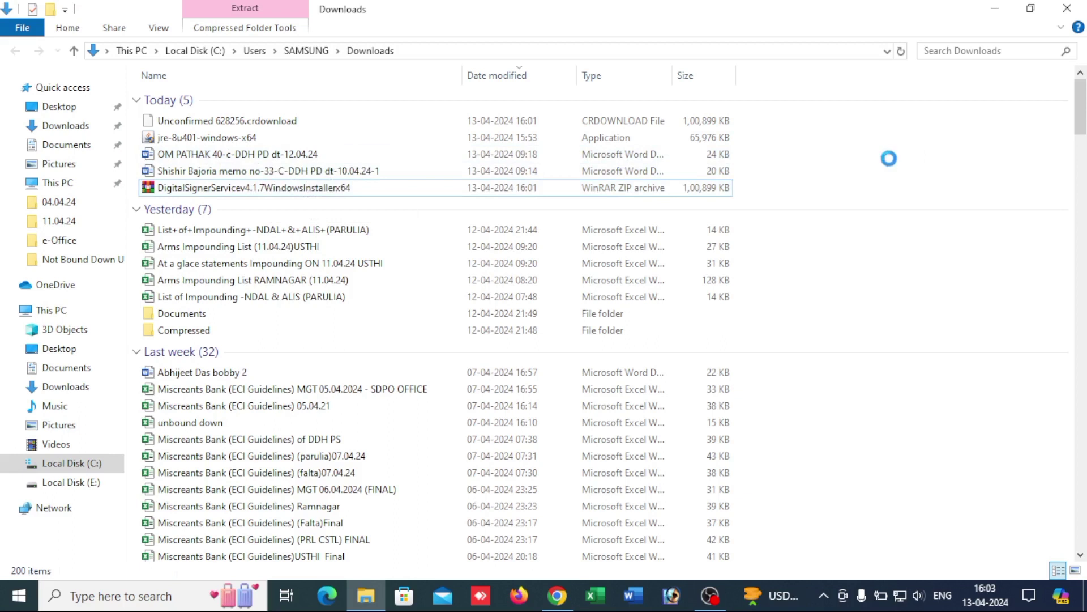
pyautogui.rightClick(888, 159)
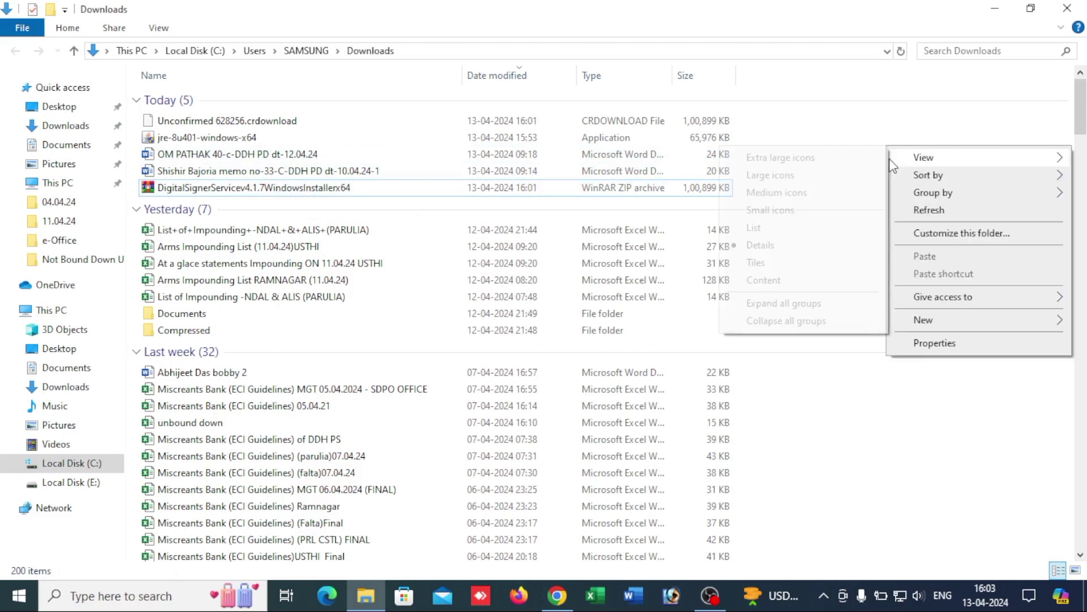
pyautogui.click(916, 213)
pyautogui.click(256, 120)
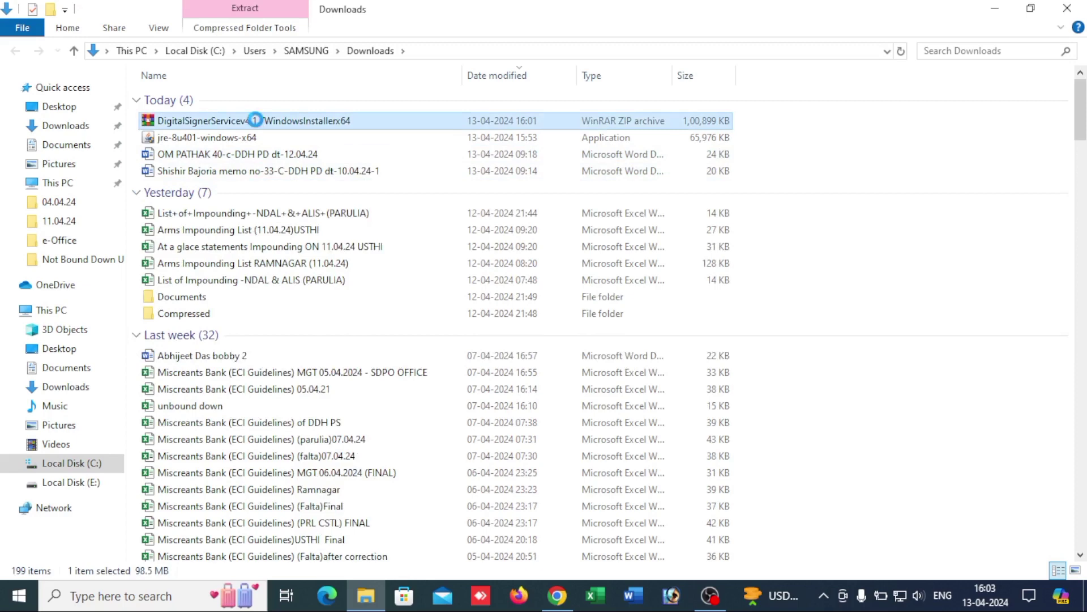
pyautogui.rightClick(255, 120)
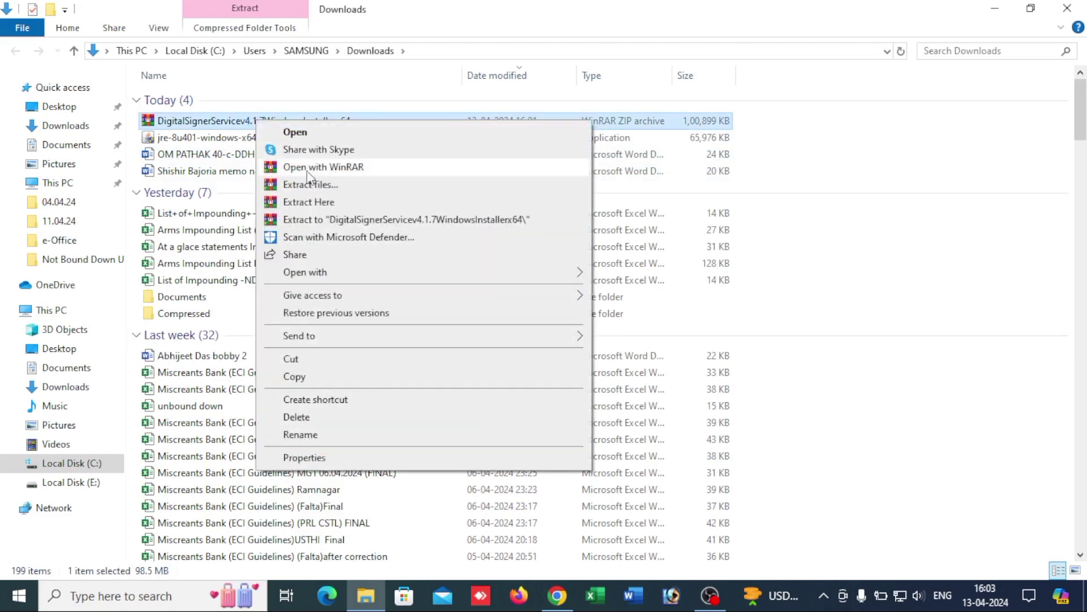
pyautogui.click(326, 227)
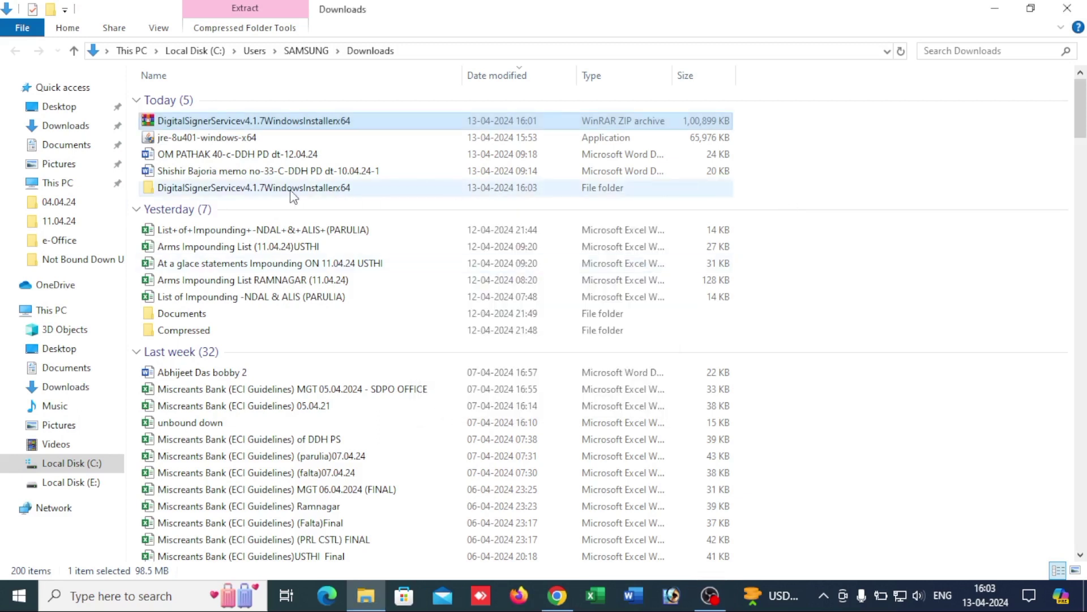
# Step: Launch the Digital Signer Service 4.1.7_x64 installer from the extracted Windows Installer x64 subfolder
pyautogui.doubleClick(292, 190)
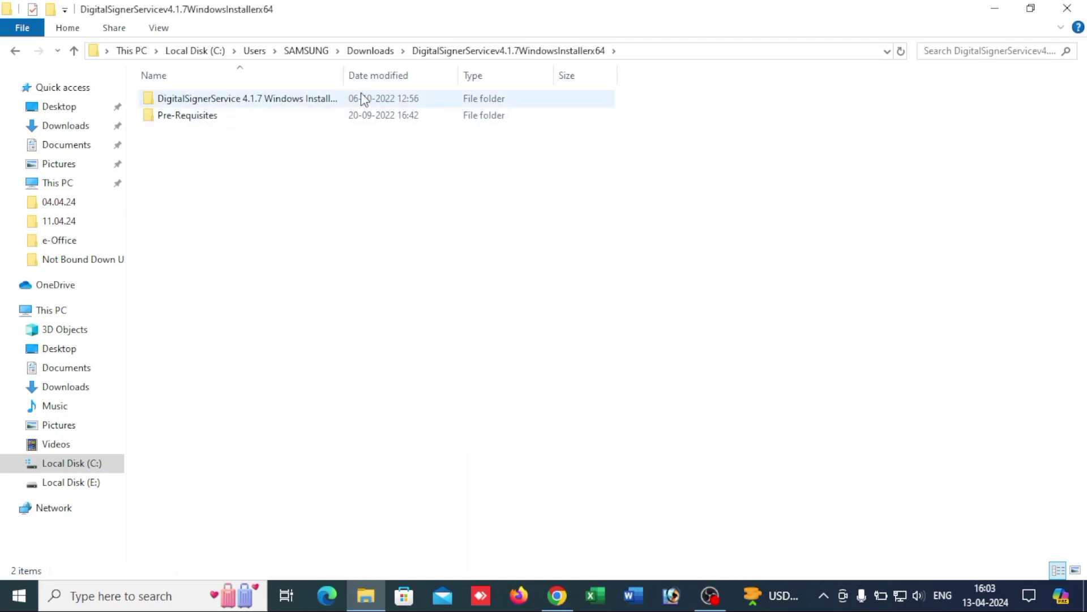
pyautogui.moveTo(343, 75); pyautogui.dragTo(443, 76)
pyautogui.doubleClick(272, 99)
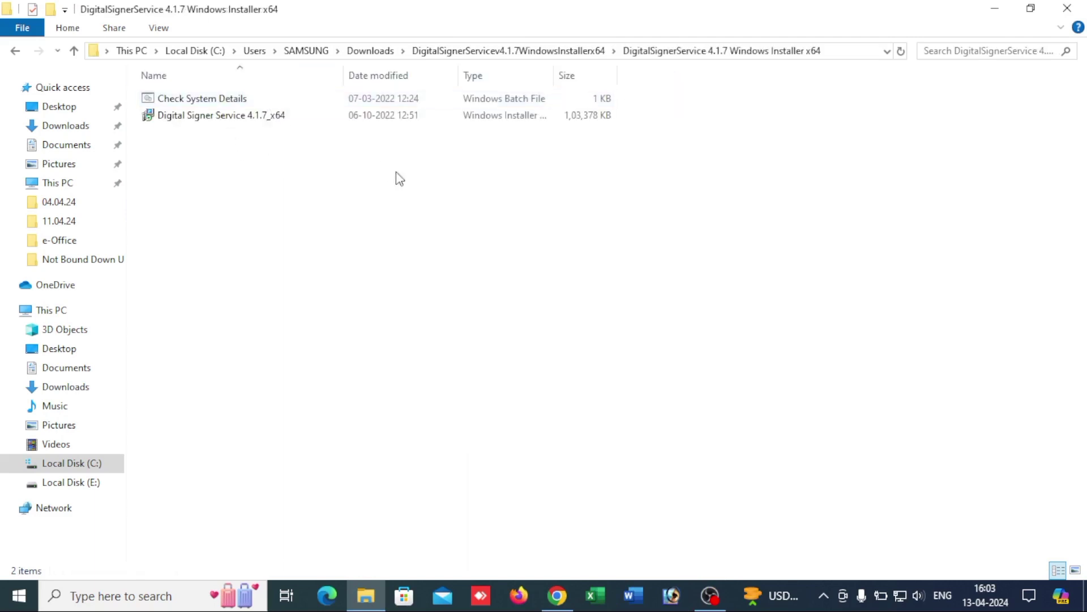
pyautogui.doubleClick(226, 115)
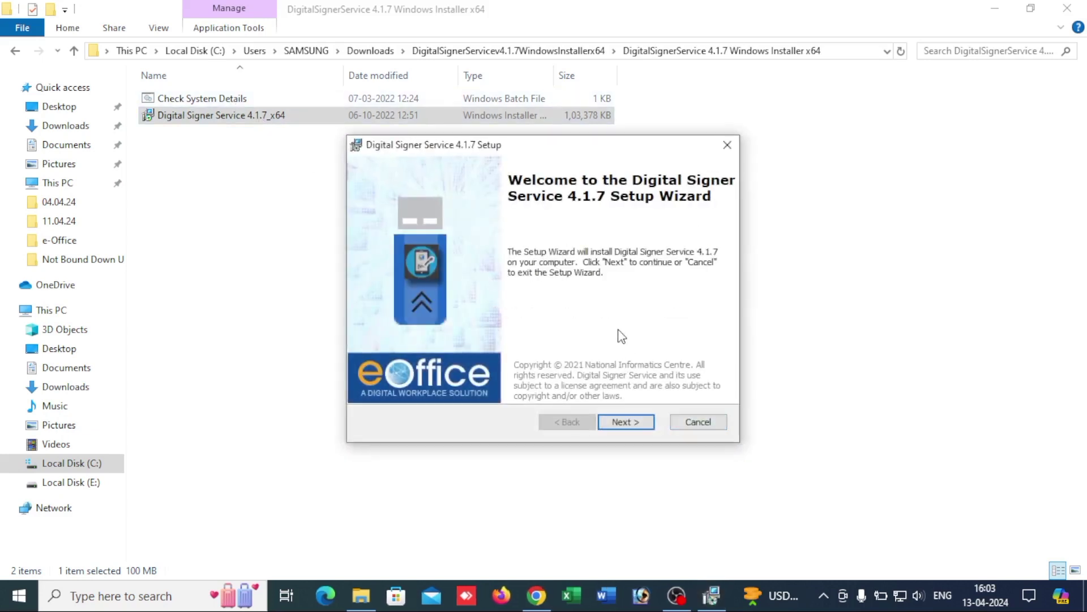
# Step: Accept the license, keep the default folder, choose Yes for the SSL certificate, and install 4.1.7
pyautogui.click(634, 419)
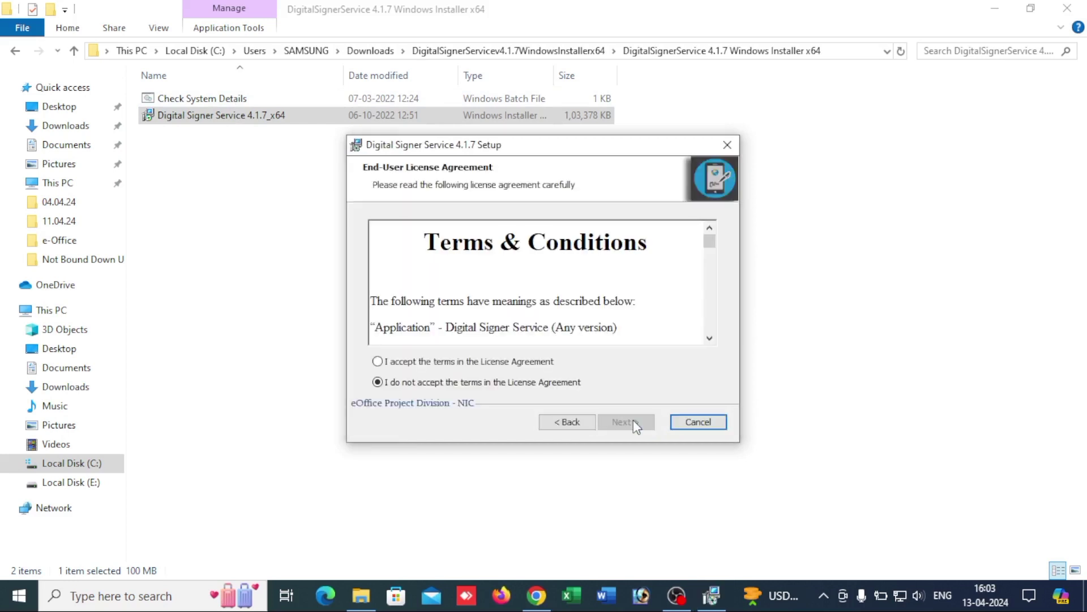
pyautogui.click(392, 361)
pyautogui.click(611, 419)
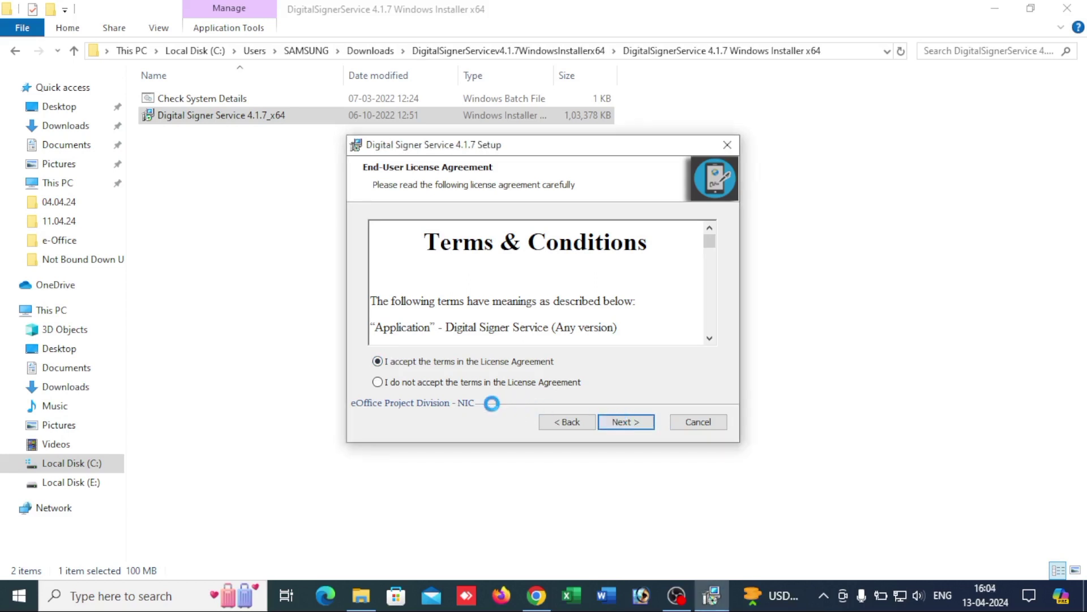
pyautogui.press('Return')
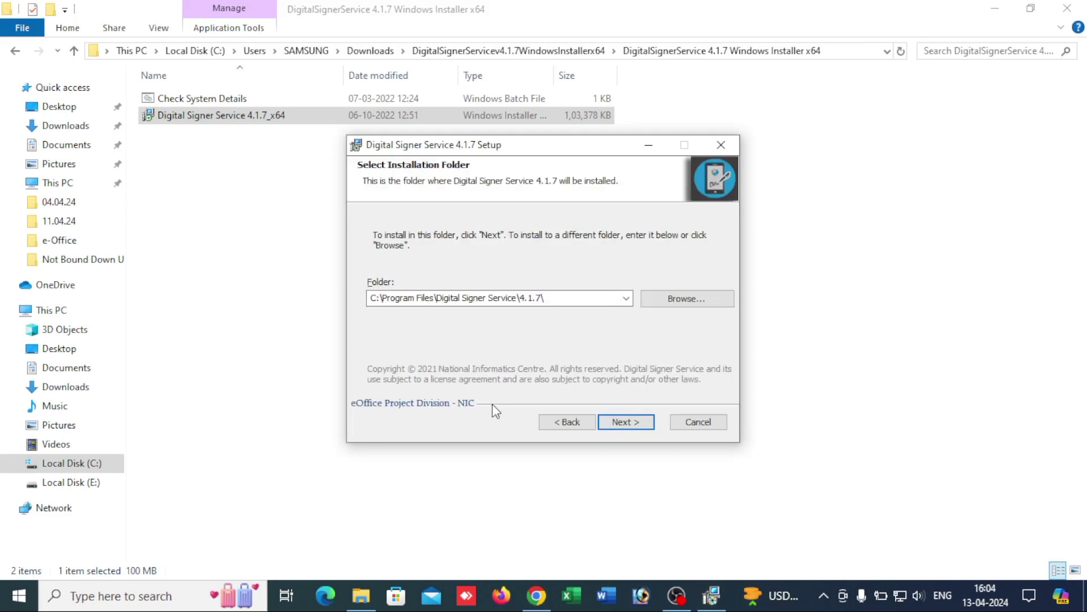
pyautogui.click(626, 426)
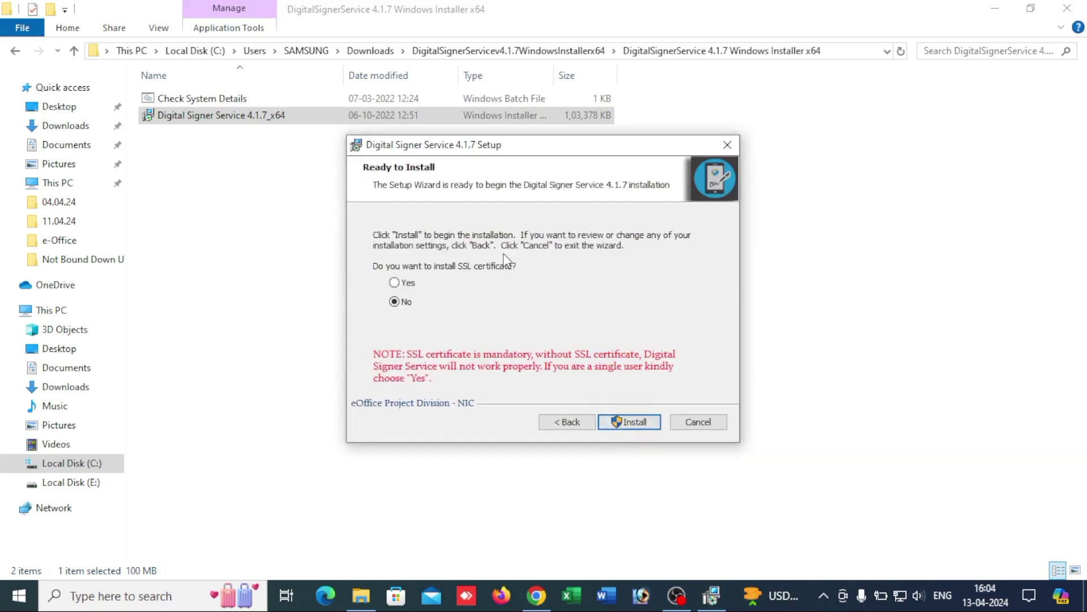
pyautogui.click(395, 282)
pyautogui.click(626, 421)
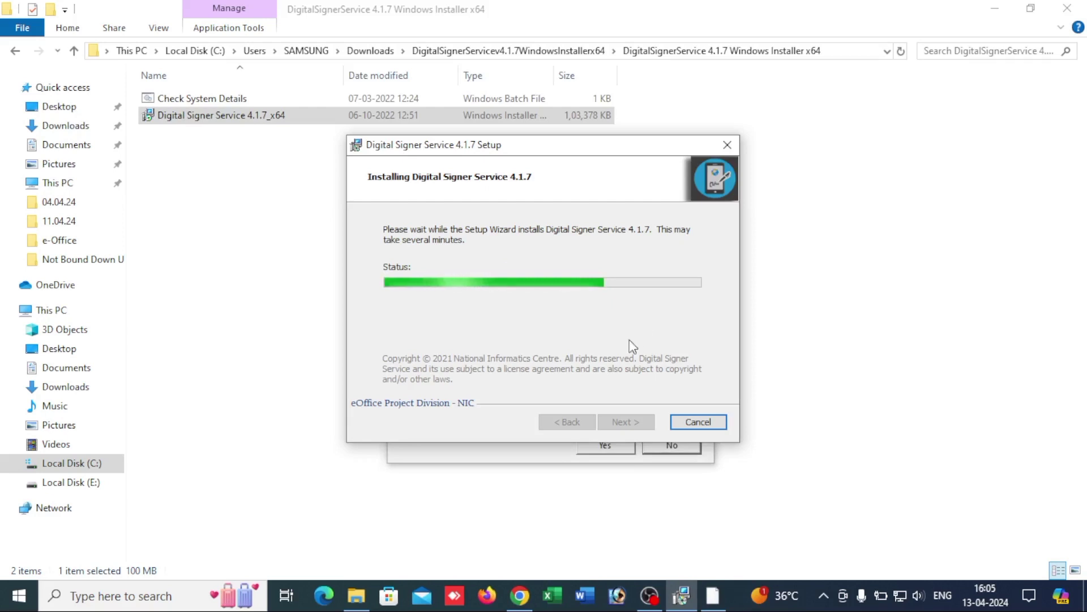
pyautogui.click(482, 460)
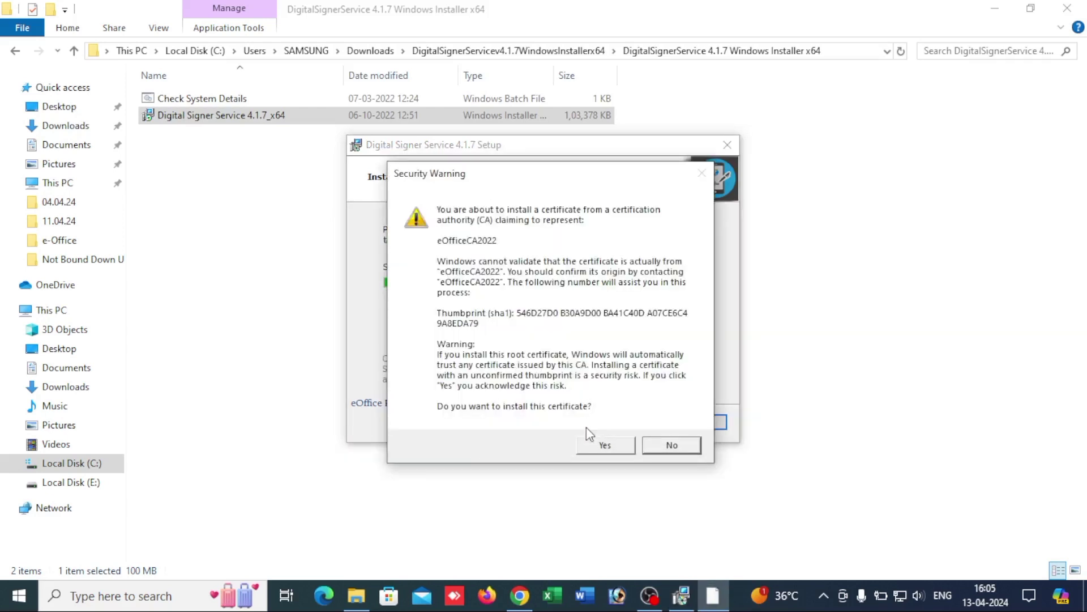
# Step: Trust the eOfficeCA2022 root certificate, finish setup, and close the README citing HTTPS port 55101
pyautogui.click(602, 445)
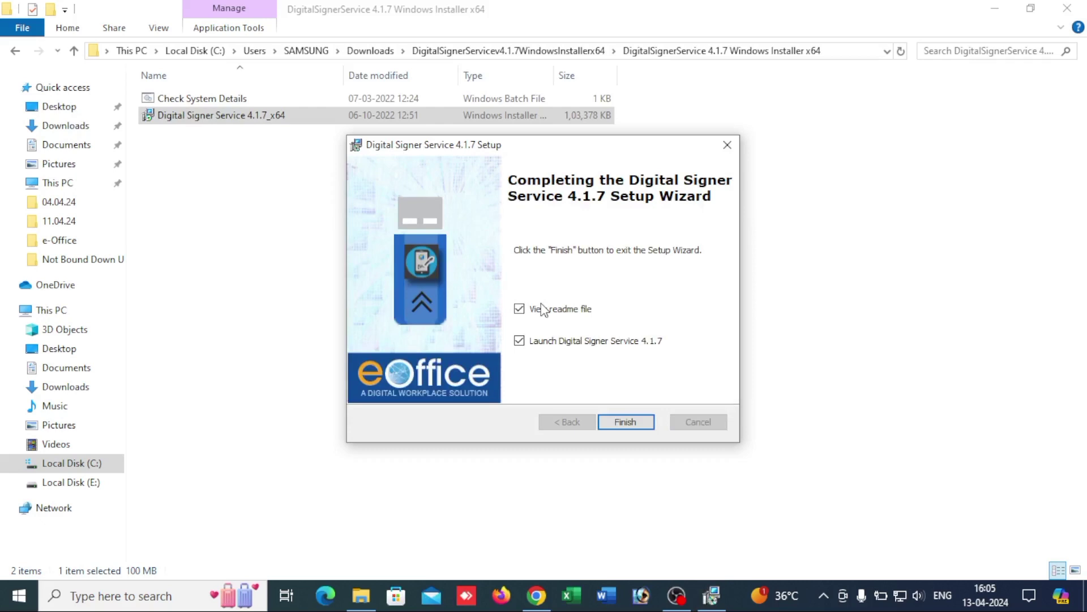
pyautogui.click(613, 422)
pyautogui.moveTo(617, 203); pyautogui.dragTo(568, 67)
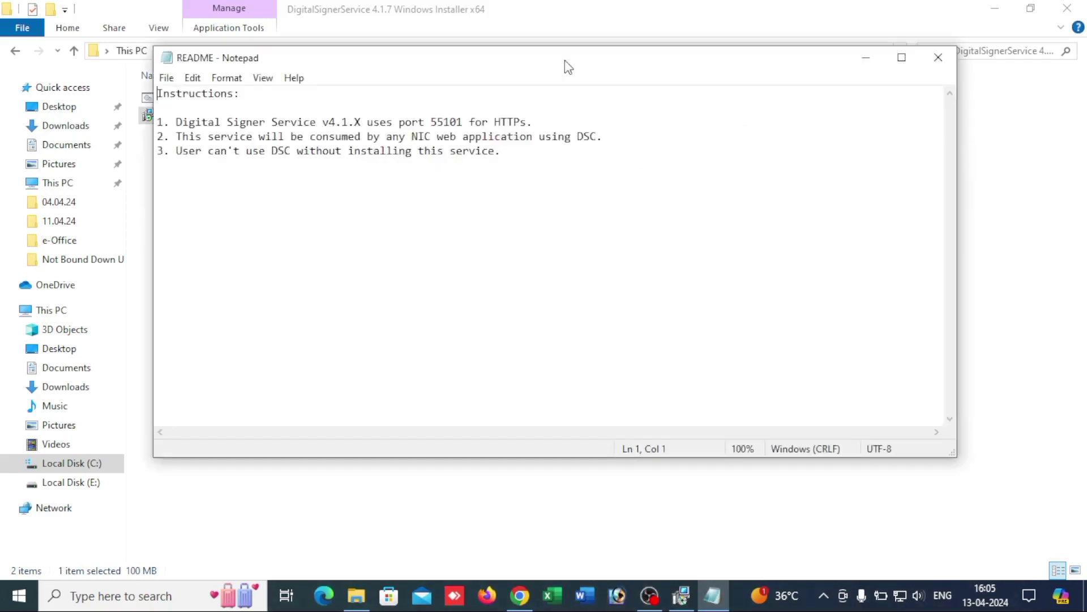
pyautogui.click(947, 65)
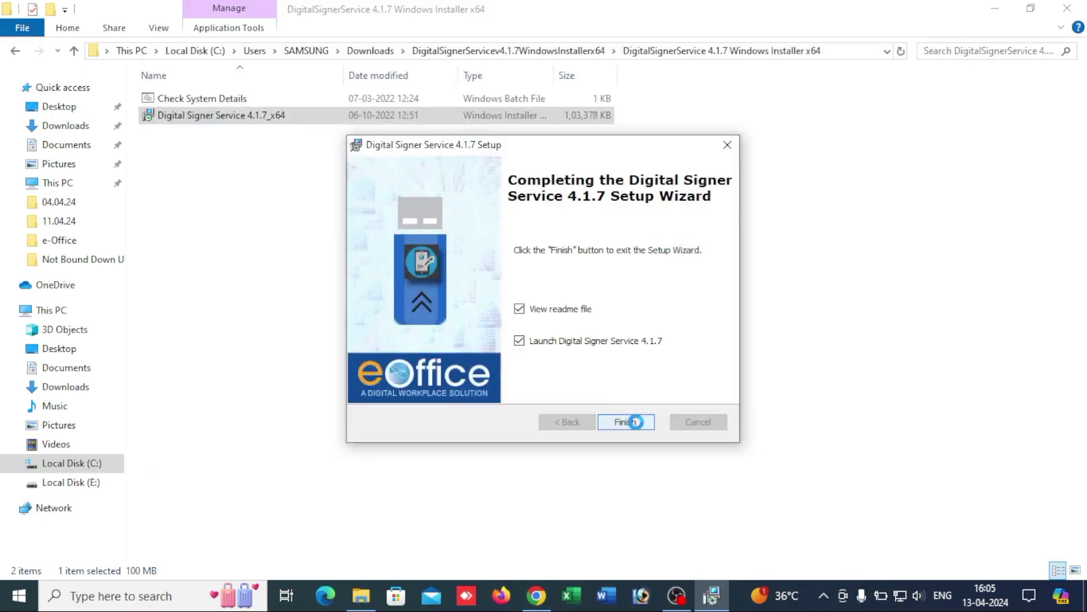
# Step: Finish the wizard and answer the firewall alert for Digital Signer Service 4.1.7
pyautogui.click(631, 421)
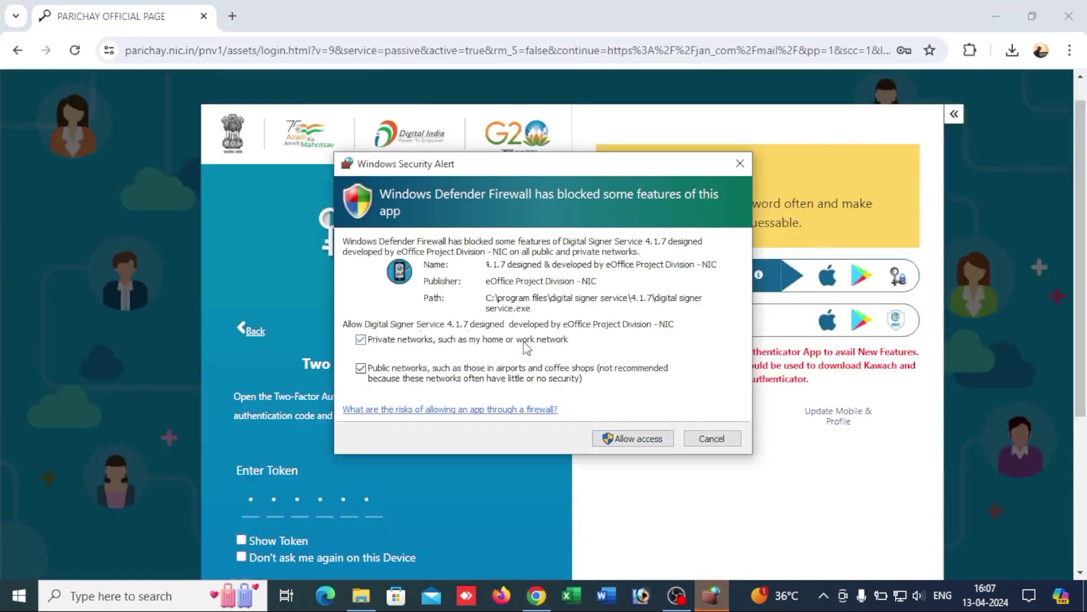
pyautogui.click(637, 439)
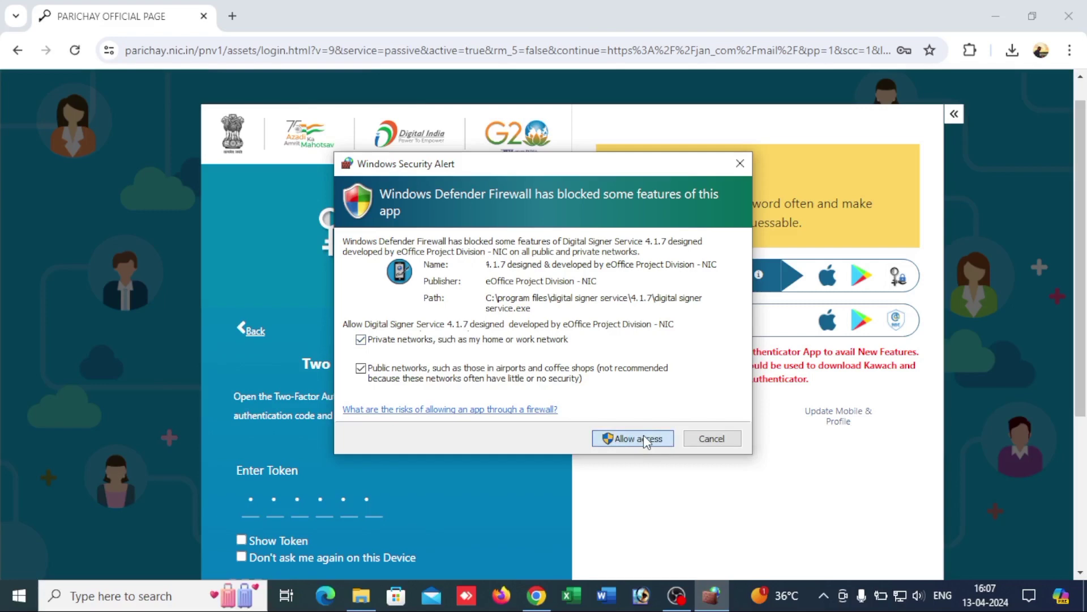
pyautogui.click(711, 439)
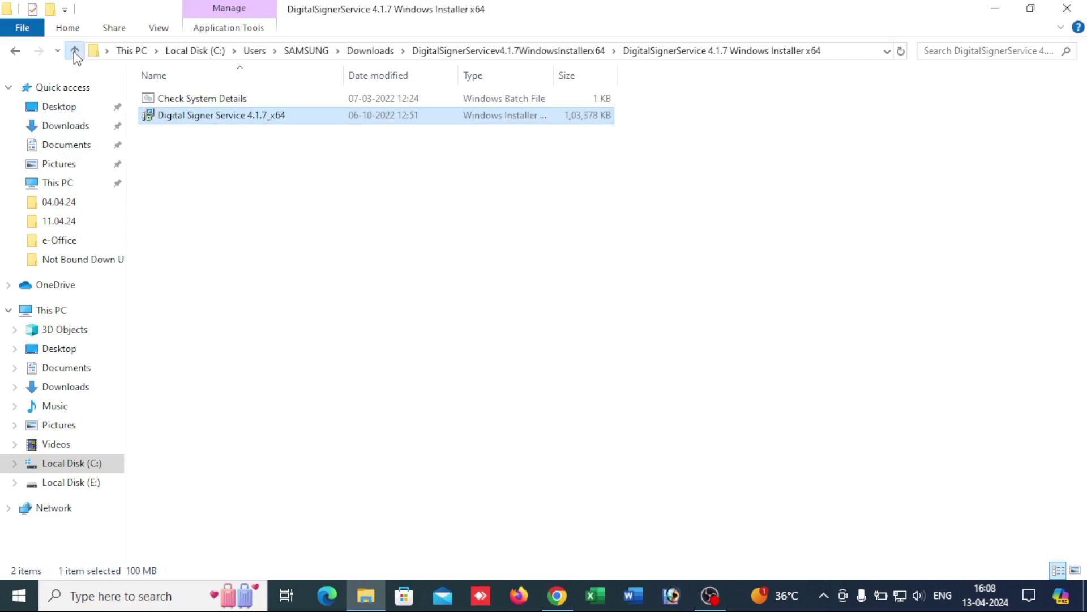
# Step: Go up to the installer folder, open Pre-Requisites, and select DigitalSignerServiceTest
pyautogui.click(74, 51)
pyautogui.click(193, 116)
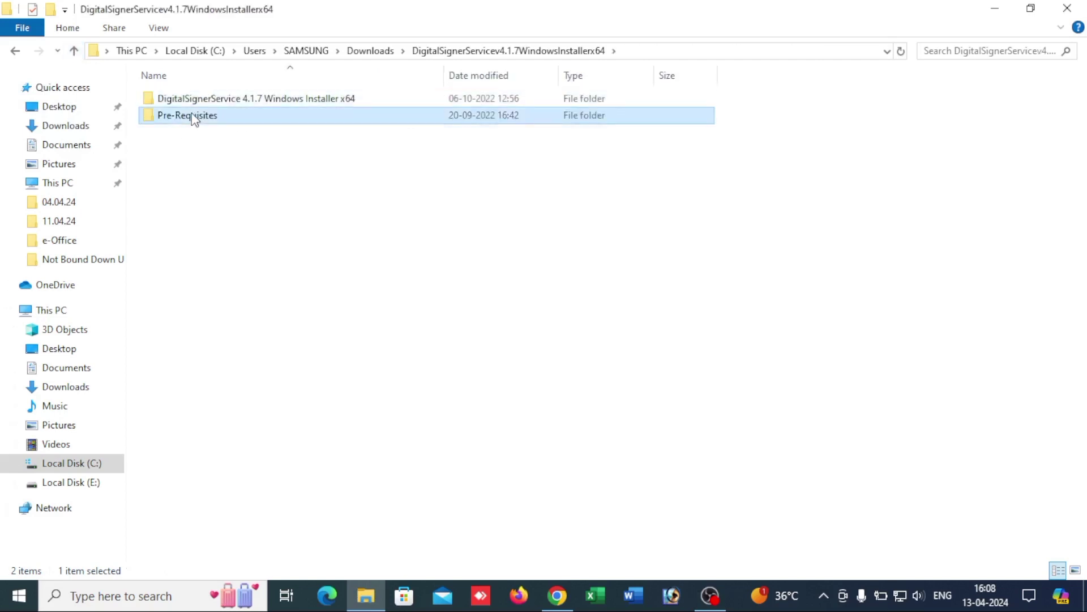
pyautogui.doubleClick(192, 116)
pyautogui.click(237, 101)
pyautogui.click(245, 98)
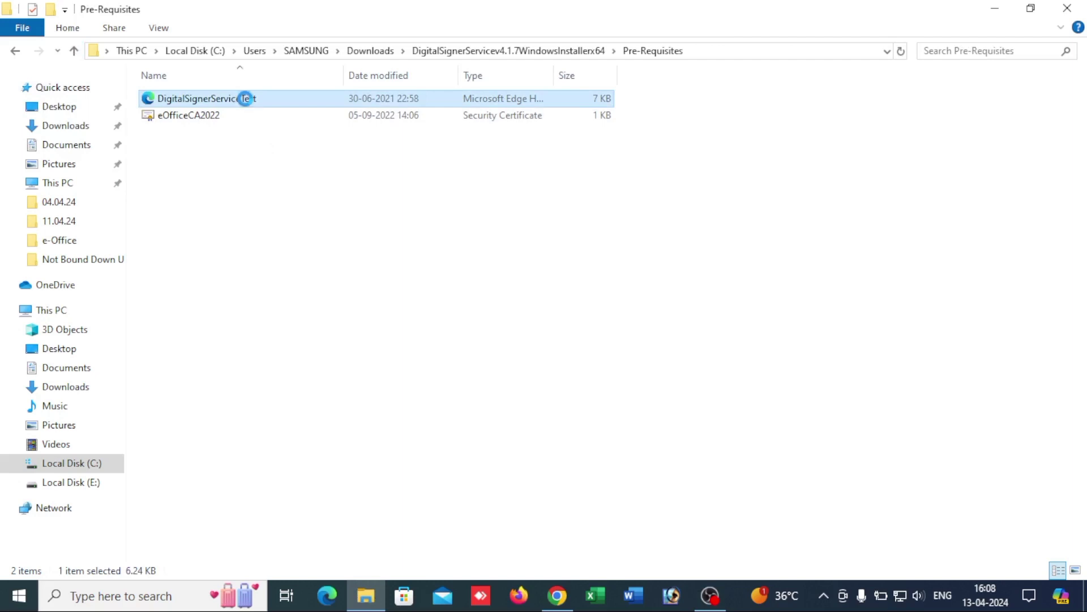
# Step: Open DigitalSignerServiceTest.html in Google Chrome, always using Chrome for .html files
pyautogui.rightClick(245, 99)
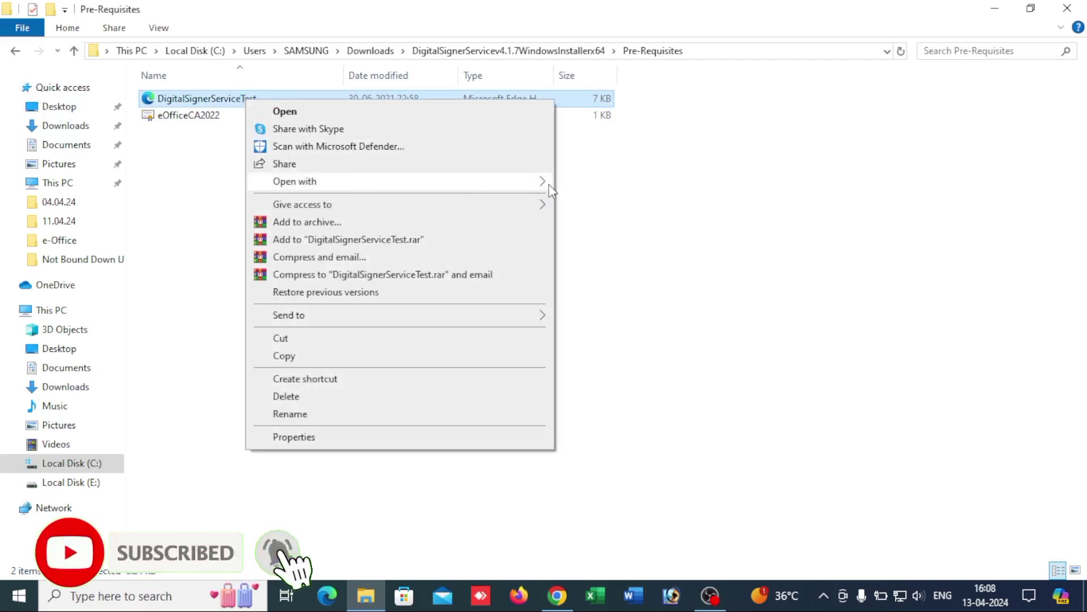
pyautogui.moveTo(549, 185)
pyautogui.click(598, 276)
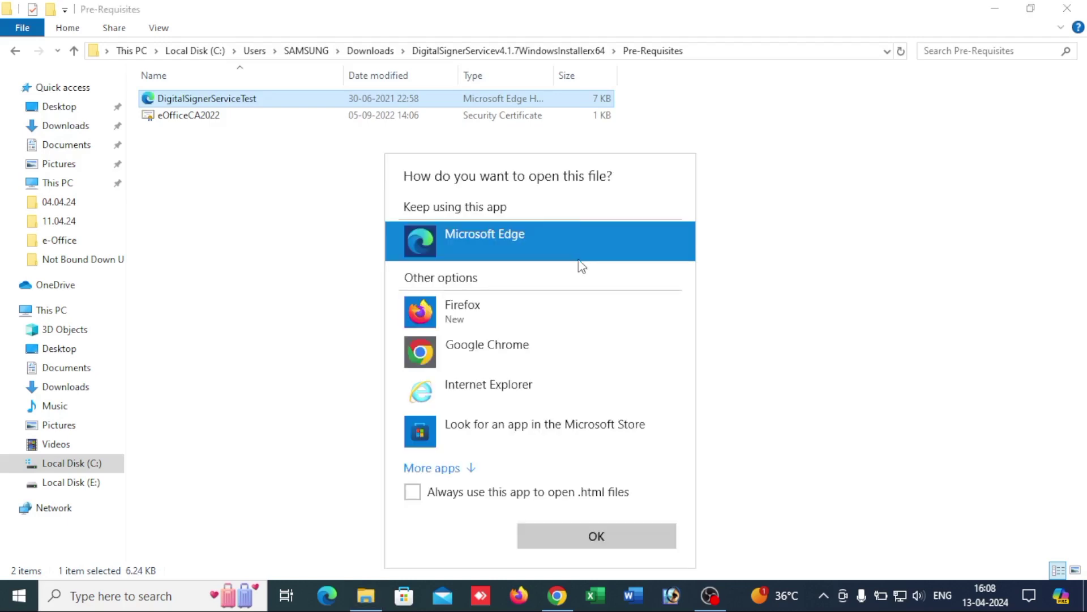
pyautogui.click(436, 351)
pyautogui.click(448, 496)
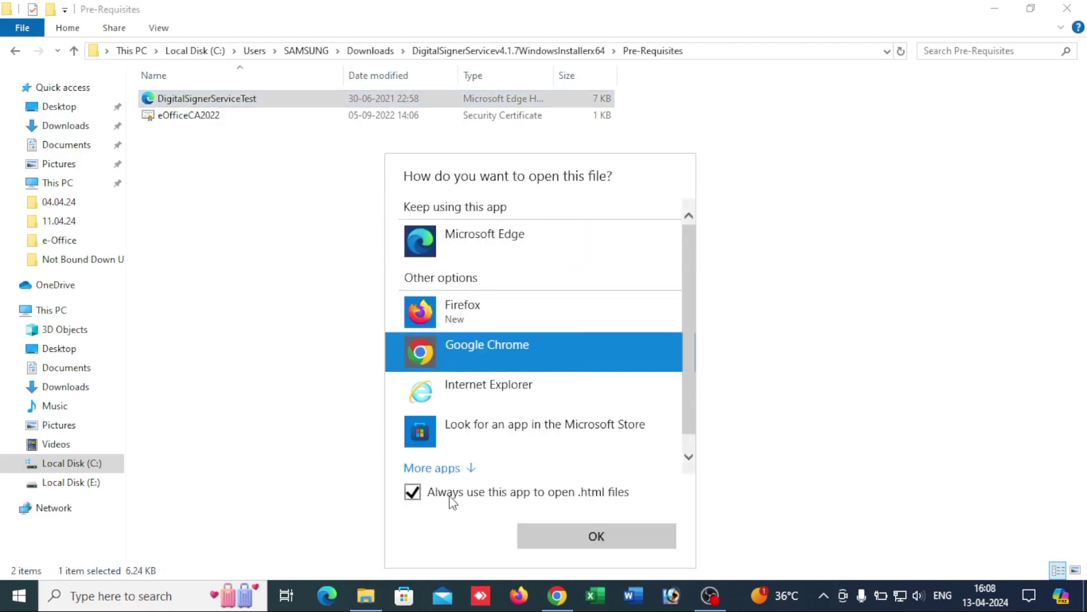
pyautogui.click(620, 545)
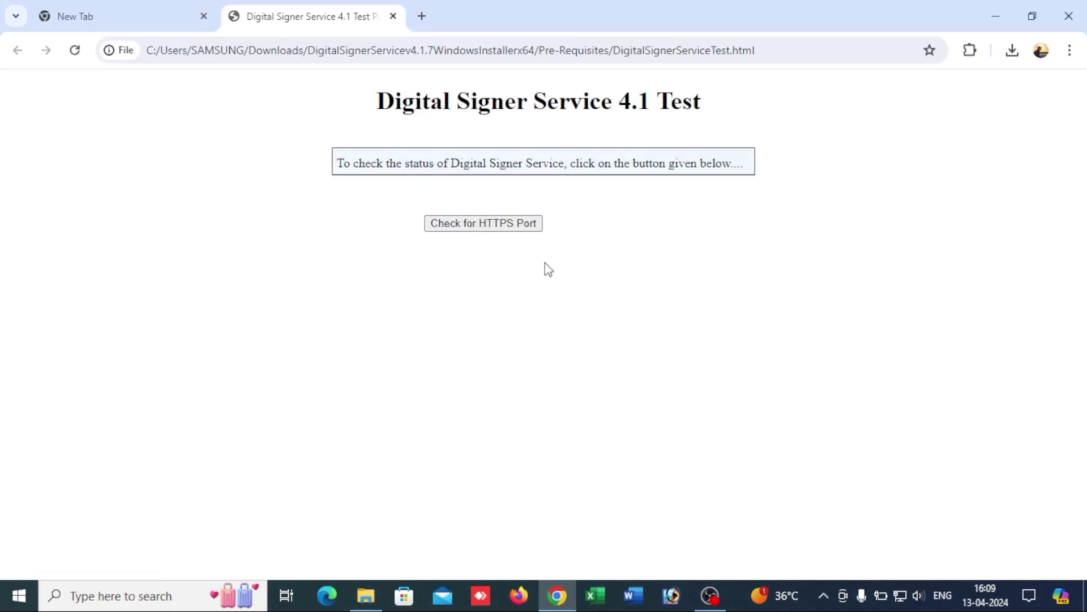
# Step: Check the HTTPS port and confirm the service runs on port 55101 with SUCCESS version 4.1.7
pyautogui.click(520, 227)
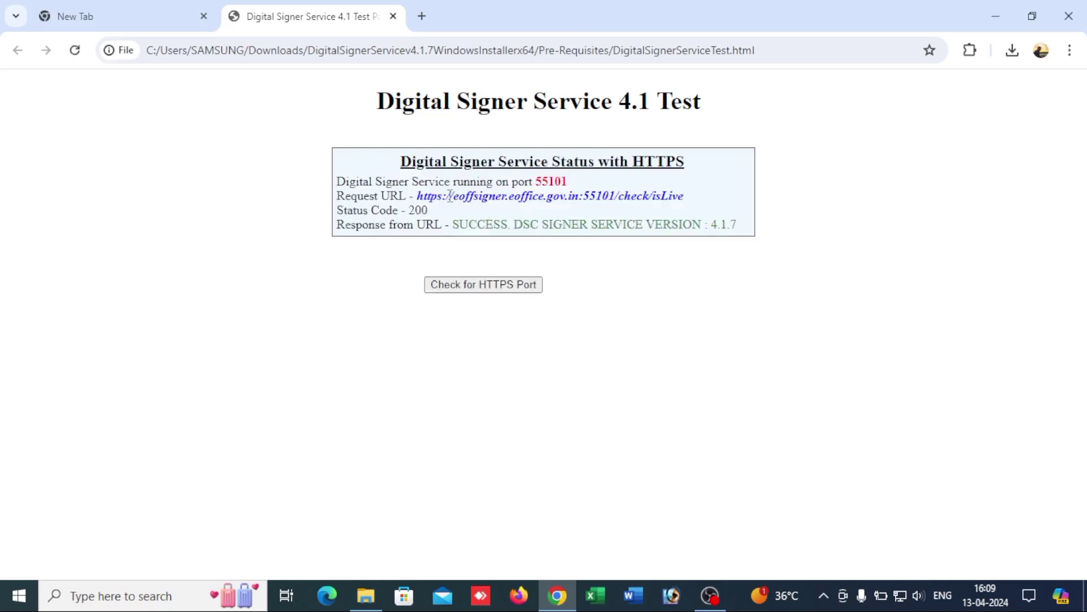
pyautogui.moveTo(371, 181); pyautogui.dragTo(580, 187)
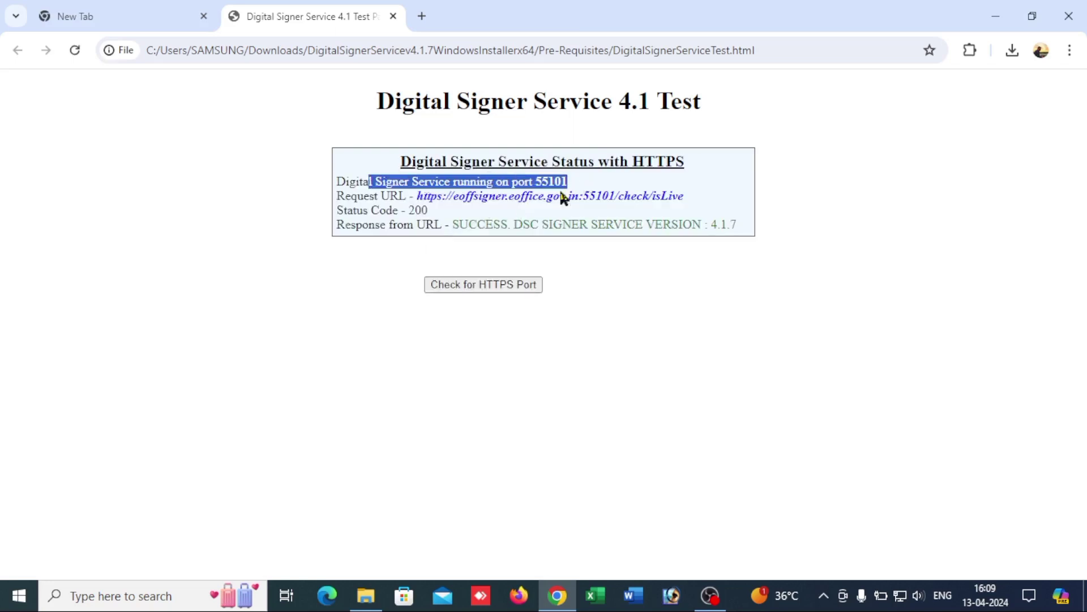
pyautogui.moveTo(459, 222); pyautogui.dragTo(736, 223)
pyautogui.click(585, 199)
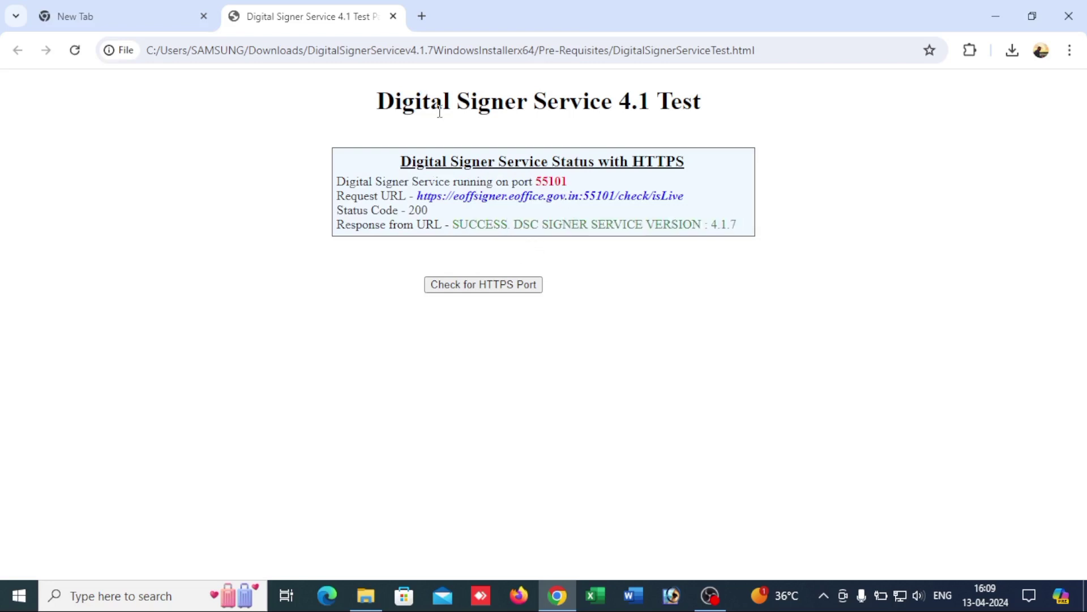
pyautogui.moveTo(381, 101); pyautogui.dragTo(700, 125)
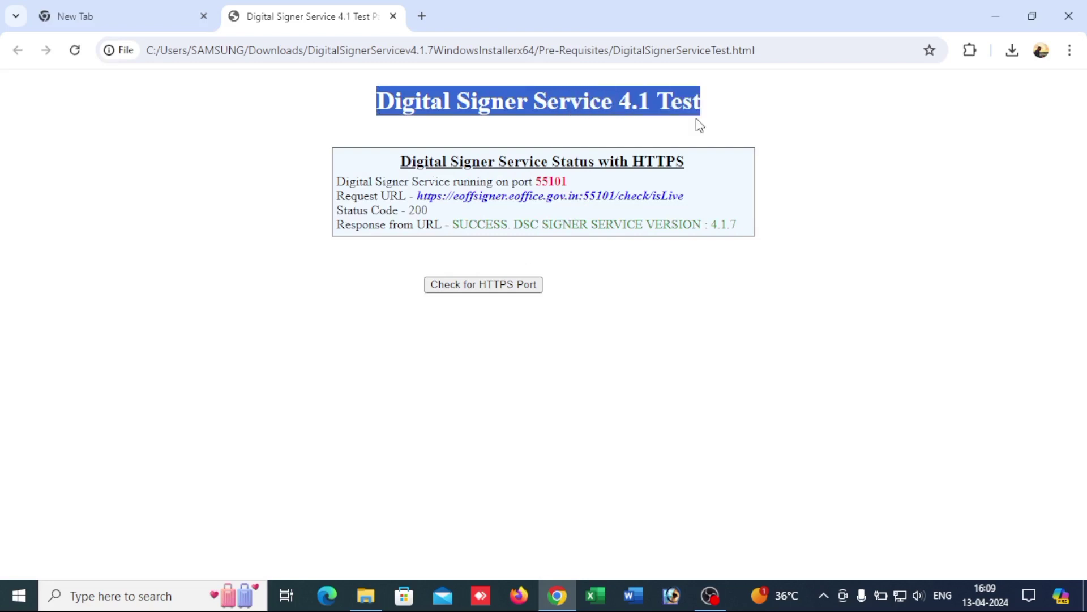
pyautogui.click(700, 125)
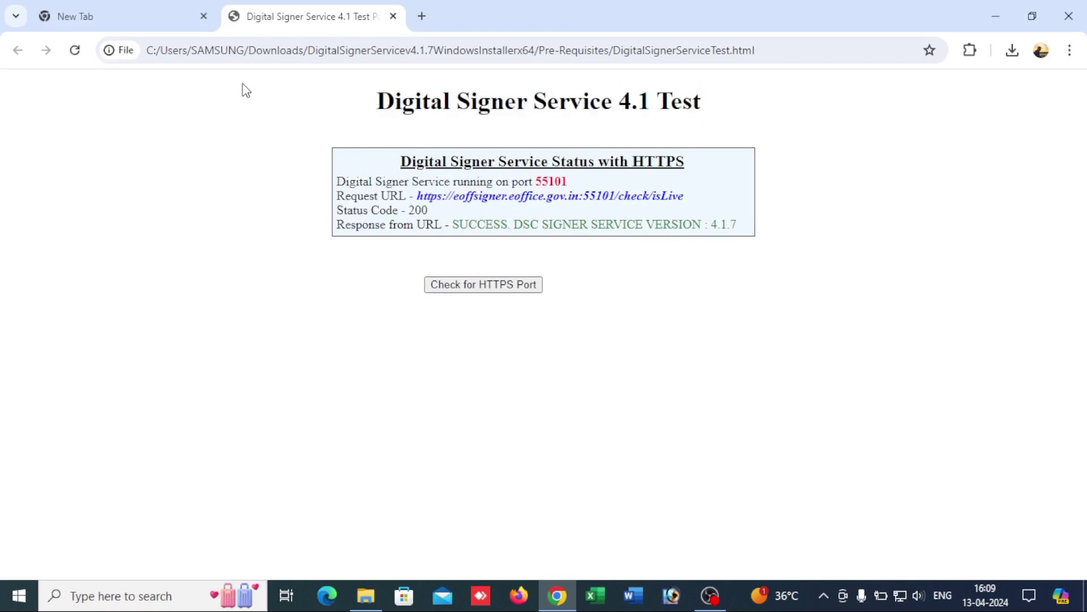
# Step: Close the extra New Tab and recheck the HTTPS port
pyautogui.click(188, 19)
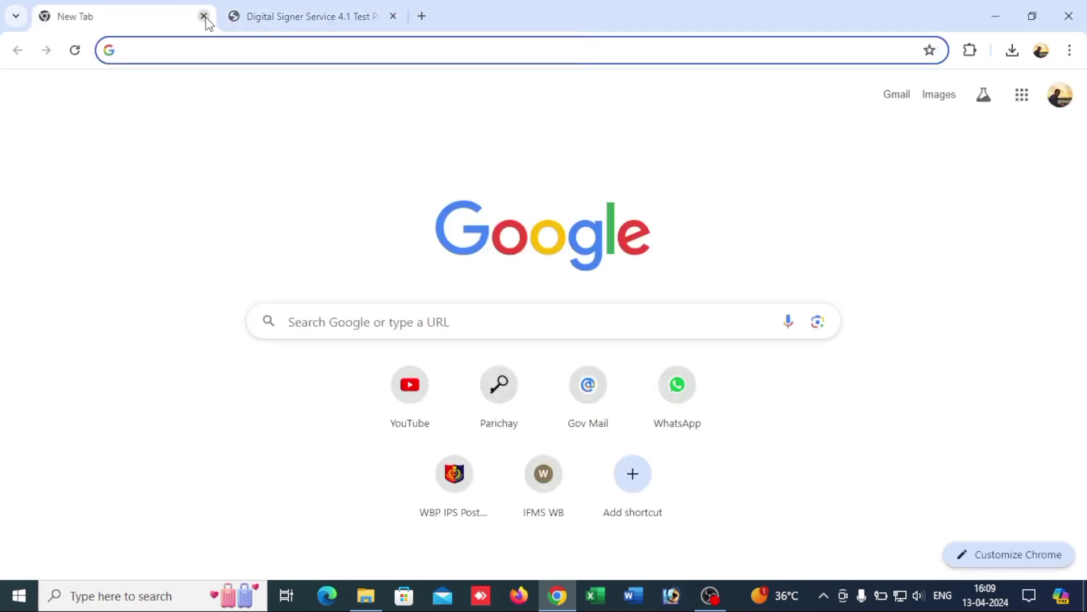
pyautogui.click(204, 16)
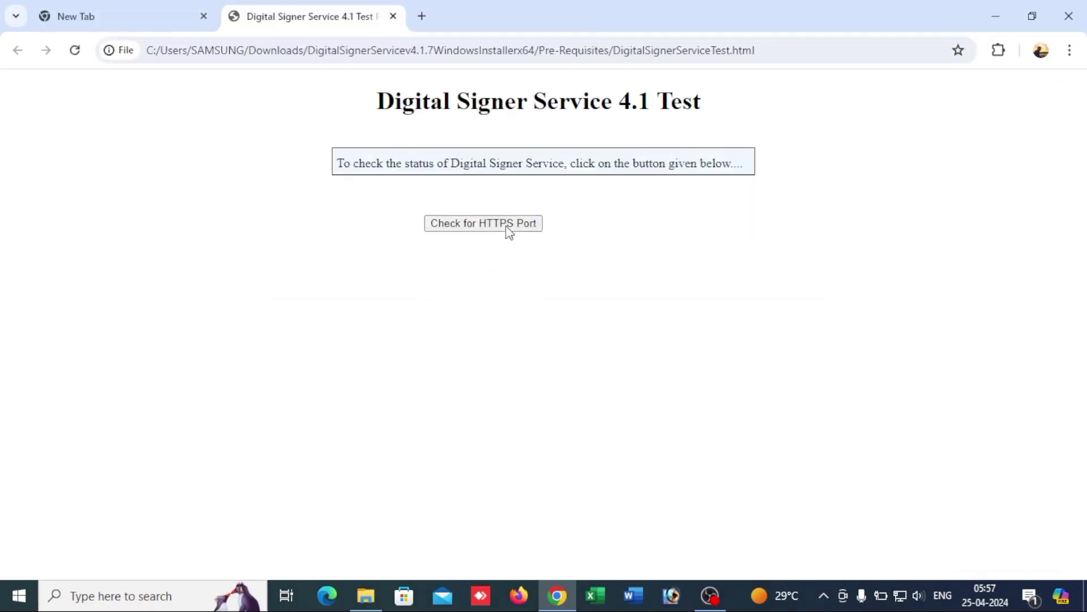
pyautogui.click(506, 227)
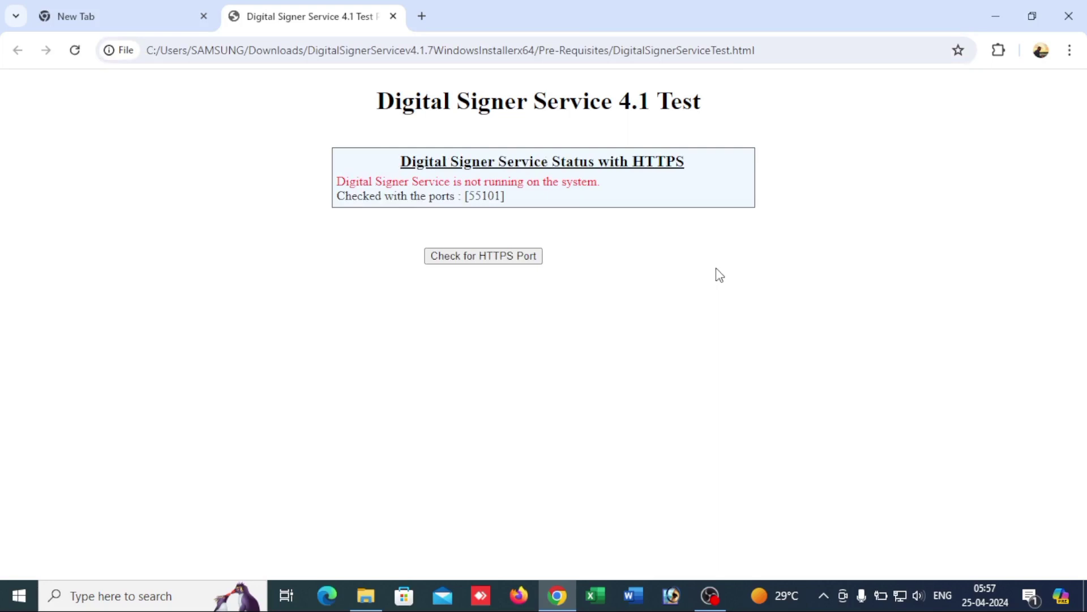
# Step: Rerun the HTTPS port check, which reports the service not running on port 55101
pyautogui.click(521, 259)
pyautogui.moveTo(340, 182); pyautogui.dragTo(611, 193)
pyautogui.click(610, 192)
# Step: Close the extra New Tab and open Chrome Settings from the three-dot menu
pyautogui.click(204, 17)
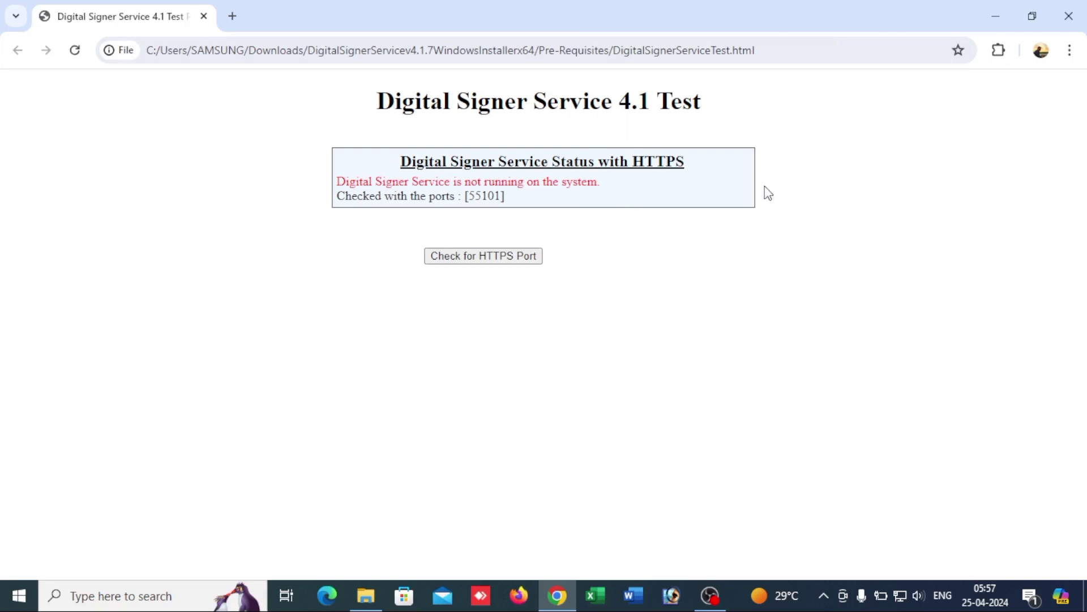
pyautogui.click(1069, 51)
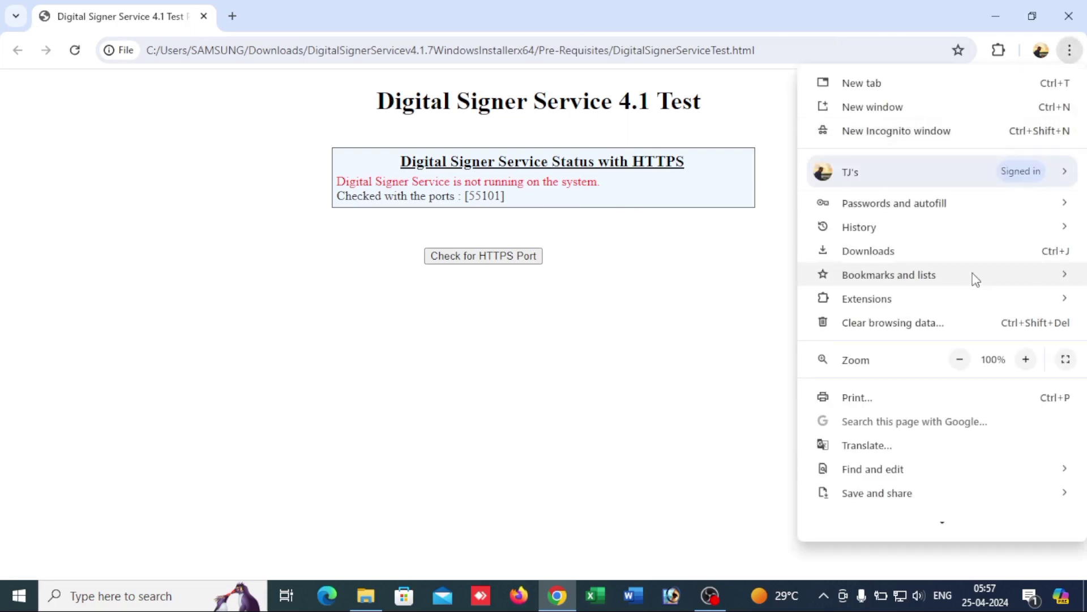
pyautogui.scroll(-2, 927, 381)
pyautogui.moveTo(931, 387)
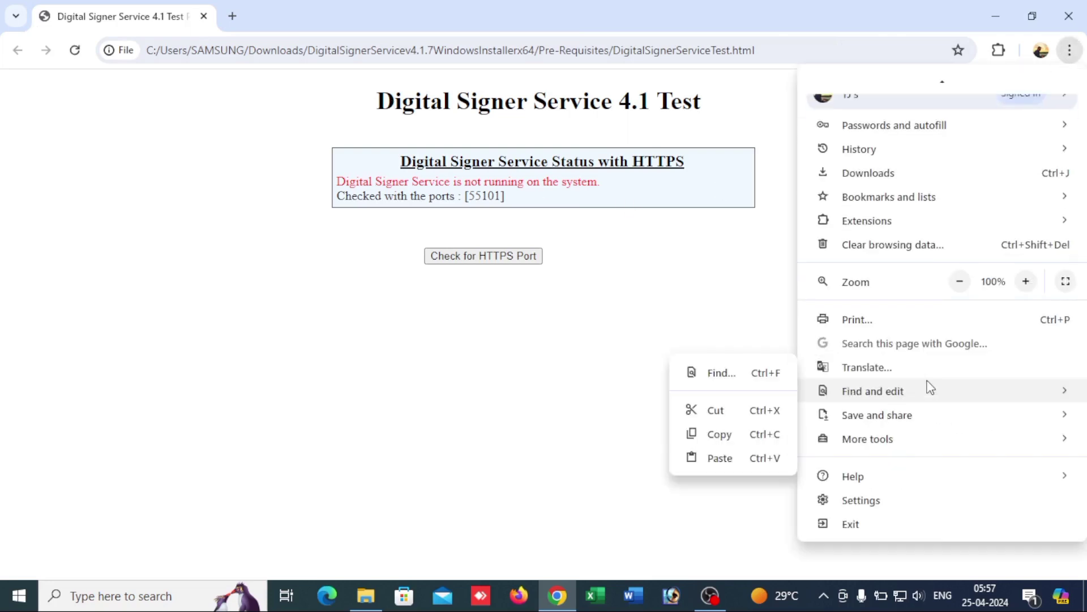
pyautogui.click(897, 501)
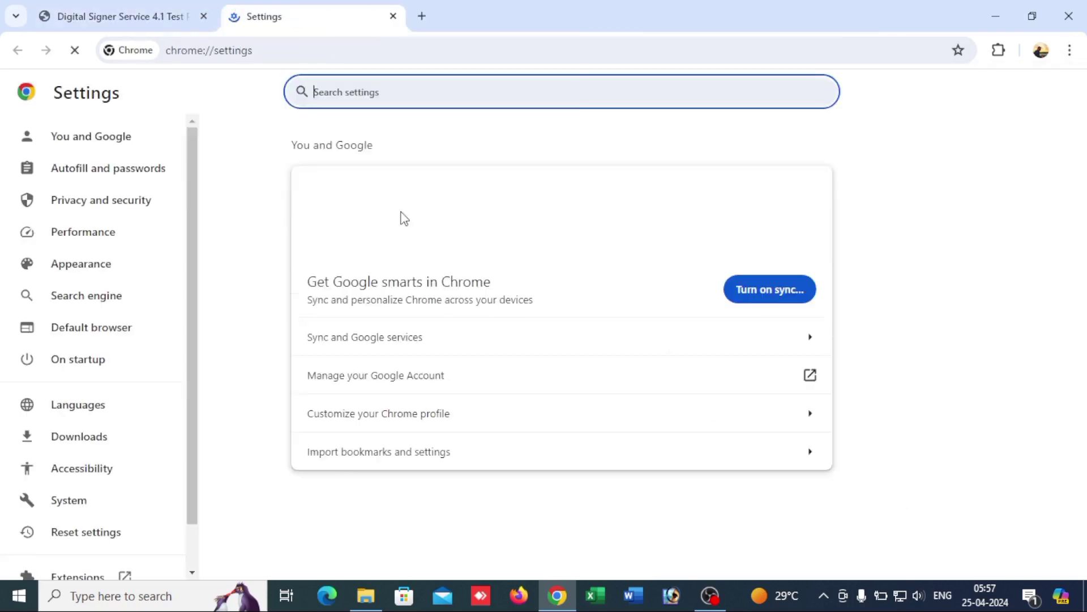
# Step: Search Chrome settings for 'certifi' and open Manage certificates from the Security page
pyautogui.write('cer')
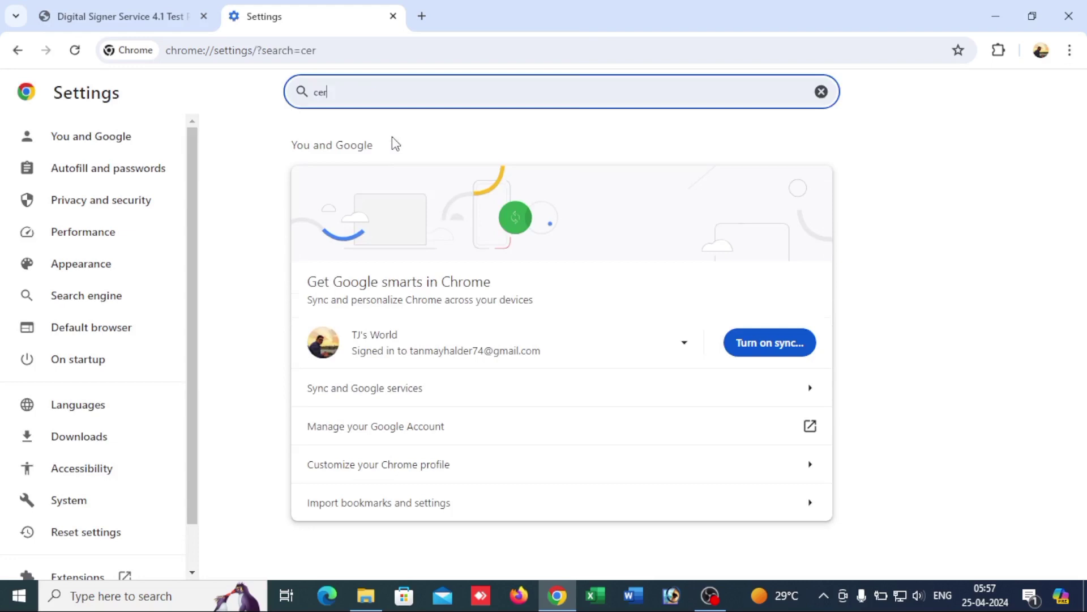
pyautogui.write('tifi')
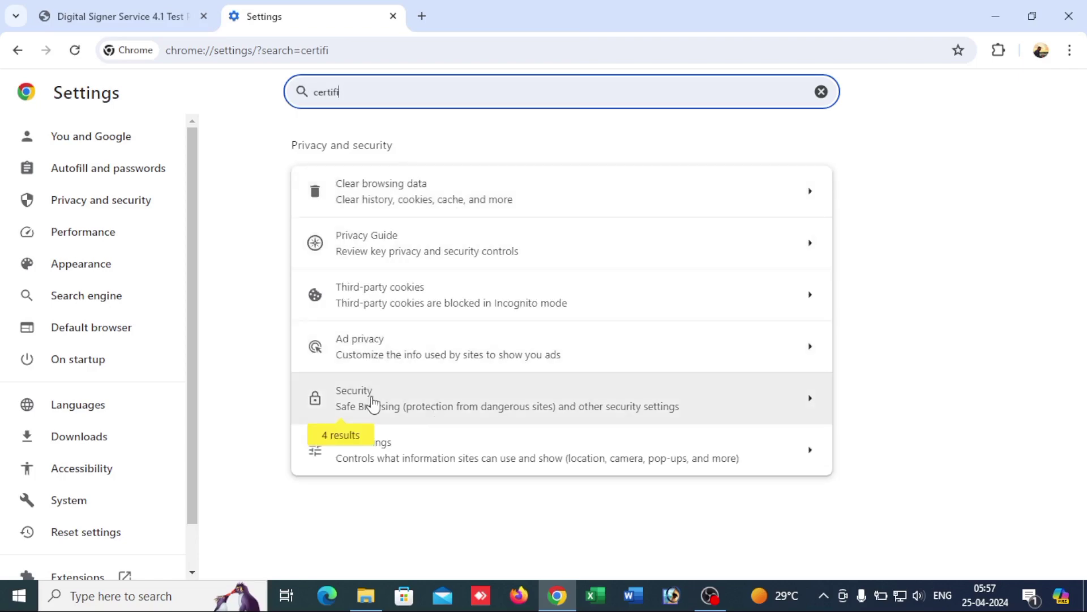
pyautogui.click(520, 406)
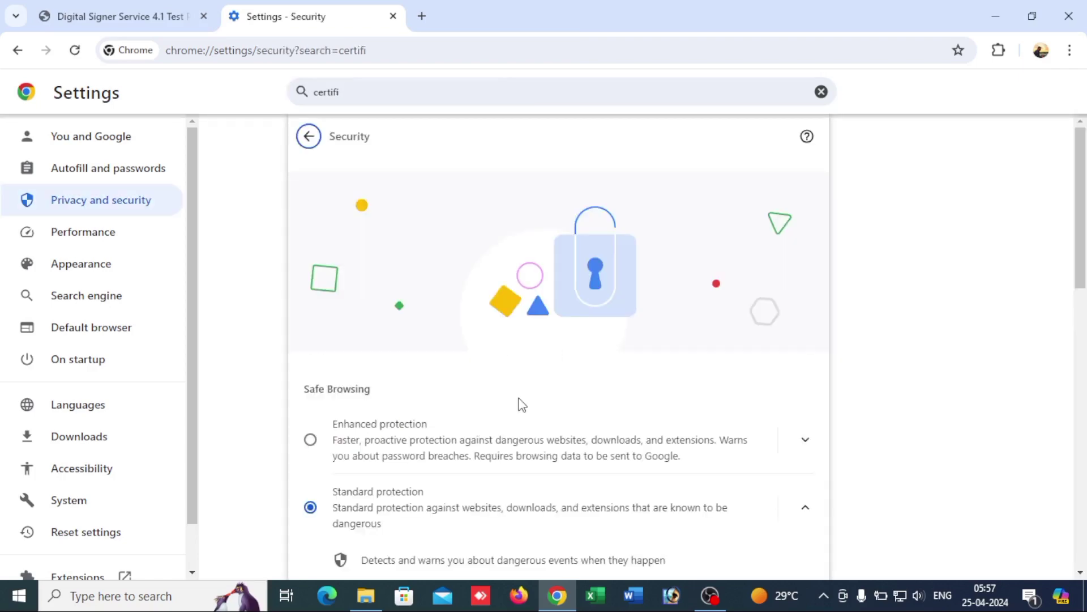
pyautogui.scroll(-4, 502, 346)
pyautogui.scroll(-10, 502, 346)
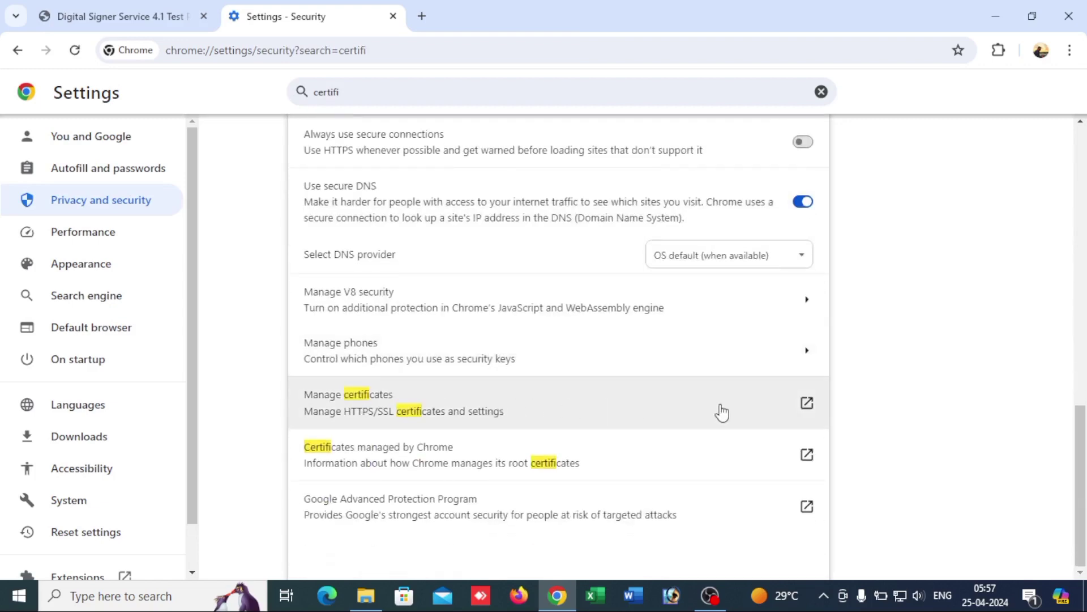
pyautogui.click(720, 404)
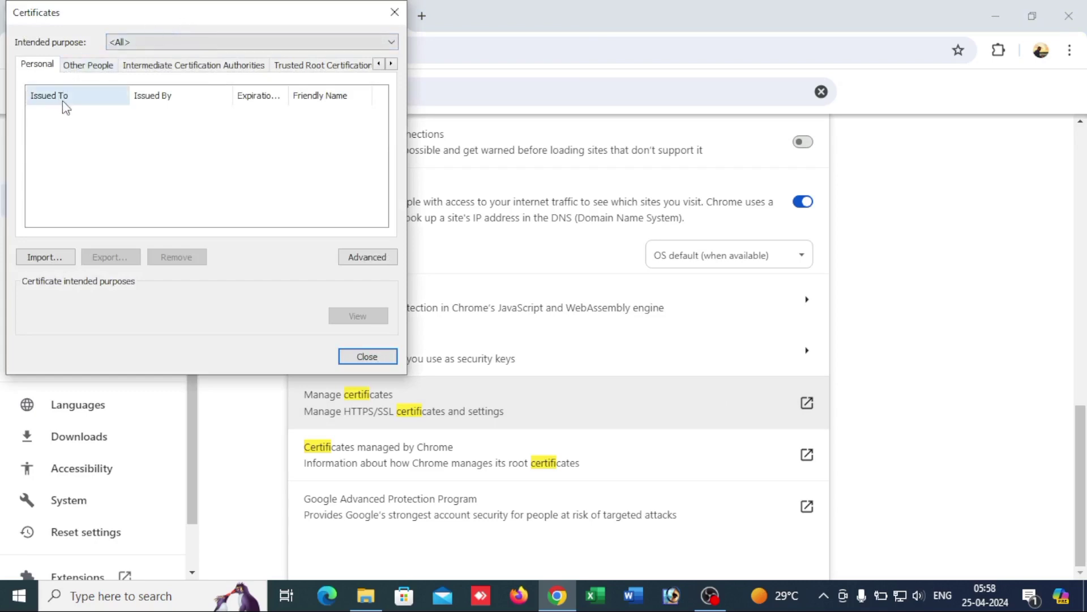
# Step: Start a certificate import and select eOfficeCA2022 from Downloads > DigitalSignerService > Pre-Requisites
pyautogui.click(63, 257)
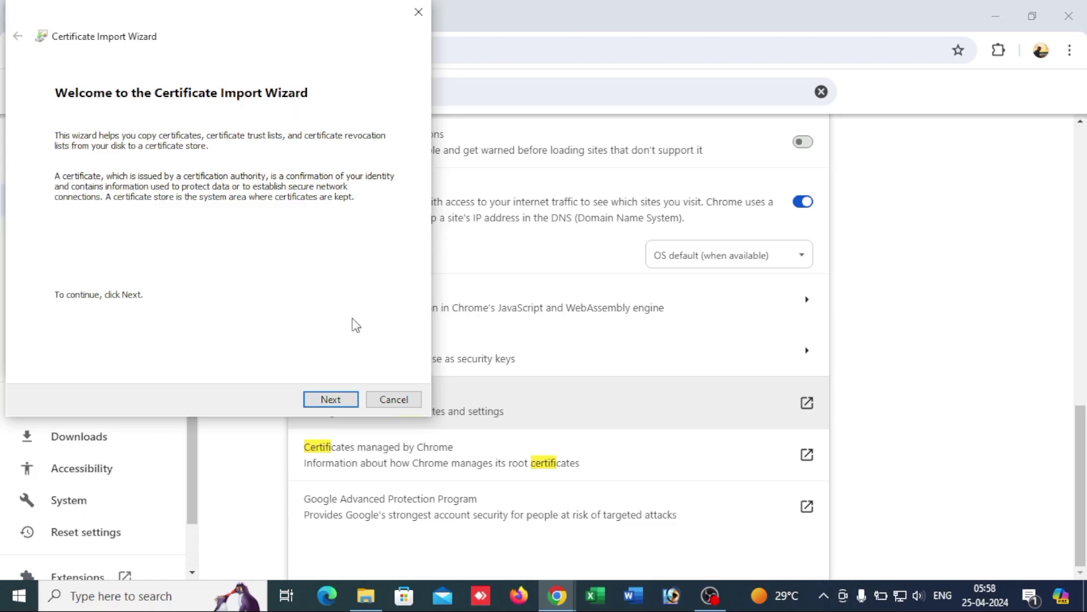
pyautogui.click(338, 403)
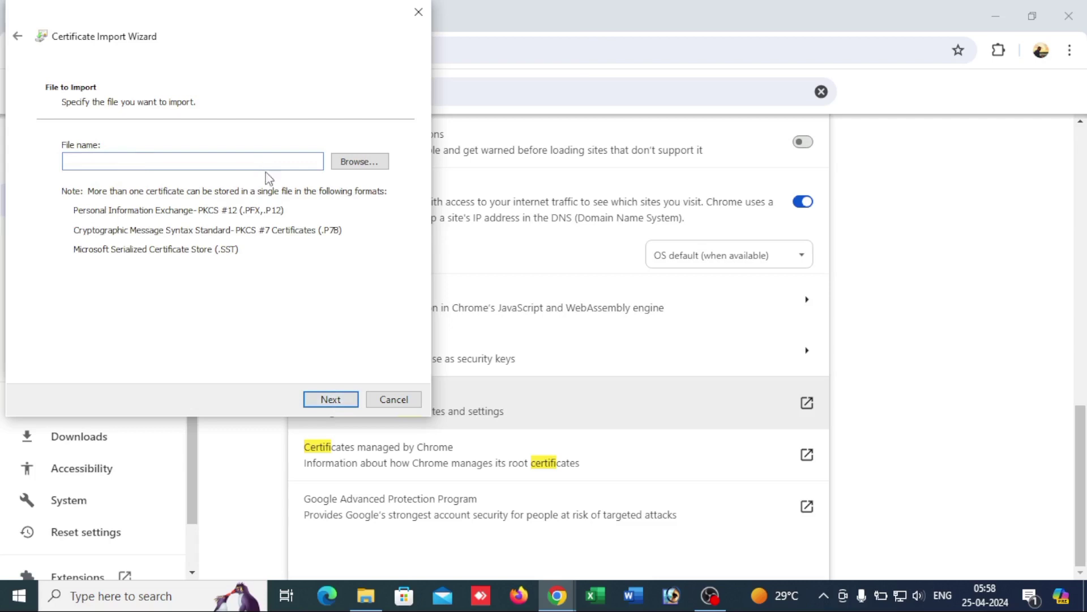
pyautogui.click(363, 165)
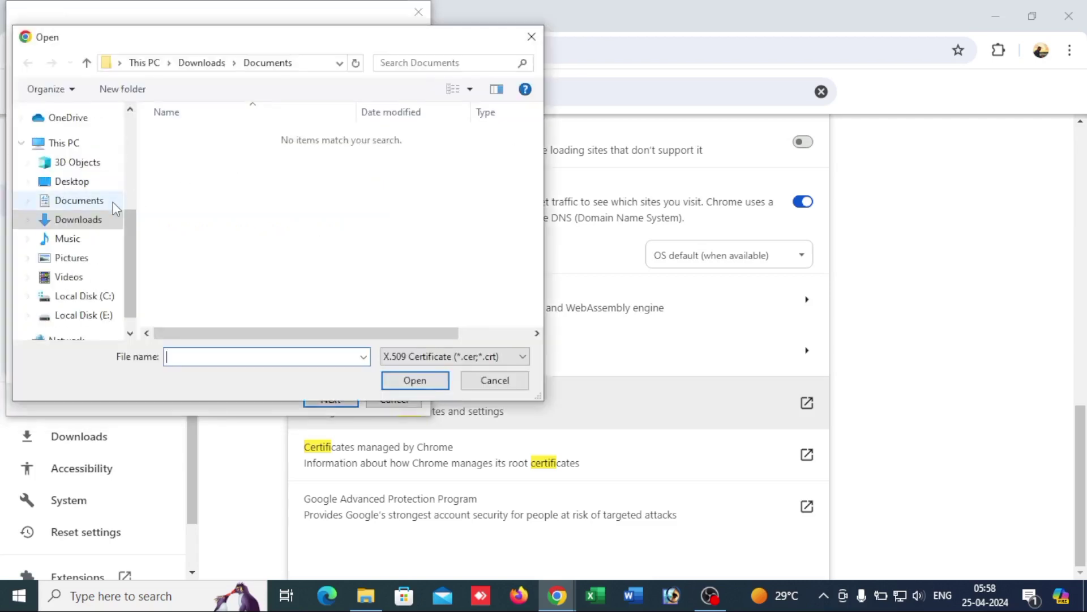
pyautogui.click(85, 220)
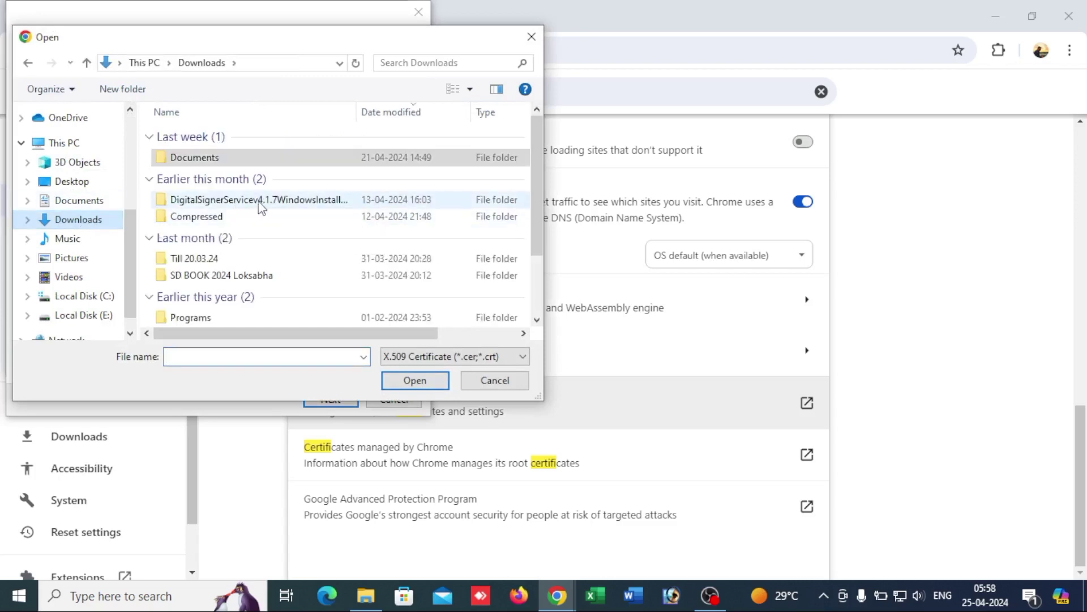
pyautogui.click(290, 203)
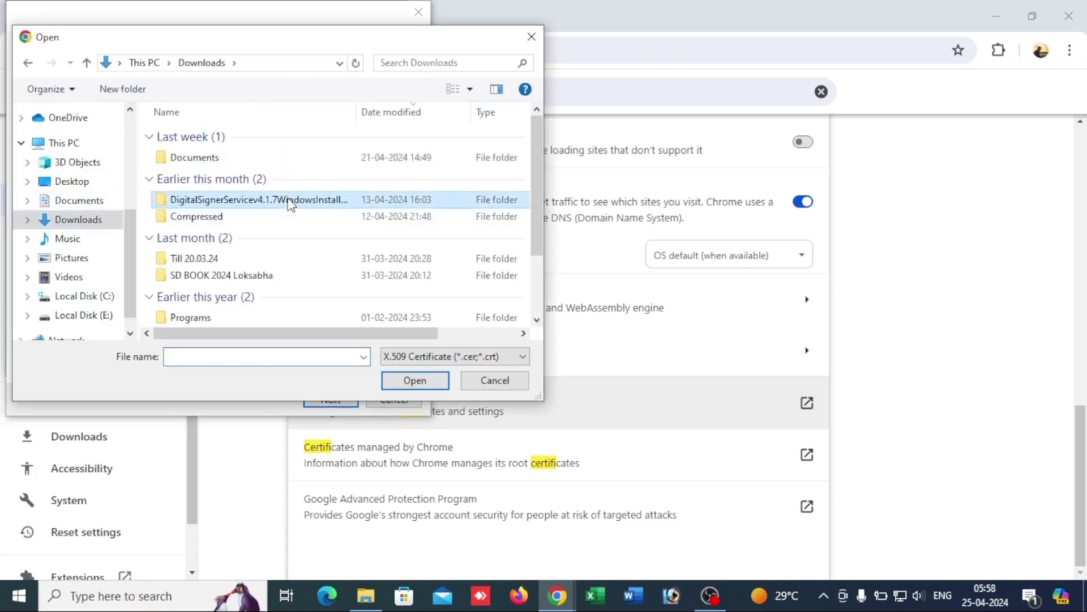
pyautogui.doubleClick(291, 204)
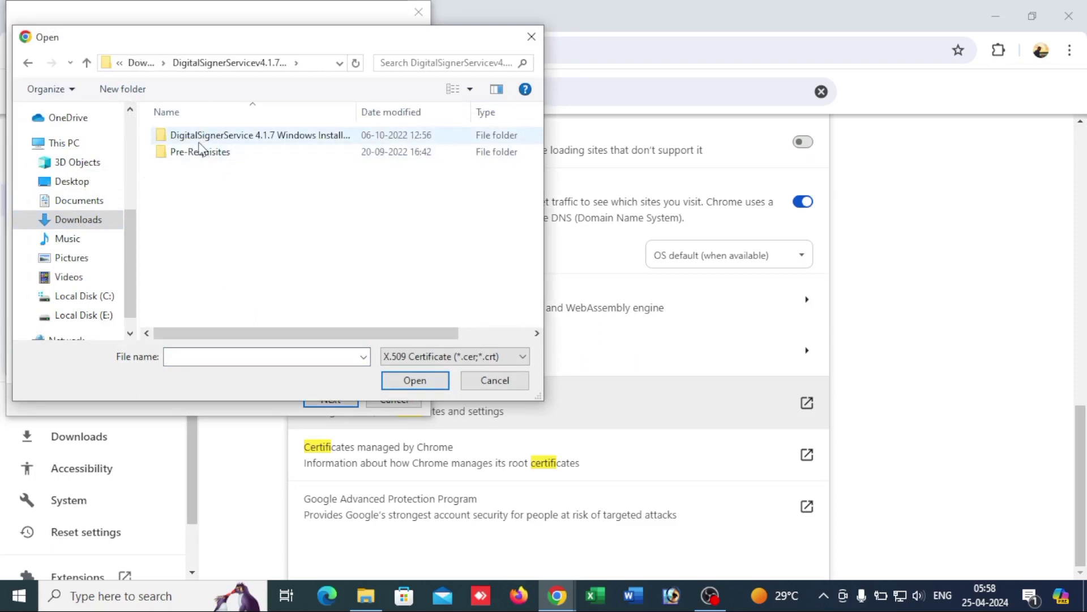
pyautogui.doubleClick(223, 156)
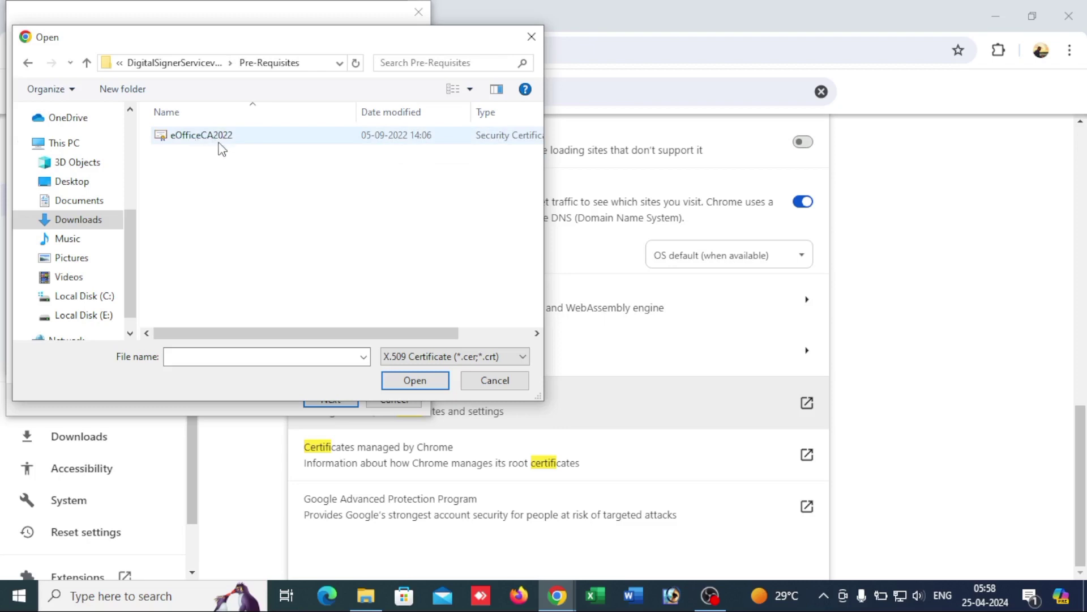
pyautogui.click(216, 141)
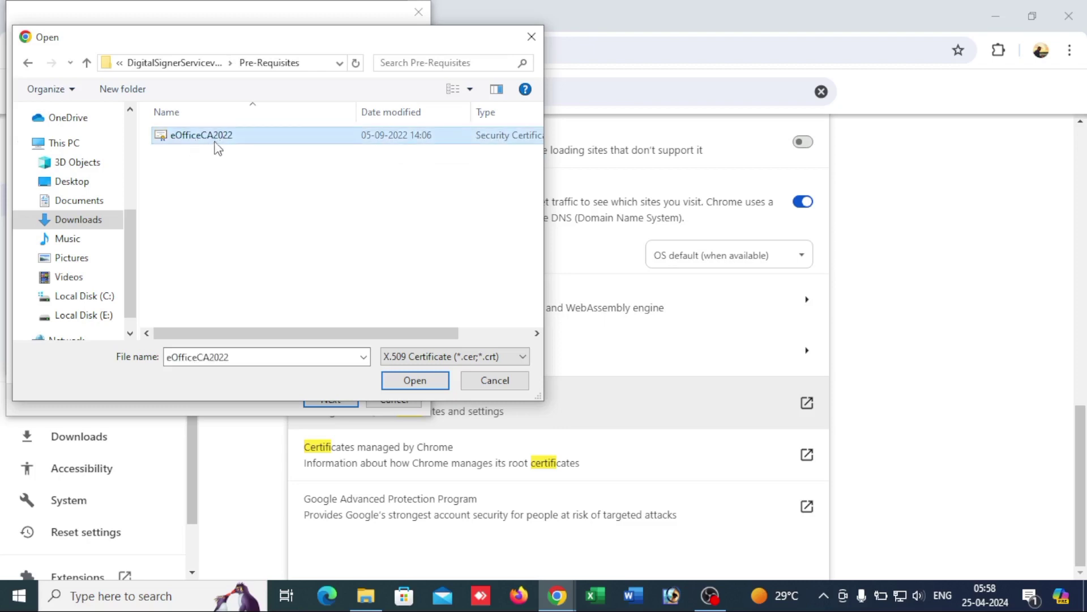
pyautogui.click(410, 388)
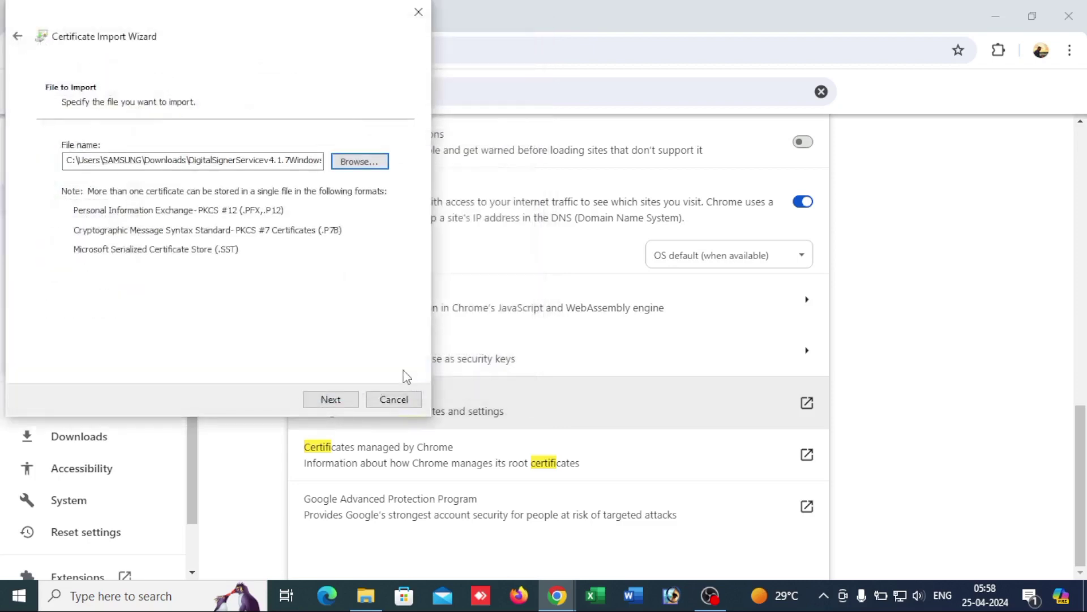
pyautogui.click(331, 399)
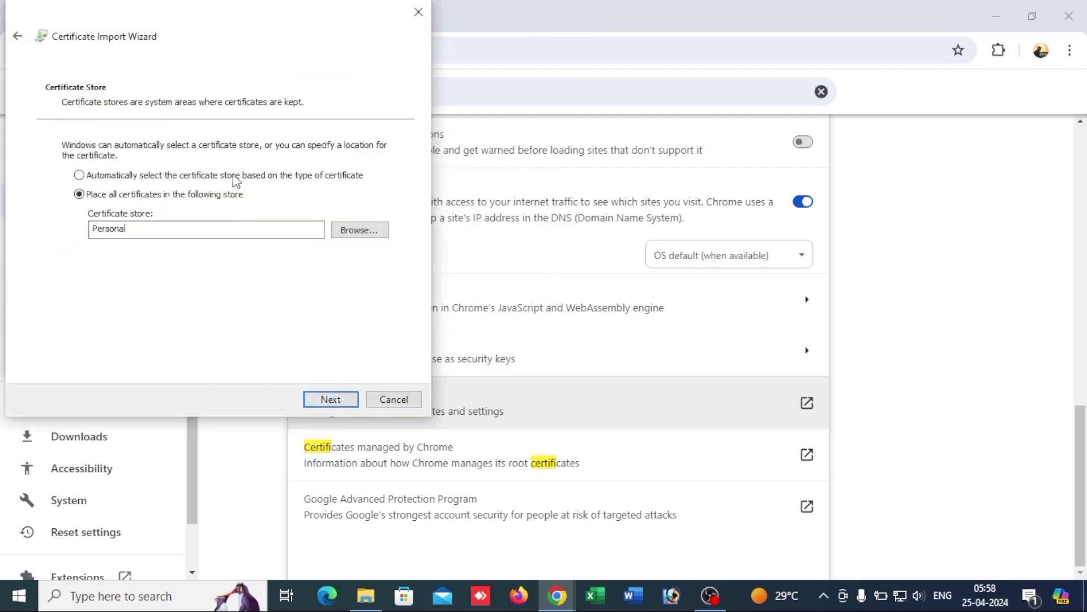
# Step: Import eOfficeCA2022 with automatic store selection, acknowledge success, and close the Certificates dialog
pyautogui.click(80, 175)
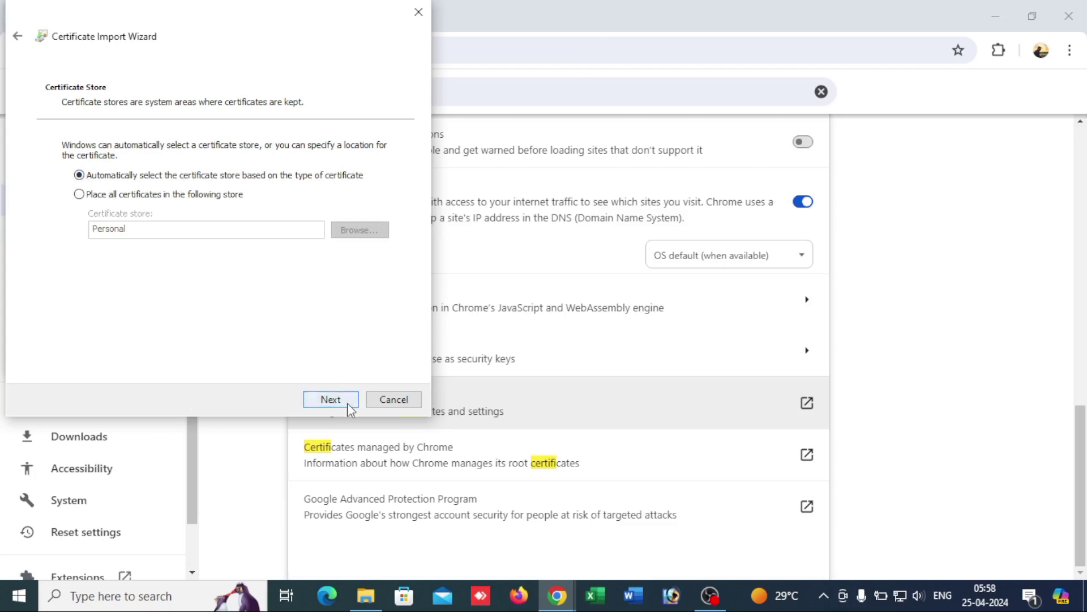
pyautogui.click(330, 399)
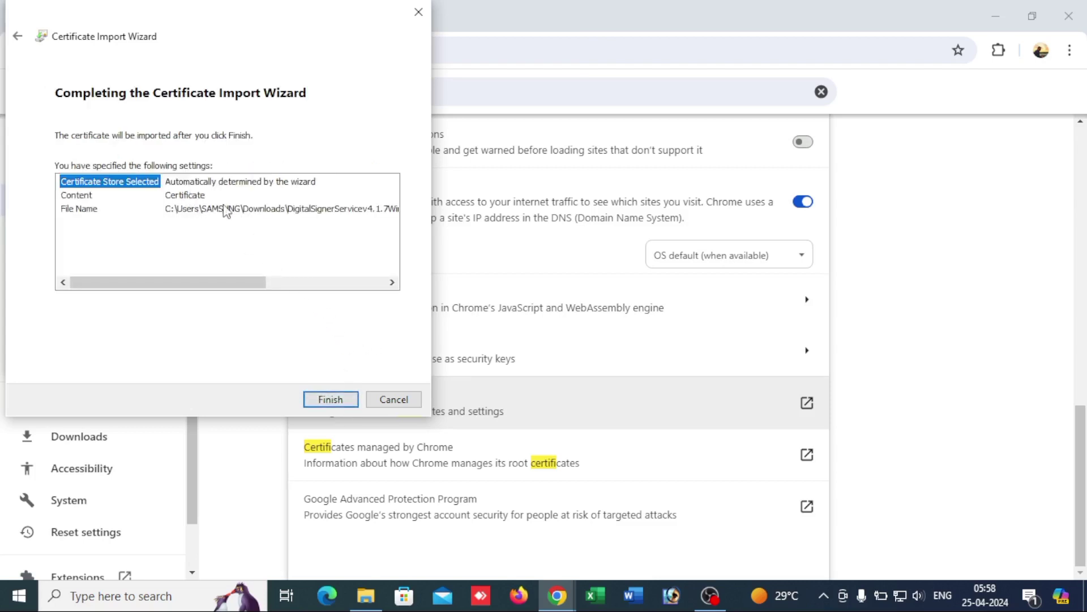
pyautogui.click(345, 399)
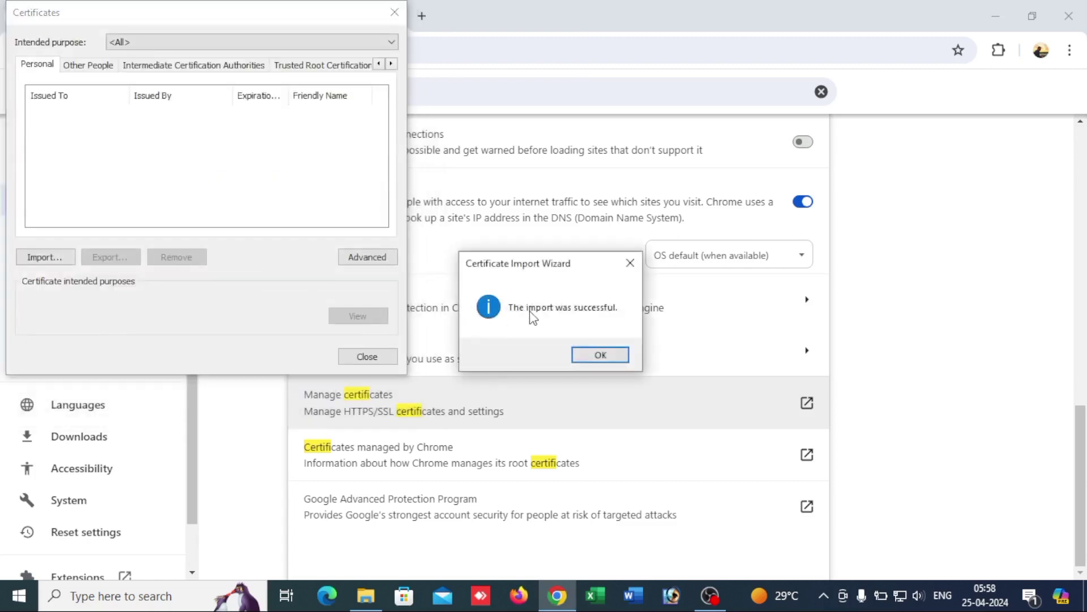
pyautogui.click(593, 357)
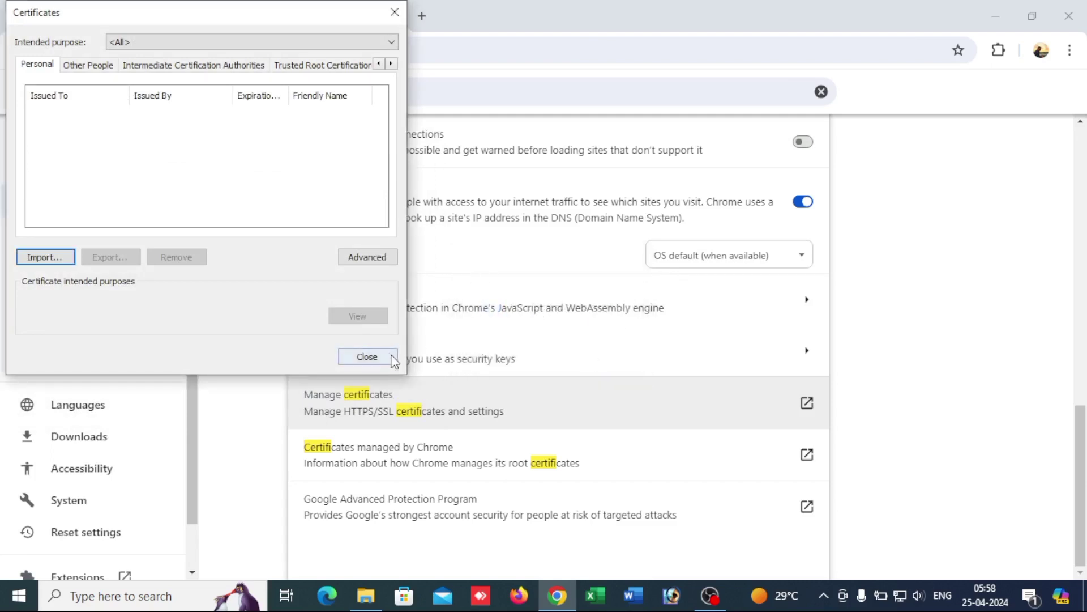
pyautogui.click(367, 357)
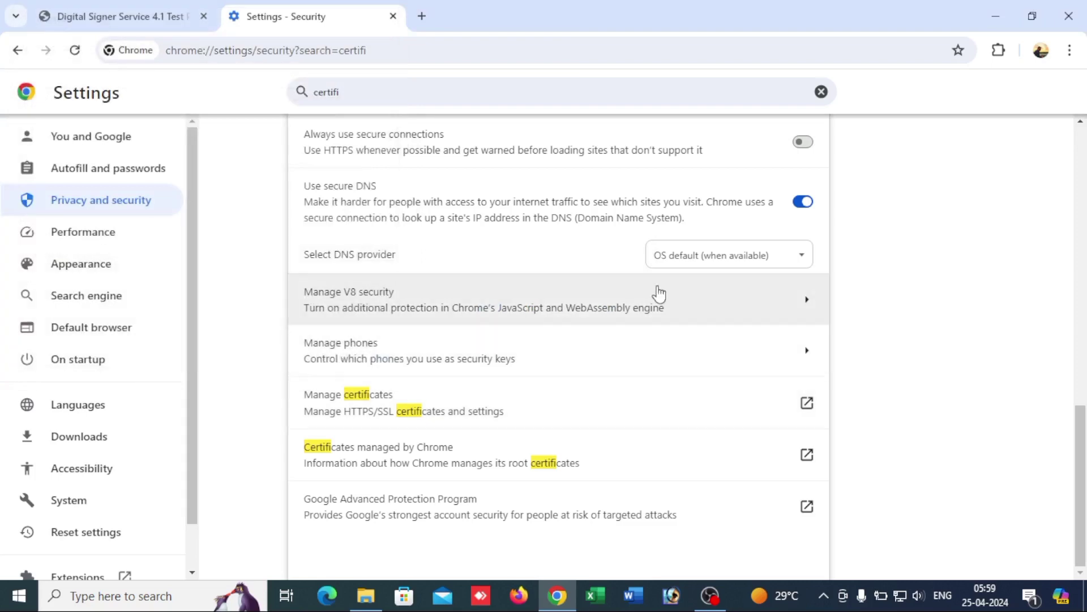
# Step: In Firefox, search settings for 'certifi' and open View Certificates
pyautogui.click(525, 598)
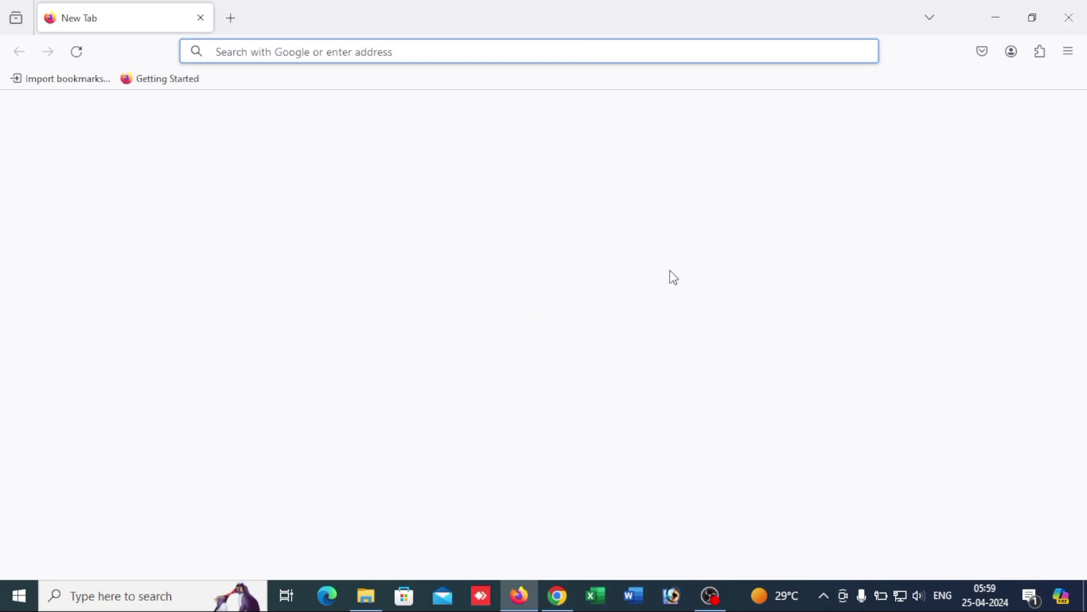
pyautogui.click(1069, 52)
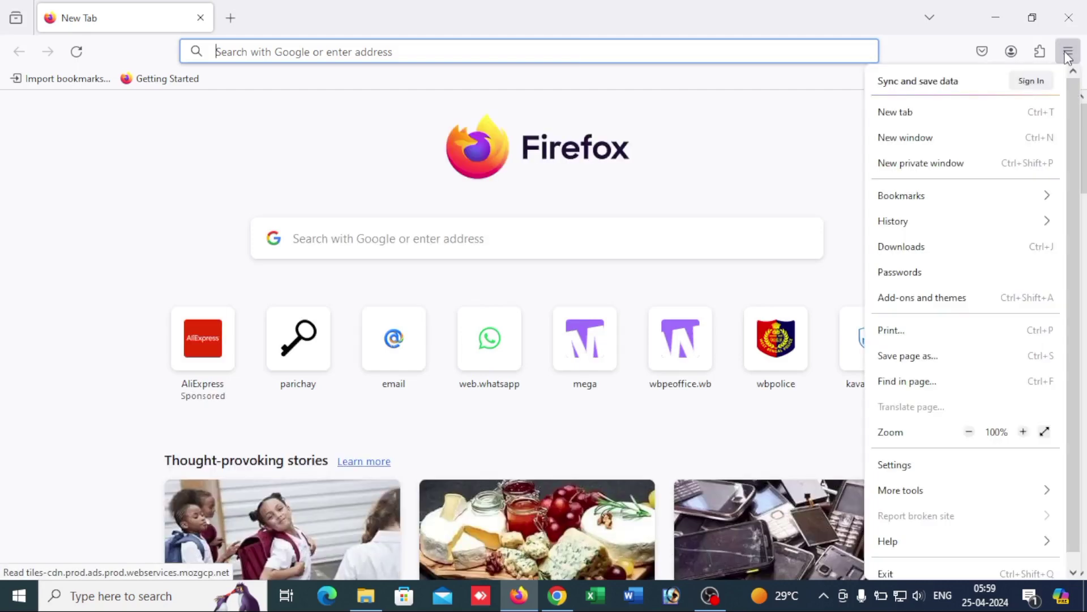
pyautogui.click(906, 463)
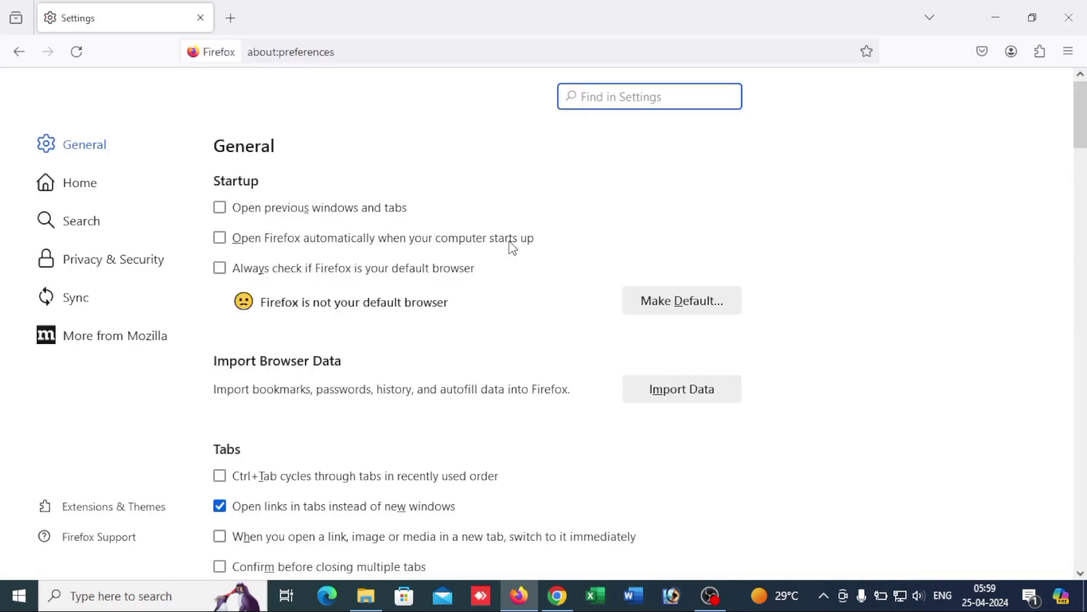
pyautogui.write('certifi')
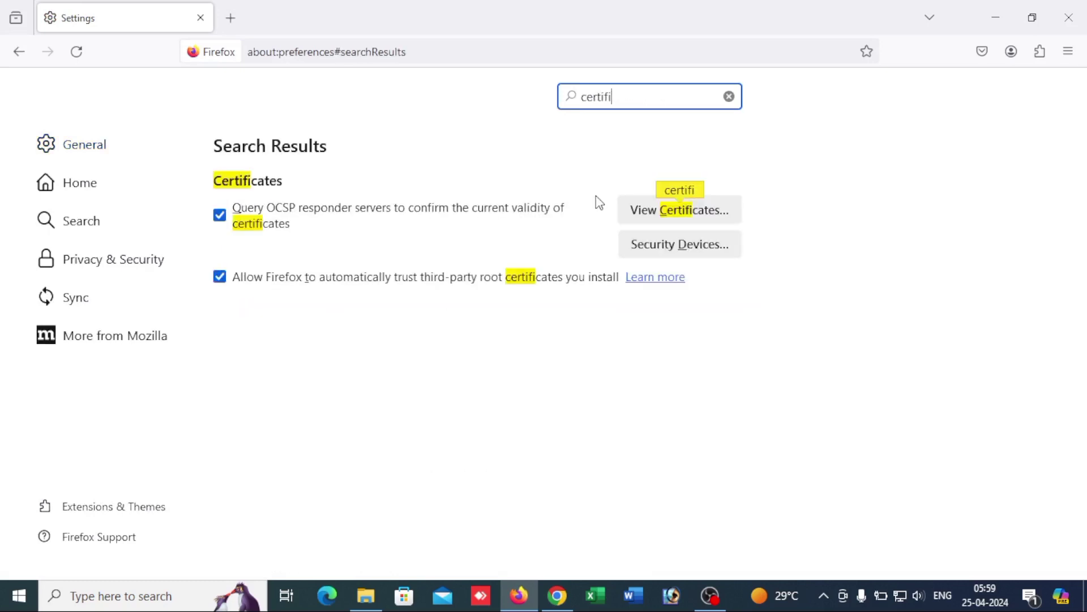
pyautogui.click(680, 217)
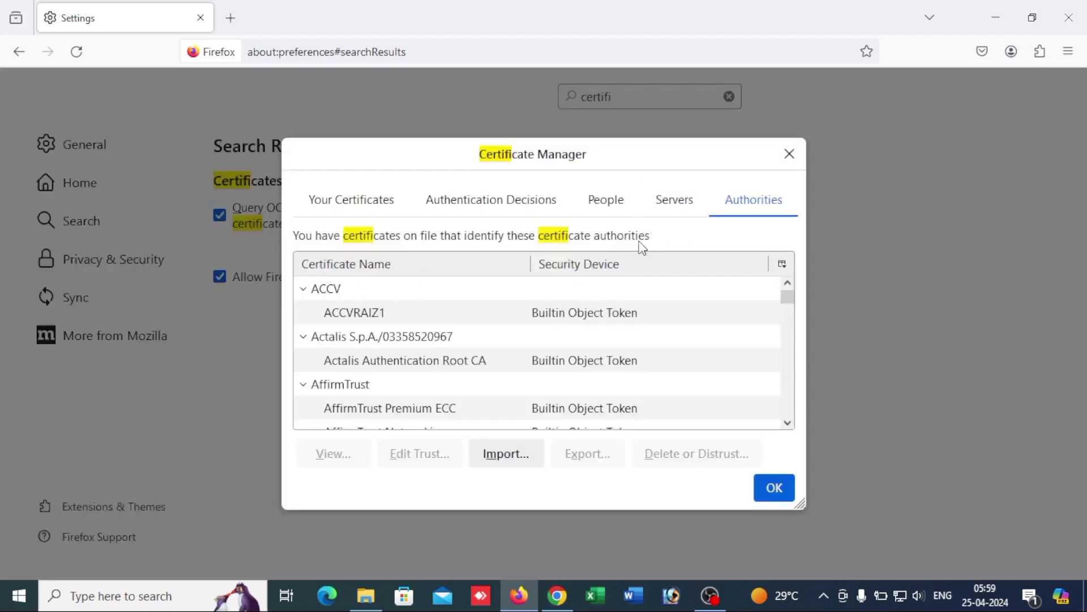
# Step: Import eOfficeCA2022 as a Firefox authority trusted for websites and email users, then close Certificate Manager
pyautogui.click(516, 459)
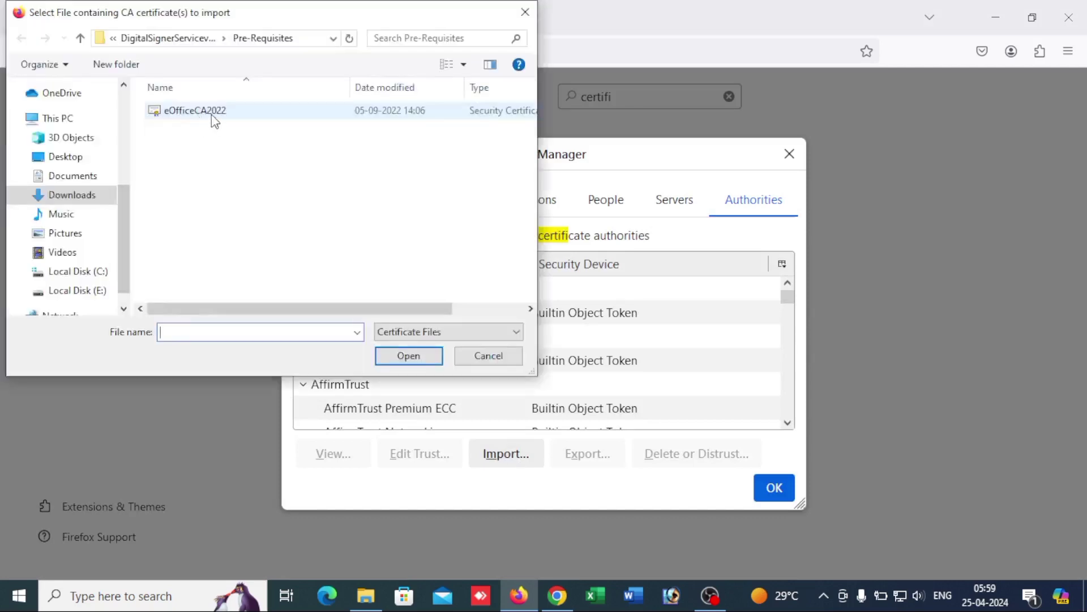
pyautogui.click(63, 199)
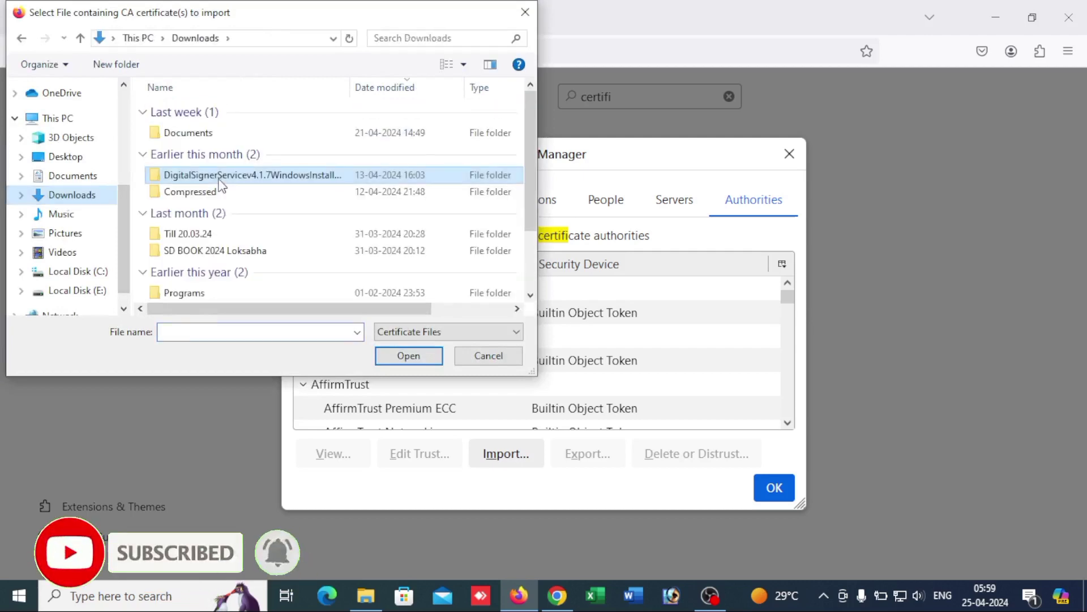
pyautogui.doubleClick(218, 177)
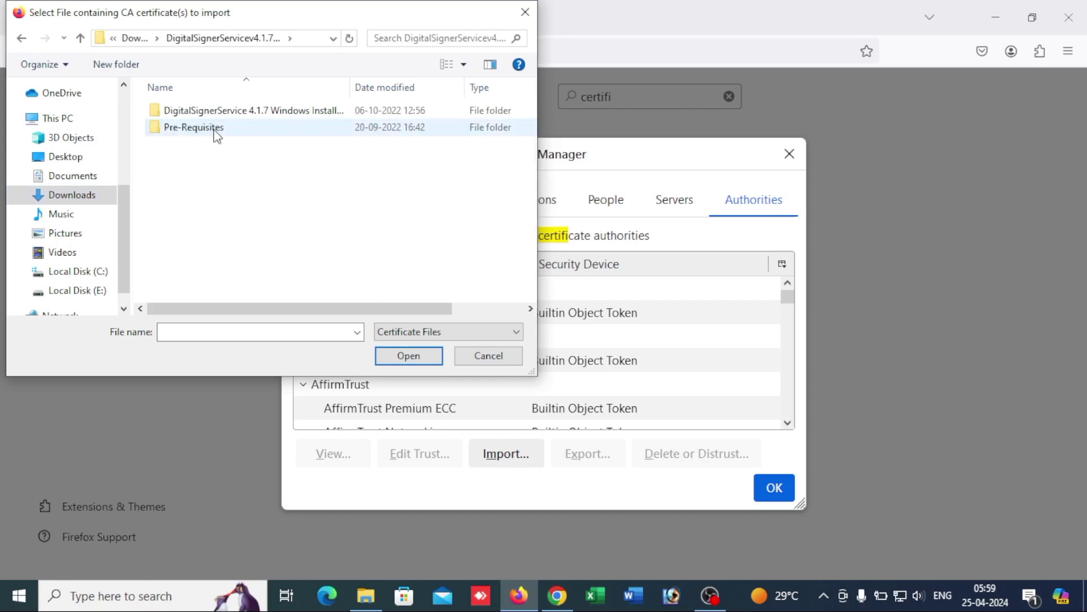
pyautogui.doubleClick(216, 132)
pyautogui.click(203, 113)
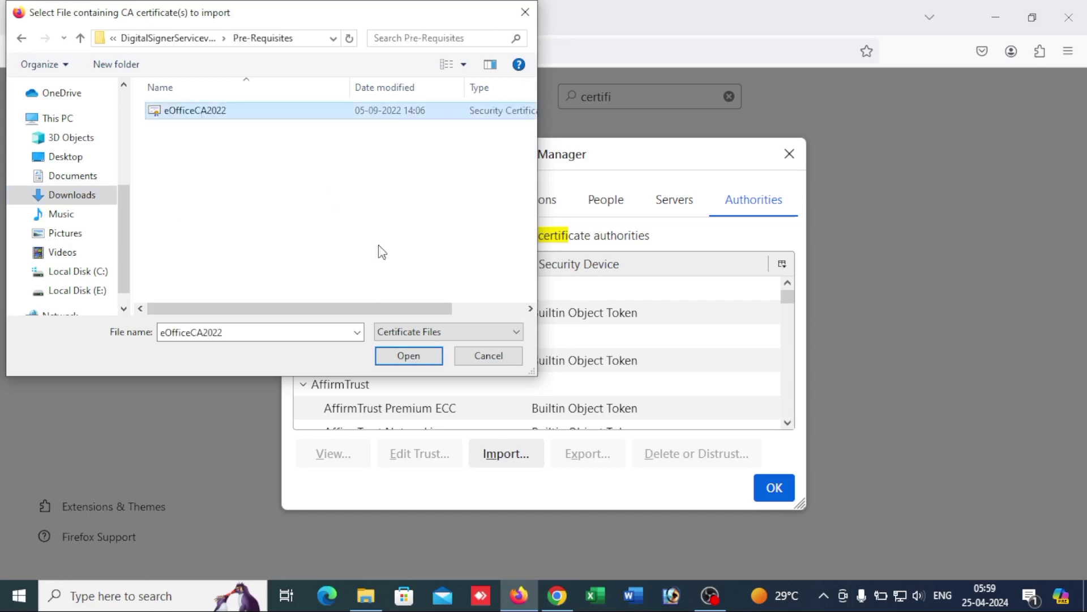
pyautogui.click(406, 357)
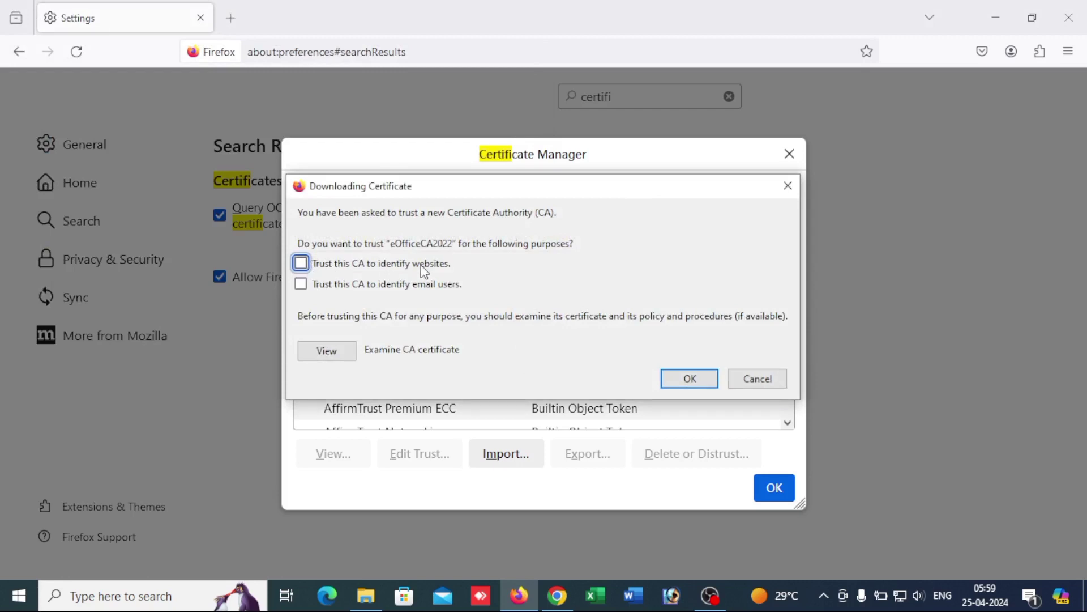
pyautogui.click(302, 266)
pyautogui.click(305, 288)
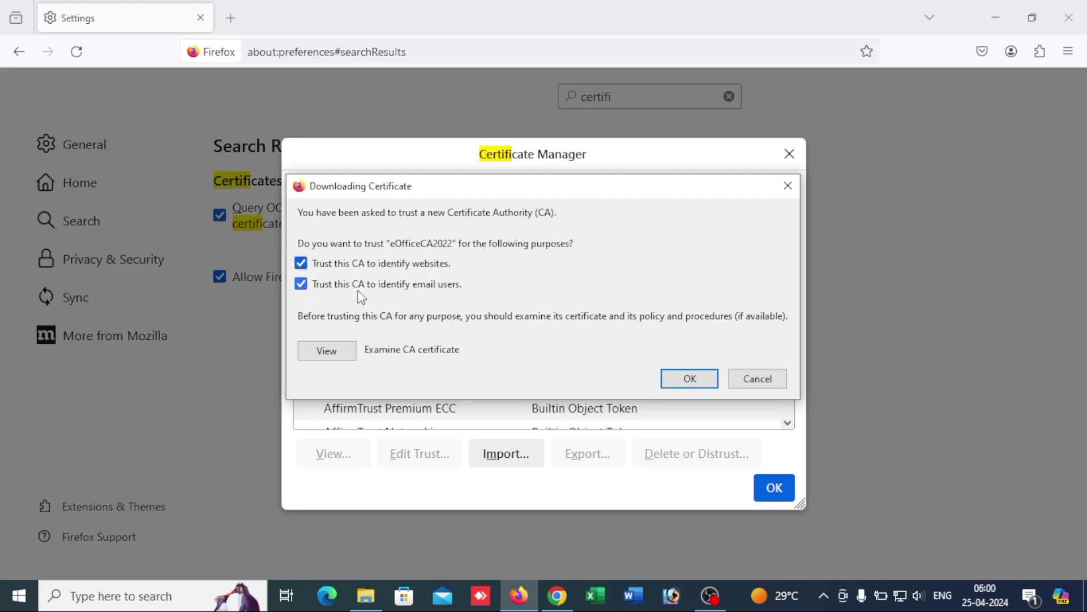
pyautogui.click(696, 387)
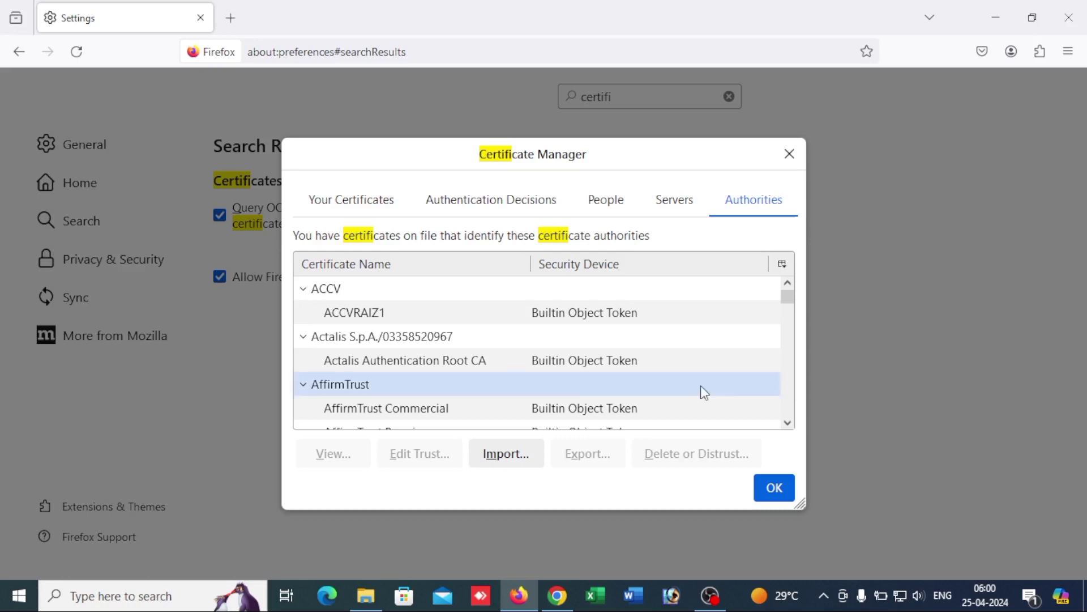
pyautogui.click(775, 488)
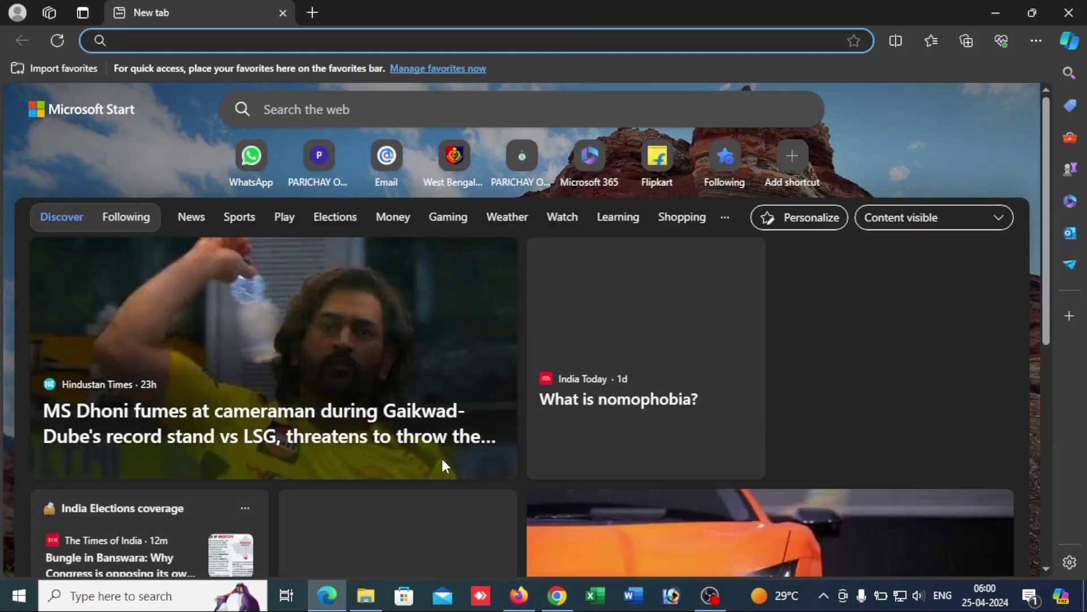
# Step: Open Edge Settings and search for 'certificates'
pyautogui.click(1037, 42)
pyautogui.click(881, 430)
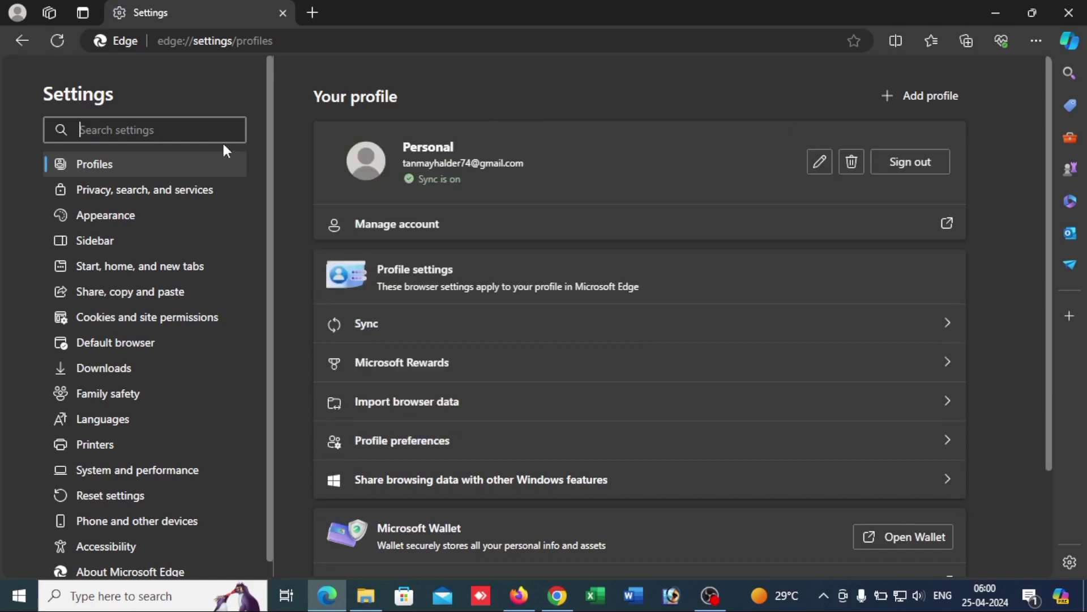
pyautogui.write('c')
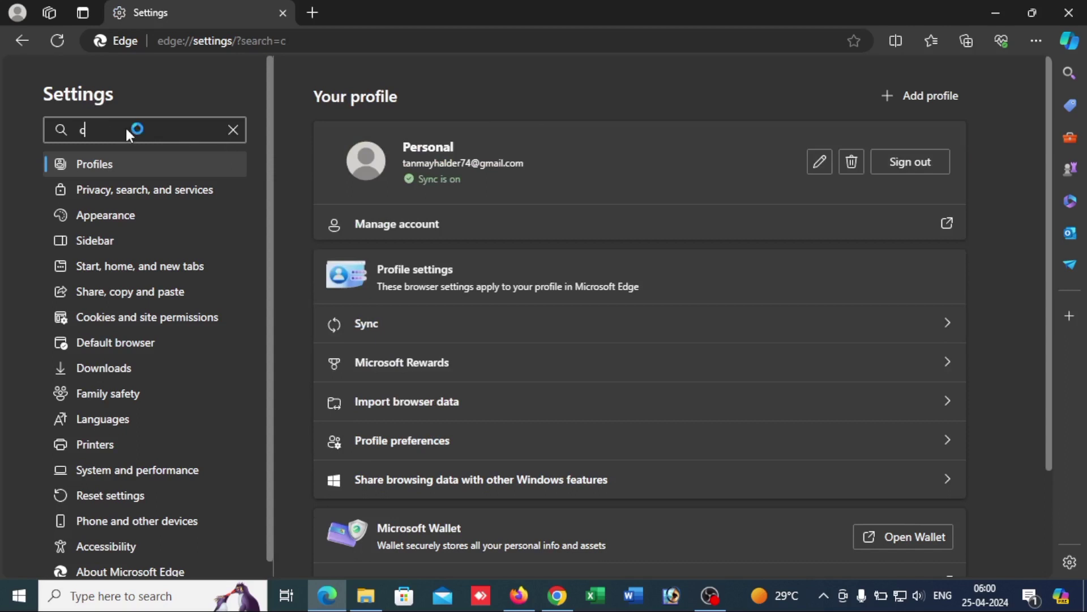
pyautogui.write('ertificates')
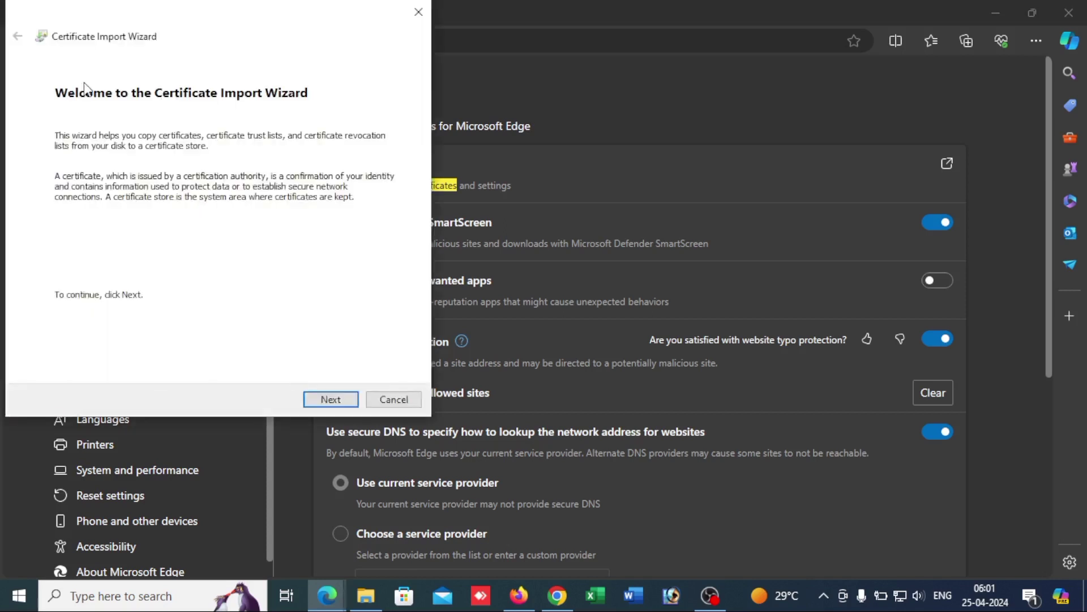
# Step: Import eOfficeCA2022 into an automatically selected store and acknowledge the success message
pyautogui.click(332, 399)
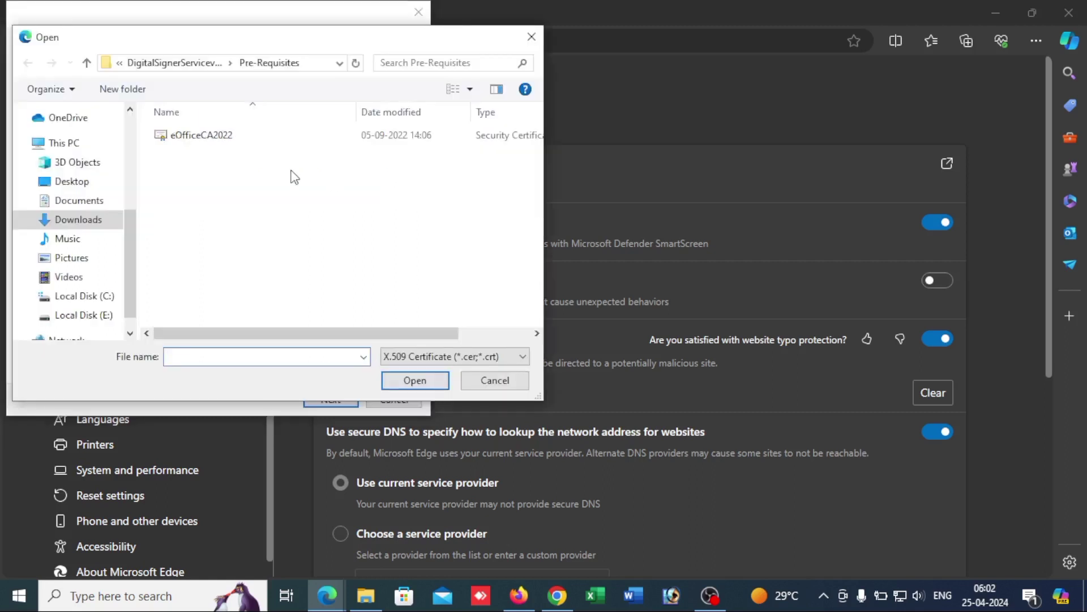
pyautogui.click(221, 140)
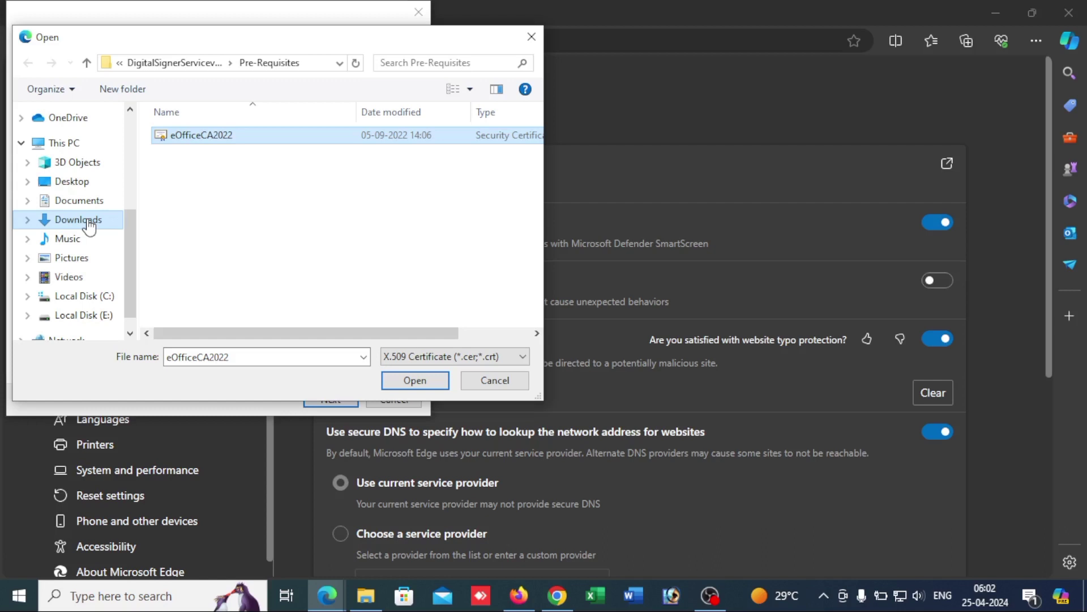
pyautogui.click(199, 139)
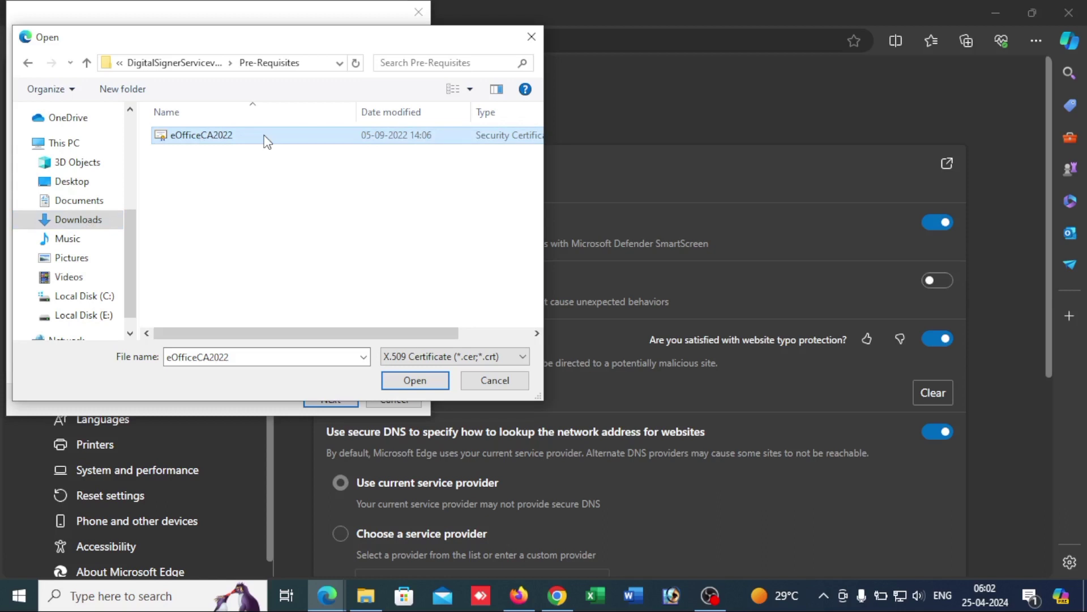
pyautogui.doubleClick(267, 141)
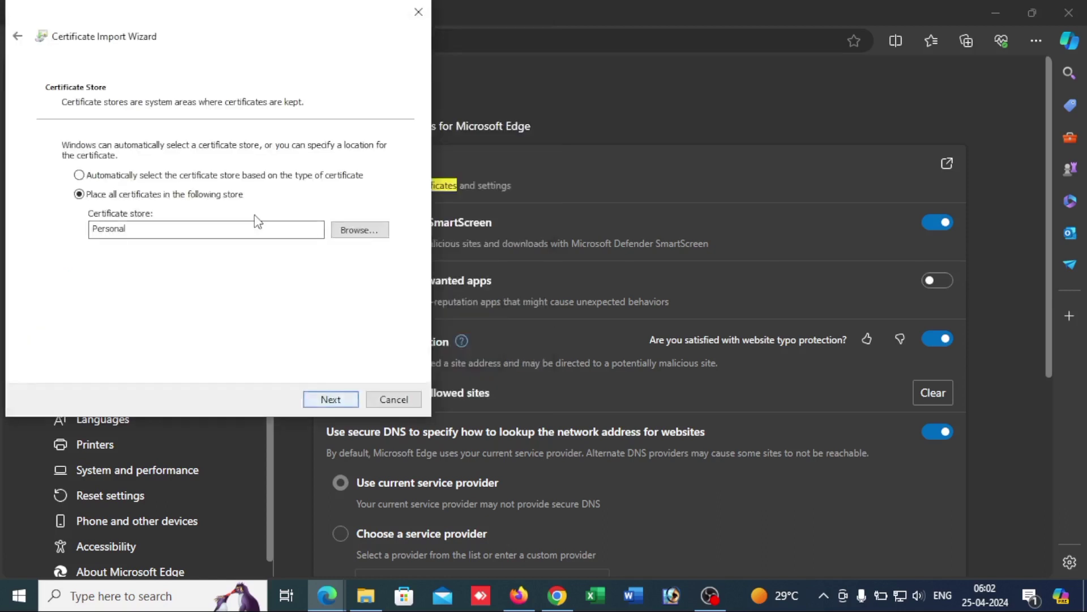
pyautogui.click(161, 177)
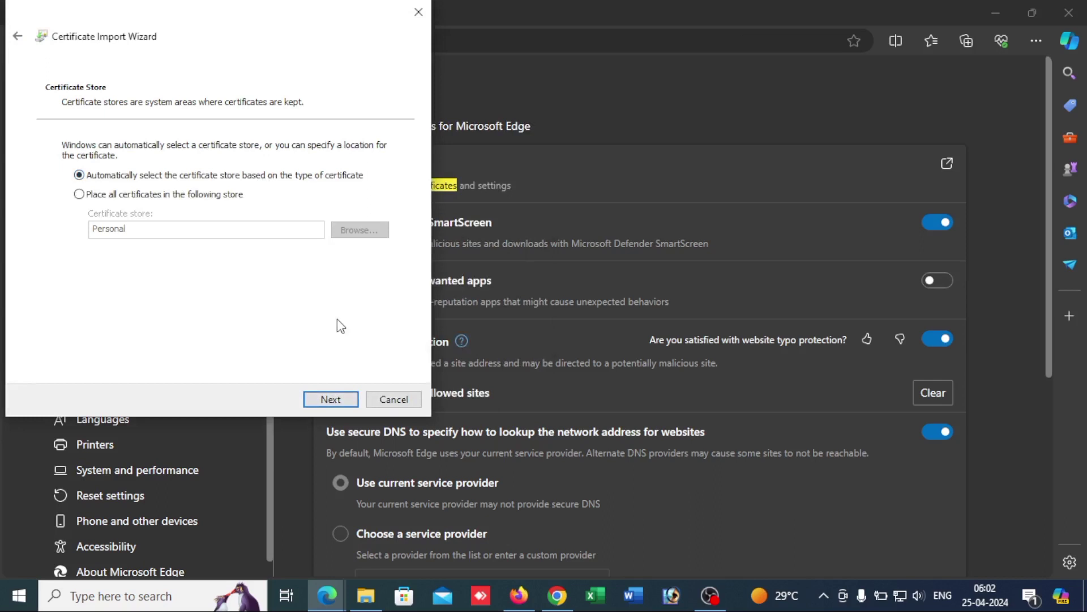
pyautogui.click(331, 400)
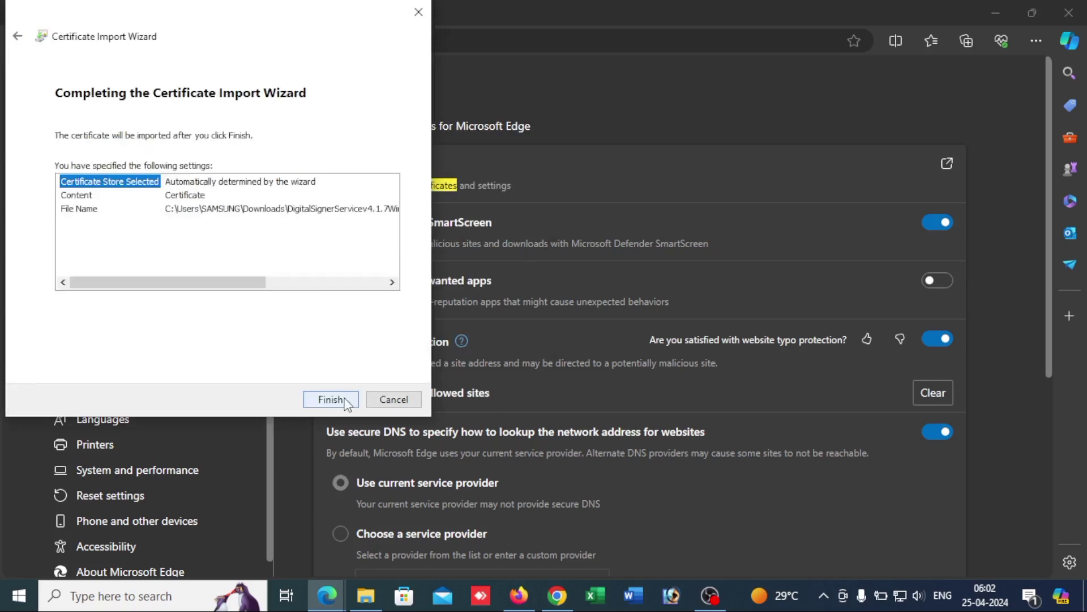
pyautogui.click(345, 400)
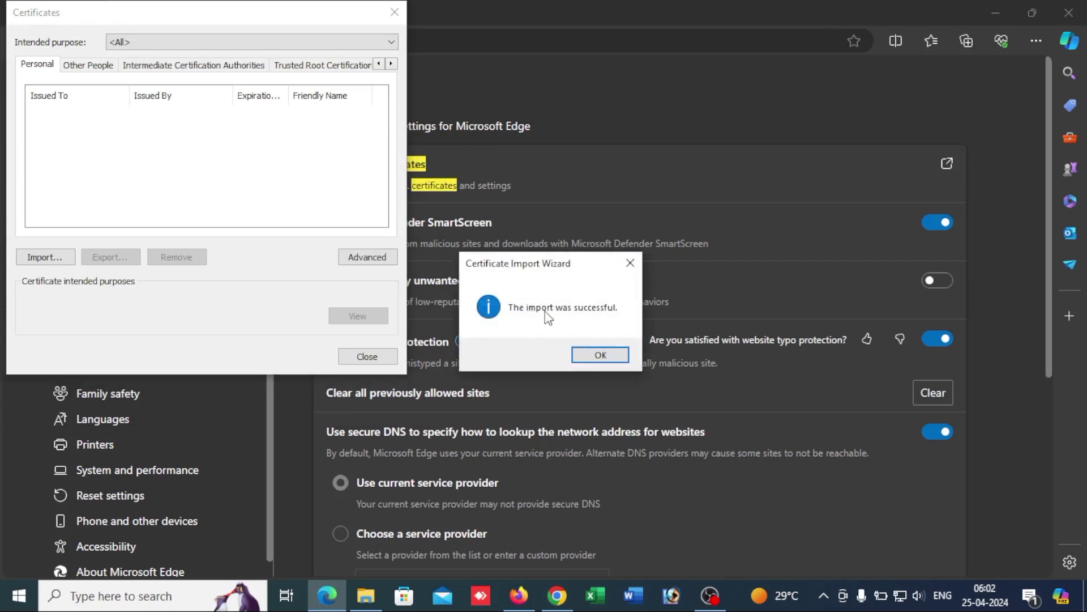
pyautogui.click(601, 355)
# Step: Close the Certificates dialog, Edge, Firefox and Chrome, and open DigitalSignerServiceTest from Pre-Requisites
pyautogui.click(367, 356)
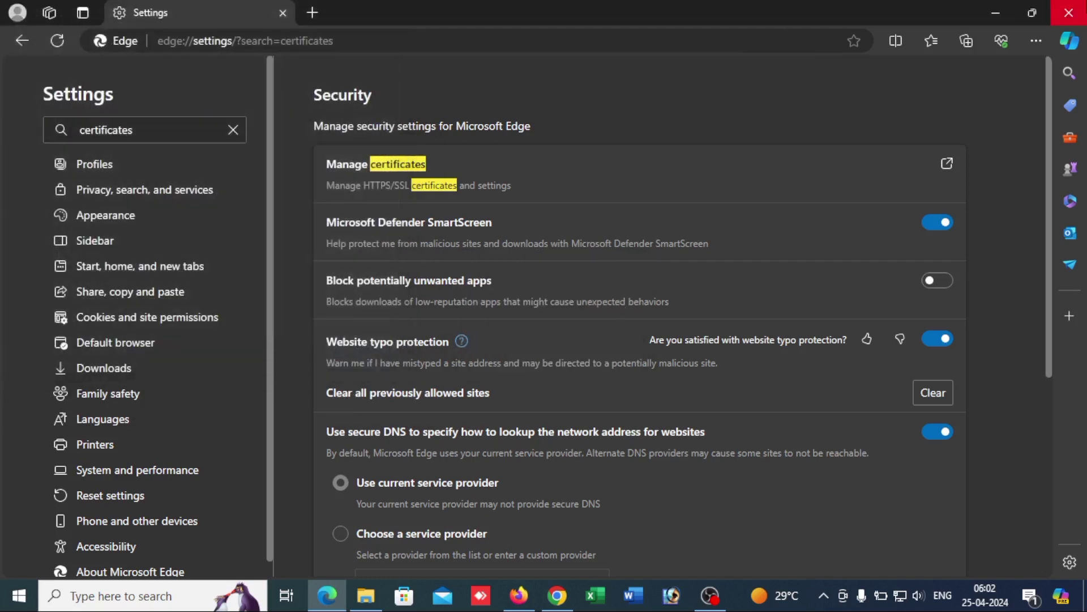
pyautogui.click(1080, 8)
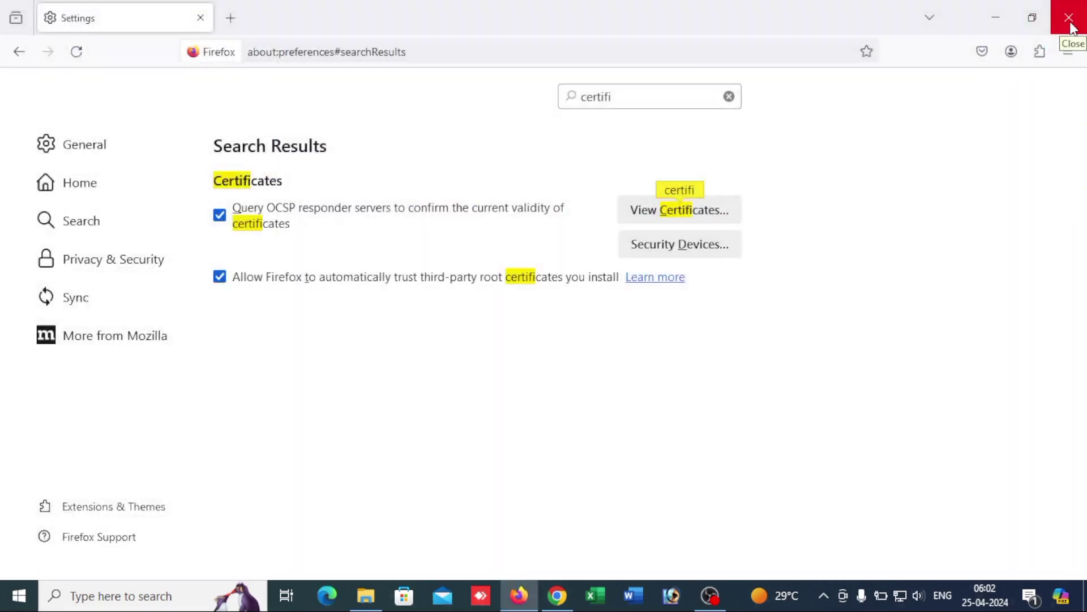
pyautogui.click(1070, 23)
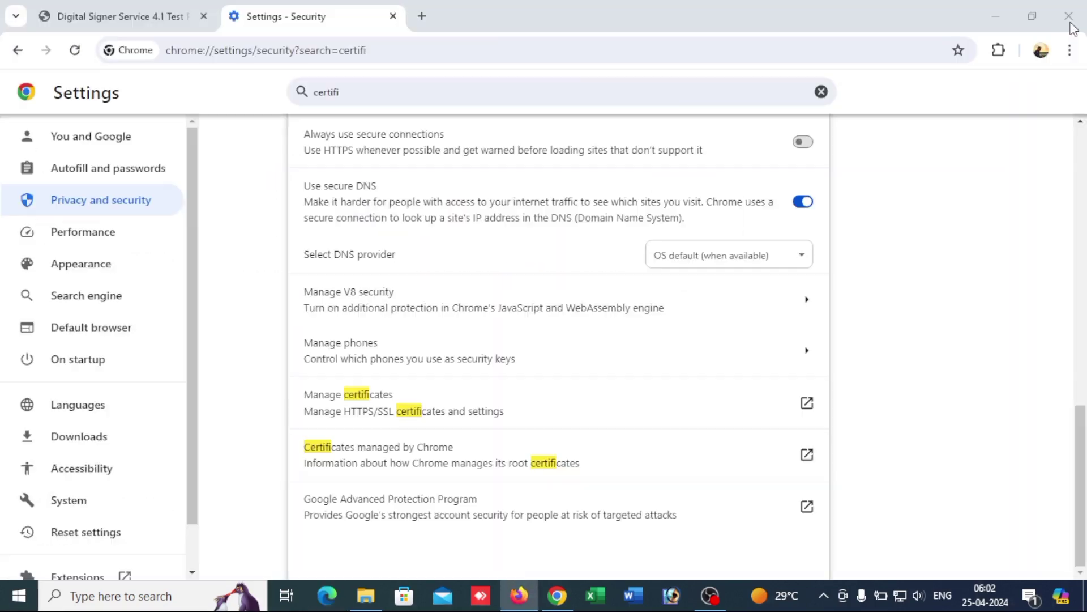
pyautogui.click(1069, 16)
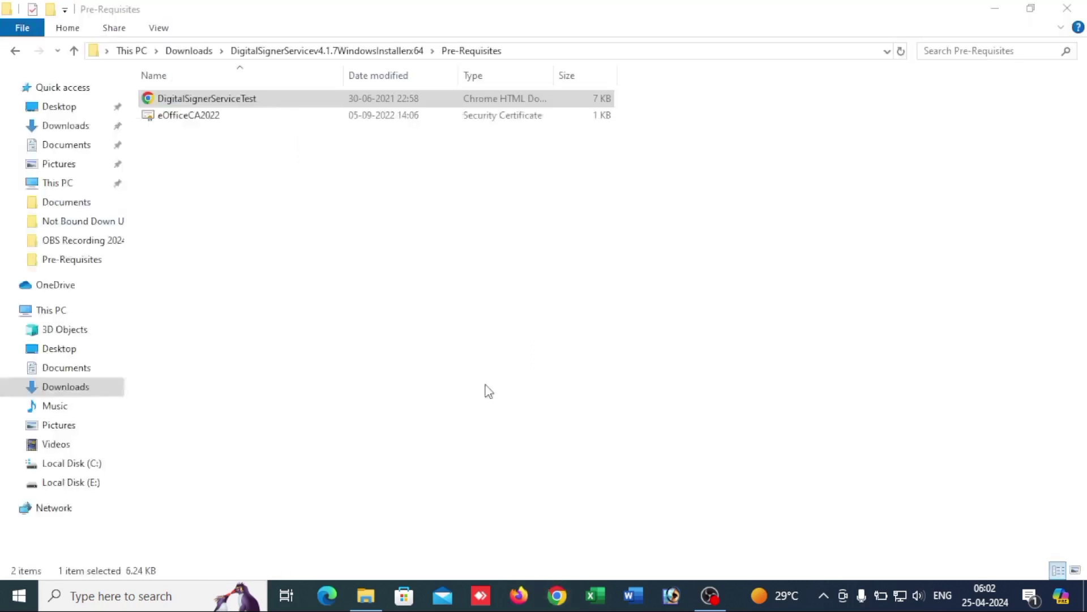
pyautogui.click(244, 173)
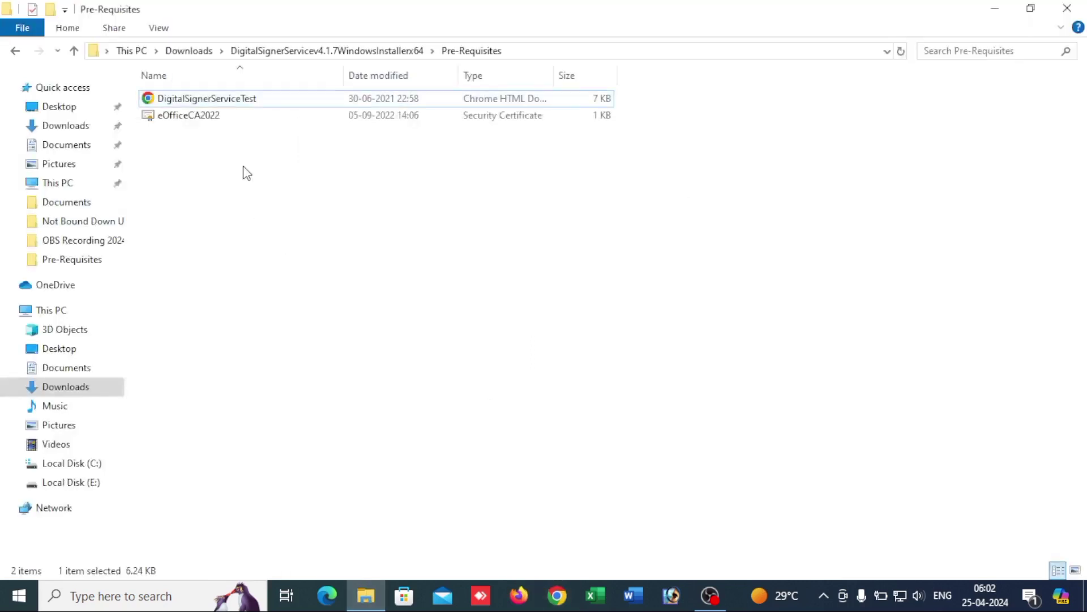
pyautogui.click(183, 99)
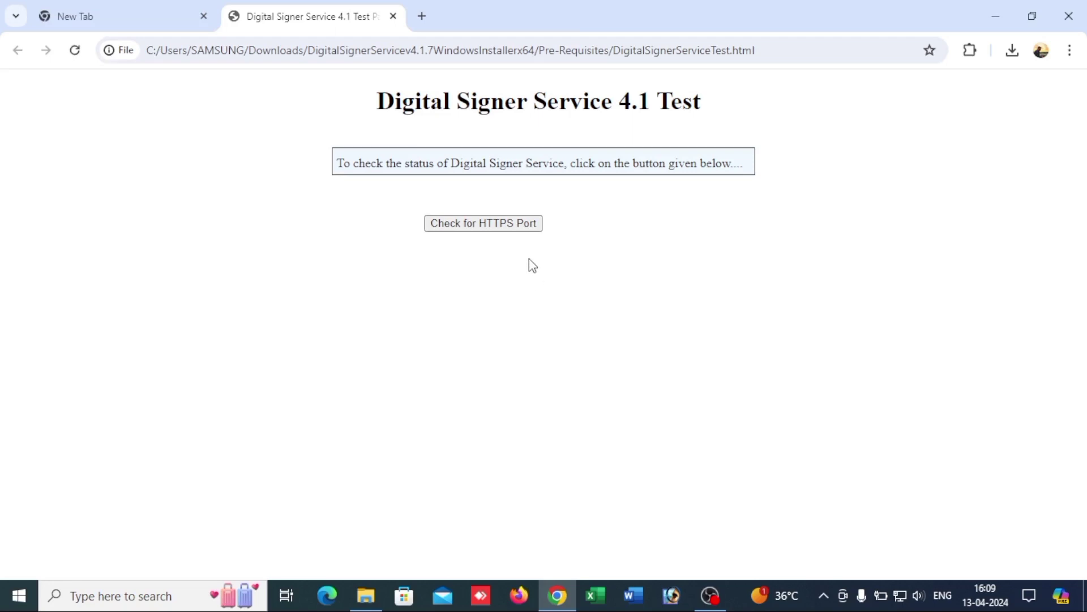
# Step: Confirm the service runs on port 55101 with SUCCESS, then reopen the DigitalSignerServiceTest page
pyautogui.click(520, 224)
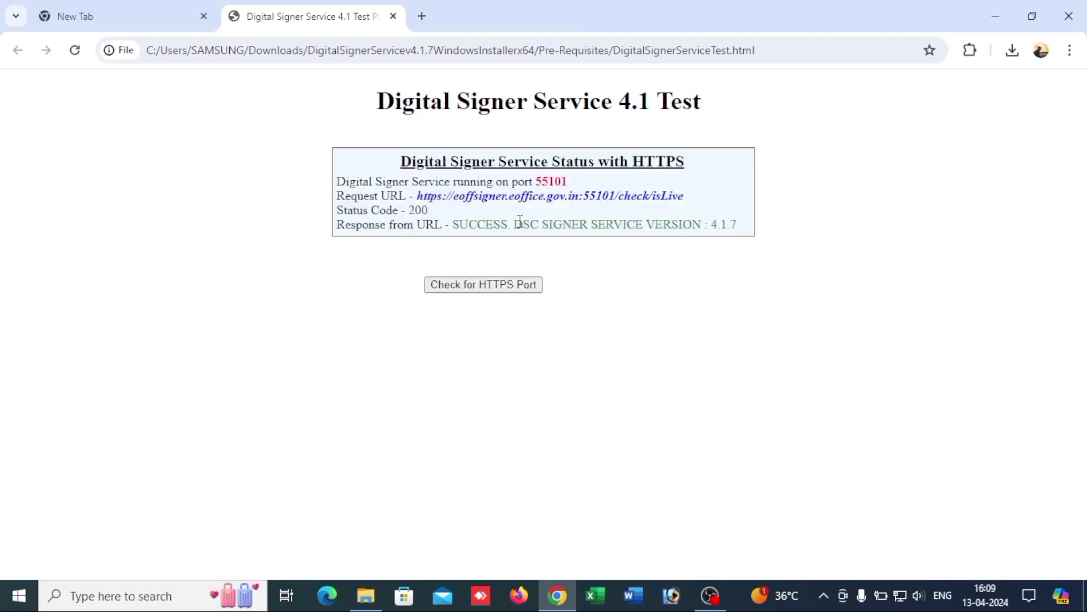
pyautogui.moveTo(369, 181); pyautogui.dragTo(586, 188)
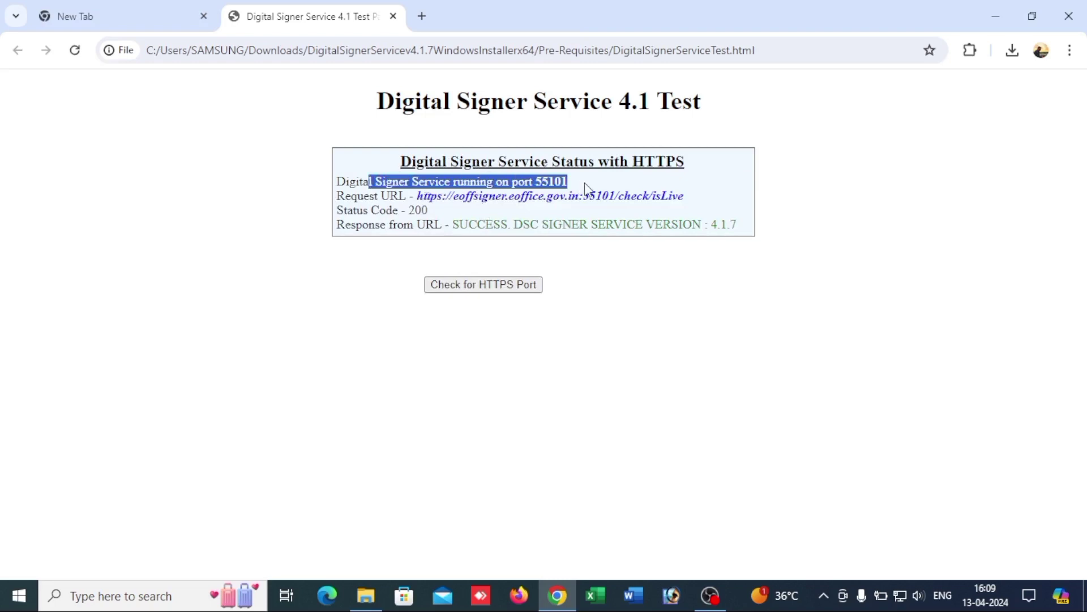
pyautogui.moveTo(460, 224); pyautogui.dragTo(738, 226)
pyautogui.click(738, 226)
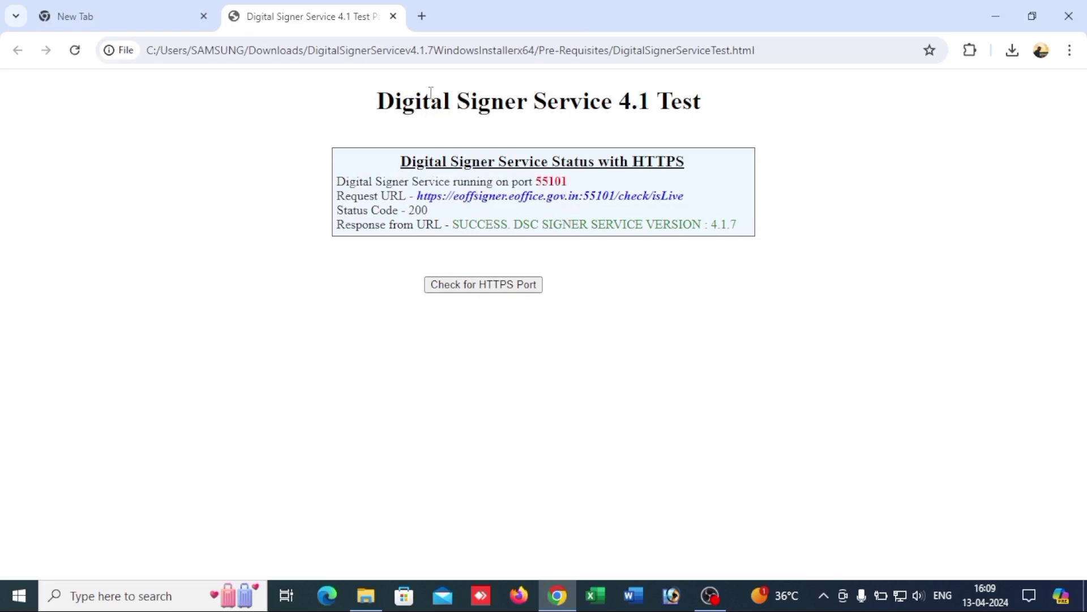
pyautogui.moveTo(379, 100); pyautogui.dragTo(697, 119)
pyautogui.click(696, 119)
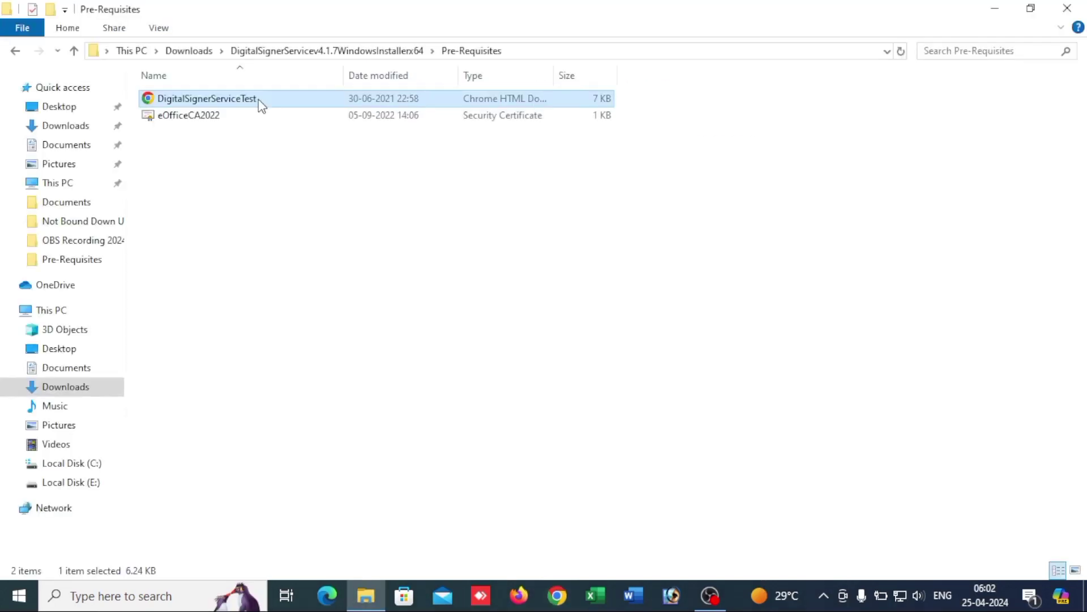
pyautogui.doubleClick(260, 100)
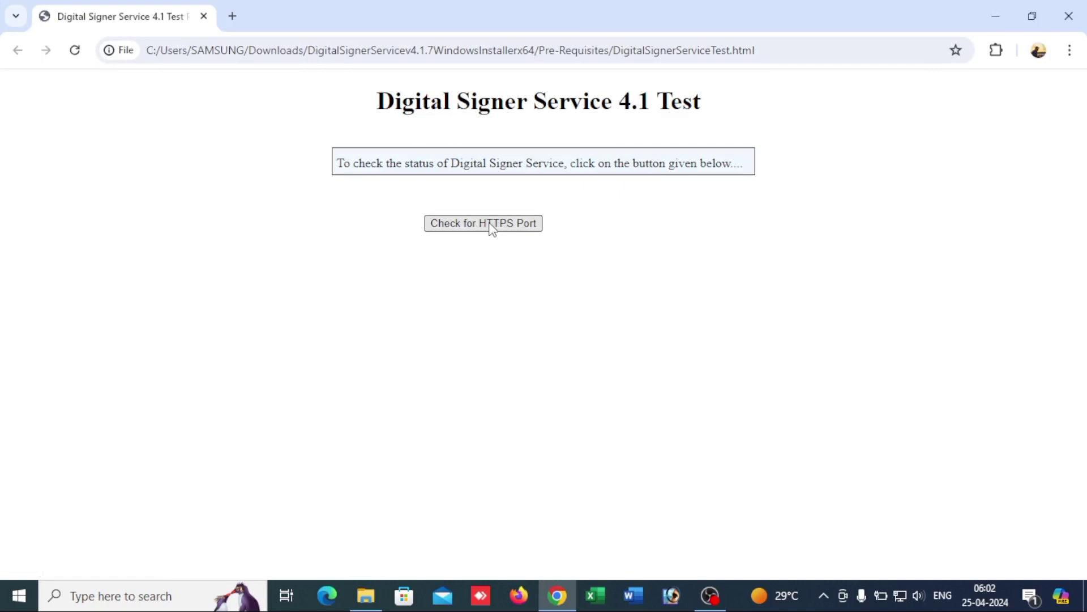
# Step: Run the HTTPS port check, which reports the service not running on port 55101
pyautogui.click(492, 228)
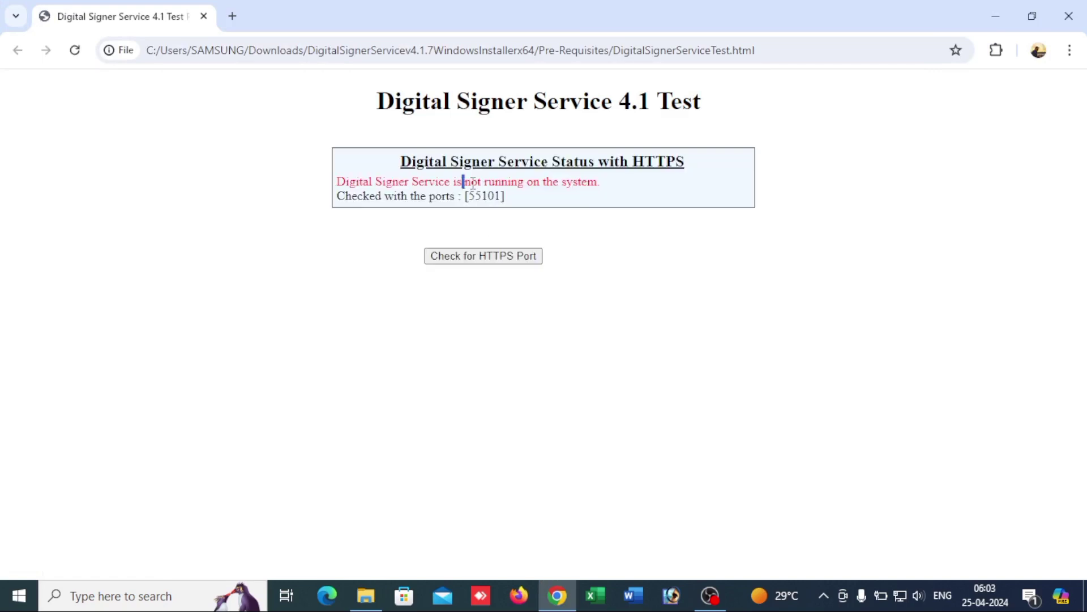
pyautogui.moveTo(463, 182); pyautogui.dragTo(618, 189)
pyautogui.click(618, 187)
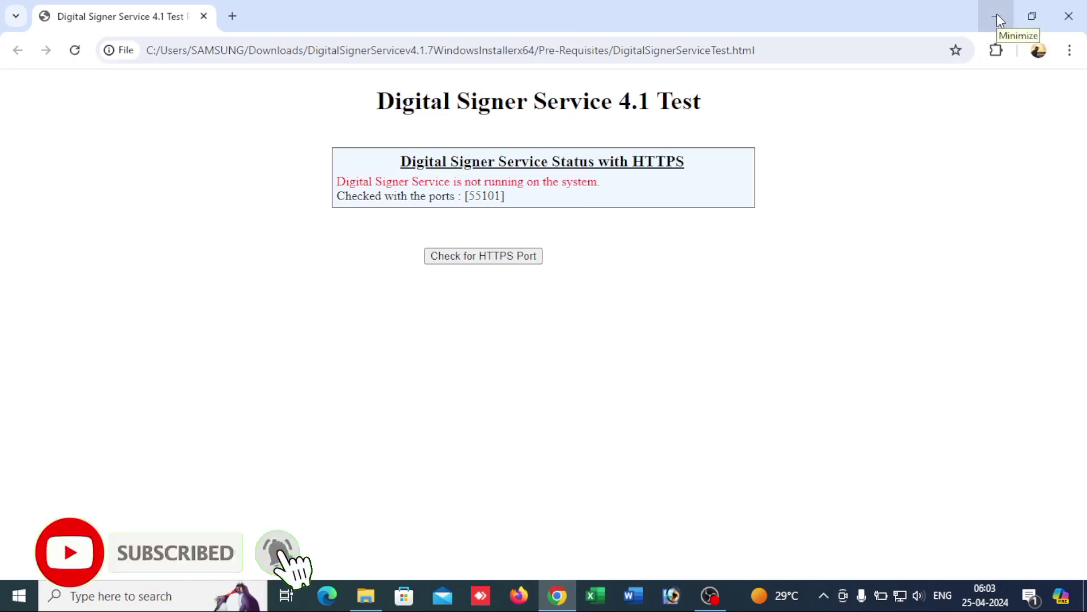
# Step: Open the DigitalSignerServiceTest page from the Pre-Requisites folder in Firefox
pyautogui.click(368, 597)
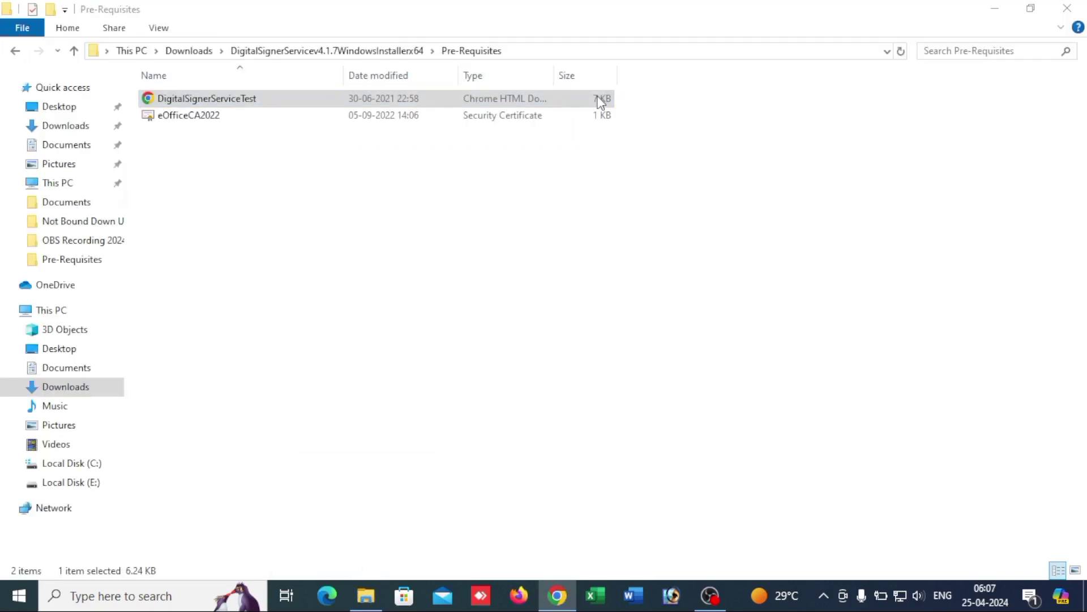
pyautogui.doubleClick(365, 101)
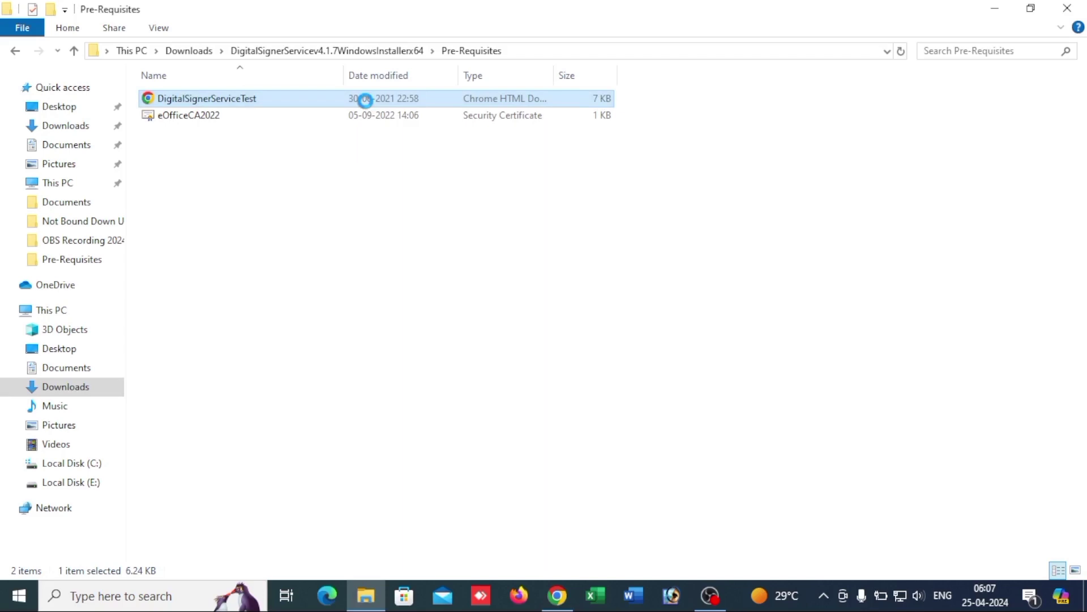
pyautogui.rightClick(365, 101)
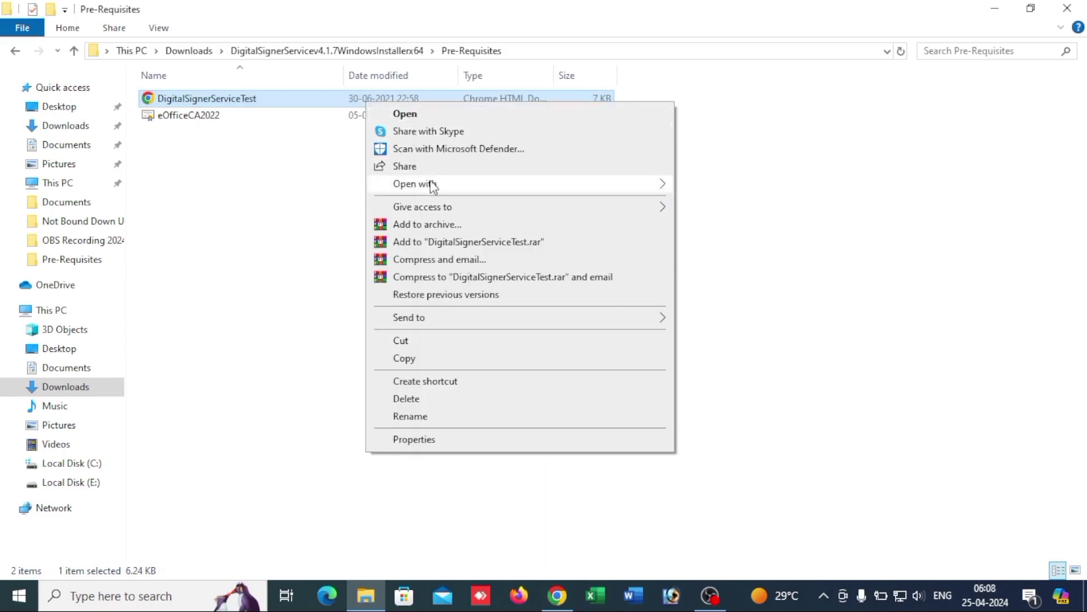
pyautogui.click(657, 189)
pyautogui.click(711, 190)
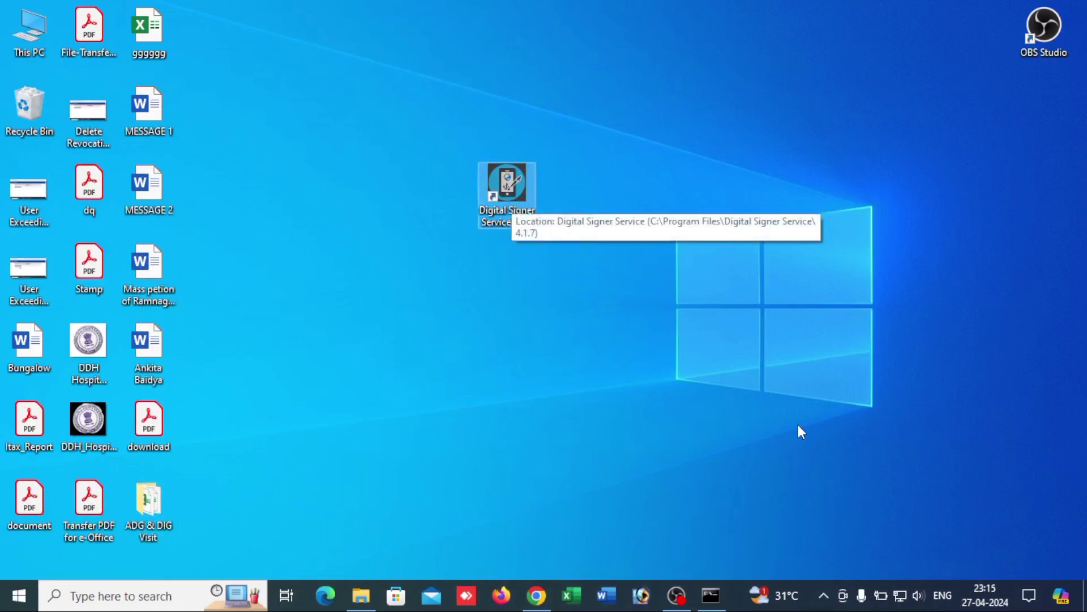
pyautogui.click(824, 601)
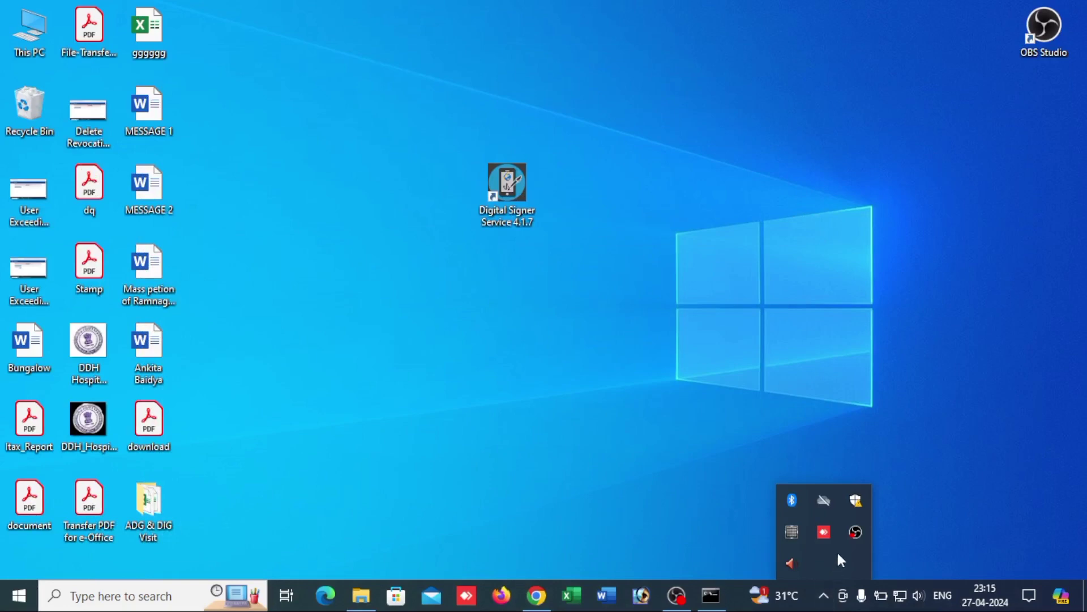
pyautogui.click(680, 421)
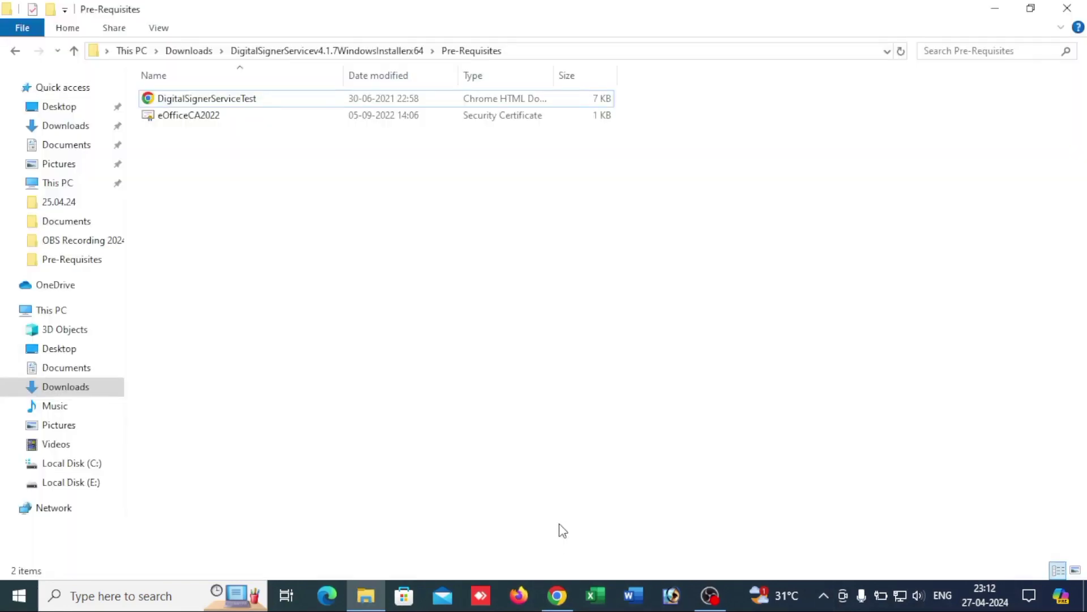
# Step: Start a maximized Command Prompt through Run with cmd
pyautogui.press('super+r')
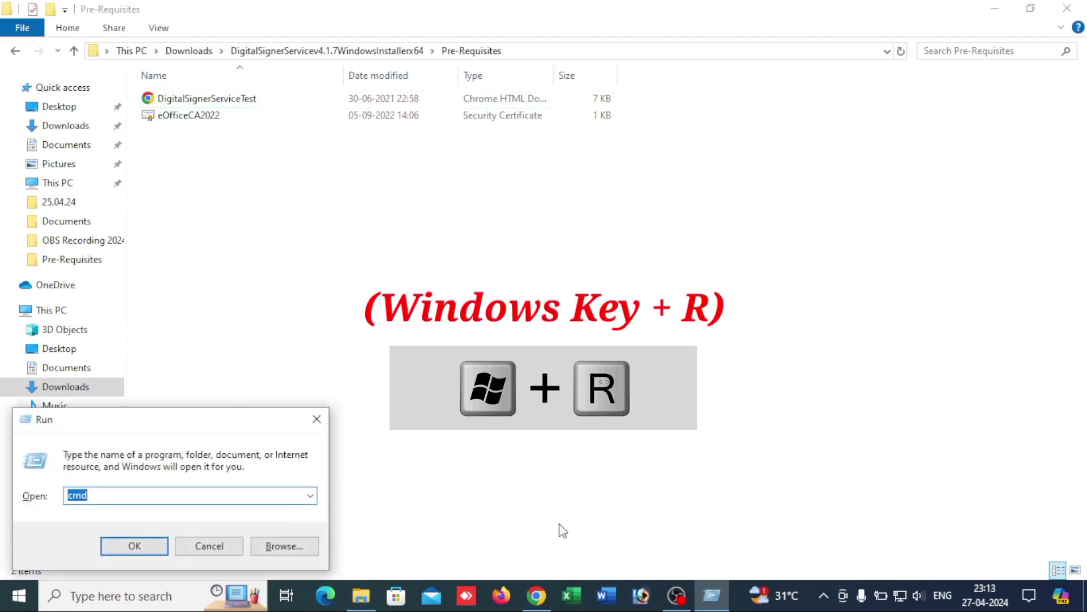
pyautogui.write('cmd')
pyautogui.press('Return')
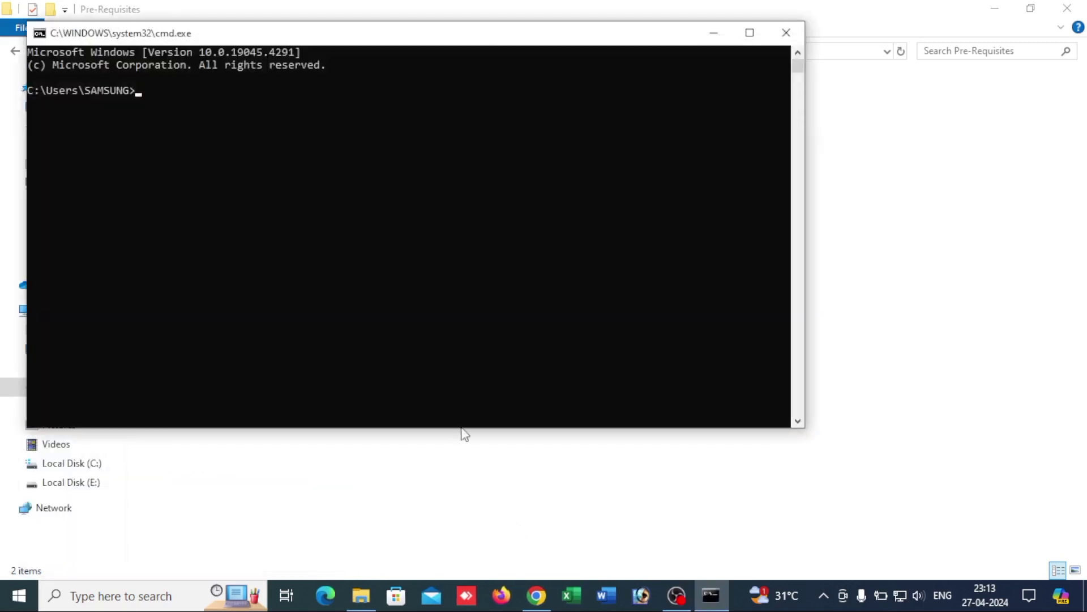
pyautogui.click(754, 32)
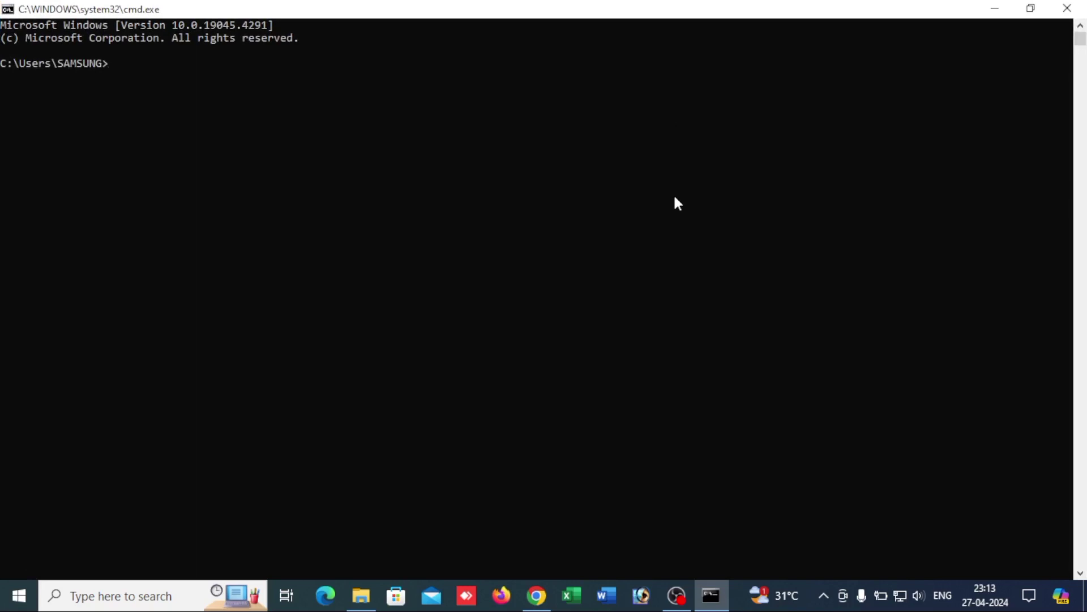
# Step: Find port 55101 with netstat -ano | find "55101" (PID 9428), then type taskkill /f /pid 9428
pyautogui.write('netstat -an')
pyautogui.write('finf')
pyautogui.press('BackSpace')
pyautogui.write('d 55')
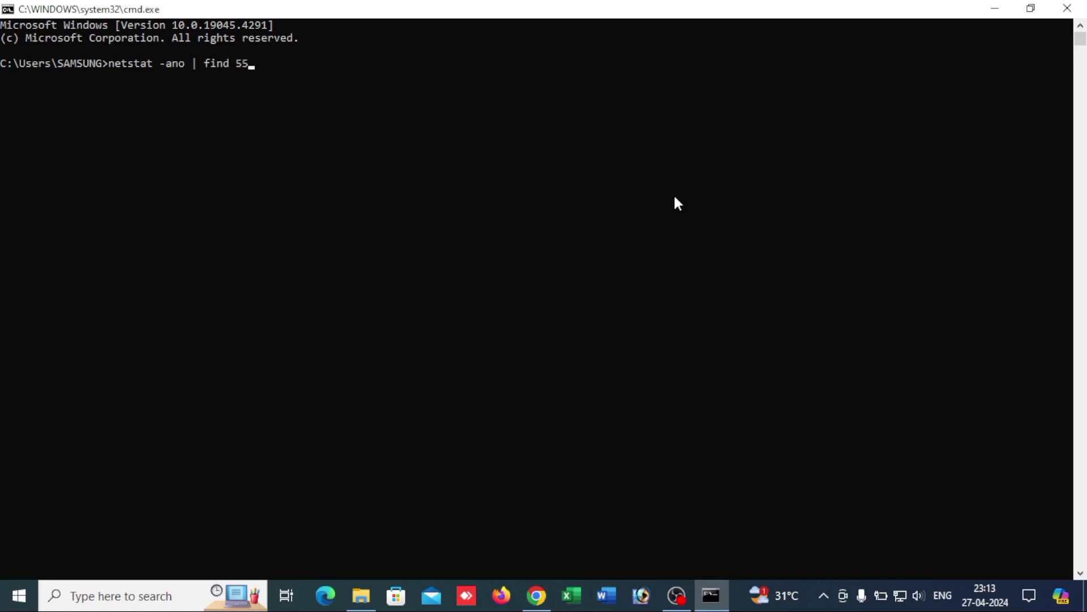
pyautogui.write('101"')
pyautogui.press('Left')
pyautogui.press('Left')
pyautogui.press('Left')
pyautogui.press('Left')
pyautogui.press('Left')
pyautogui.press('Left')
pyautogui.write('"')
pyautogui.press('Right')
pyautogui.press('Right')
pyautogui.press('Right')
pyautogui.press('Right')
pyautogui.press('Return')
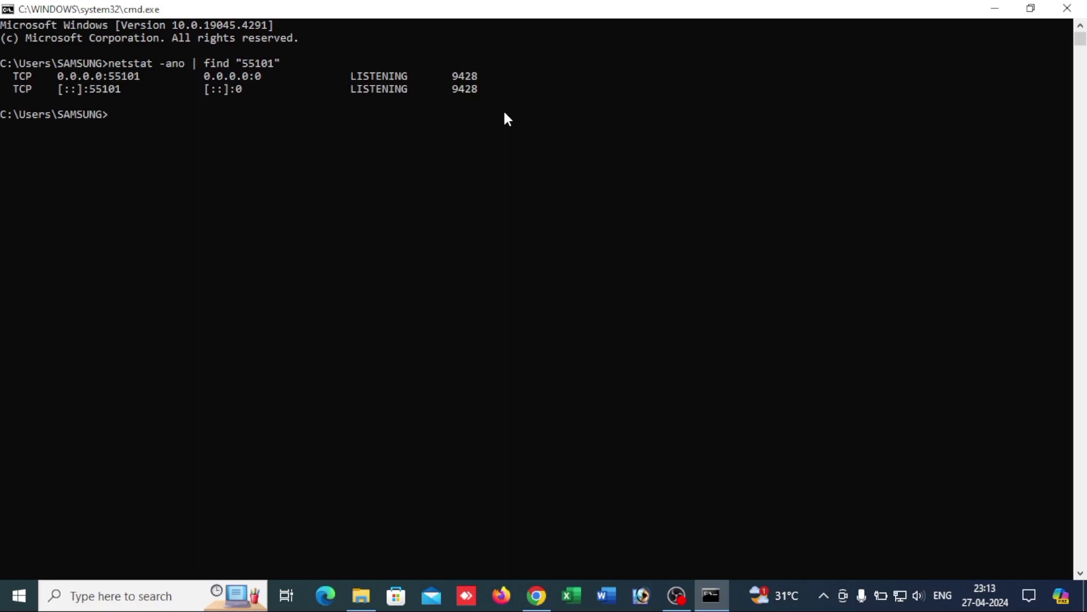
pyautogui.write('taskkill /f /pid')
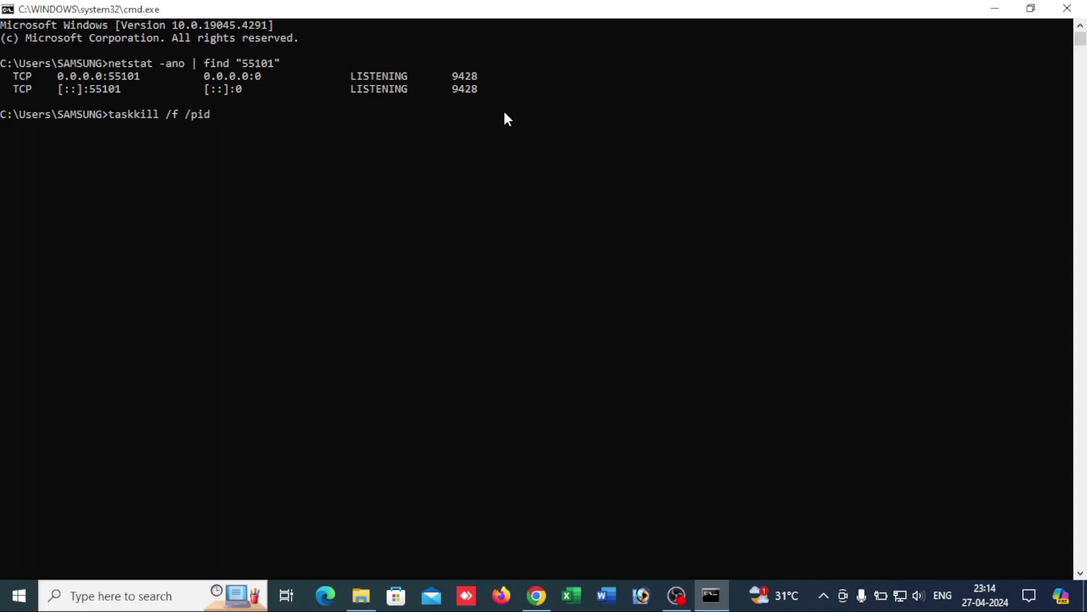
pyautogui.write(' 9428')
# Step: Force-end process 9428 and confirm the termination success message
pyautogui.press('Return')
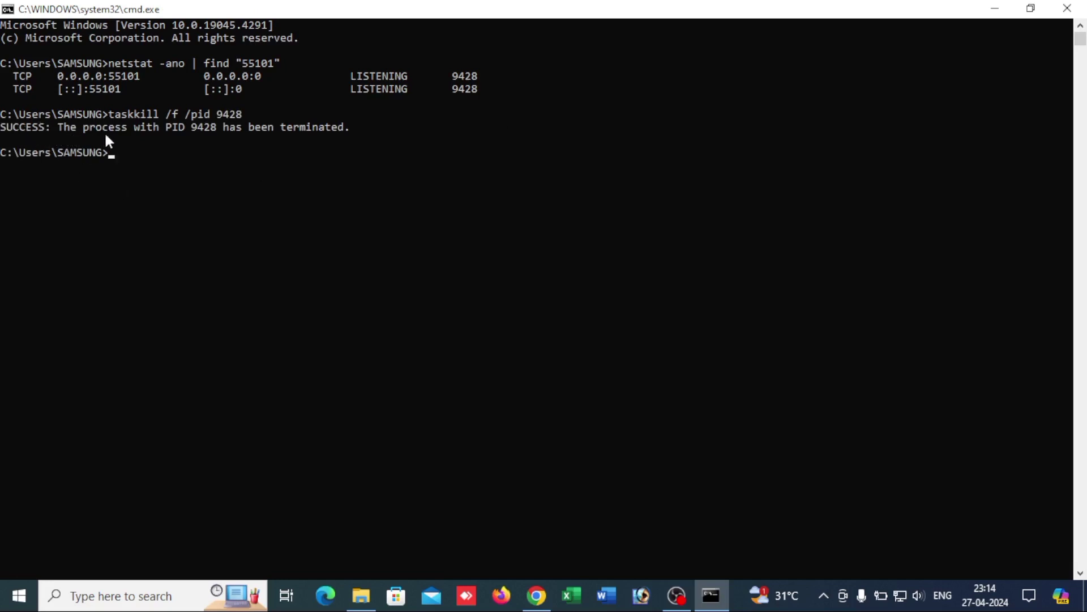
pyautogui.moveTo(45, 127); pyautogui.dragTo(280, 134)
pyautogui.moveTo(355, 134); pyautogui.dragTo(355, 134)
pyautogui.click(207, 139)
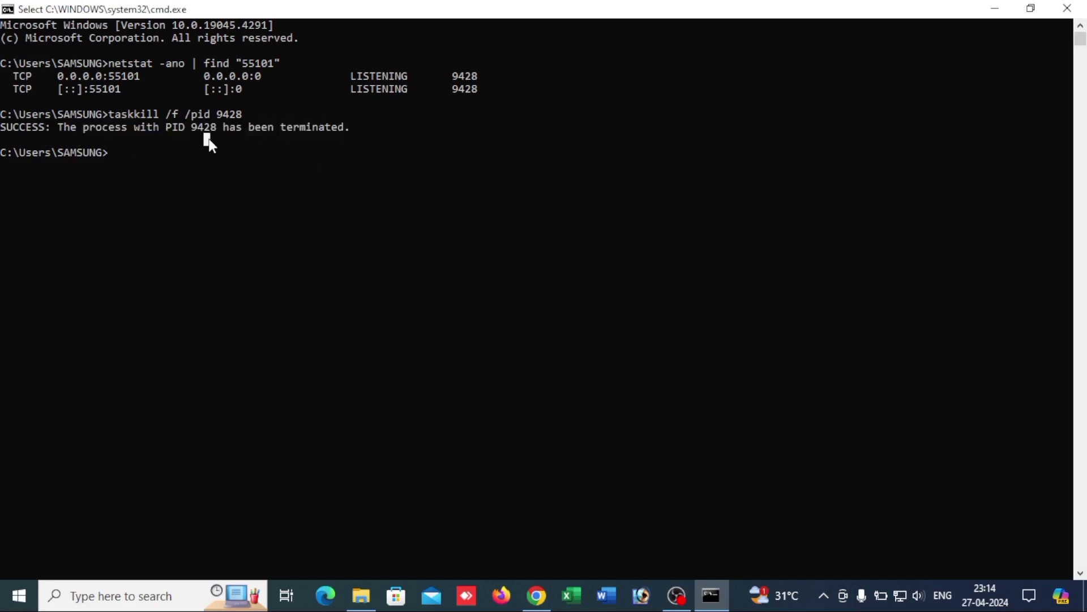
pyautogui.click(143, 164)
pyautogui.press('Escape')
# Step: Recheck port 55101 with netstat, then look up port 55100
pyautogui.press('Up')
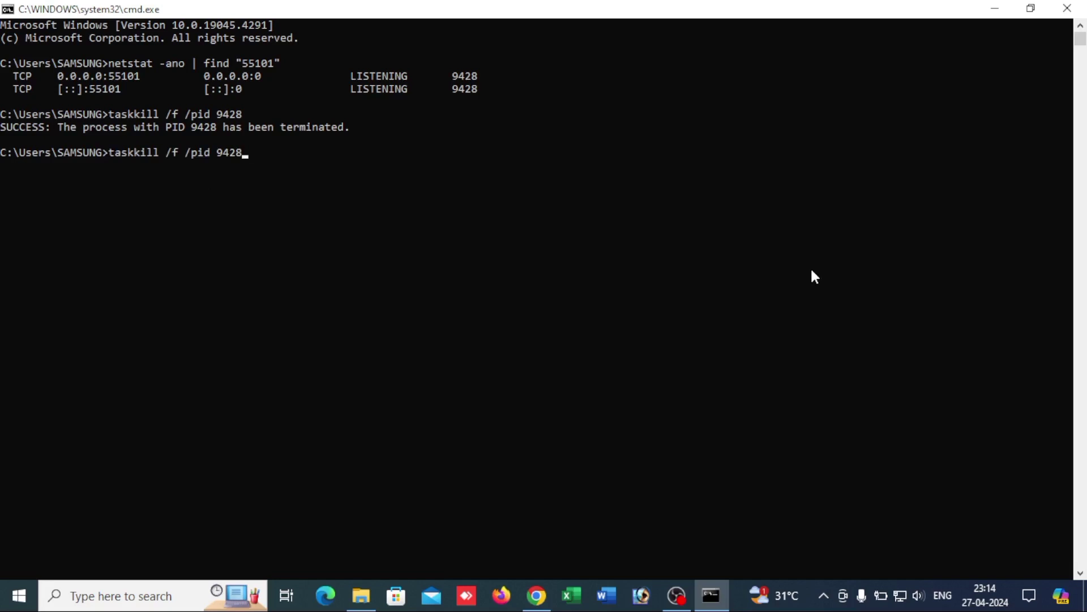
pyautogui.press('Up')
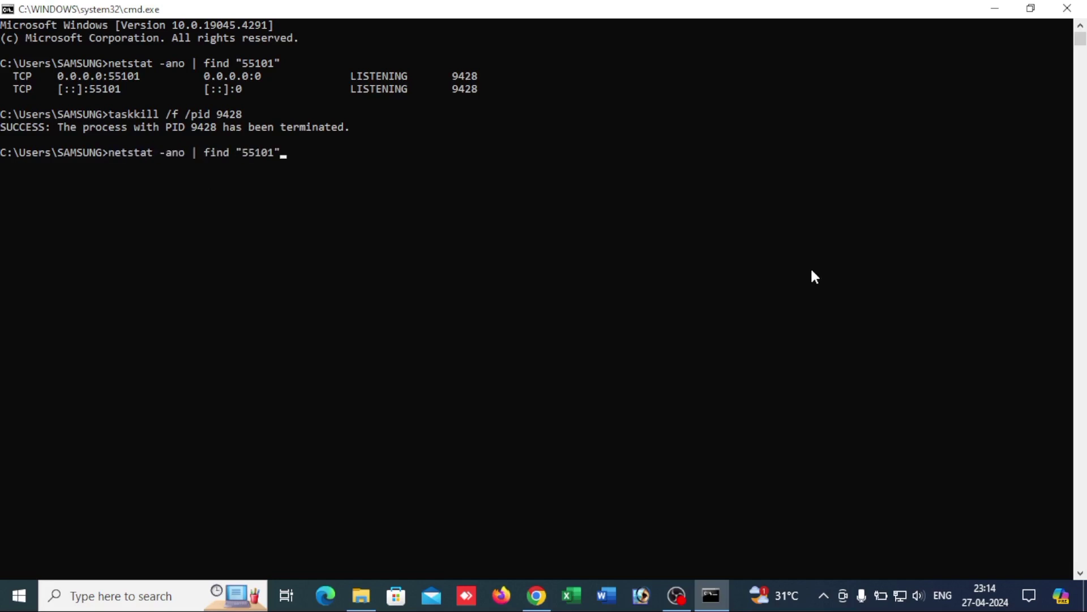
pyautogui.press('Return')
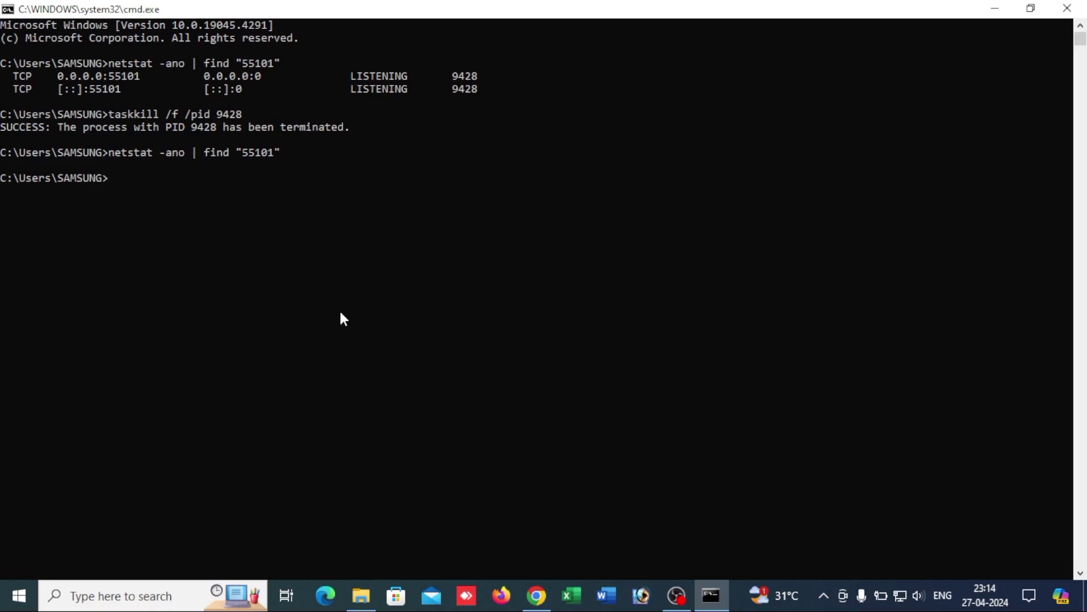
pyautogui.press('Up')
pyautogui.press('Left')
pyautogui.press('BackSpace')
pyautogui.write('0')
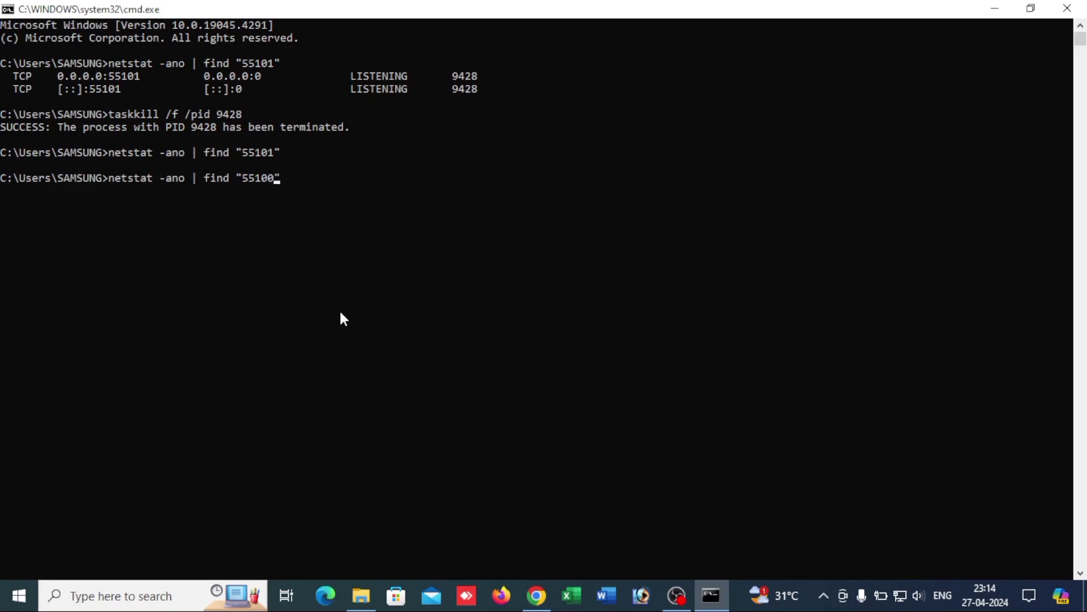
pyautogui.press('Return')
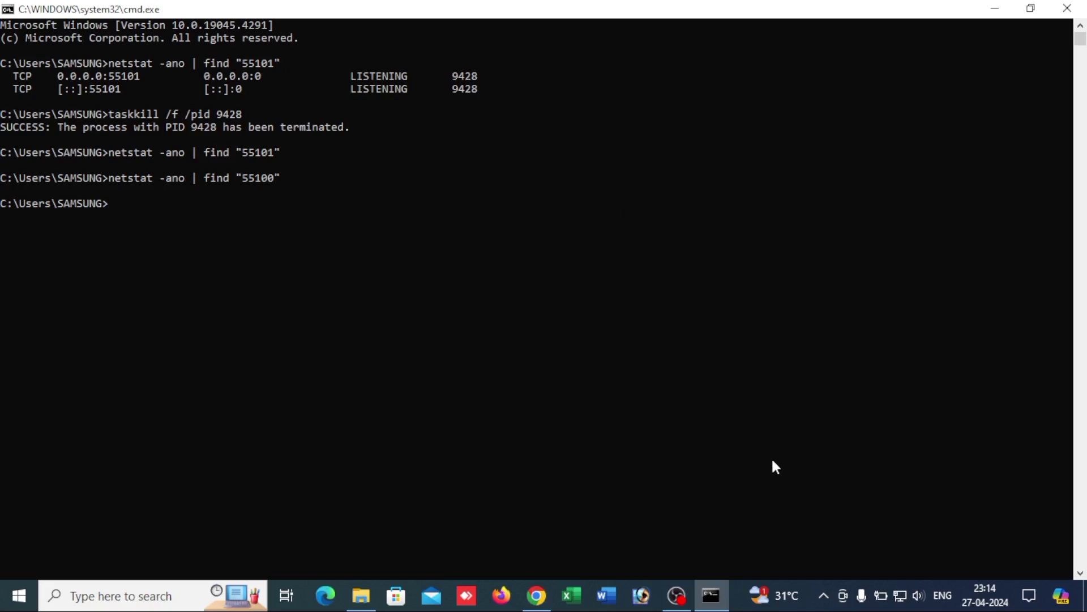
# Step: Minimize the console and launch the Digital Signer Service 4.1.7 x64 installer from Downloads
pyautogui.moveTo(676, 594)
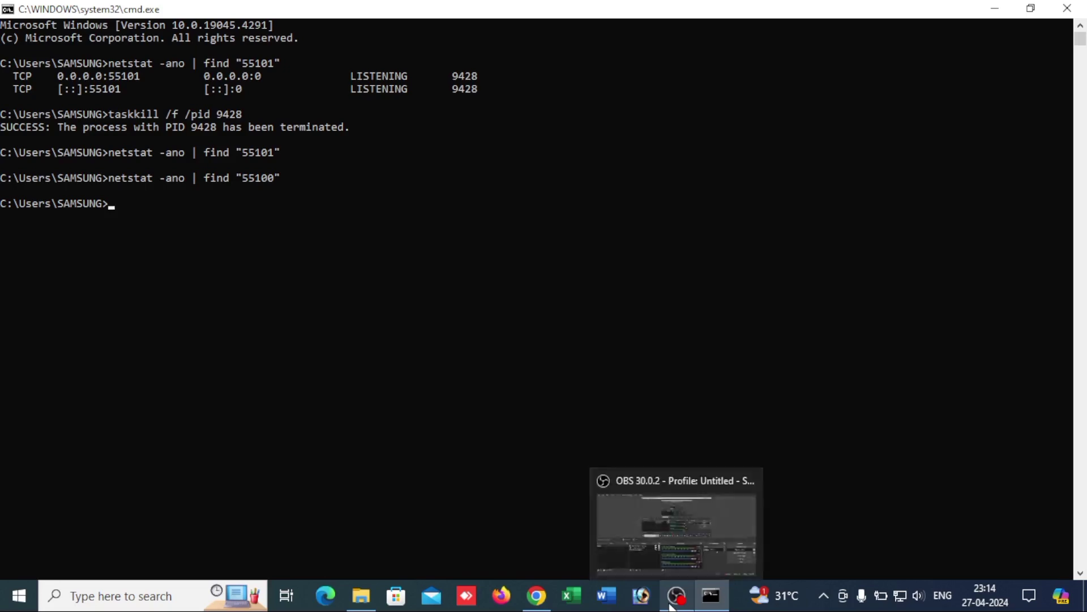
pyautogui.click(995, 9)
pyautogui.click(995, 9)
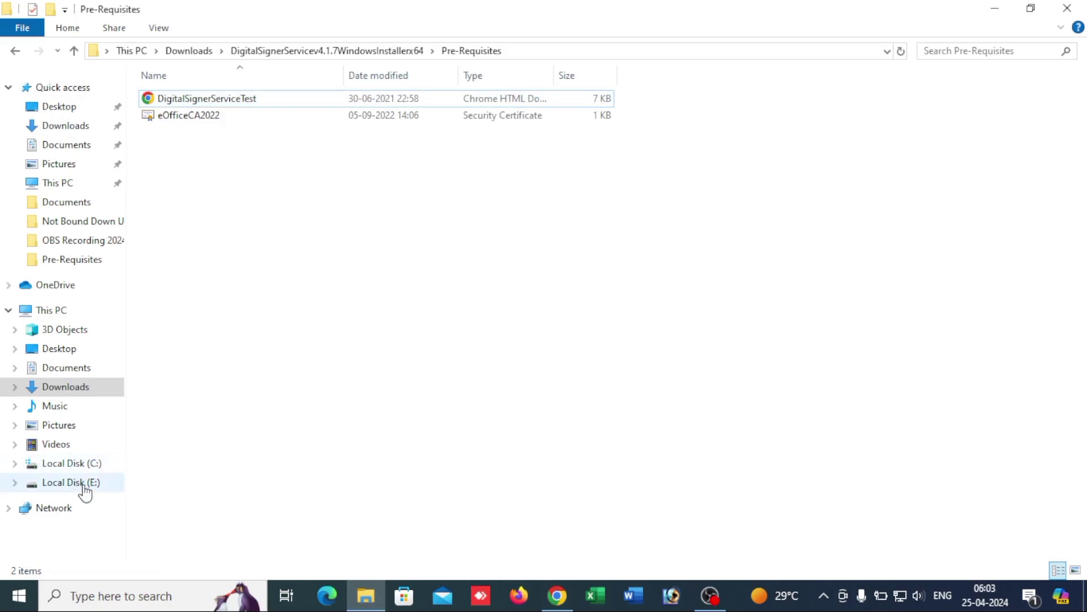
pyautogui.click(60, 126)
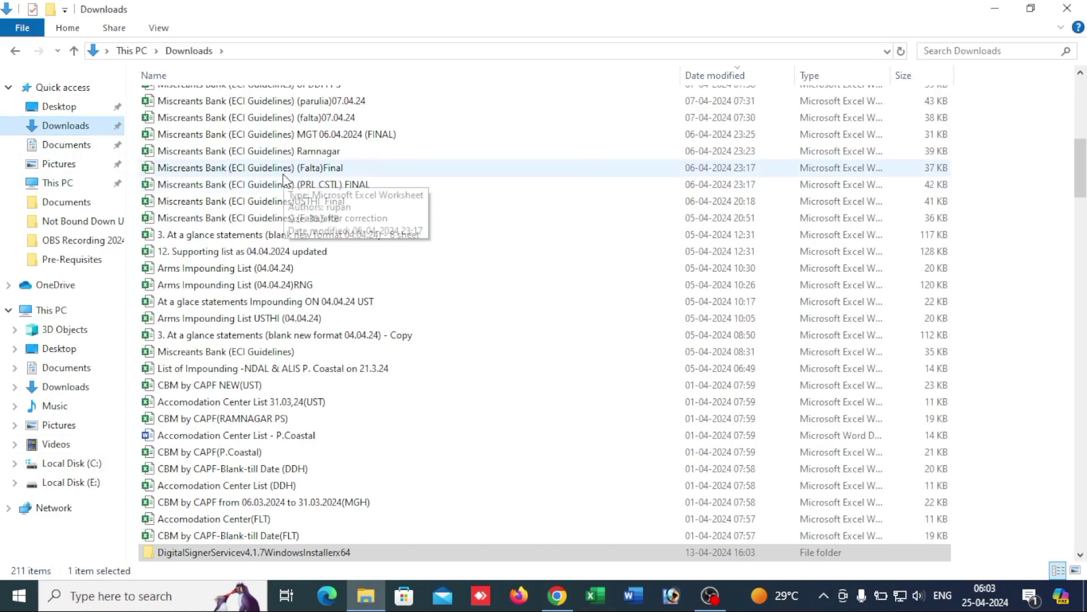
pyautogui.scroll(-3, 239, 400)
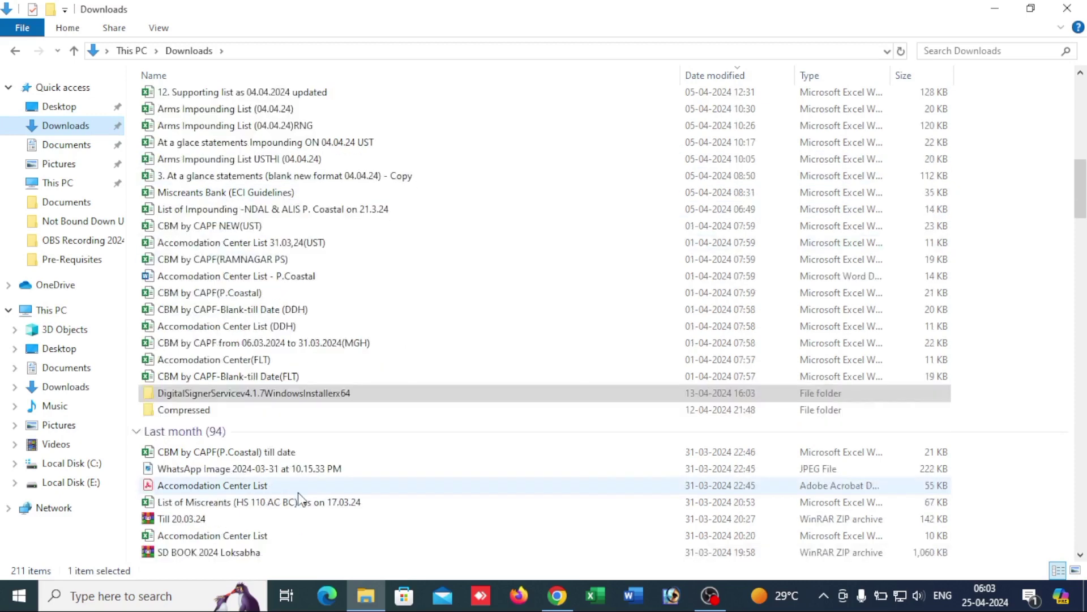
pyautogui.doubleClick(240, 397)
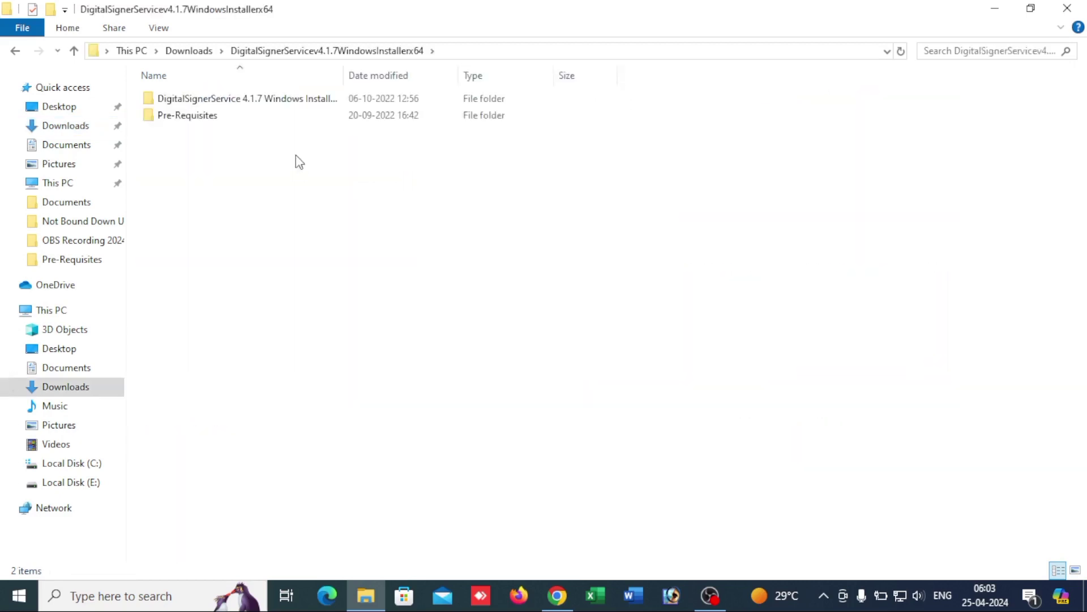
pyautogui.doubleClick(259, 104)
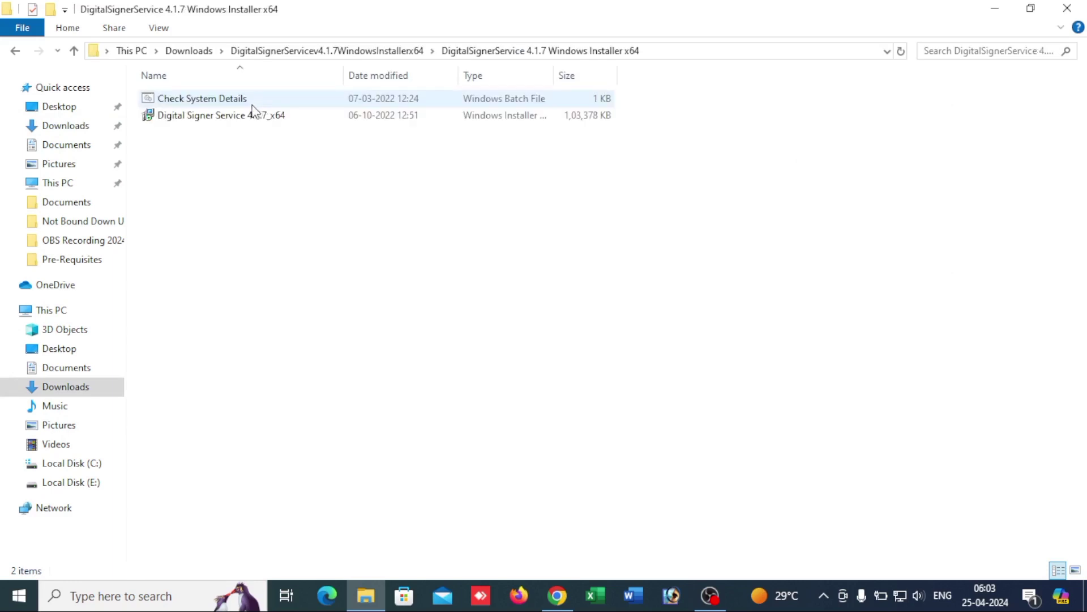
pyautogui.doubleClick(249, 116)
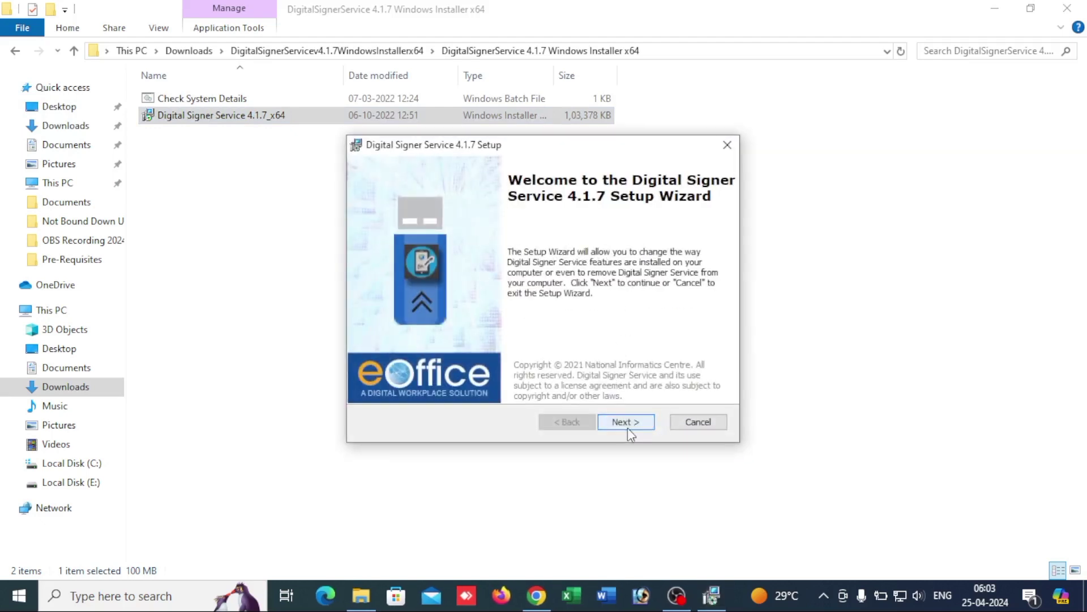
# Step: Uninstall Digital Signer Service 4.1.7 via Remove, letting setup close applications in use
pyautogui.click(628, 421)
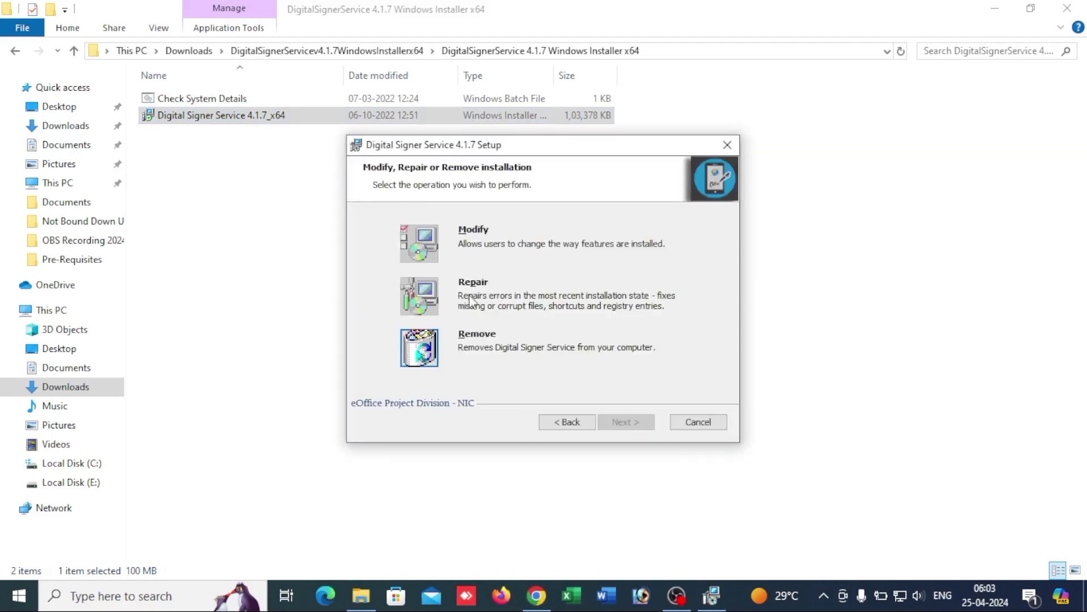
pyautogui.click(431, 348)
pyautogui.click(631, 424)
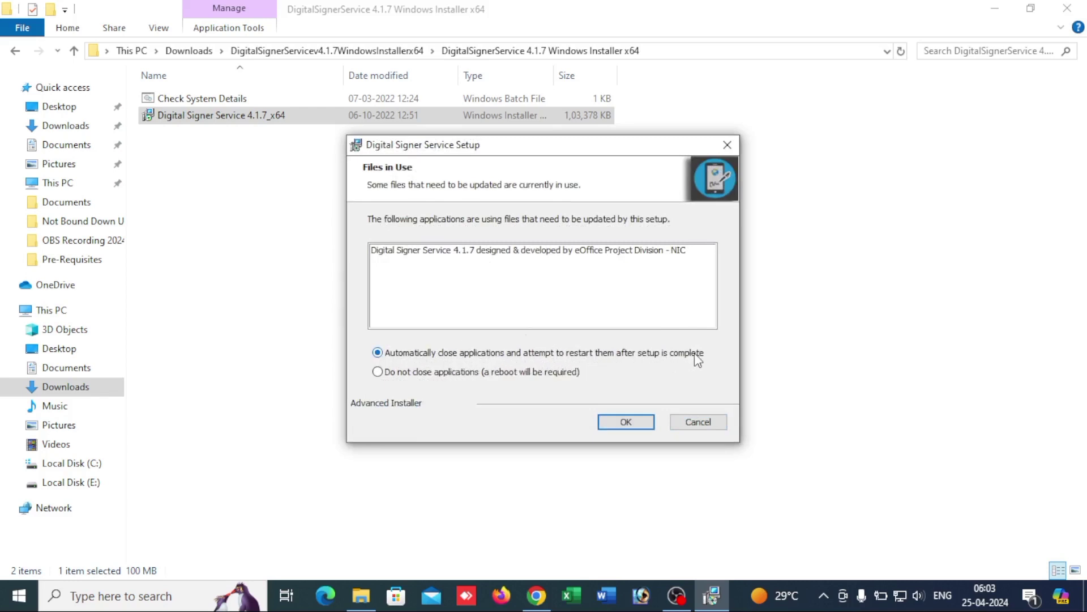
pyautogui.click(623, 422)
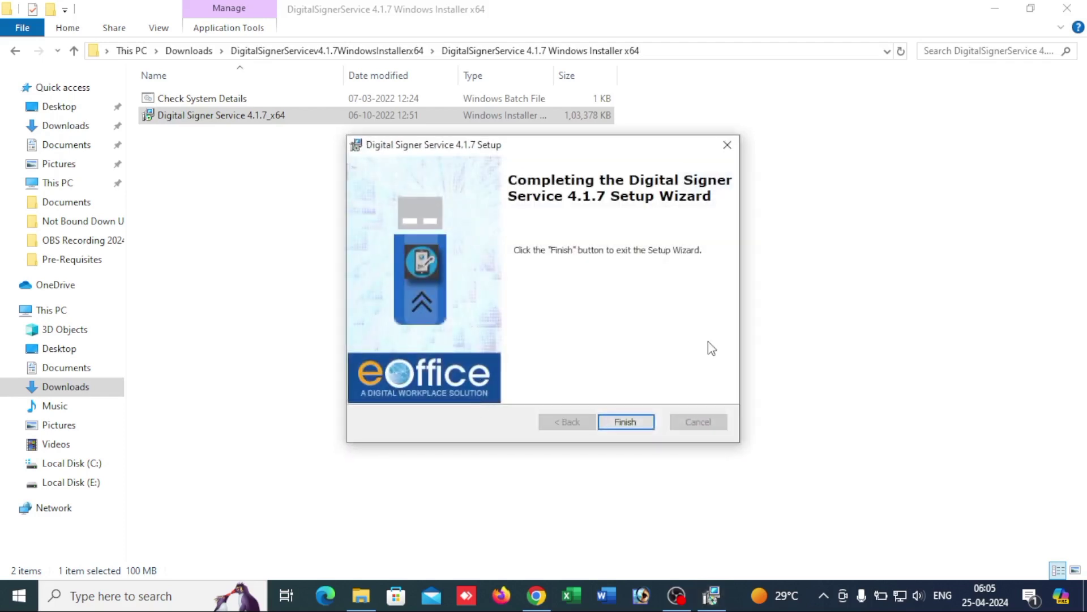
pyautogui.click(629, 422)
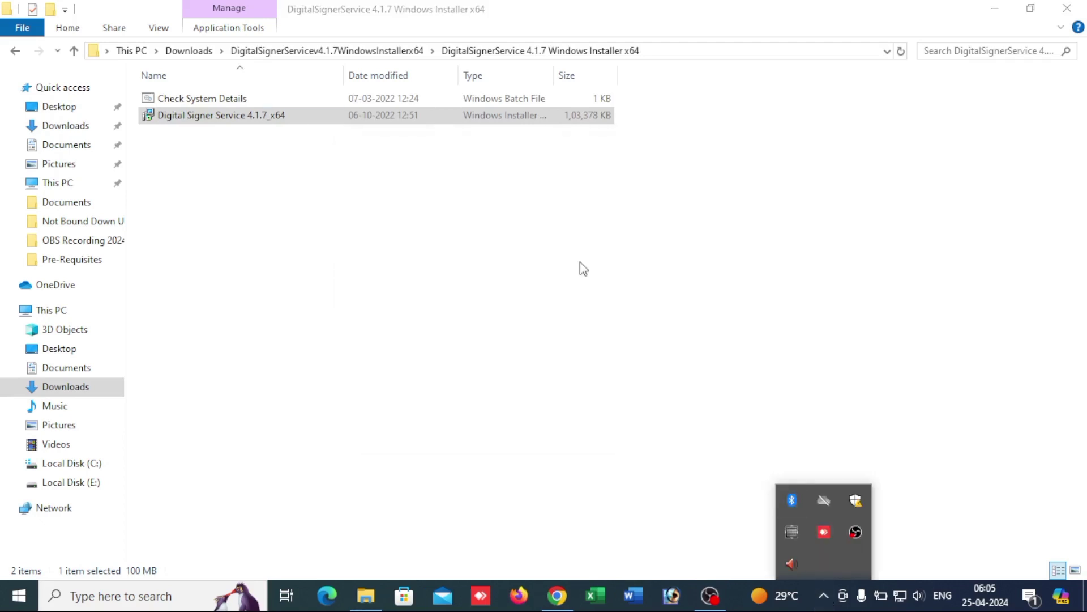
# Step: Relaunch the installer, accept the license, keep the default Program Files folder, and install
pyautogui.click(208, 118)
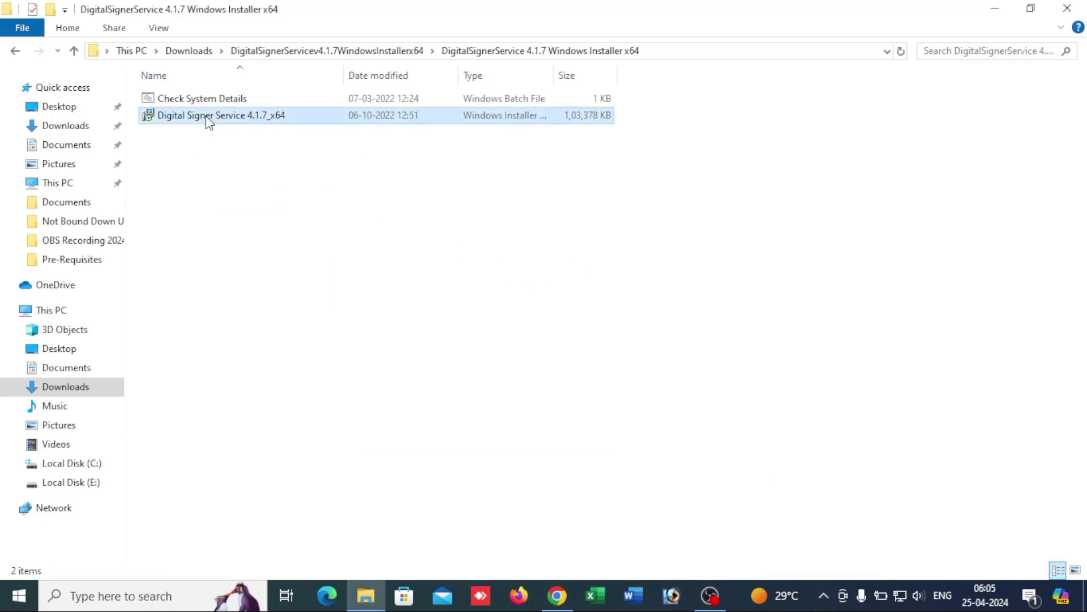
pyautogui.doubleClick(208, 117)
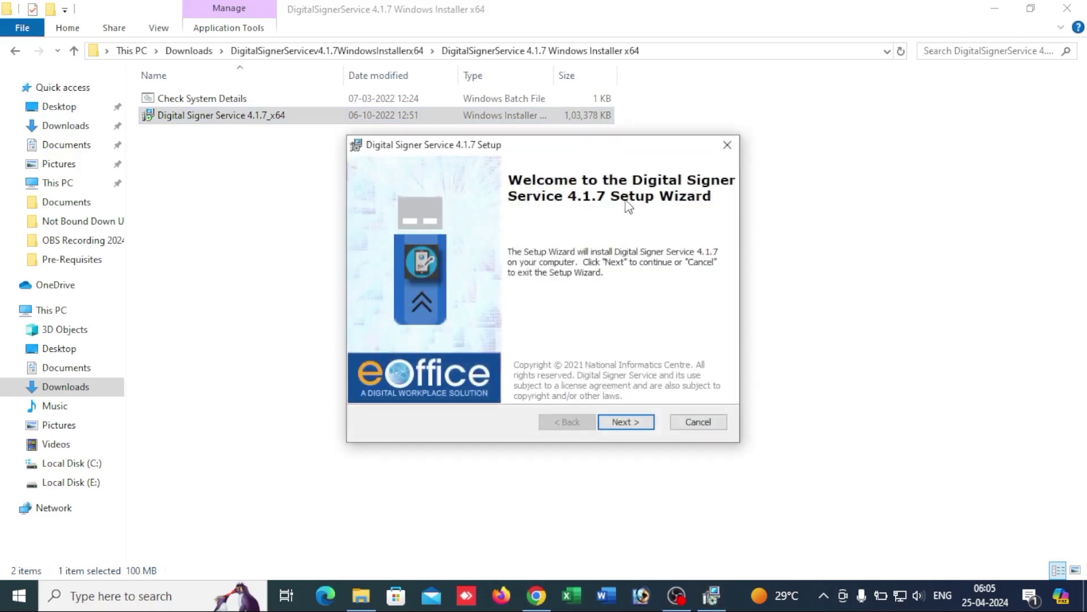
pyautogui.click(626, 423)
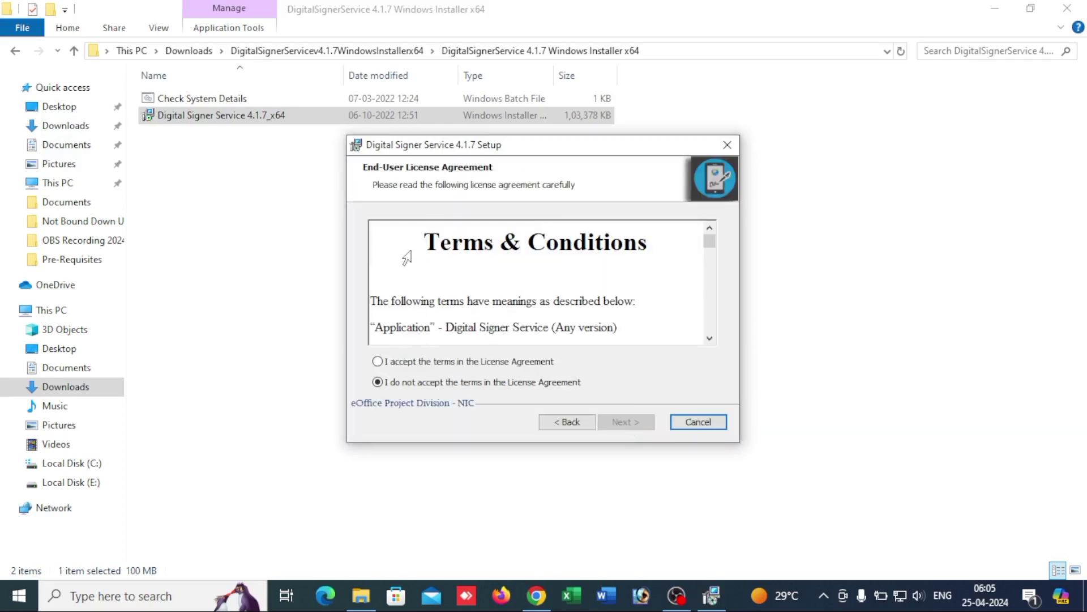
pyautogui.click(378, 362)
pyautogui.click(637, 423)
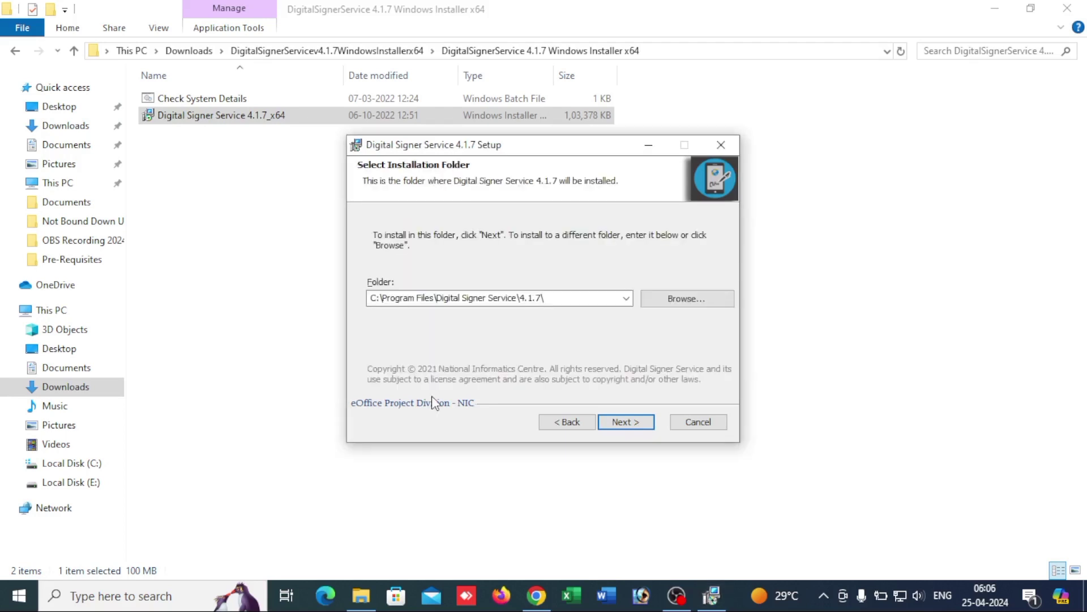
pyautogui.click(623, 422)
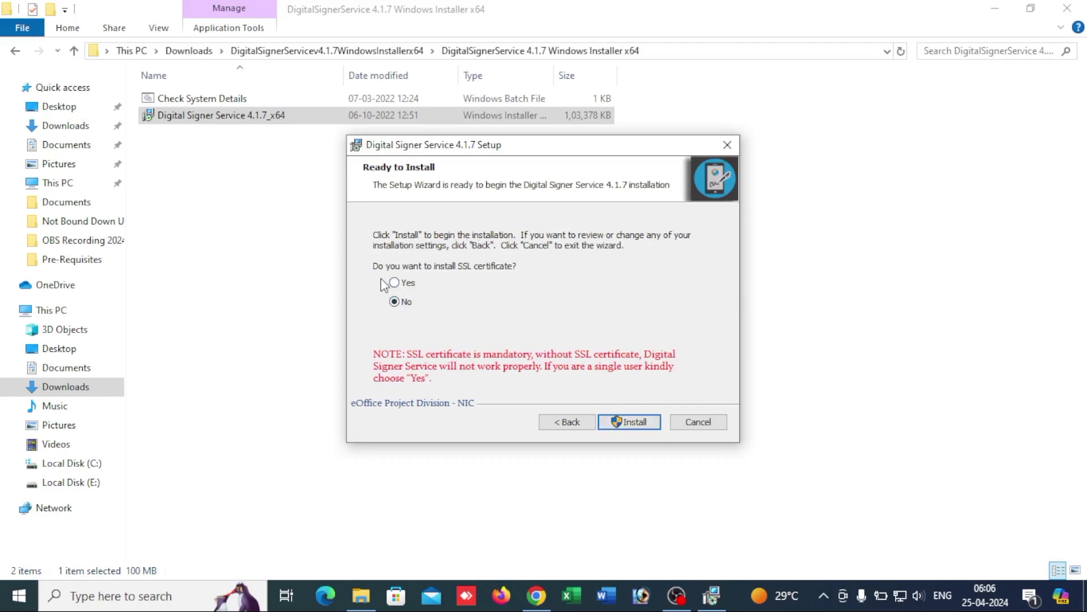
pyautogui.click(634, 424)
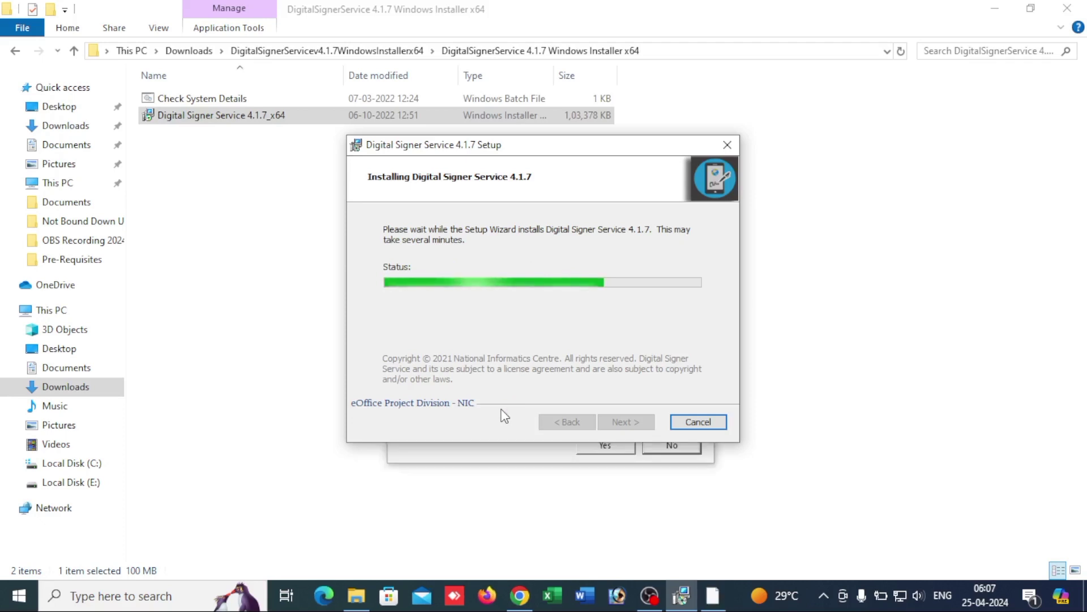
# Step: Approve the eOfficeCA2022 certificate, finish setup, and close the README noting port 55101
pyautogui.click(519, 457)
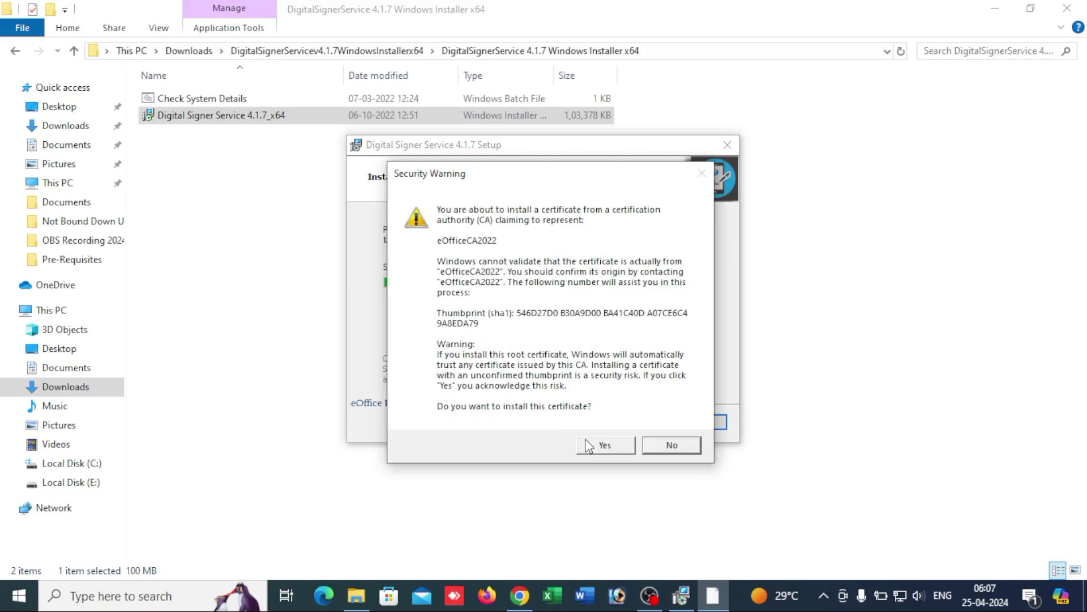
pyautogui.click(589, 446)
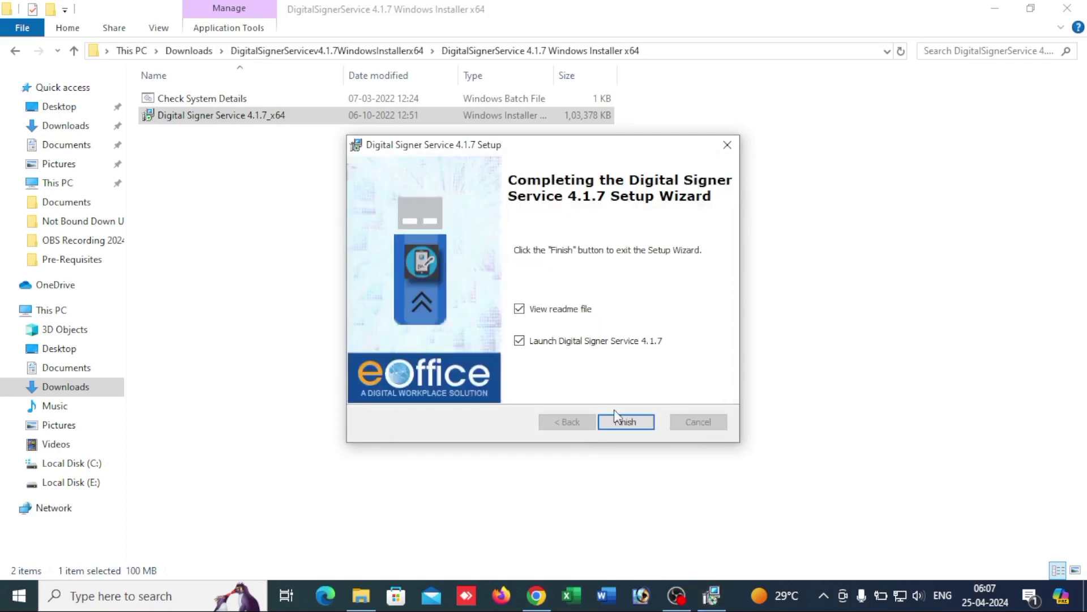
pyautogui.click(621, 422)
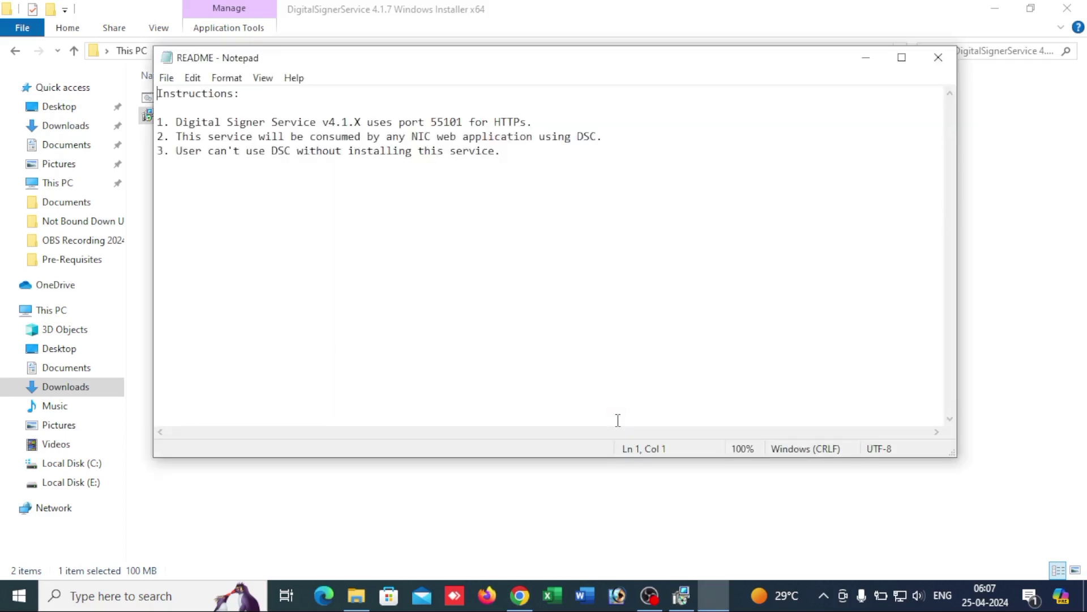
pyautogui.doubleClick(434, 126)
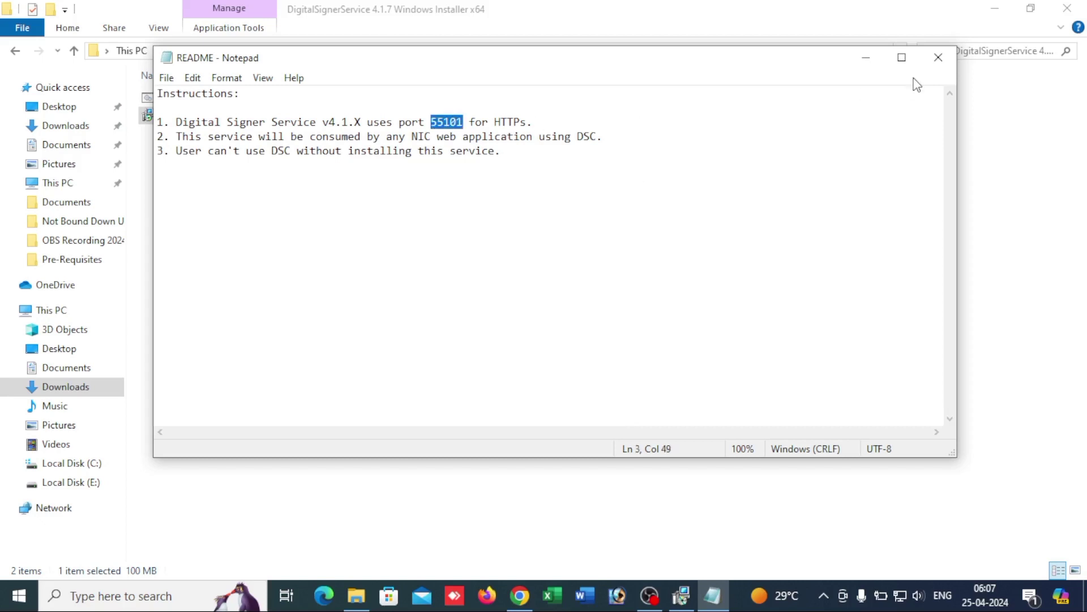
pyautogui.click(938, 58)
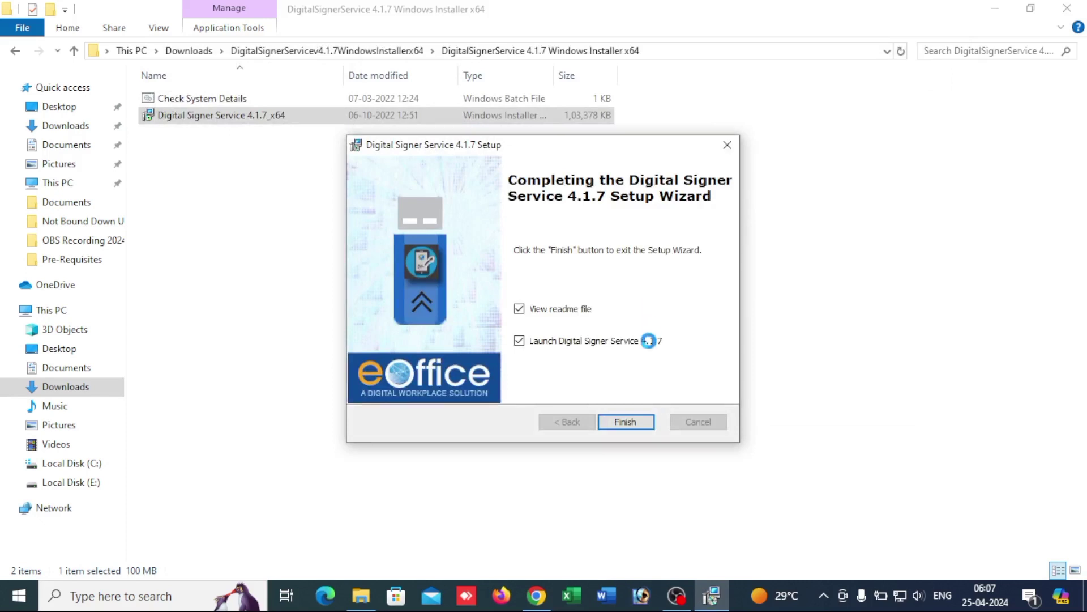
pyautogui.click(630, 422)
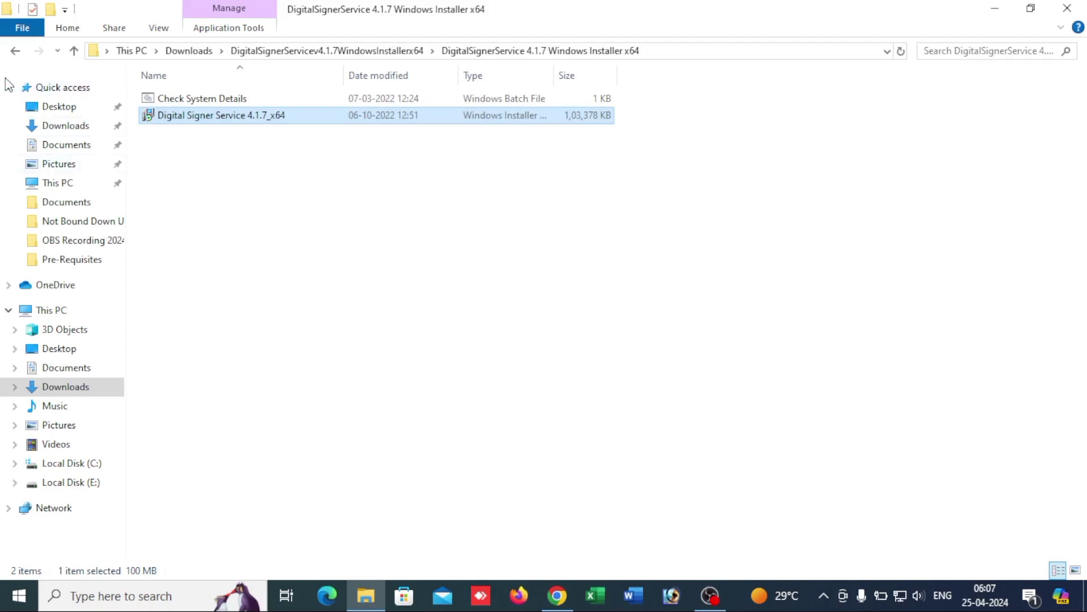
# Step: Open the DigitalSignerServiceTest page from the Pre-Requisites folder in Chrome
pyautogui.click(14, 53)
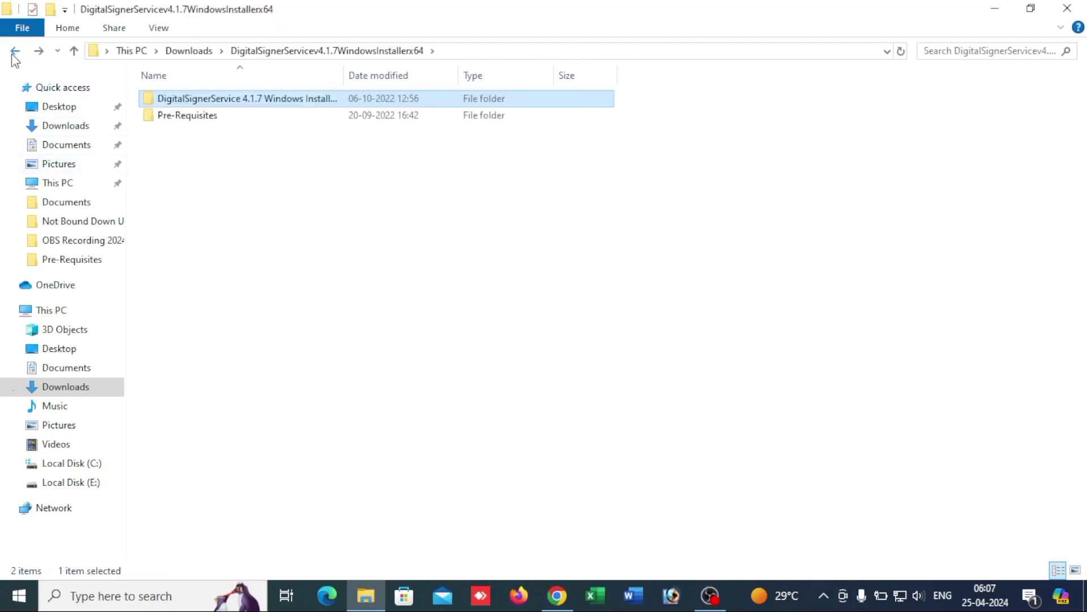
pyautogui.click(165, 119)
pyautogui.doubleClick(165, 119)
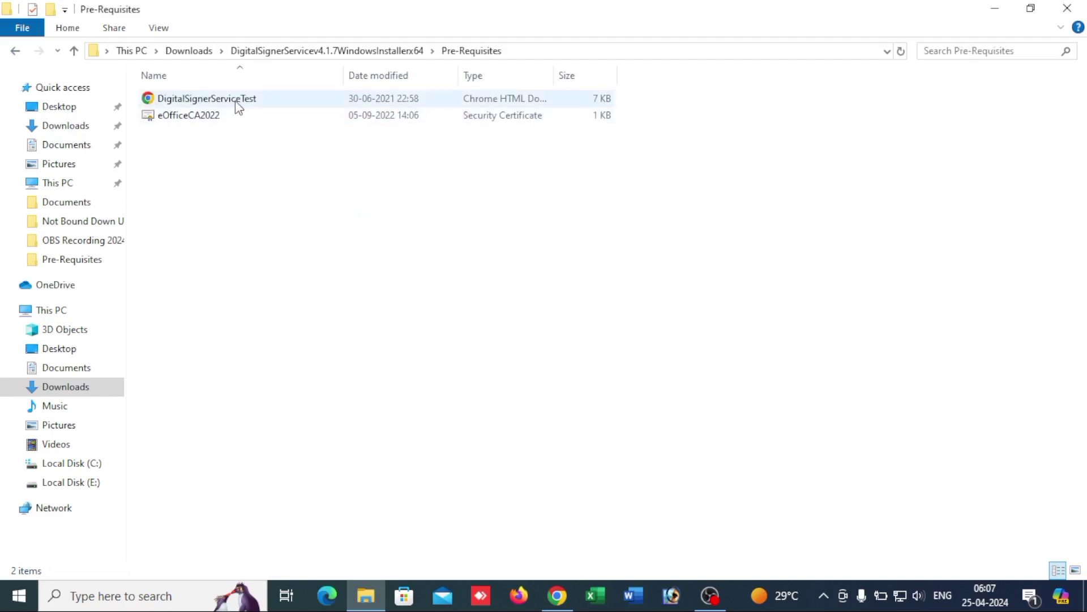
pyautogui.doubleClick(235, 100)
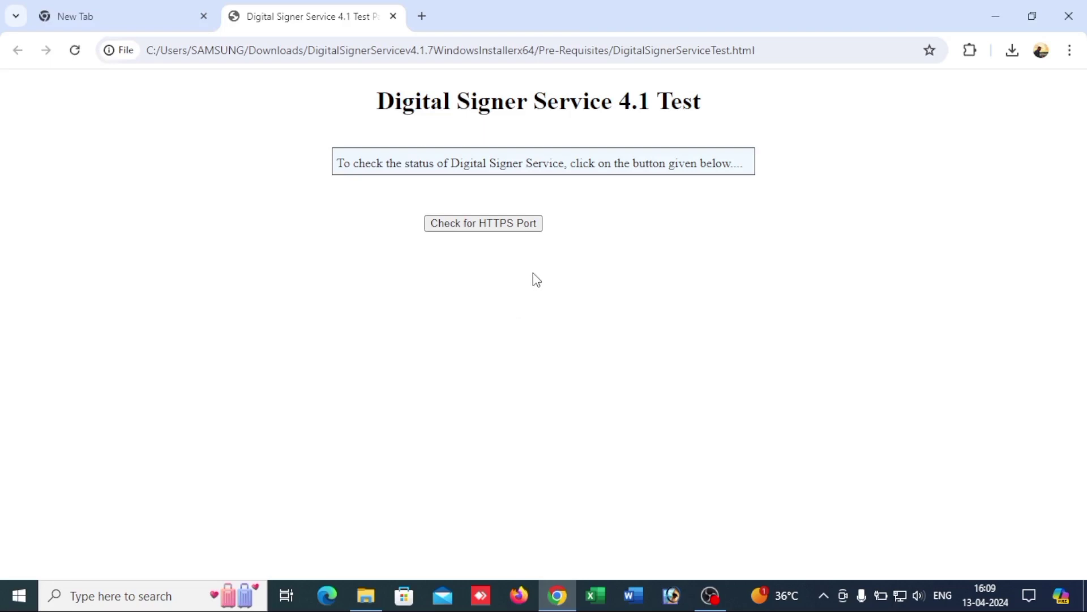
# Step: Run the HTTPS port check, confirming SUCCESS version 4.1.7 on port 55101
pyautogui.click(518, 227)
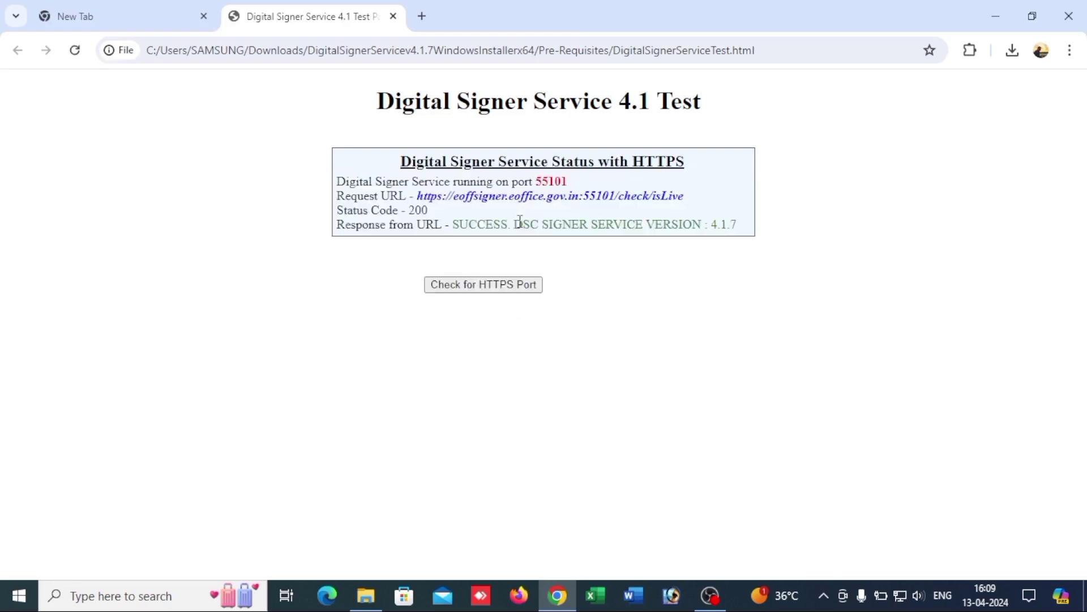
pyautogui.moveTo(371, 182); pyautogui.dragTo(586, 187)
pyautogui.moveTo(459, 222); pyautogui.dragTo(737, 223)
pyautogui.click(736, 223)
pyautogui.moveTo(382, 101); pyautogui.dragTo(695, 118)
pyautogui.click(697, 120)
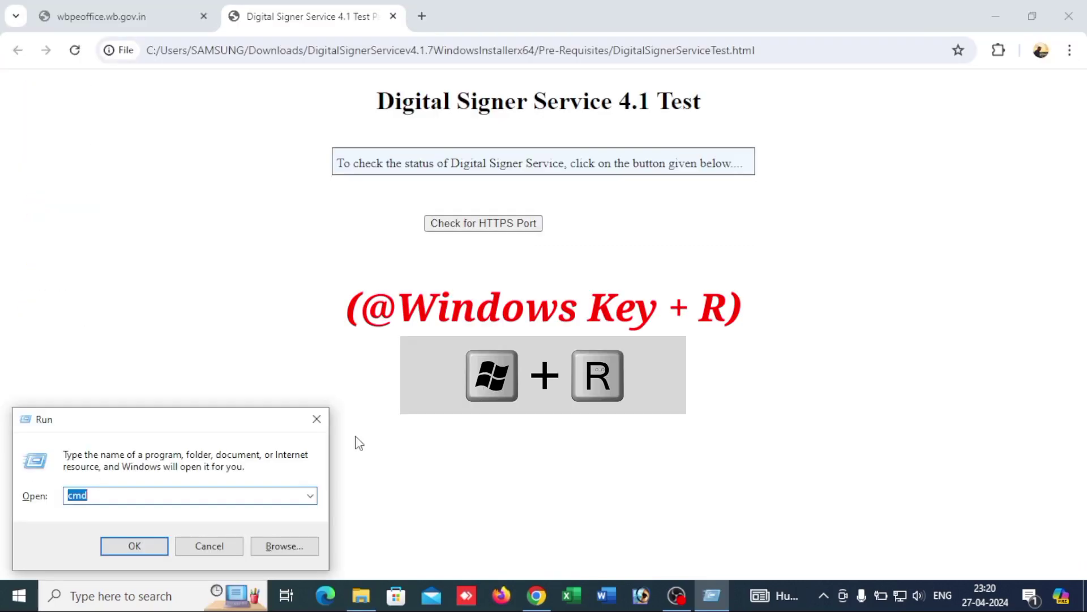
# Step: In a maximized Command Prompt, confirm Java 1.8.0_411 is installed, then minimize it
pyautogui.write('cmd')
pyautogui.press('Return')
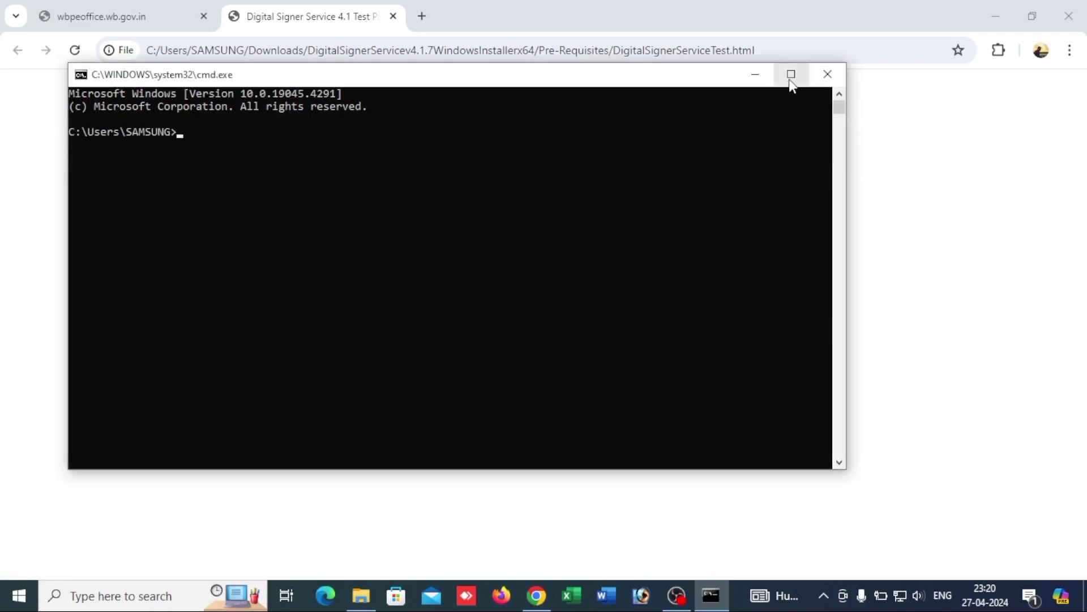
pyautogui.click(791, 74)
pyautogui.write('java -version')
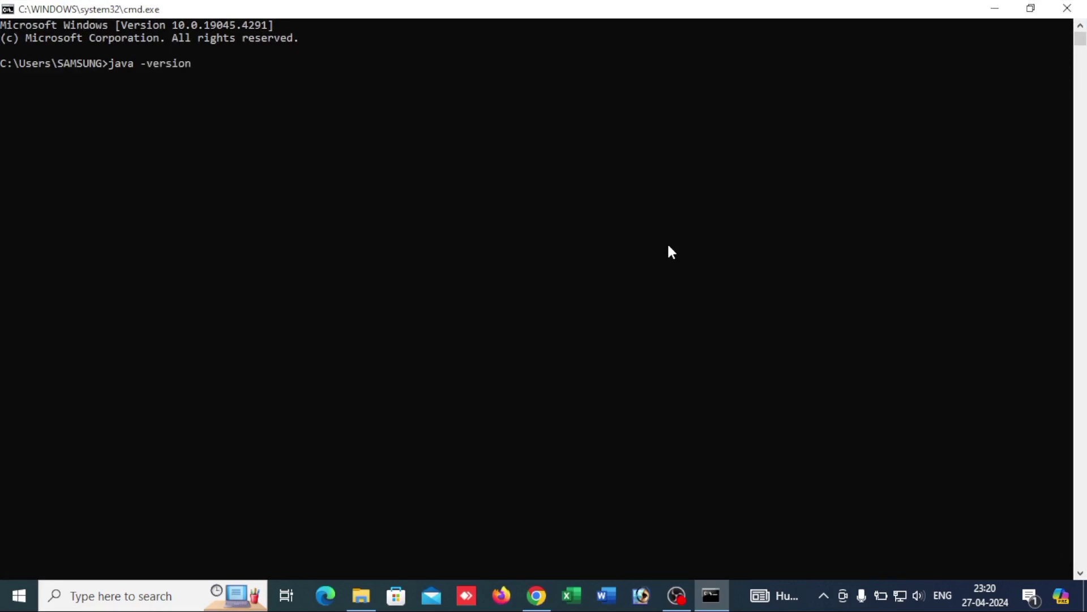
pyautogui.press('Return')
pyautogui.moveTo(5, 79); pyautogui.dragTo(413, 107)
pyautogui.click(411, 103)
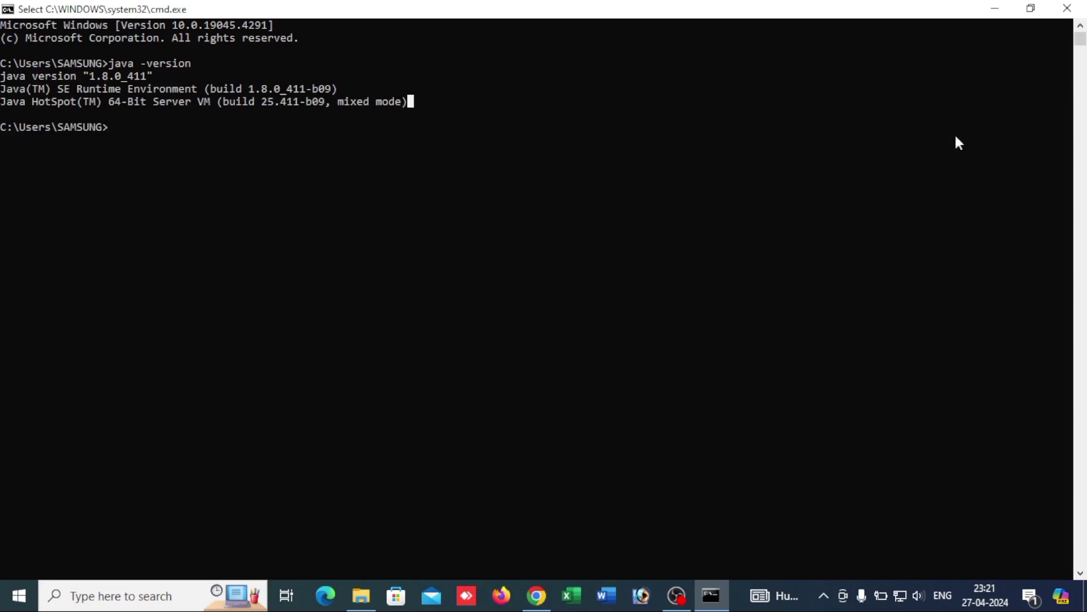
pyautogui.click(999, 14)
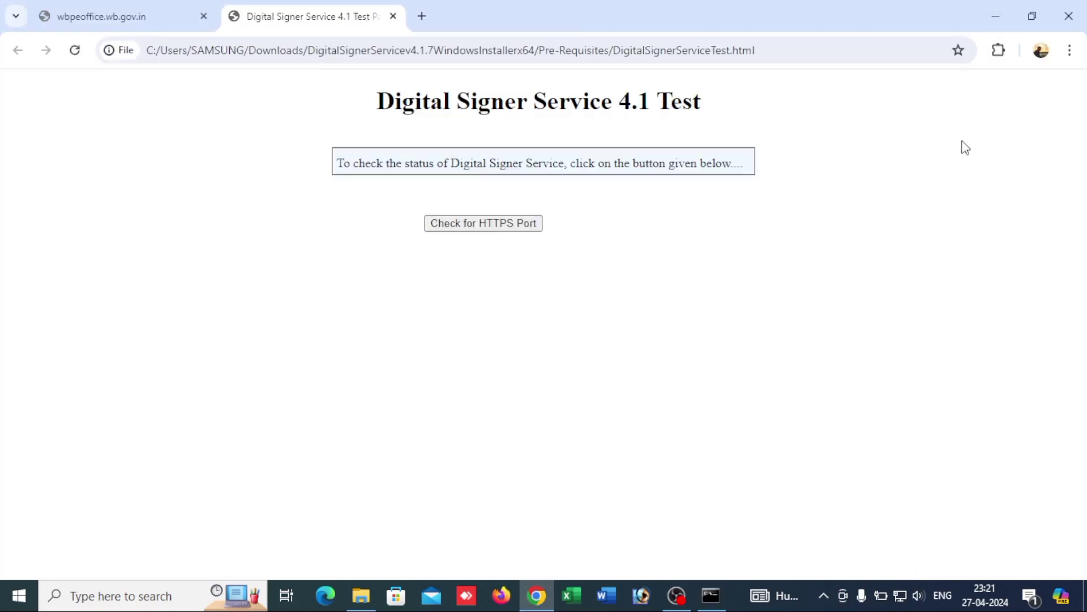
# Step: Open the Java Control Panel via Start search, Control Panel and Programs
pyautogui.press('super')
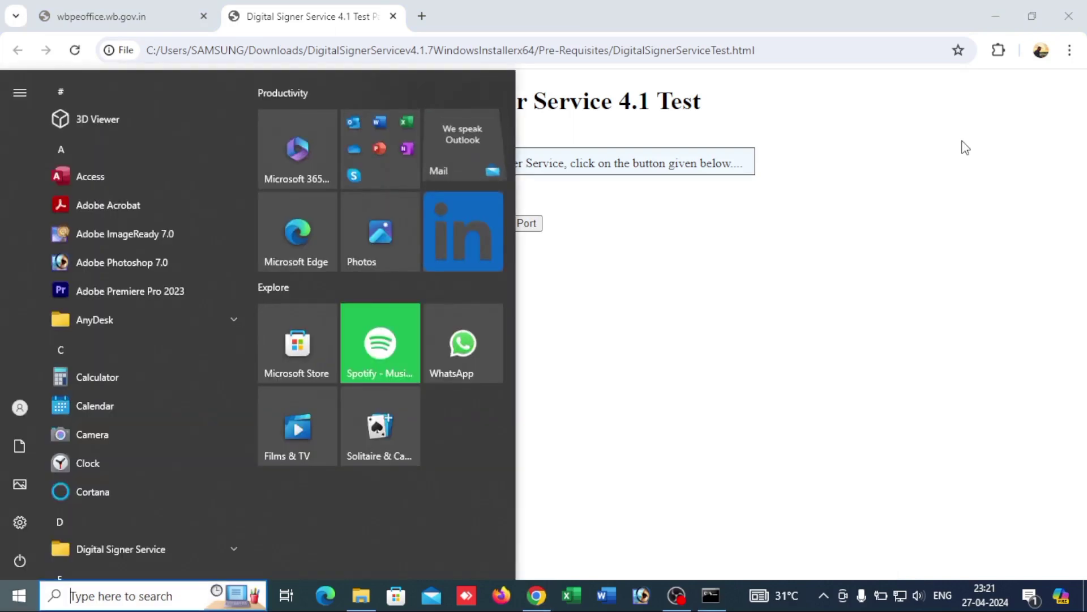
pyautogui.write('con')
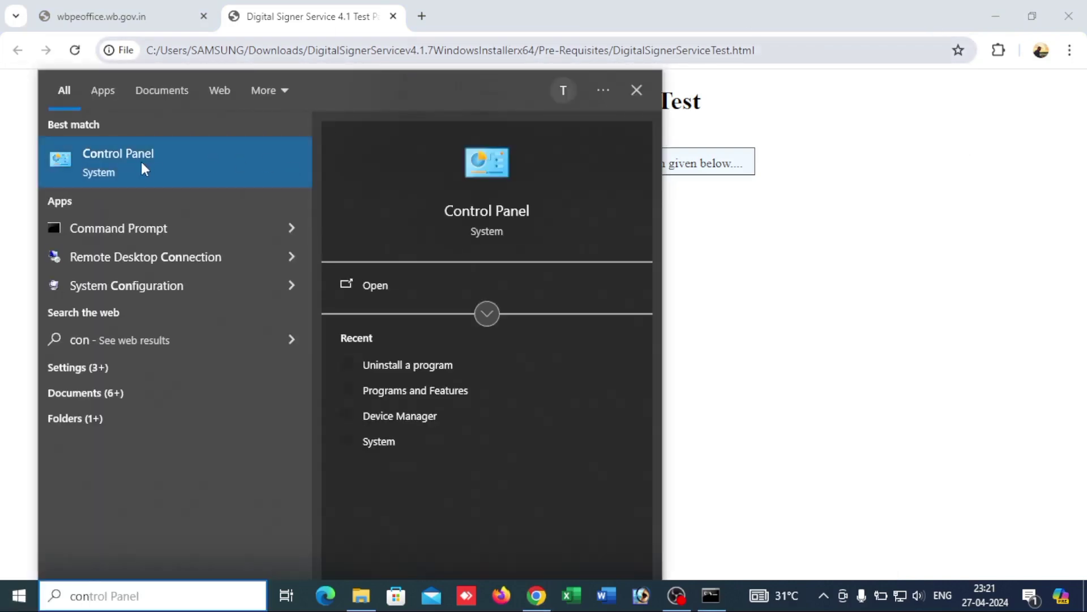
pyautogui.click(104, 165)
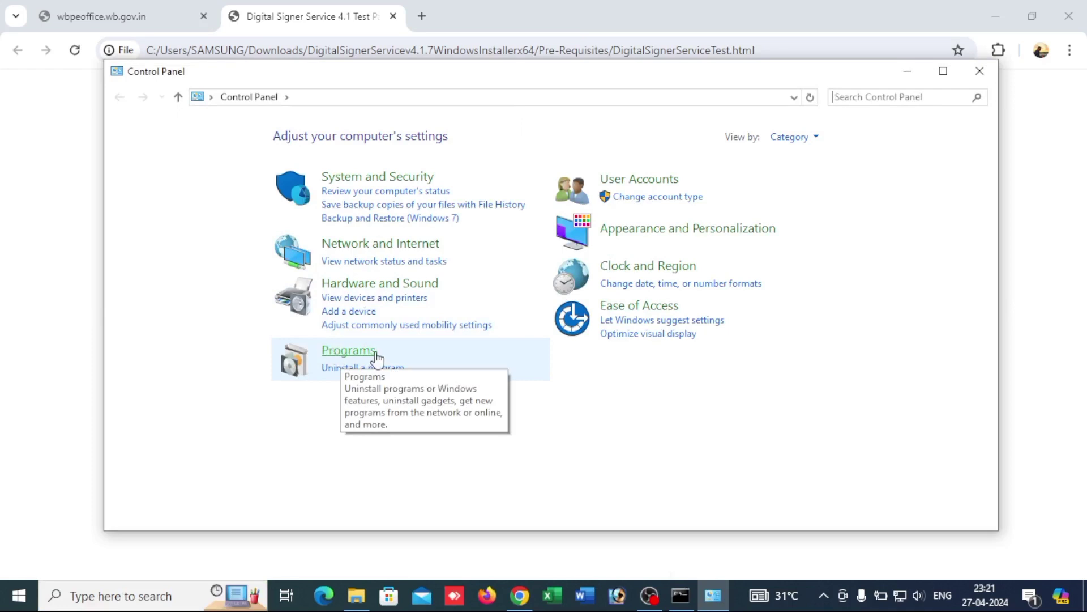
pyautogui.click(338, 356)
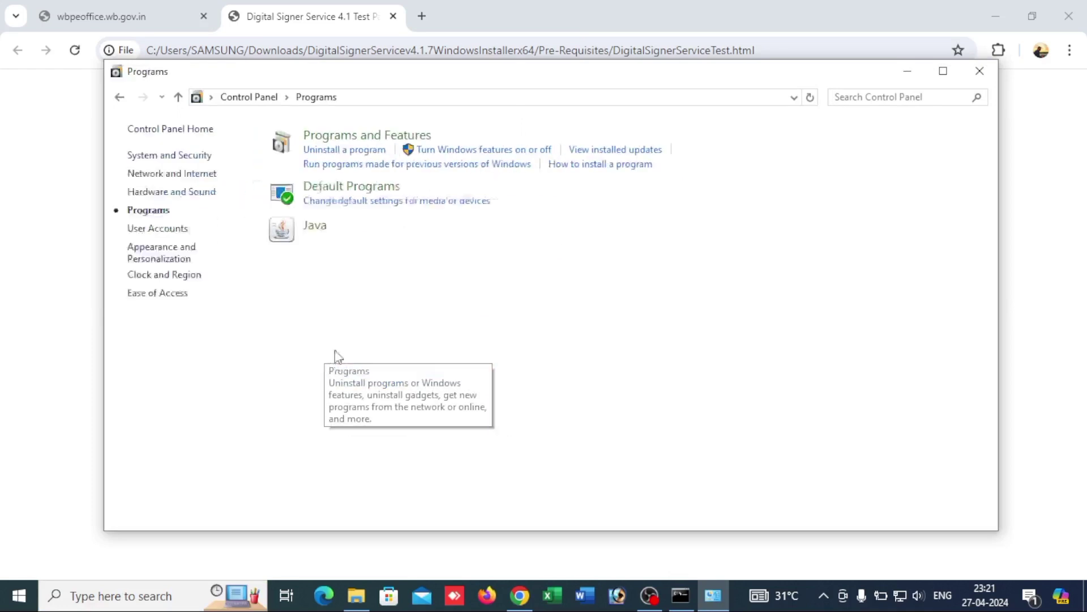
pyautogui.rightClick(320, 228)
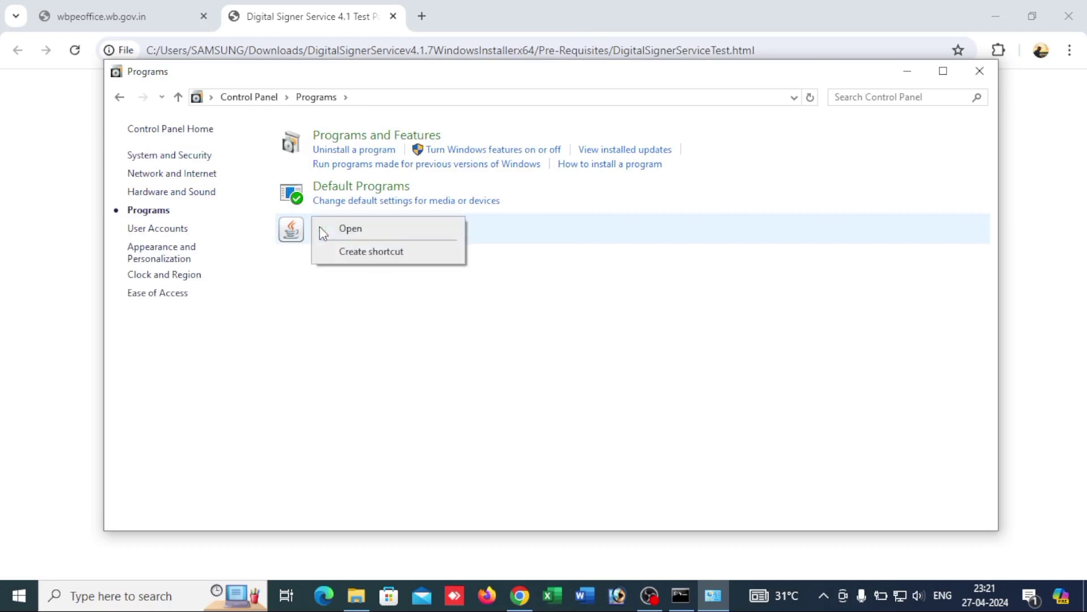
pyautogui.click(342, 229)
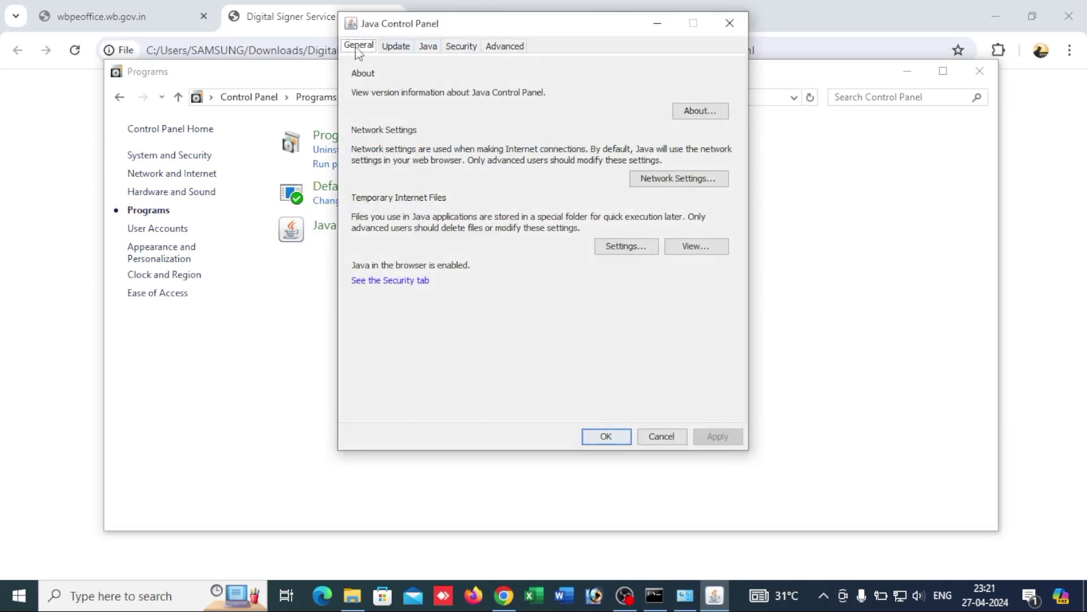
# Step: Look through the Java Control Panel's Update, Java, Security and Advanced tabs, ending on Security
pyautogui.click(396, 48)
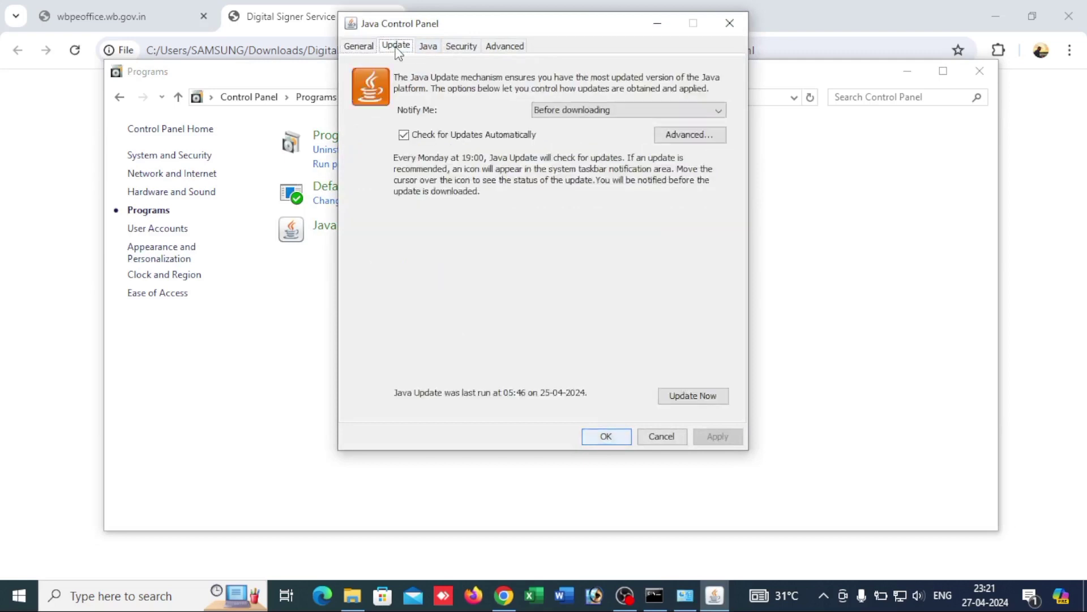
pyautogui.click(428, 48)
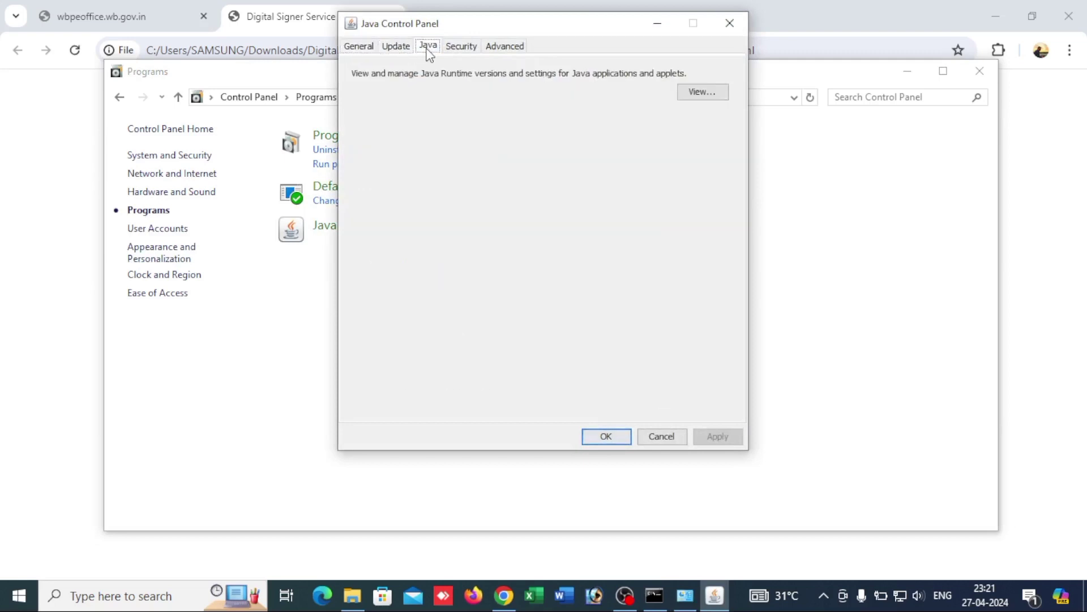
pyautogui.click(465, 55)
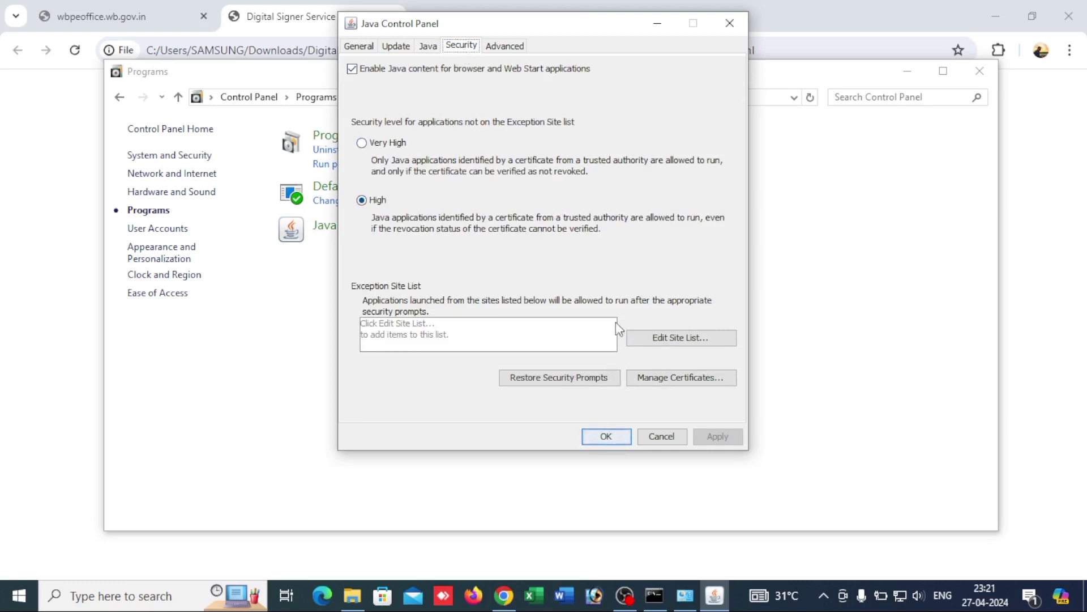
pyautogui.click(489, 48)
pyautogui.click(462, 47)
pyautogui.click(685, 343)
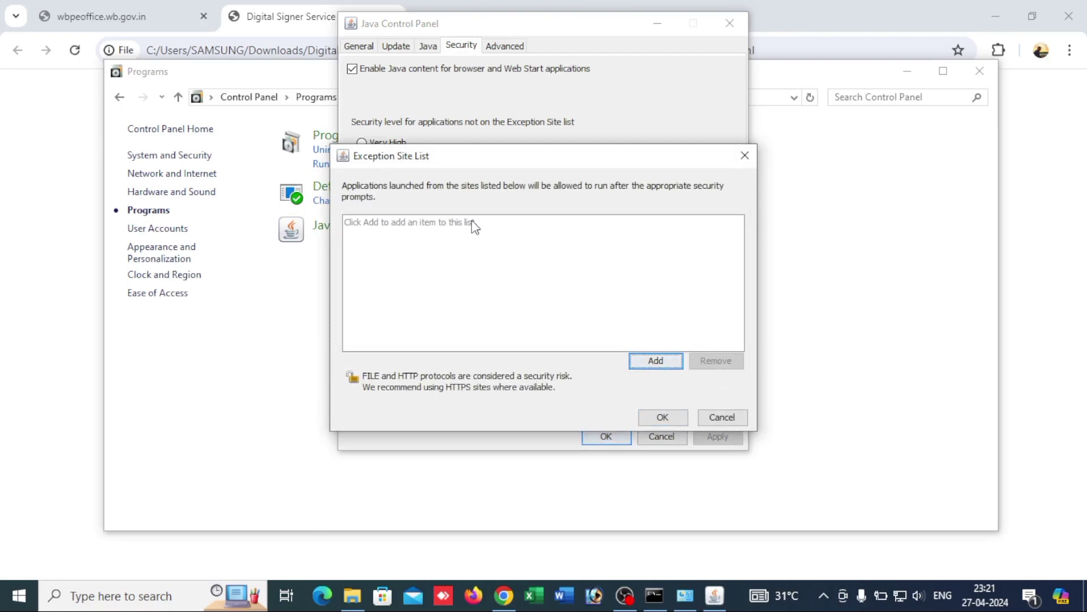
pyautogui.click(655, 365)
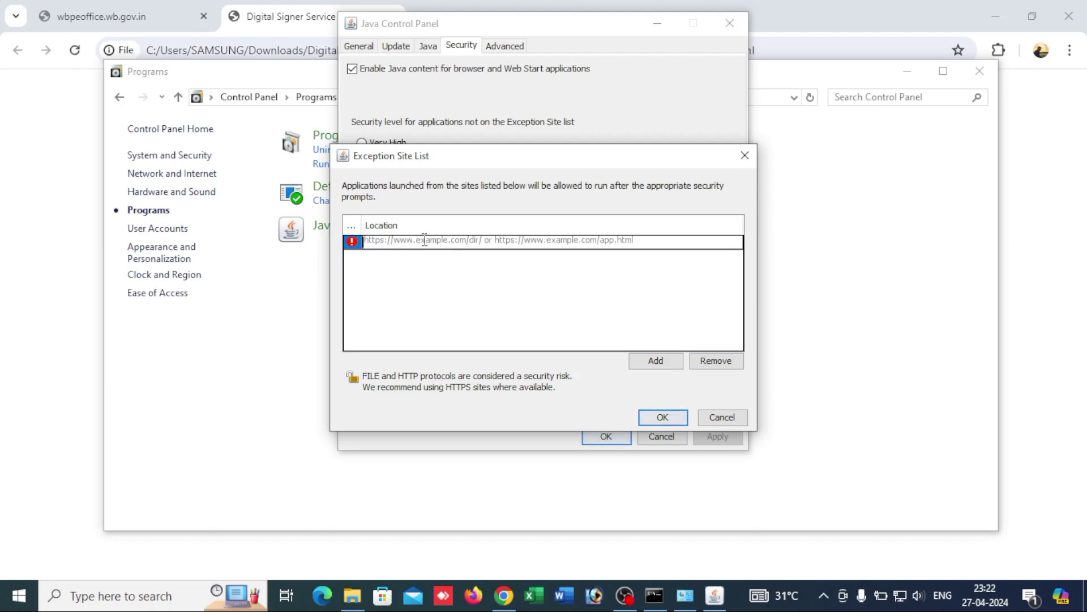
pyautogui.write('https://wbpeoffice.wb.gov.in/')
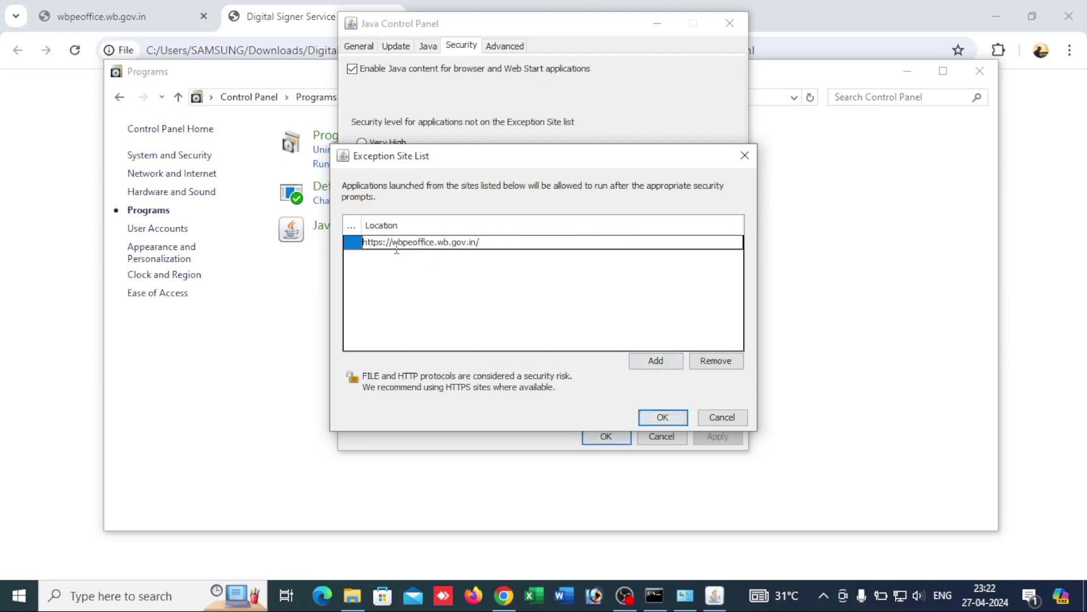
pyautogui.click(657, 369)
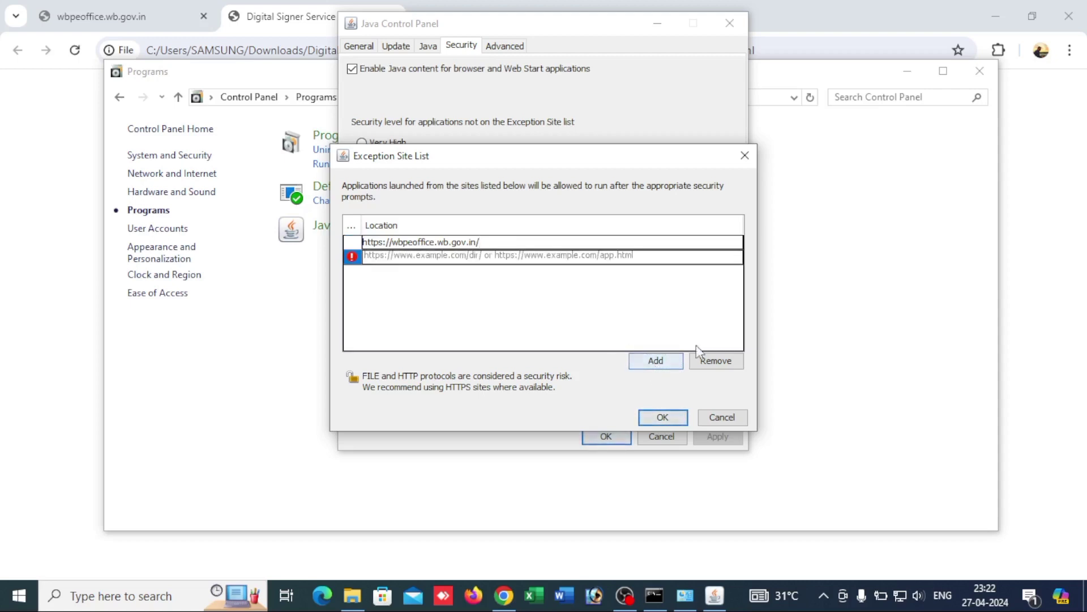
pyautogui.click(664, 418)
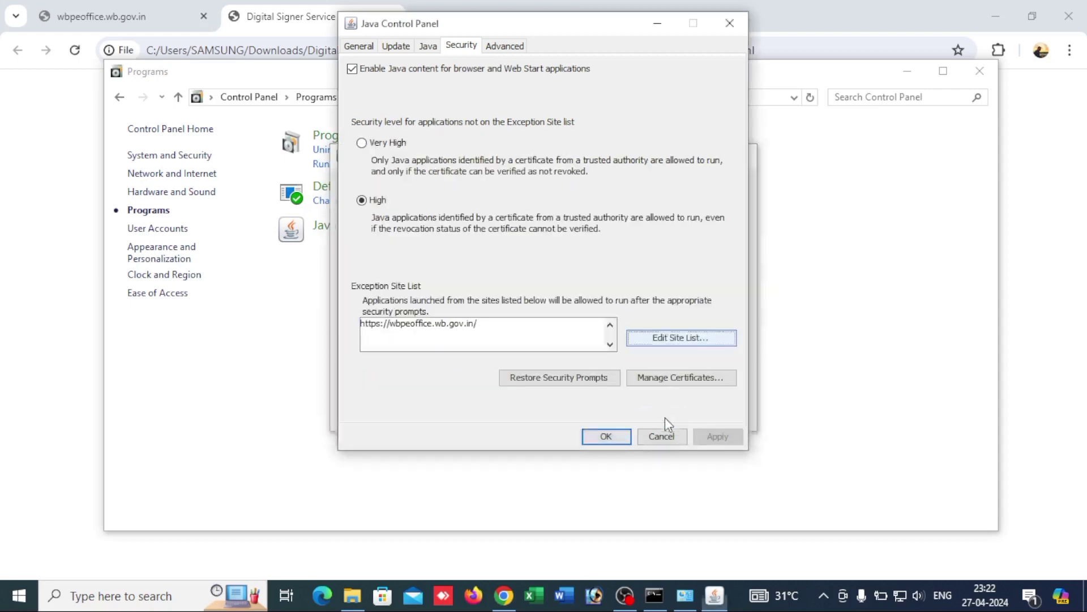
pyautogui.click(613, 439)
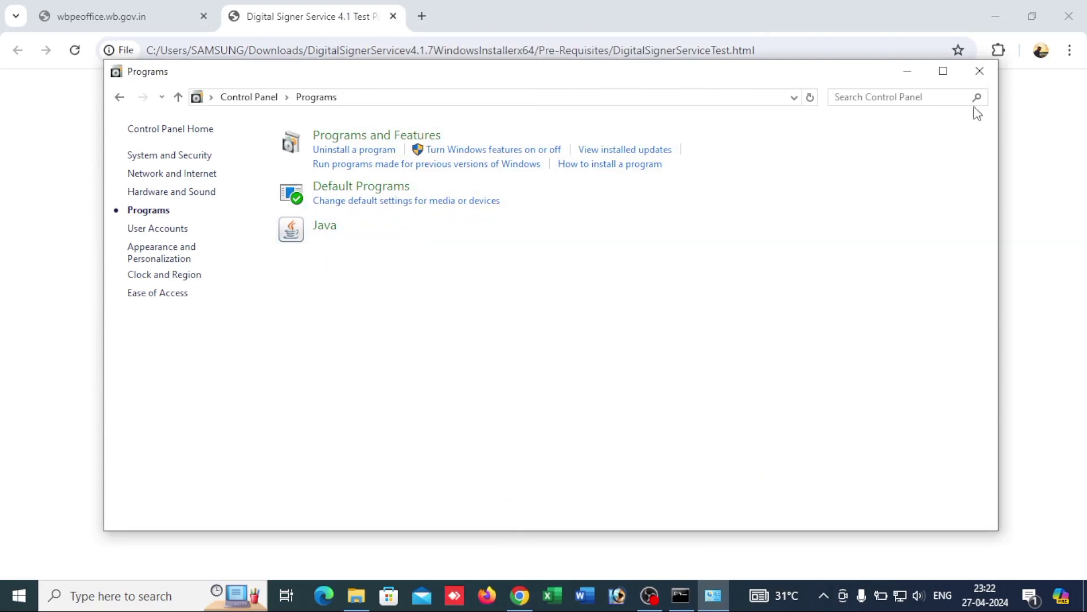
# Step: Confirm the Digital Signer Service reports SUCCESS for 4.1.7, then launch HyperPKI setup from drive D:
pyautogui.click(980, 71)
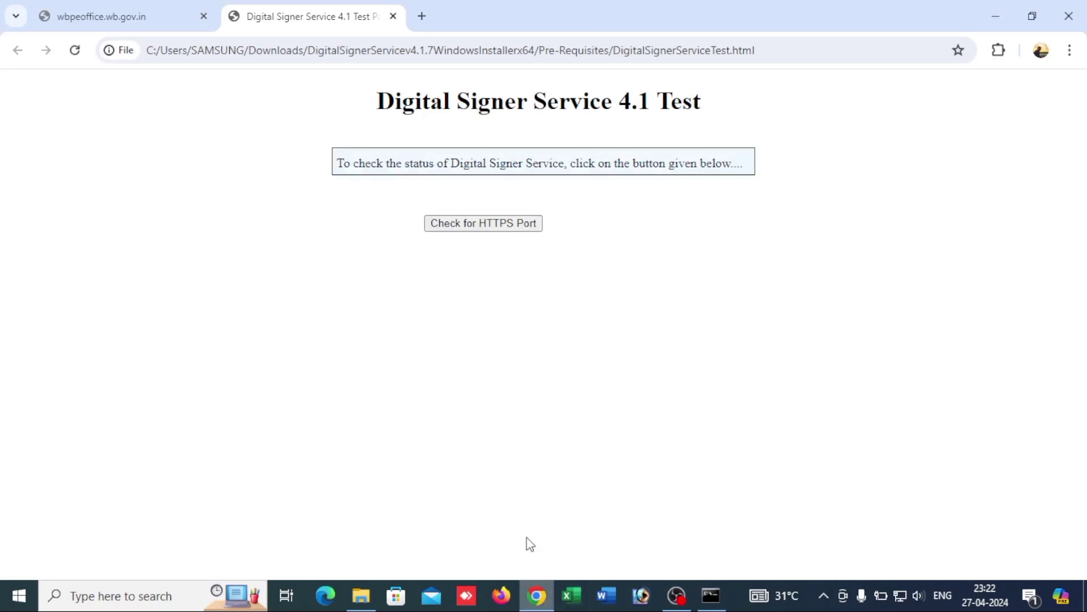
pyautogui.click(462, 230)
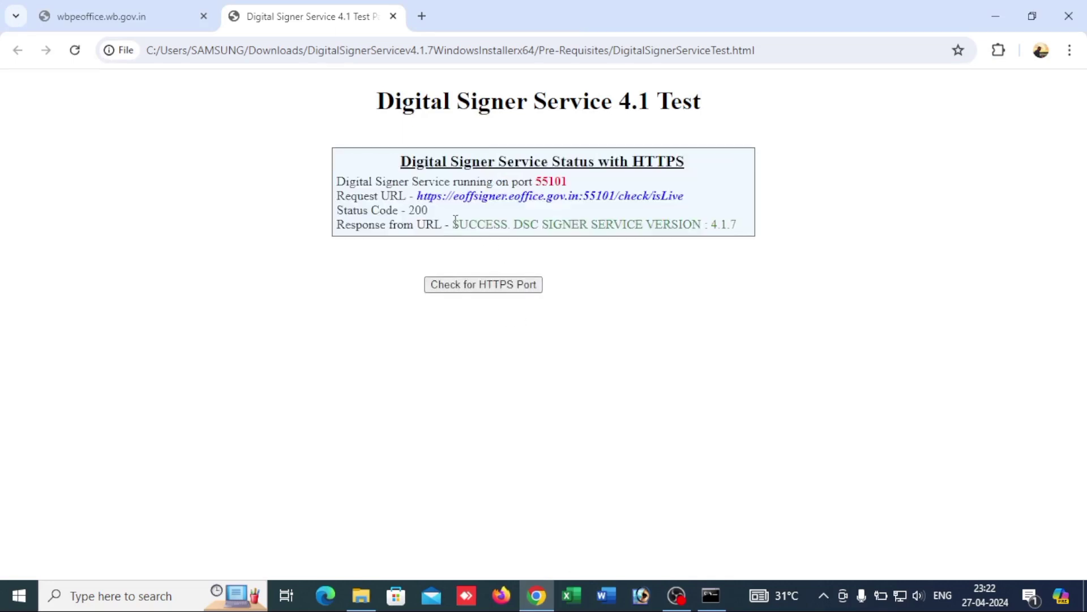
pyautogui.moveTo(456, 224); pyautogui.dragTo(729, 224)
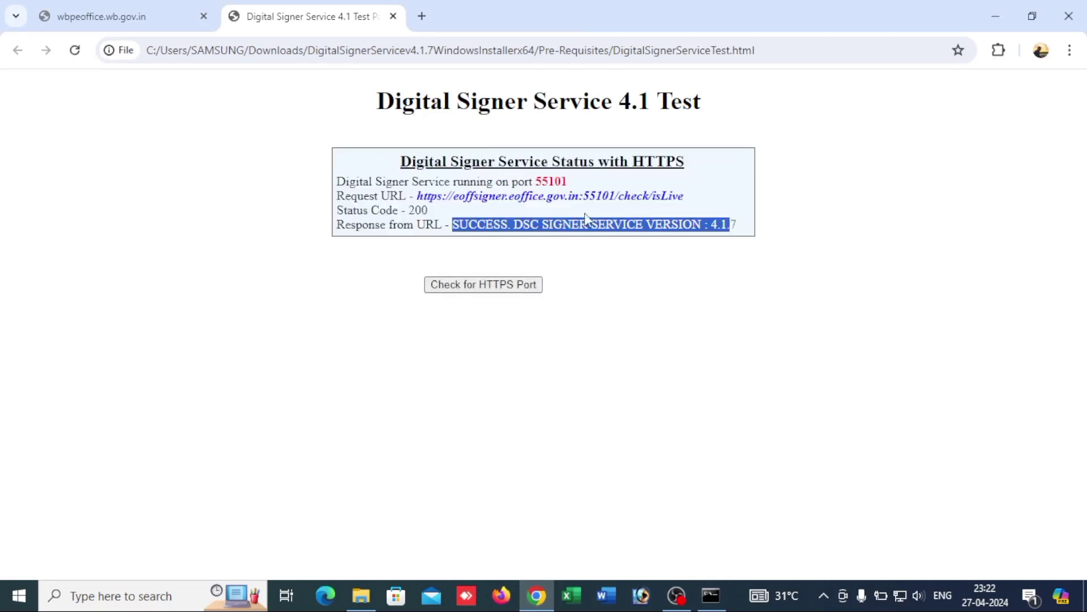
pyautogui.moveTo(421, 181); pyautogui.dragTo(739, 224)
pyautogui.click(745, 280)
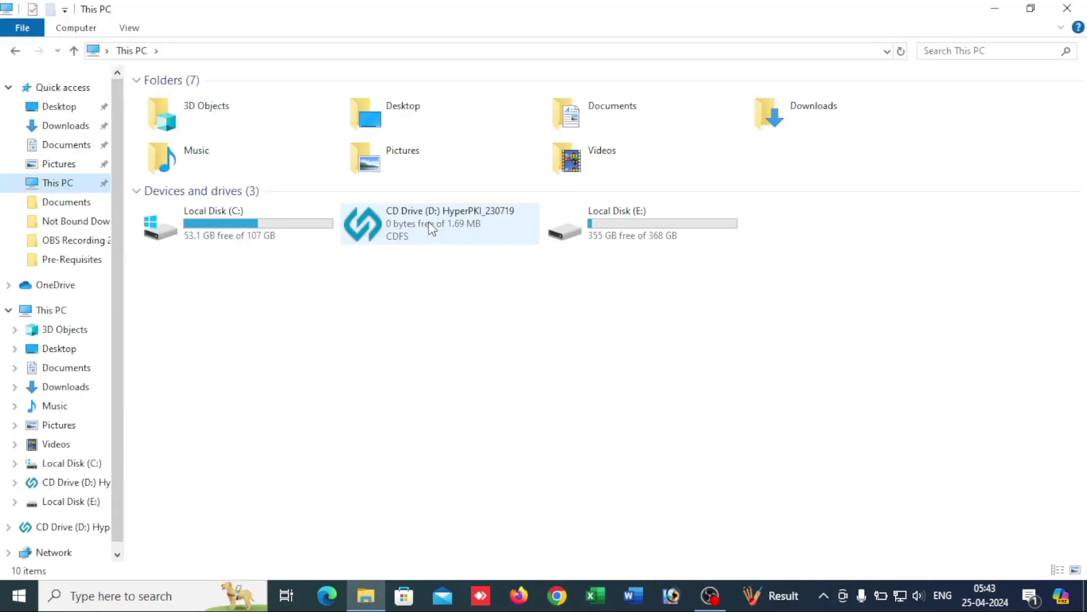
pyautogui.click(430, 228)
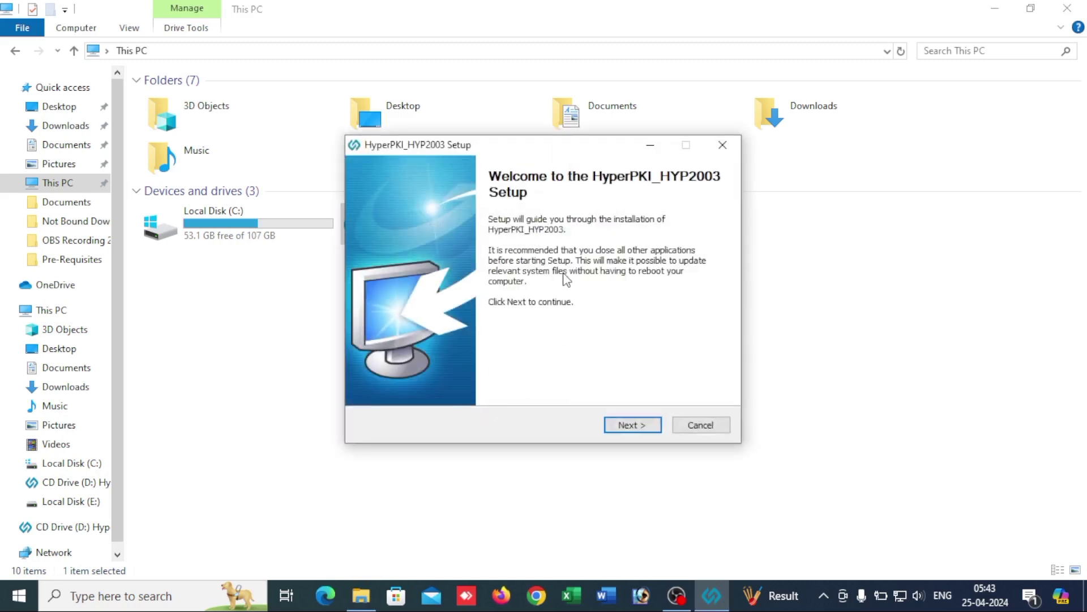
# Step: Install the HyperPKI_HYP2003 driver to the default folder with Private CSP
pyautogui.click(617, 426)
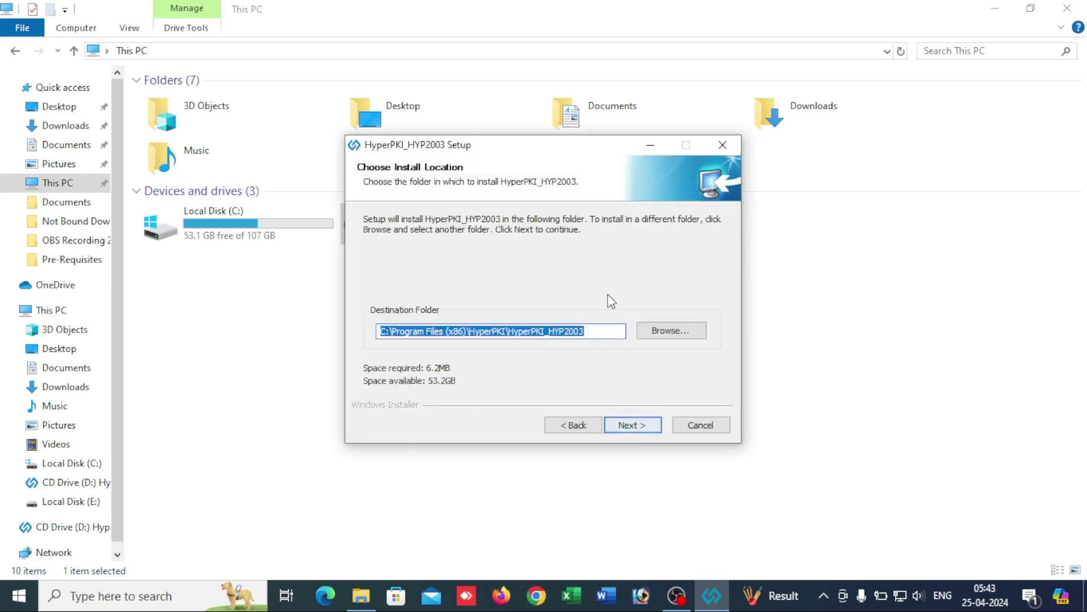
pyautogui.click(630, 425)
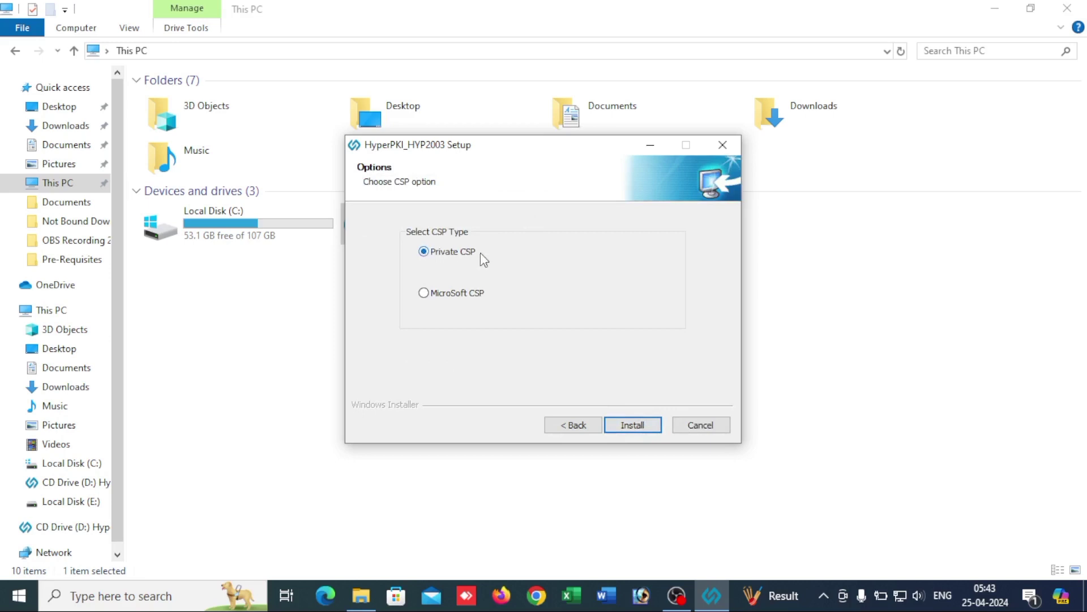
pyautogui.click(630, 425)
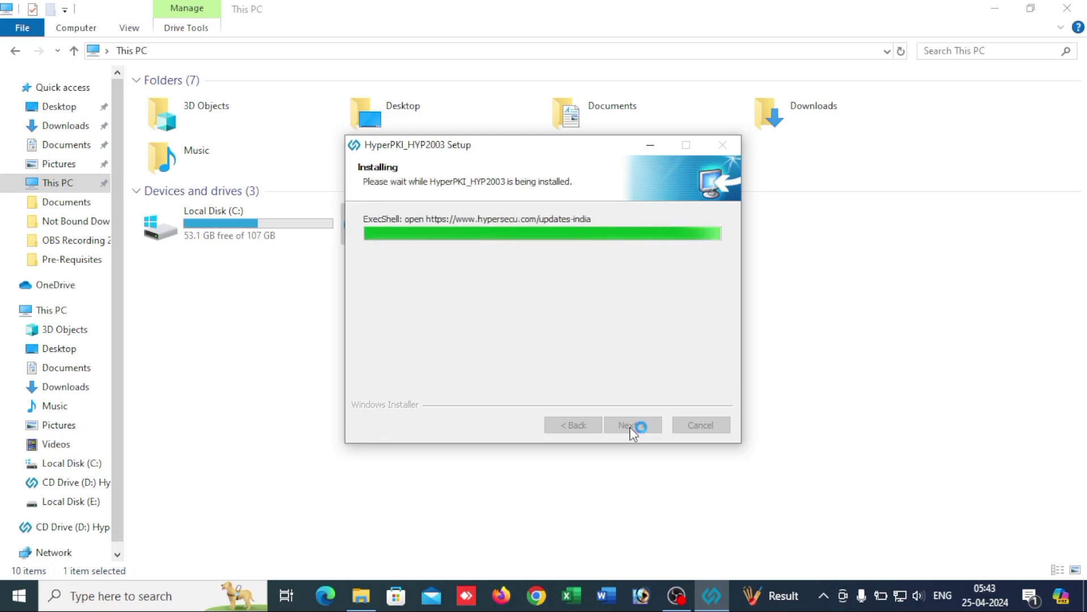
pyautogui.click(629, 426)
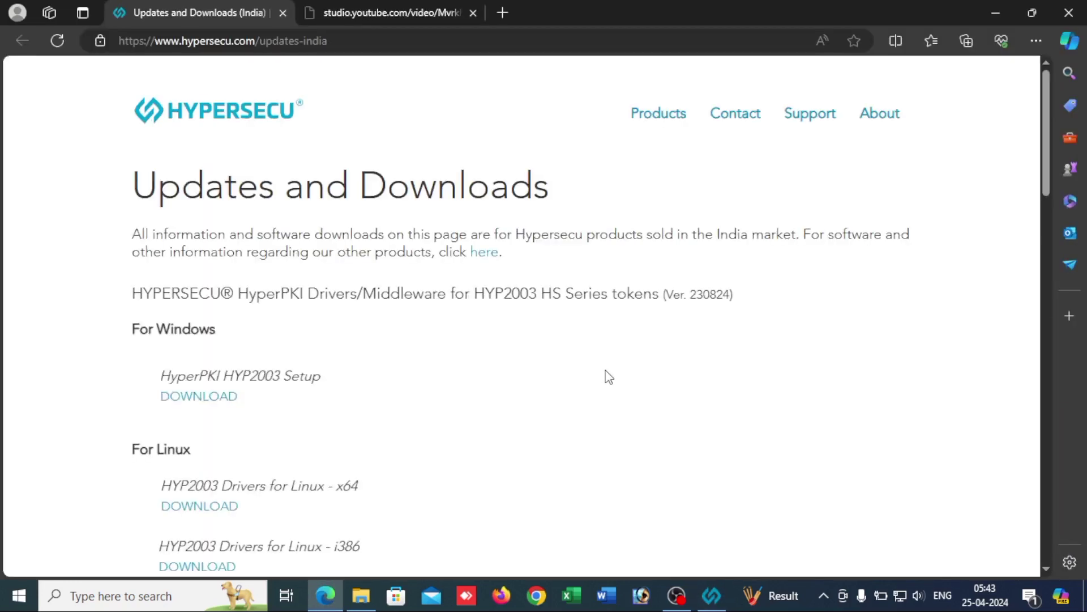
# Step: Scroll through Hypersecu's Updates and Downloads (India) page, then close Edge
pyautogui.scroll(-12, 608, 376)
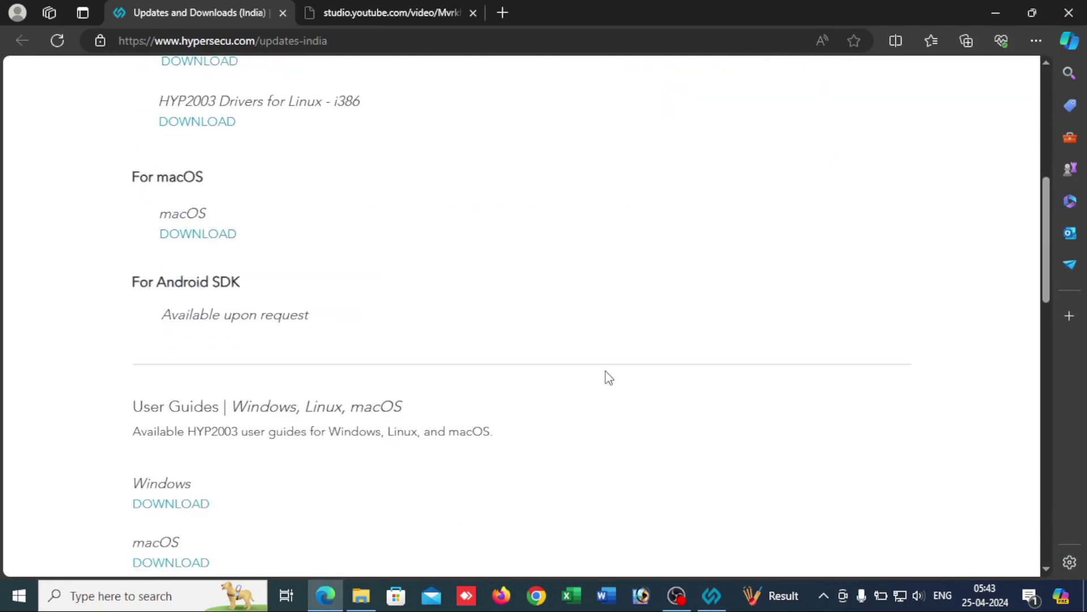
pyautogui.scroll(-10, 608, 378)
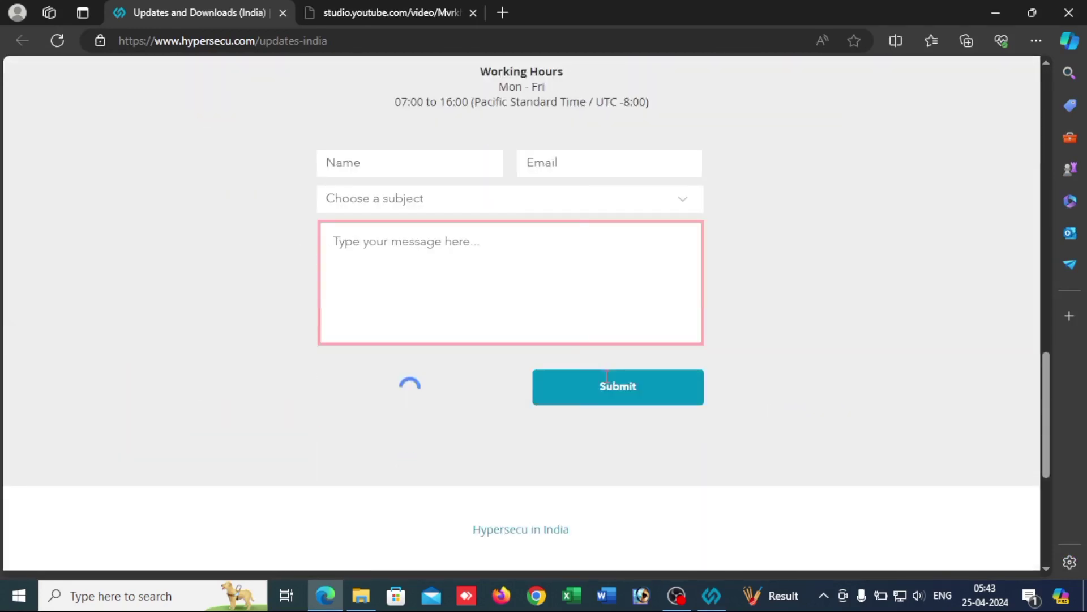
pyautogui.scroll(20, 622, 408)
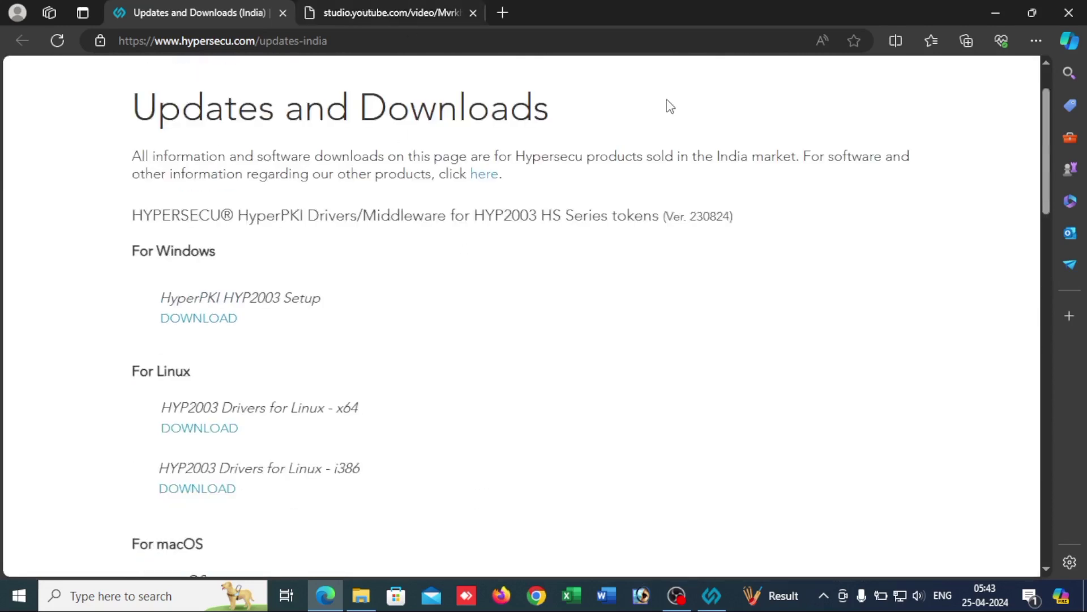
pyautogui.scroll(2, 908, 242)
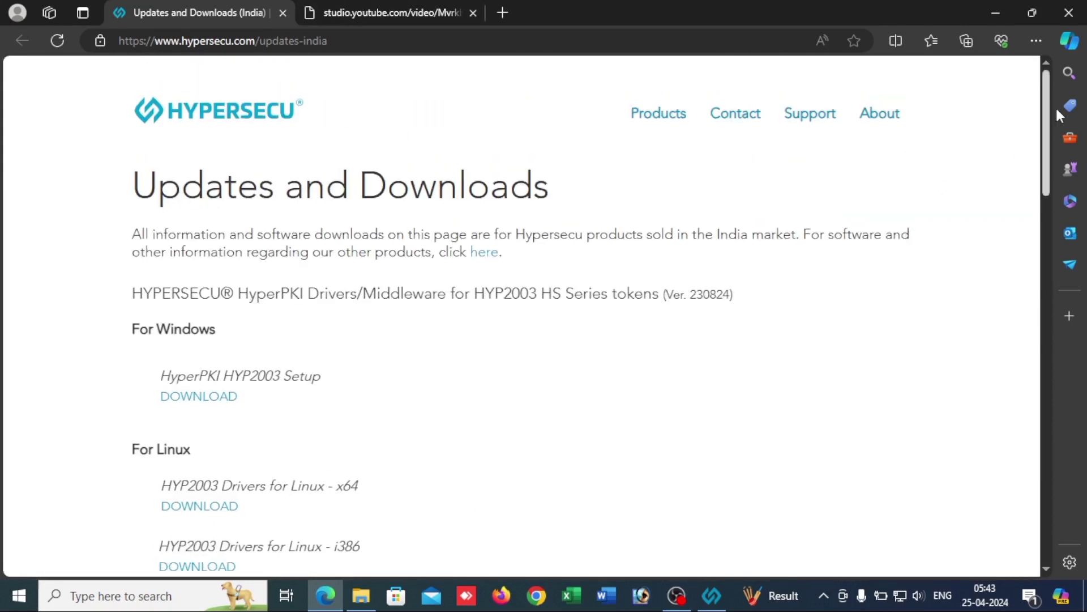
pyautogui.click(1070, 9)
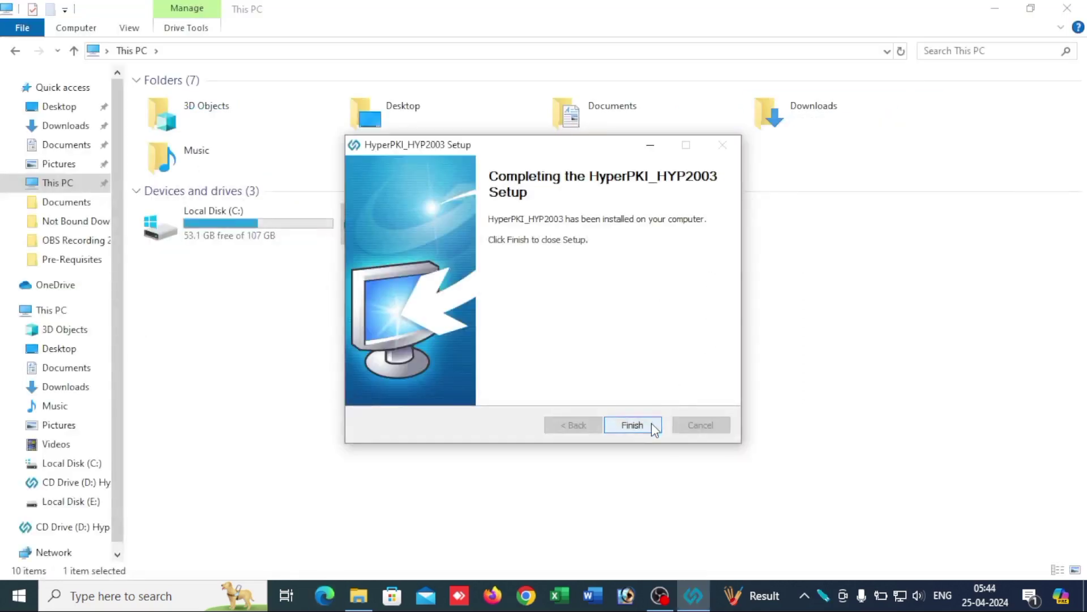
# Step: Finish the HyperPKI setup and launch HyperPKI Token Manager from the hidden tray icons
pyautogui.click(652, 424)
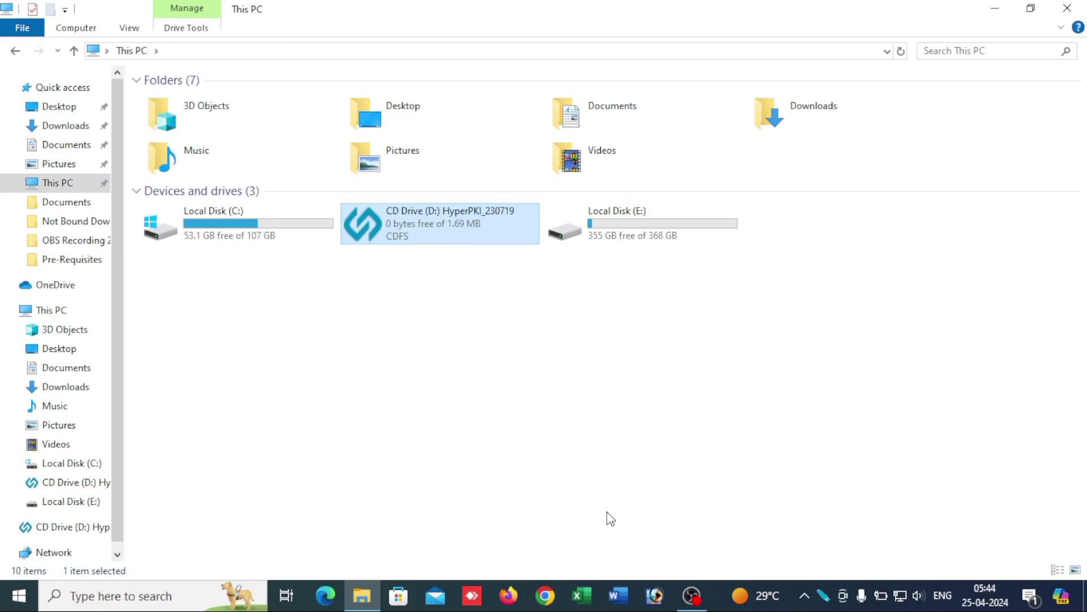
pyautogui.click(804, 596)
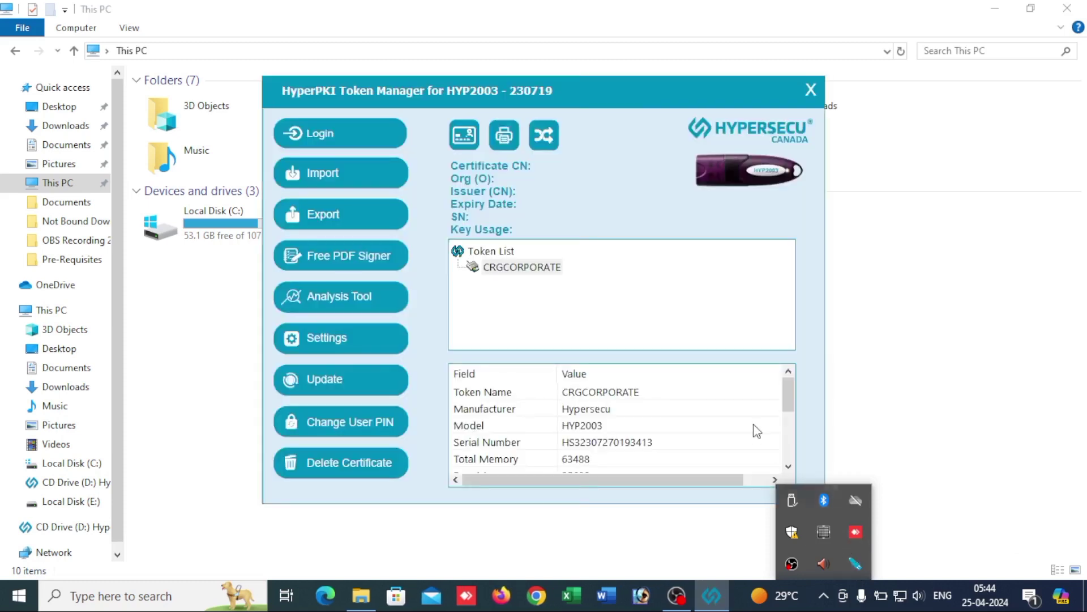
# Step: Log in to the CRGCORPORATE token in HyperPKI Token Manager with the user PIN
pyautogui.click(684, 536)
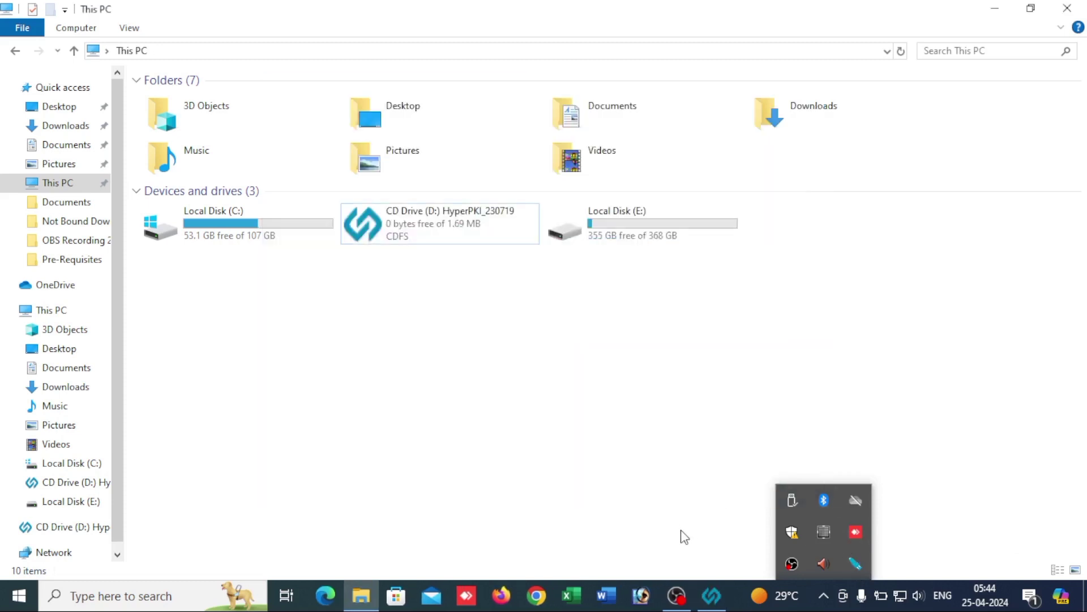
pyautogui.click(711, 594)
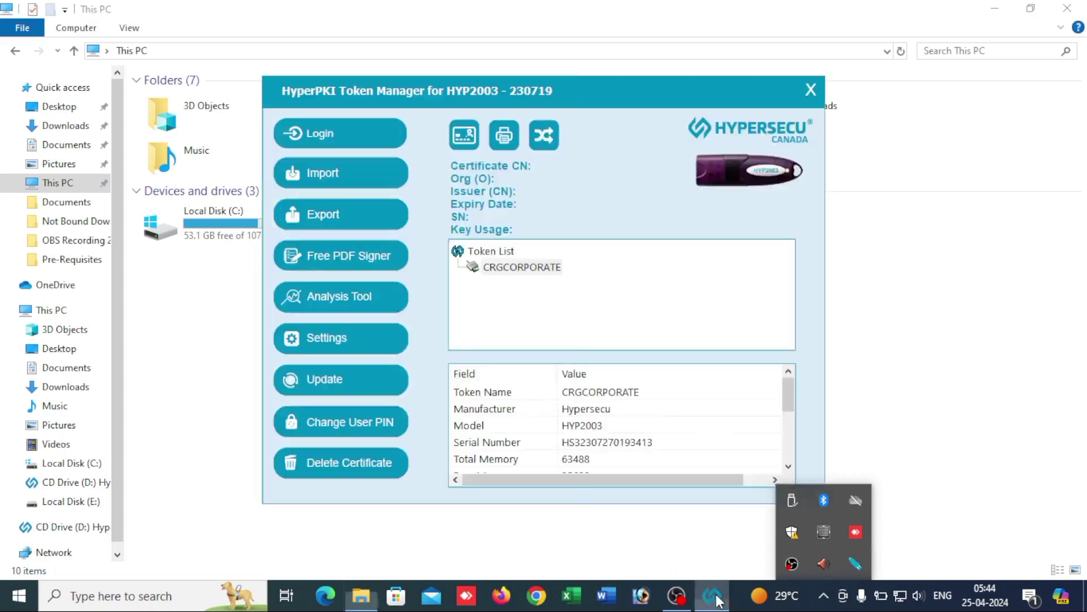
pyautogui.click(317, 129)
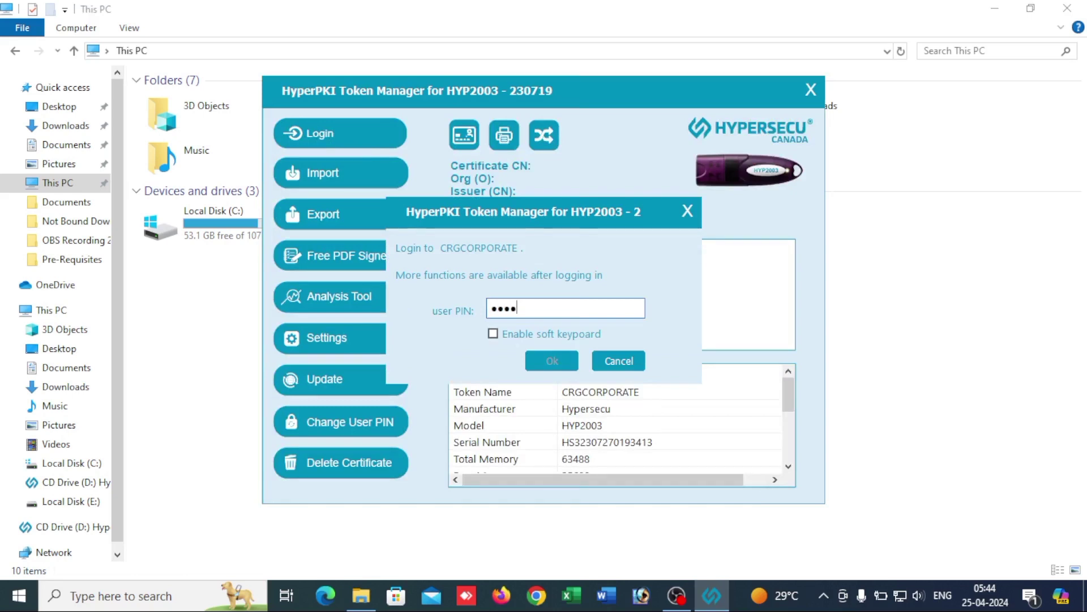
pyautogui.write('••••••••')
pyautogui.click(543, 357)
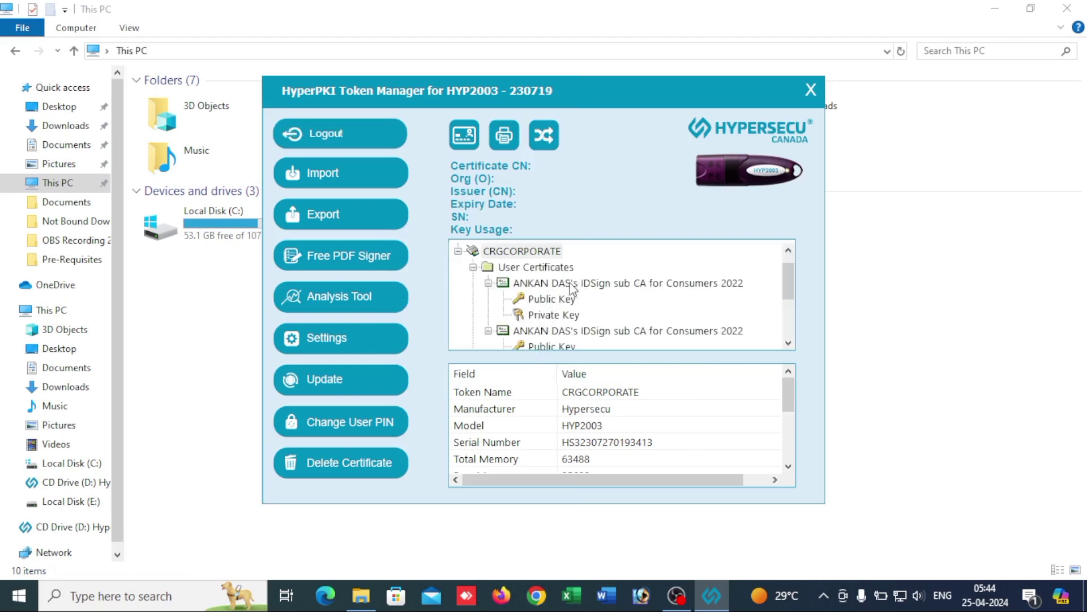
# Step: Review the first certificate, the IDSign certificate valid to 2025-9-14
pyautogui.scroll(-3, 574, 426)
pyautogui.scroll(3, 576, 419)
pyautogui.click(574, 284)
pyautogui.scroll(-2, 600, 422)
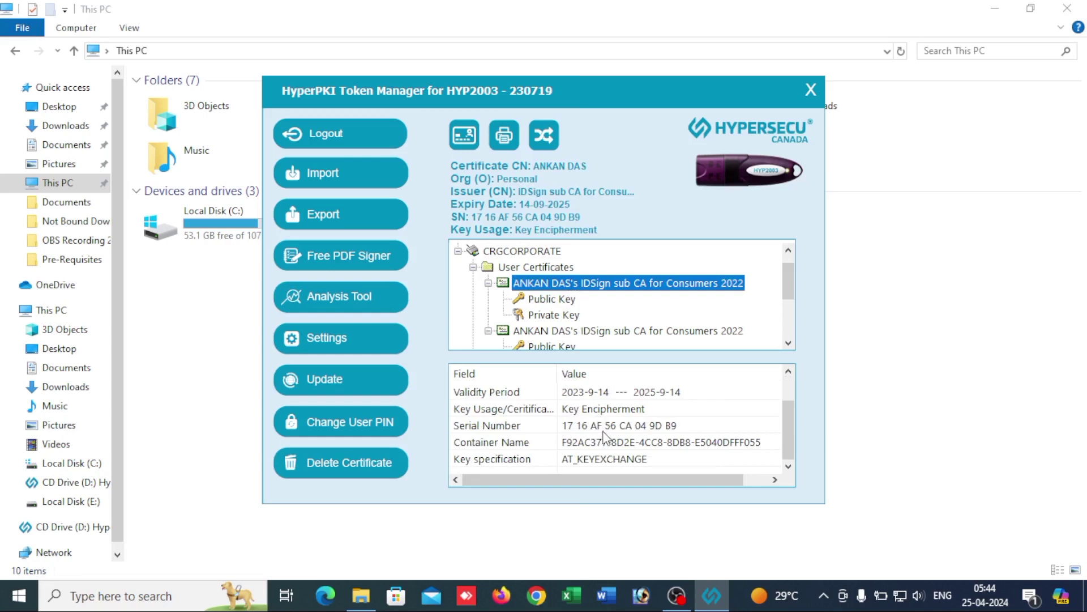
pyautogui.scroll(2, 620, 418)
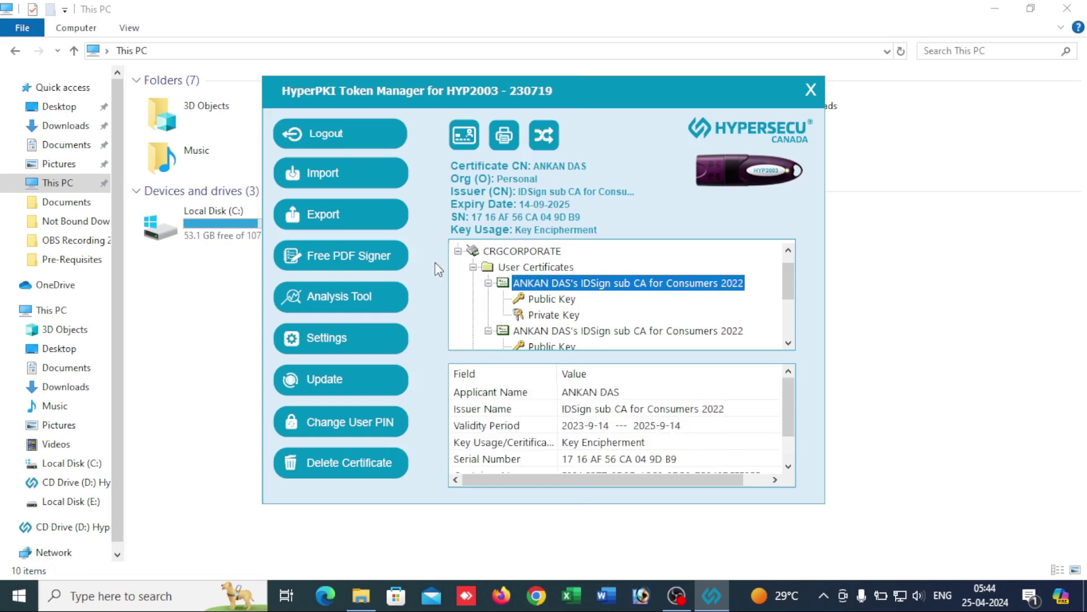
# Step: Check for updates, acknowledge the latest-version message, and log out of the token
pyautogui.click(359, 383)
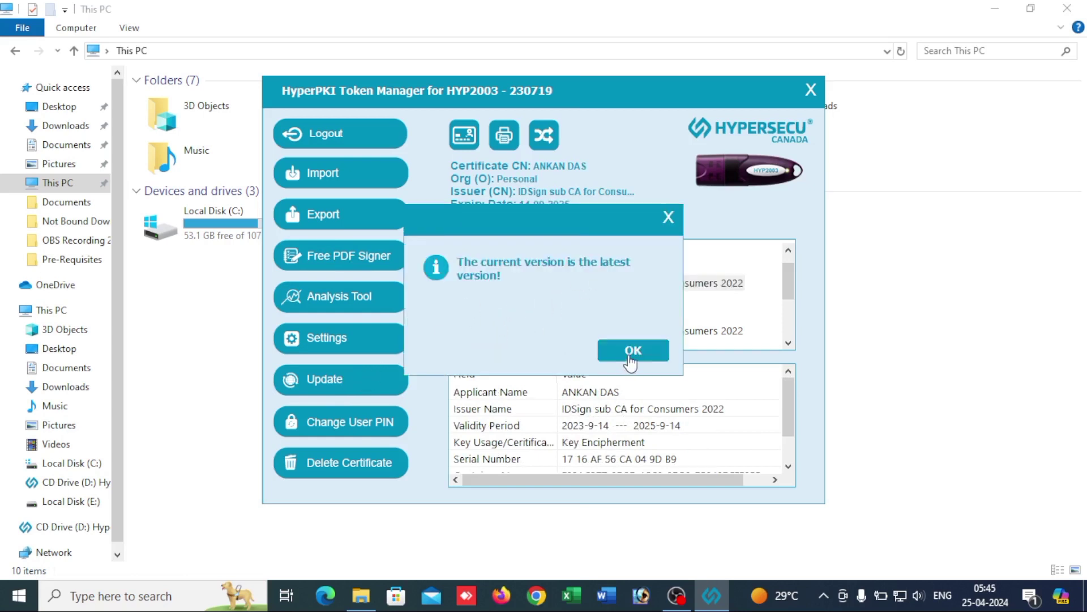
pyautogui.click(630, 357)
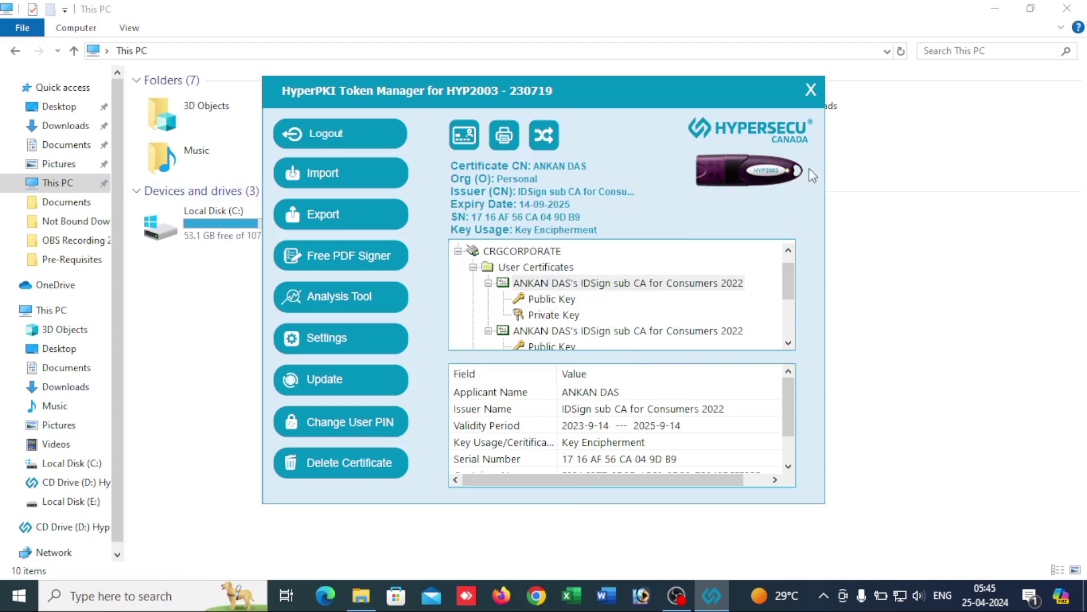
pyautogui.click(357, 143)
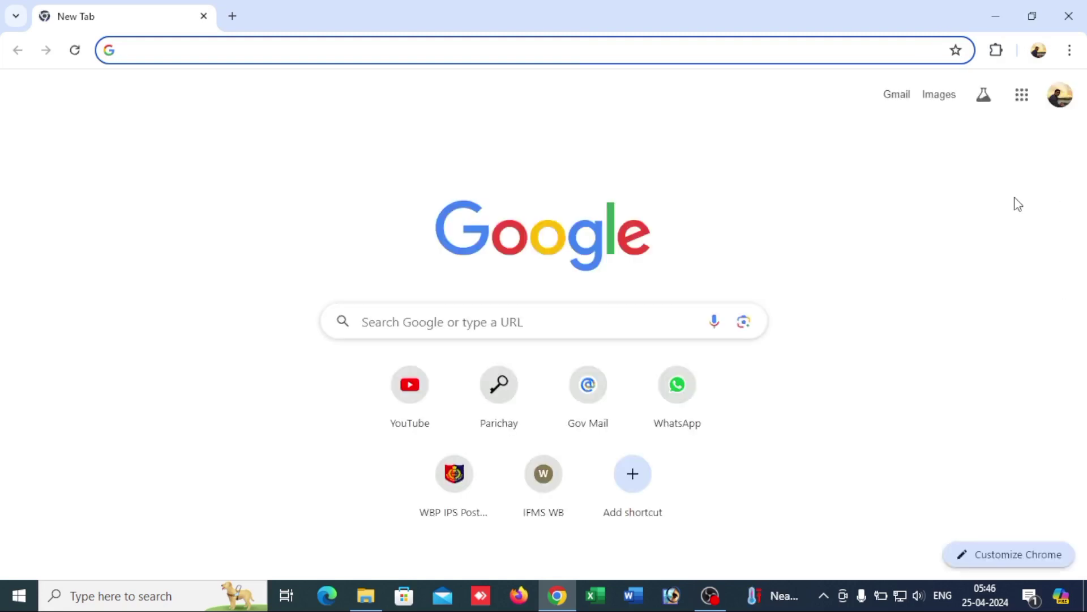
# Step: Toggle the Signer.Digital Digital Signature extension off and back on in Chrome's Extensions page
pyautogui.click(1002, 52)
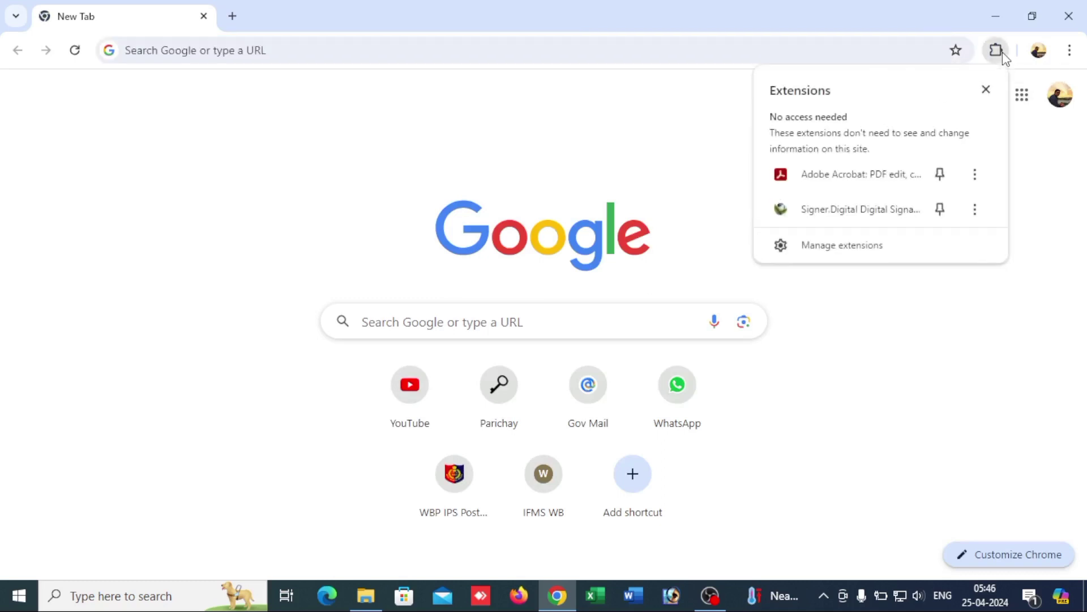
pyautogui.click(904, 249)
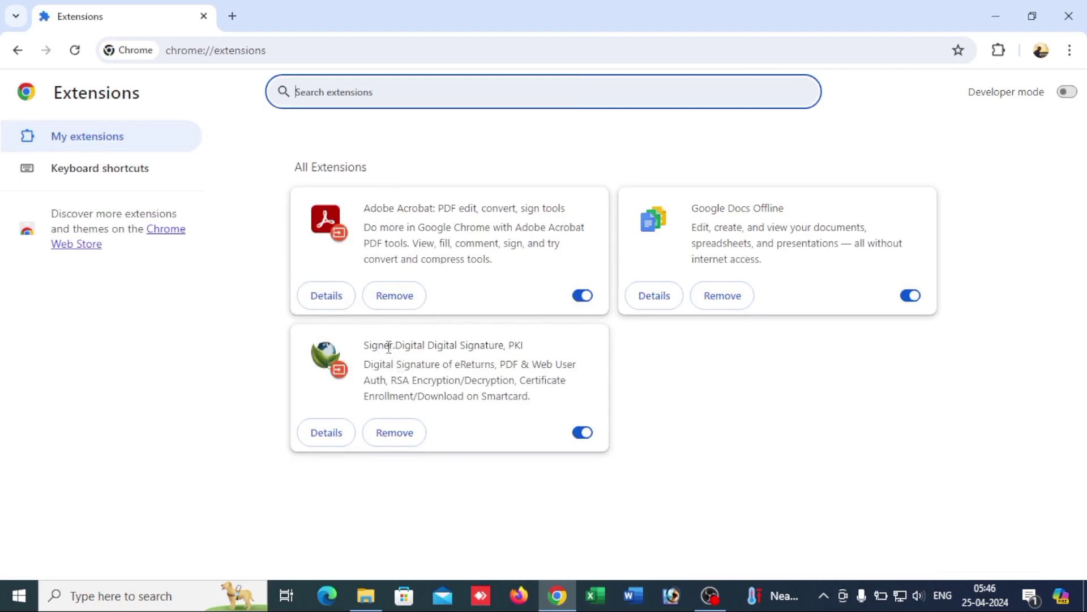
pyautogui.click(578, 434)
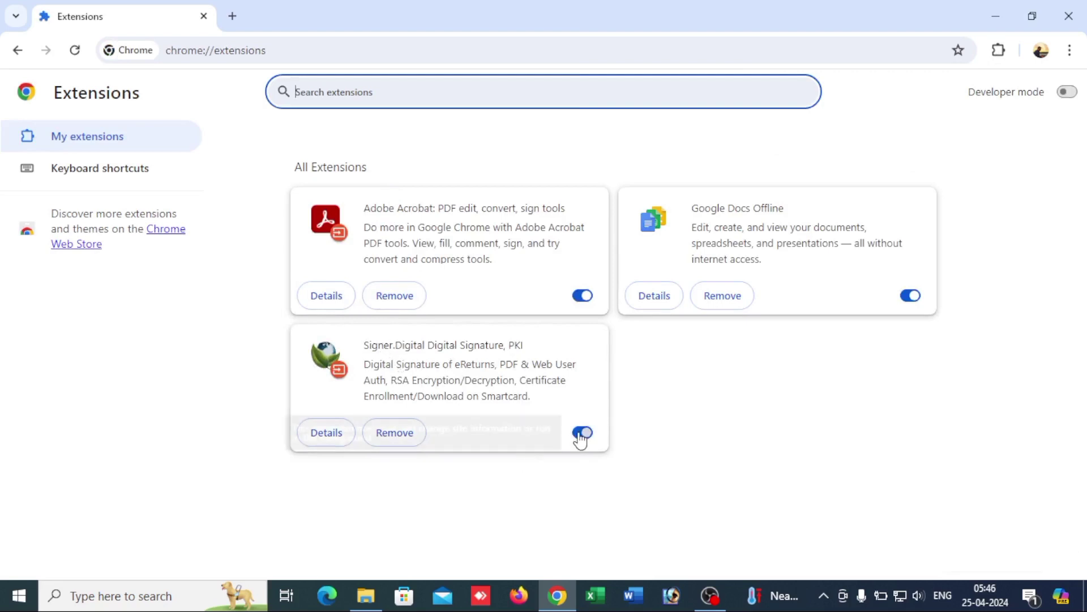
pyautogui.click(579, 434)
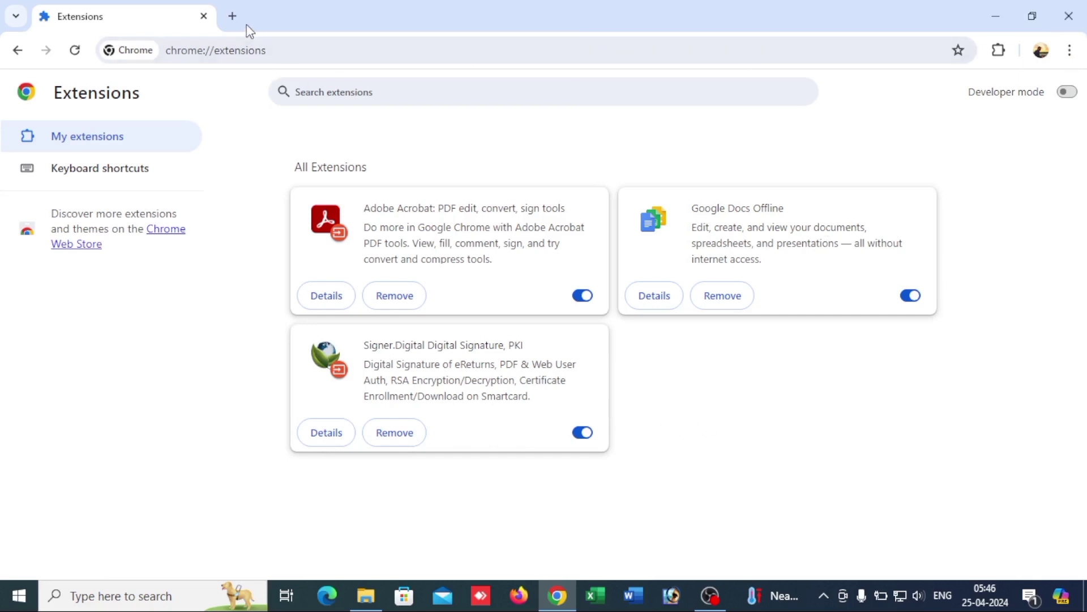
pyautogui.click(233, 15)
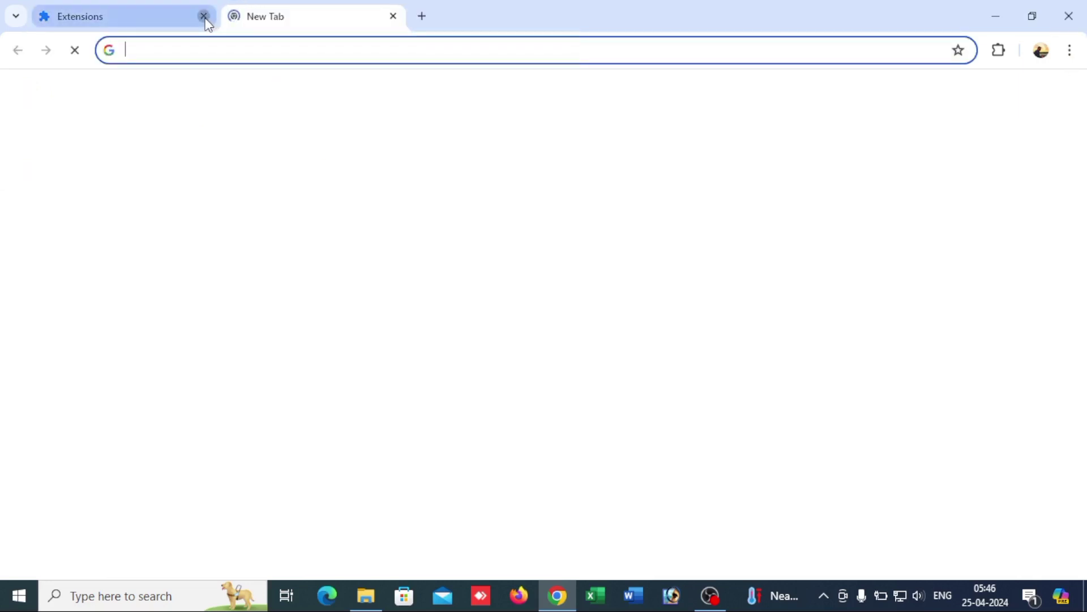
# Step: Close the Extensions tab and search Google for 'parichay' to reach the login page
pyautogui.click(204, 17)
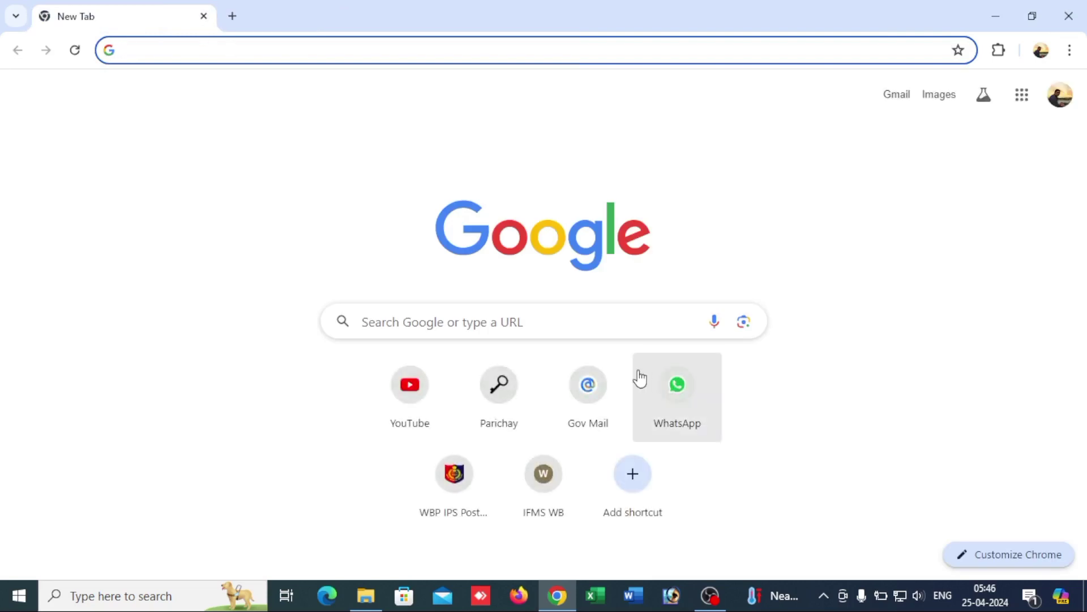
pyautogui.click(607, 319)
pyautogui.write('parichay')
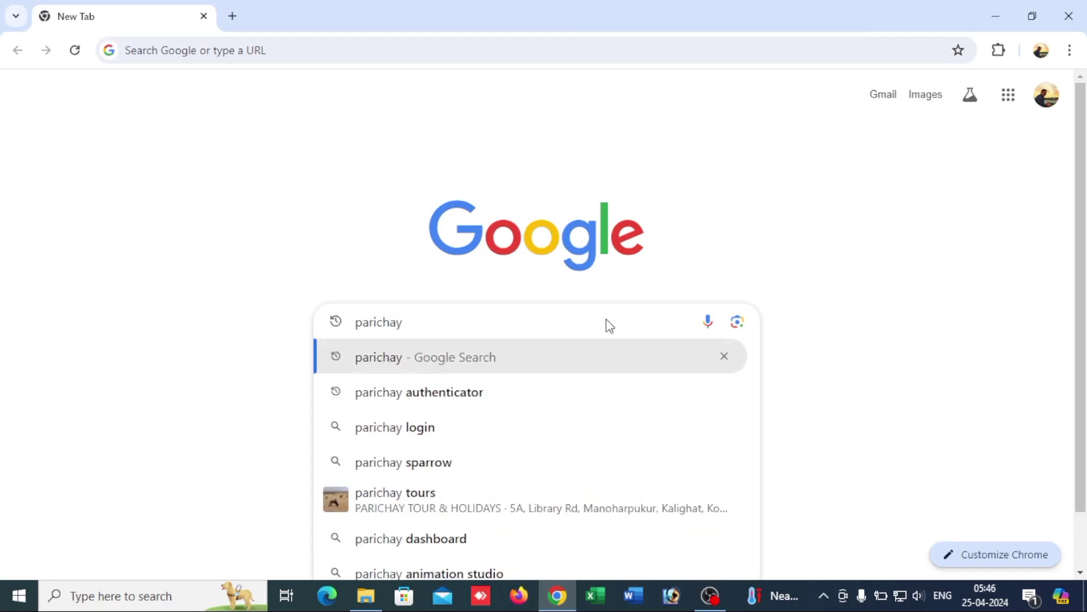
pyautogui.press('Return')
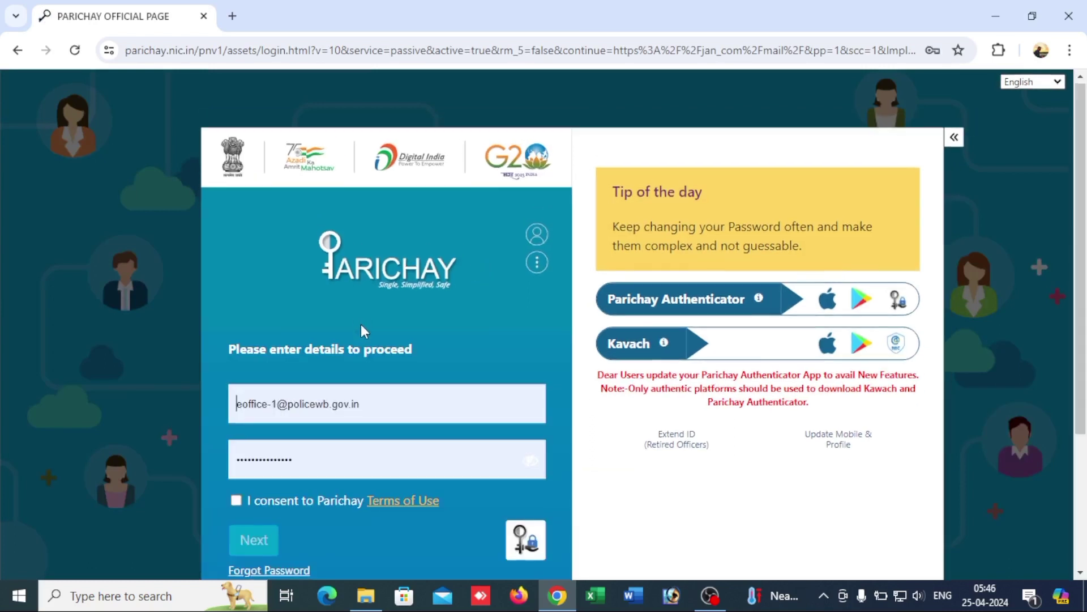
pyautogui.scroll(-1, 376, 382)
# Step: Accept the Parichay terms, dismiss the Signer.Digital popup, and submit the username and password
pyautogui.click(236, 421)
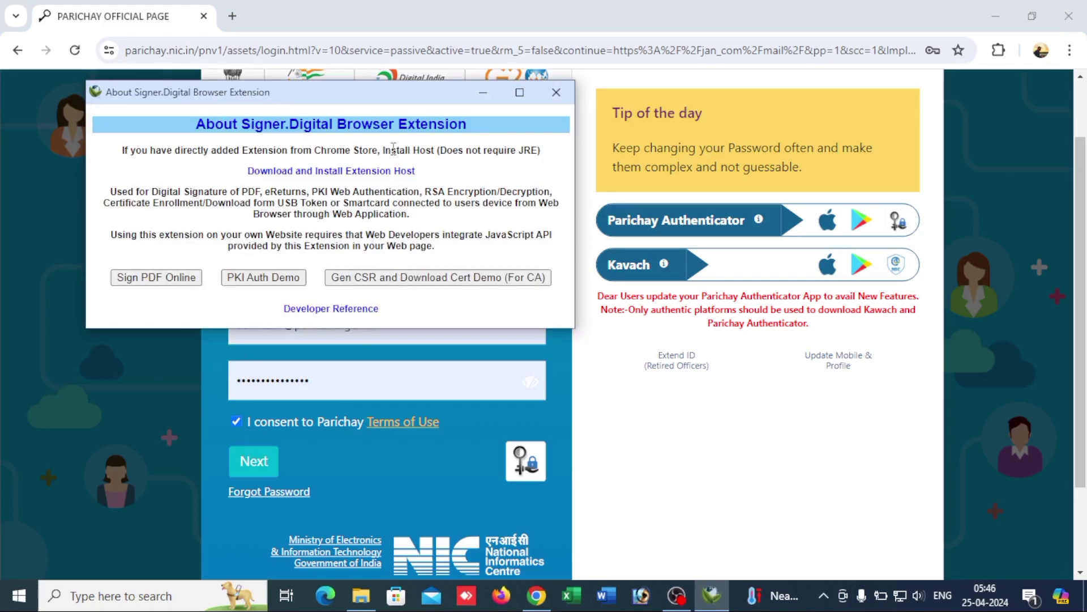
pyautogui.click(564, 93)
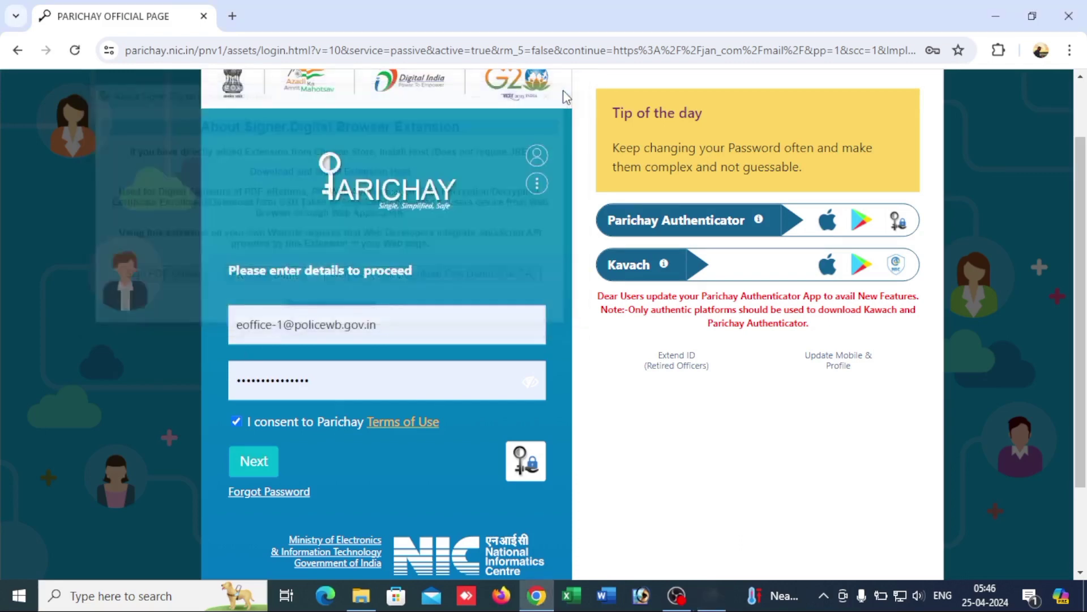
pyautogui.click(334, 387)
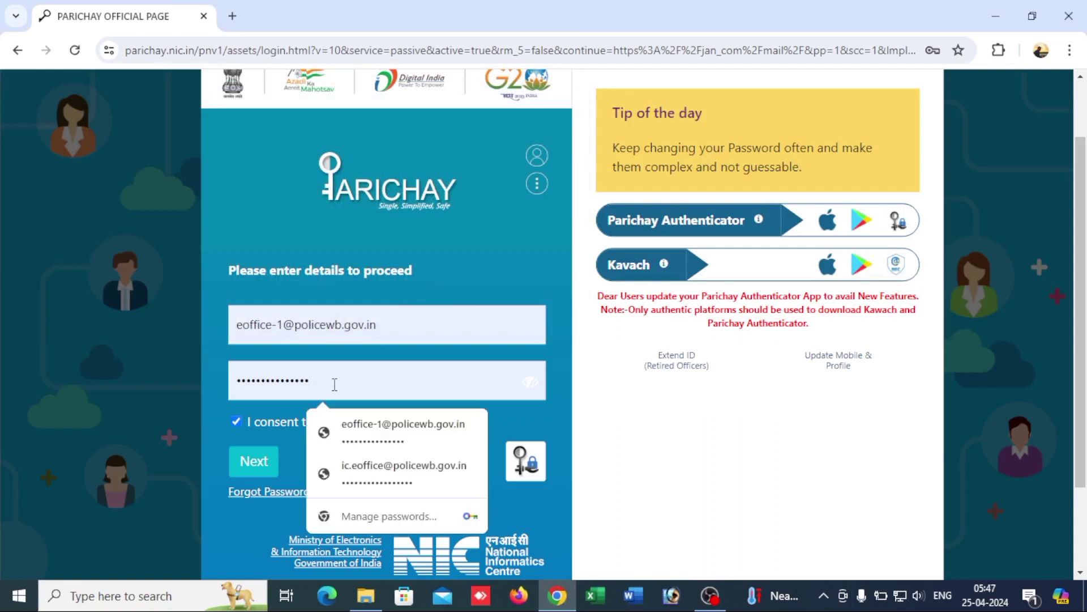
pyautogui.click(258, 470)
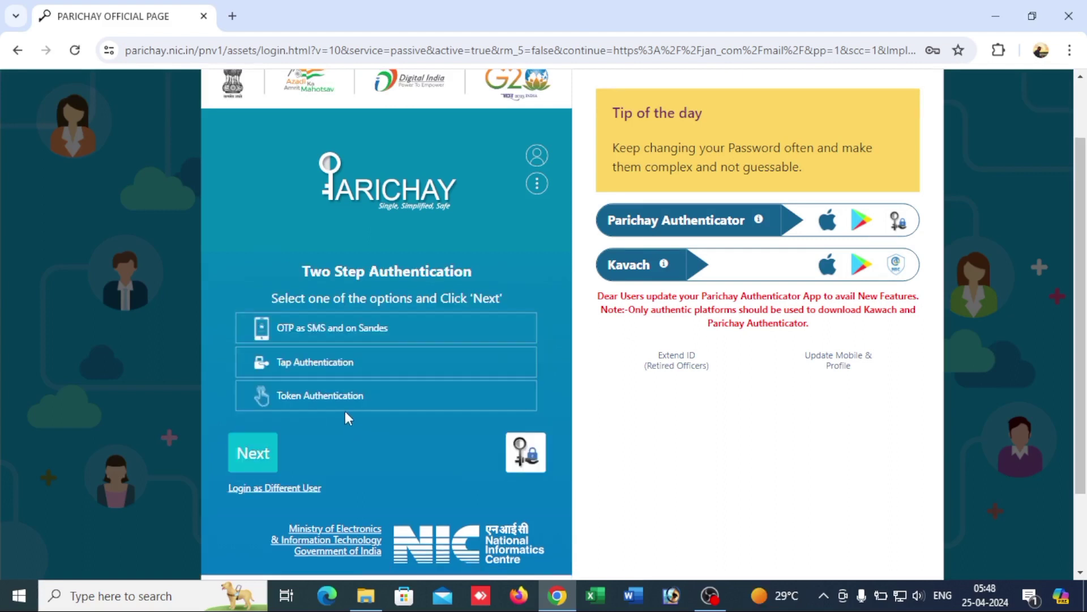
# Step: Verify sign-in with the six-digit one-time password via OTP as SMS and on Sandes
pyautogui.click(391, 334)
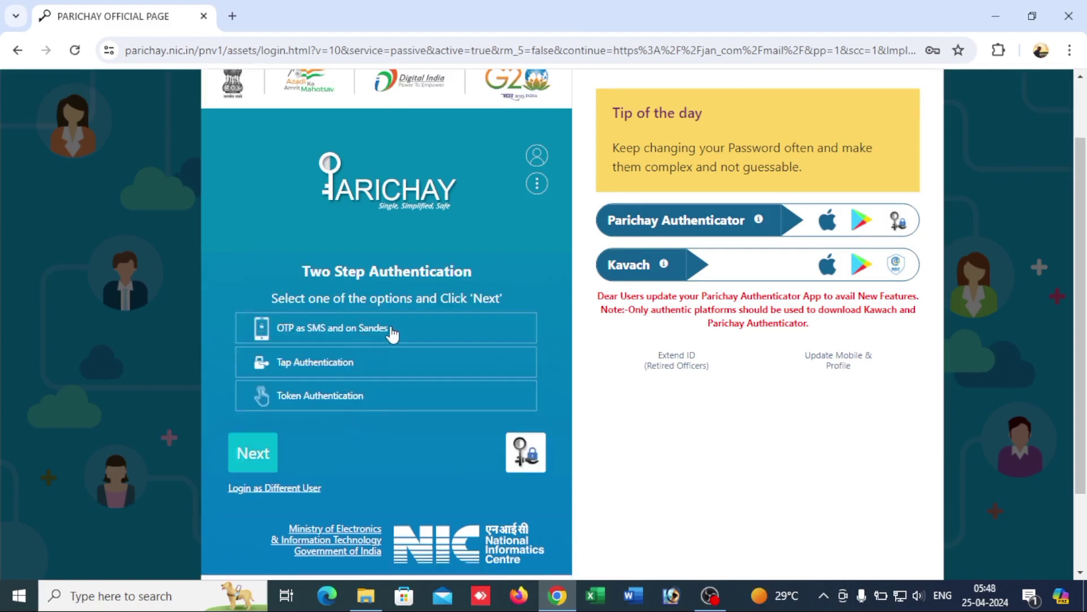
pyautogui.click(249, 462)
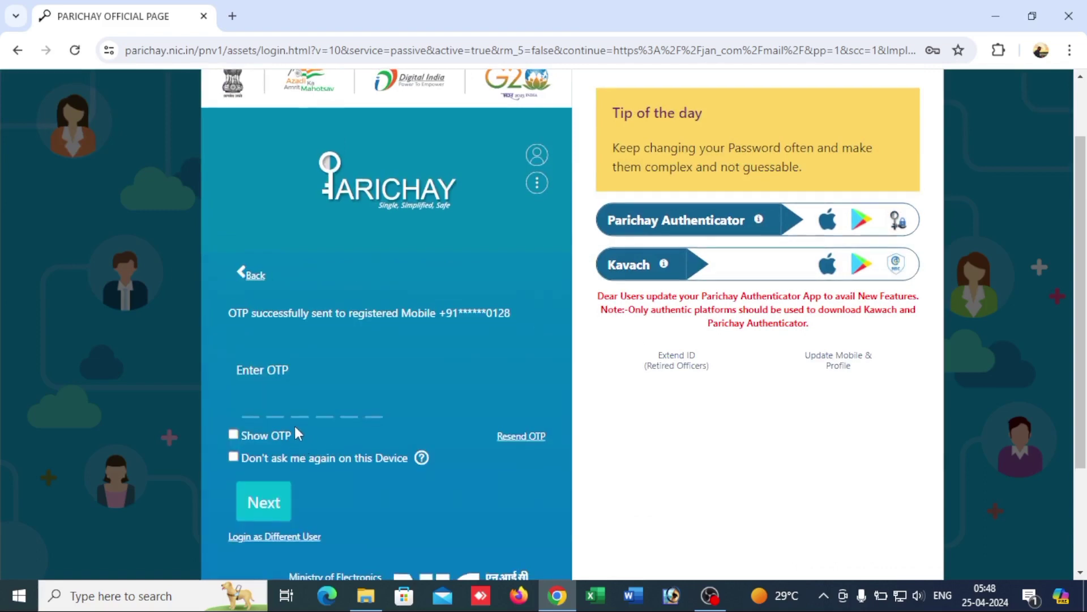
pyautogui.click(251, 415)
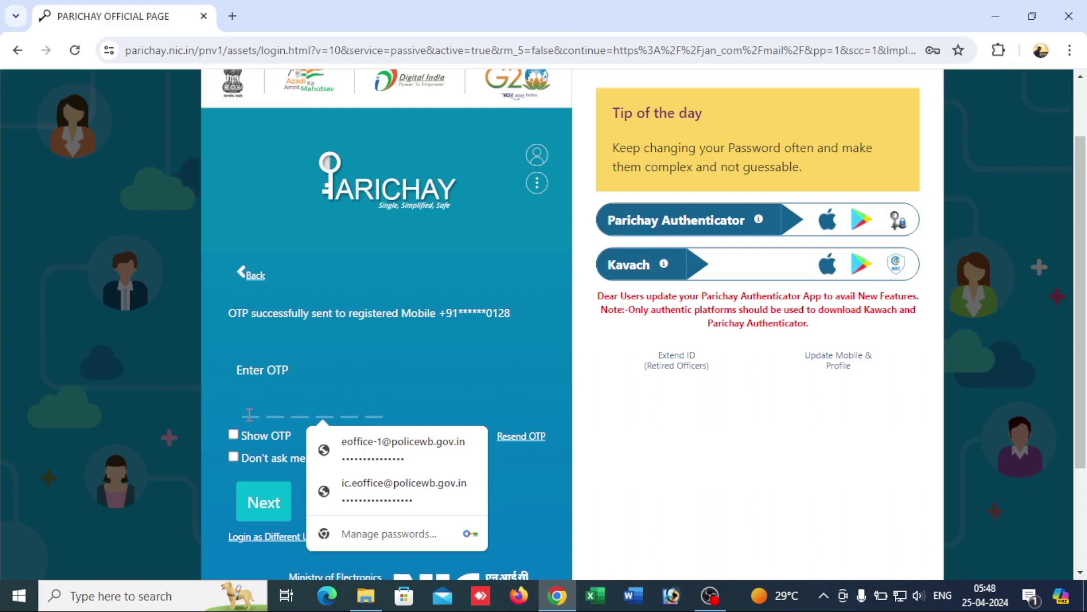
pyautogui.write('••••••')
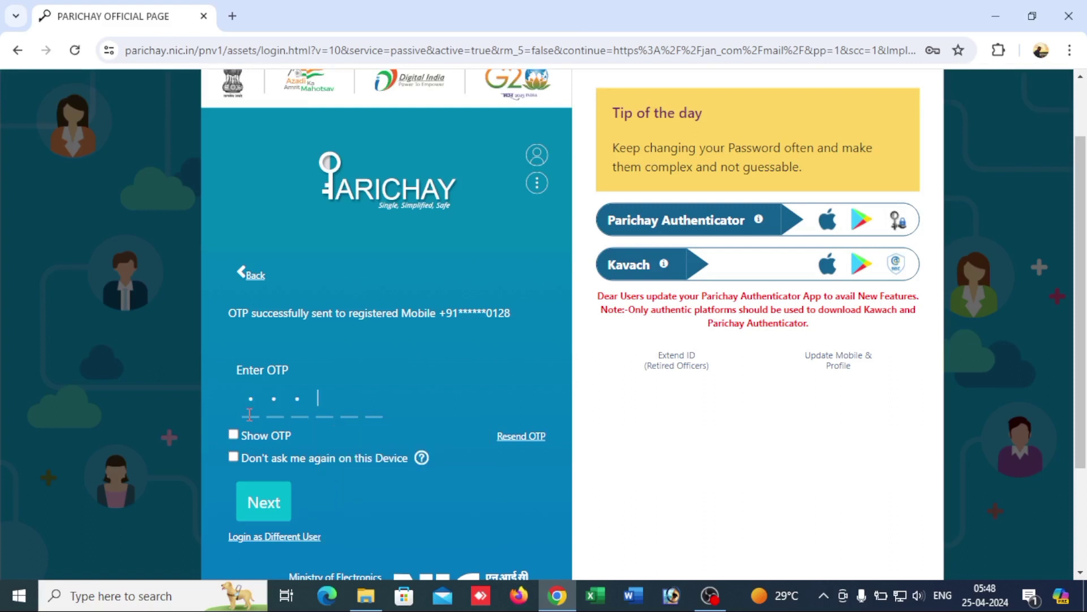
pyautogui.scroll(-2, 250, 442)
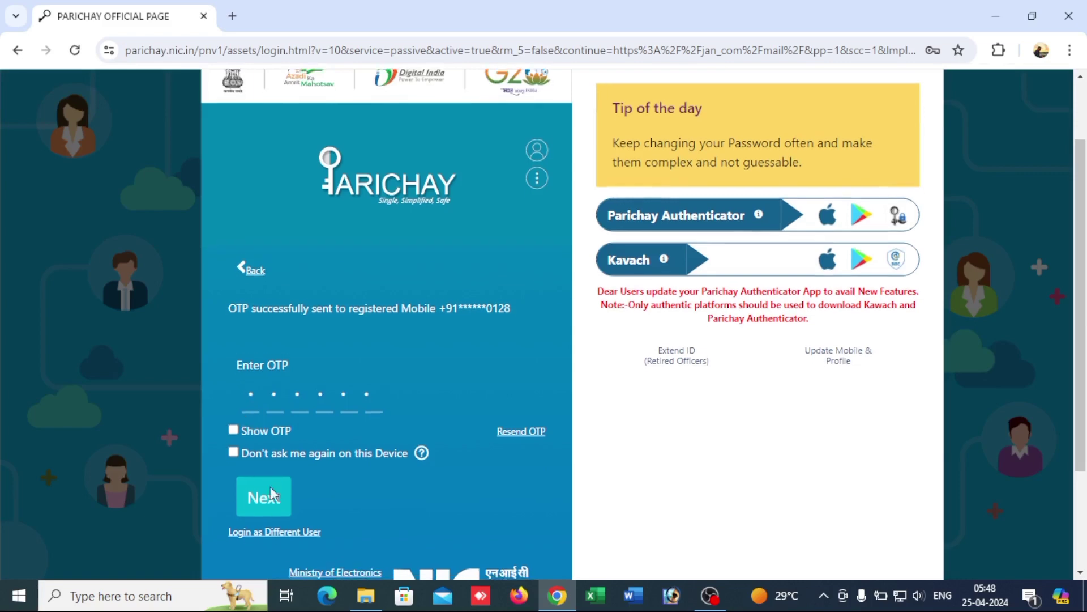
pyautogui.click(263, 422)
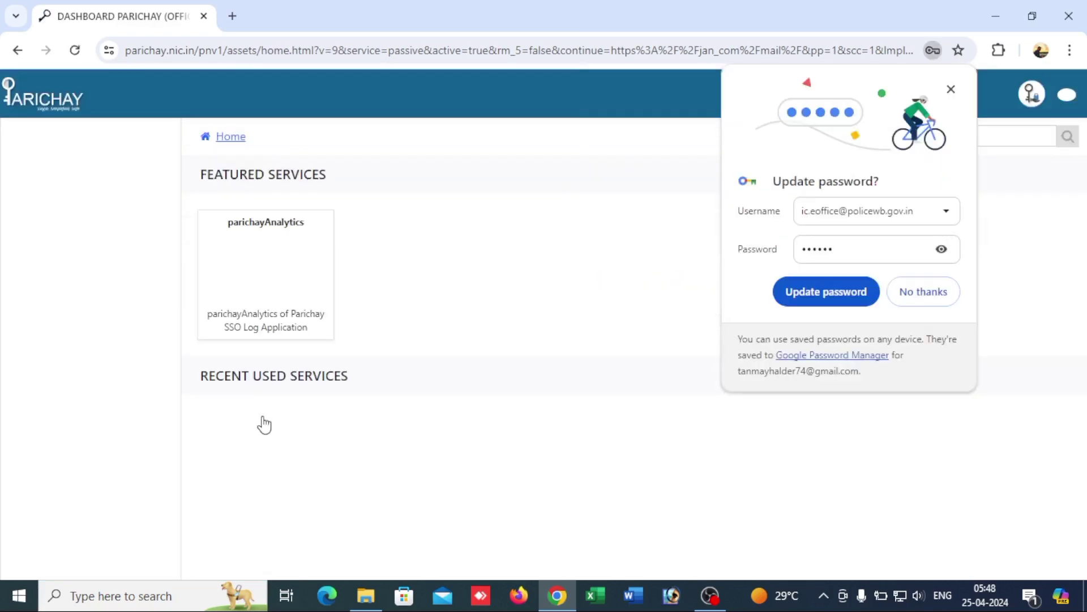
# Step: Decline the password update, open eOfficeWBP in a new tab, and enter File Management System
pyautogui.click(923, 291)
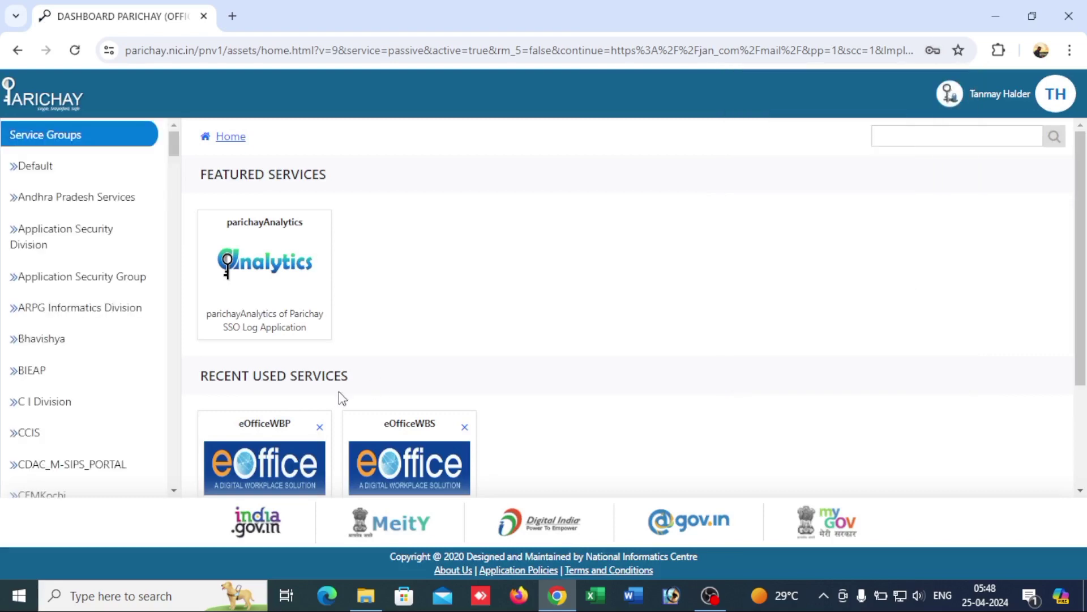
pyautogui.click(260, 451)
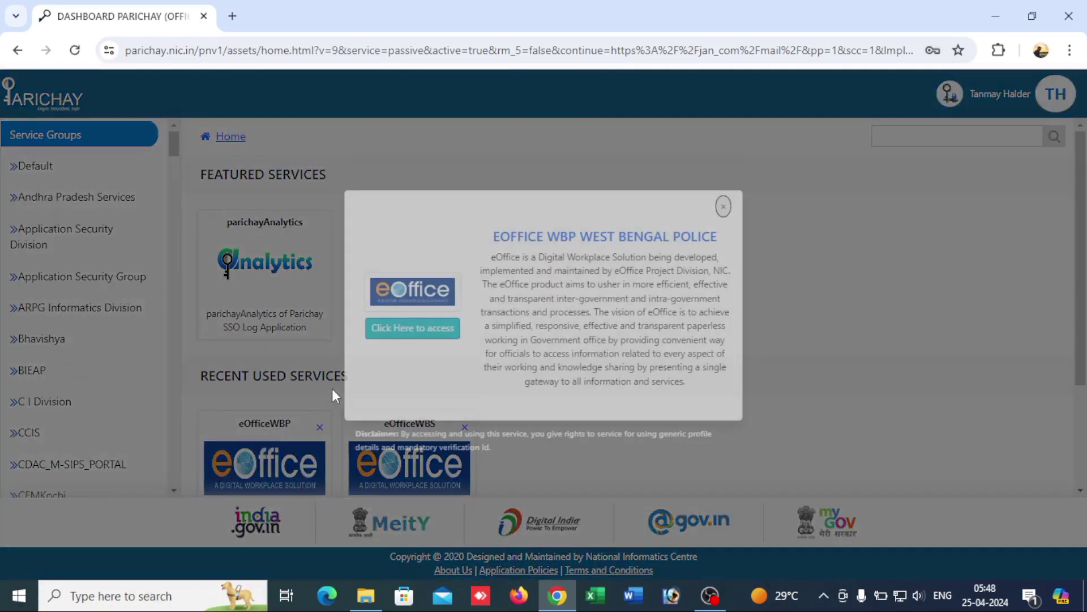
pyautogui.click(414, 328)
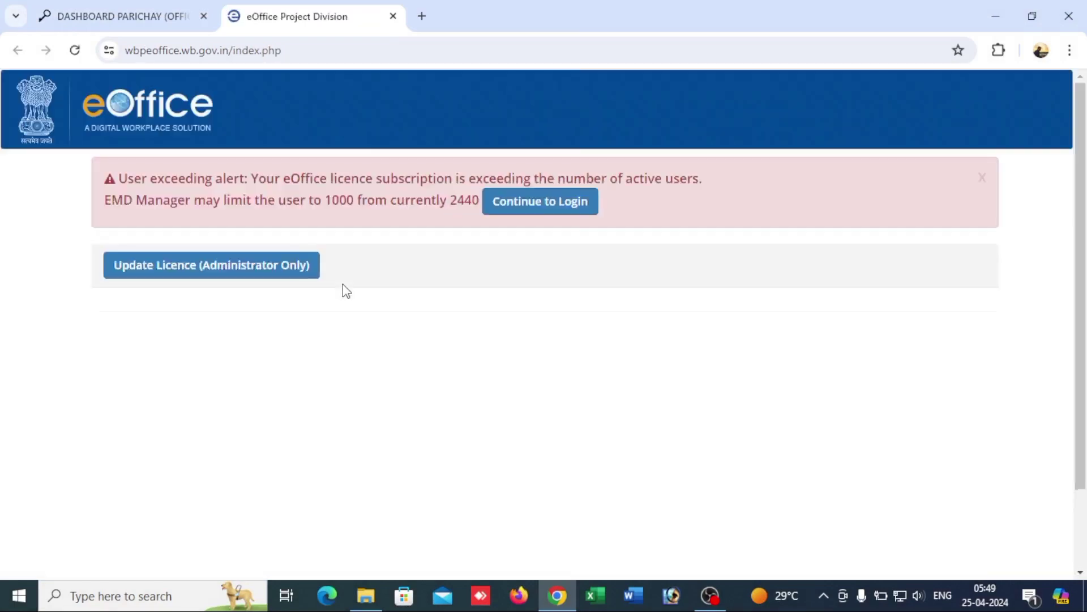
pyautogui.click(535, 207)
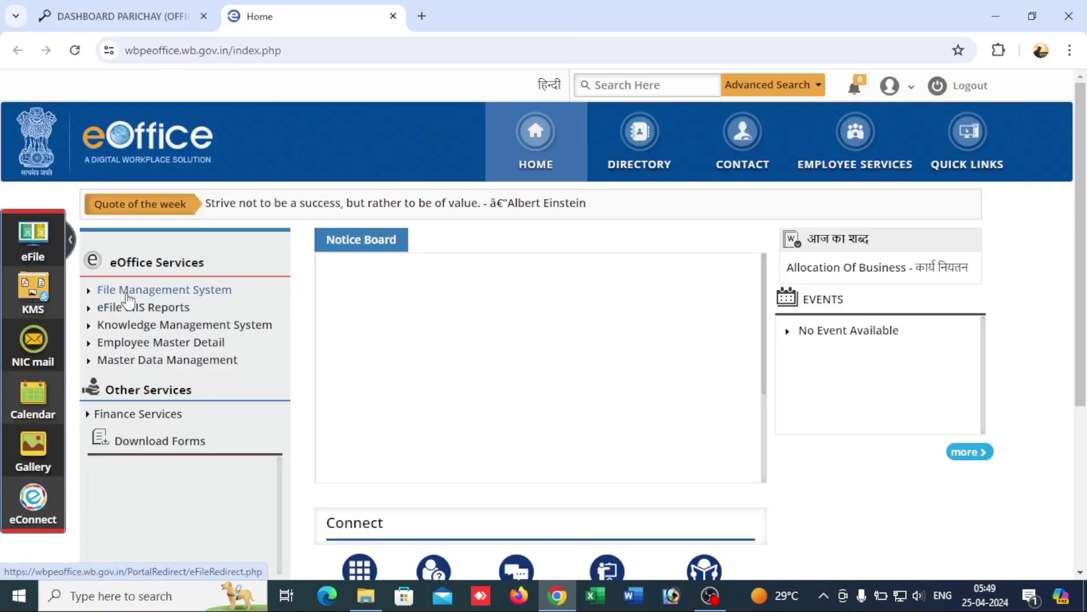
pyautogui.click(127, 293)
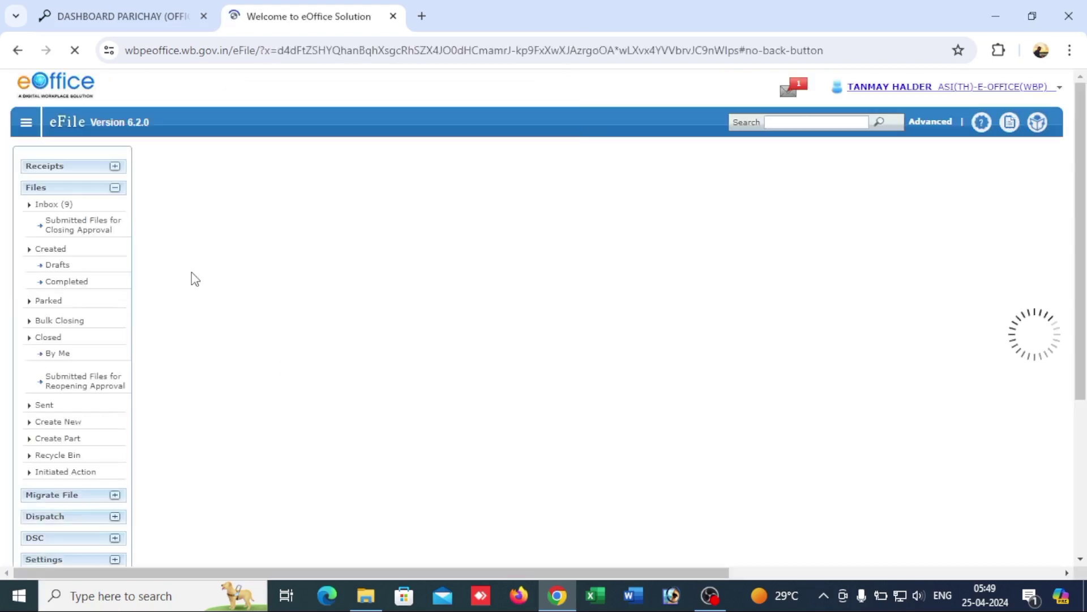
# Step: Register the token's IDSign digital signing certificate on eFile's DSC Registration page
pyautogui.click(65, 192)
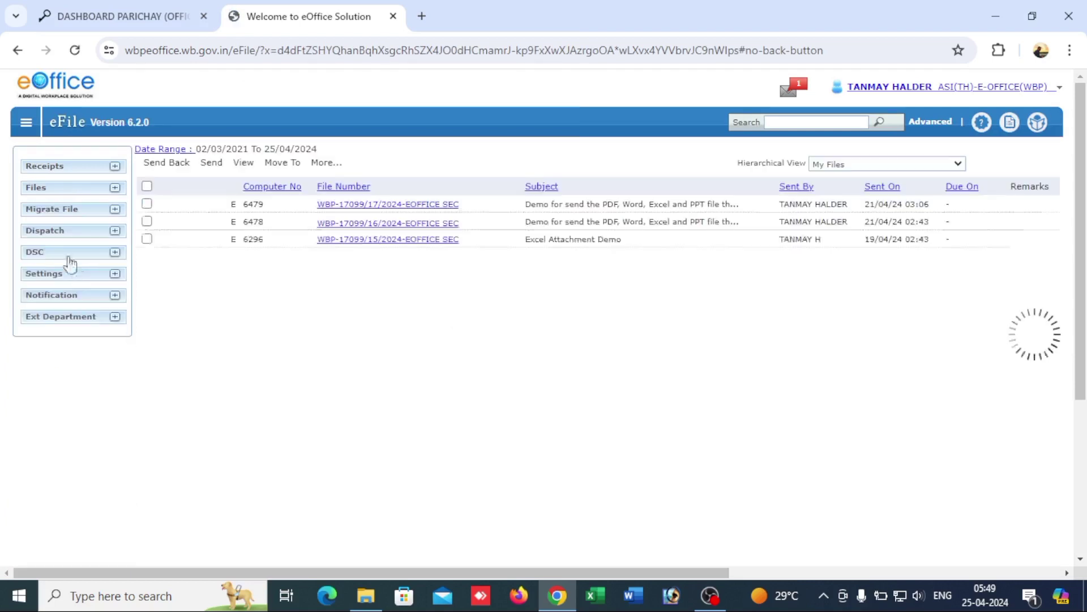
pyautogui.click(78, 256)
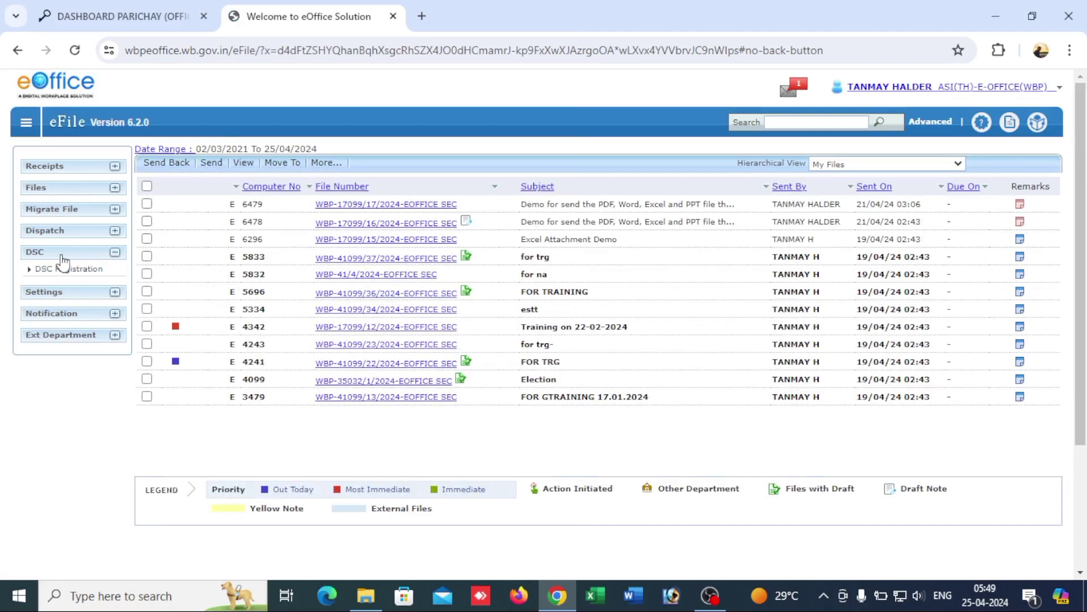
pyautogui.click(57, 271)
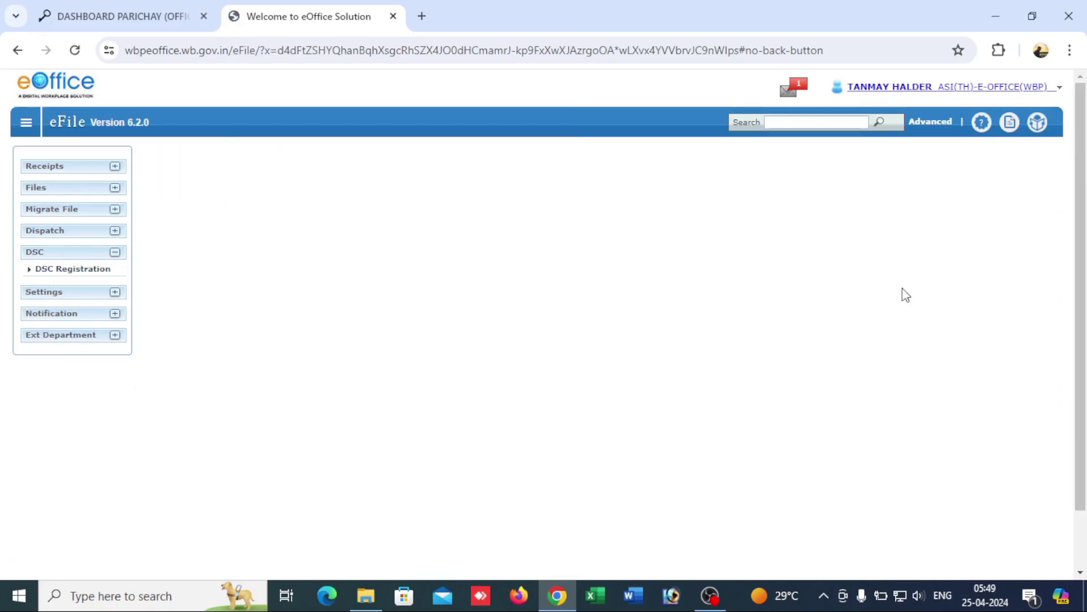
pyautogui.click(996, 163)
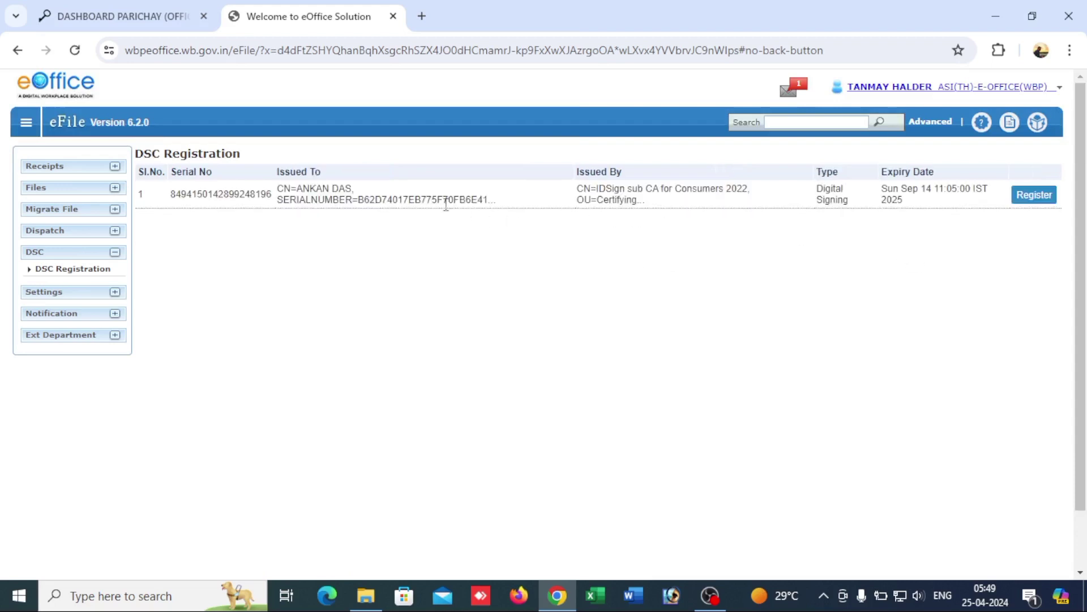
pyautogui.click(1036, 197)
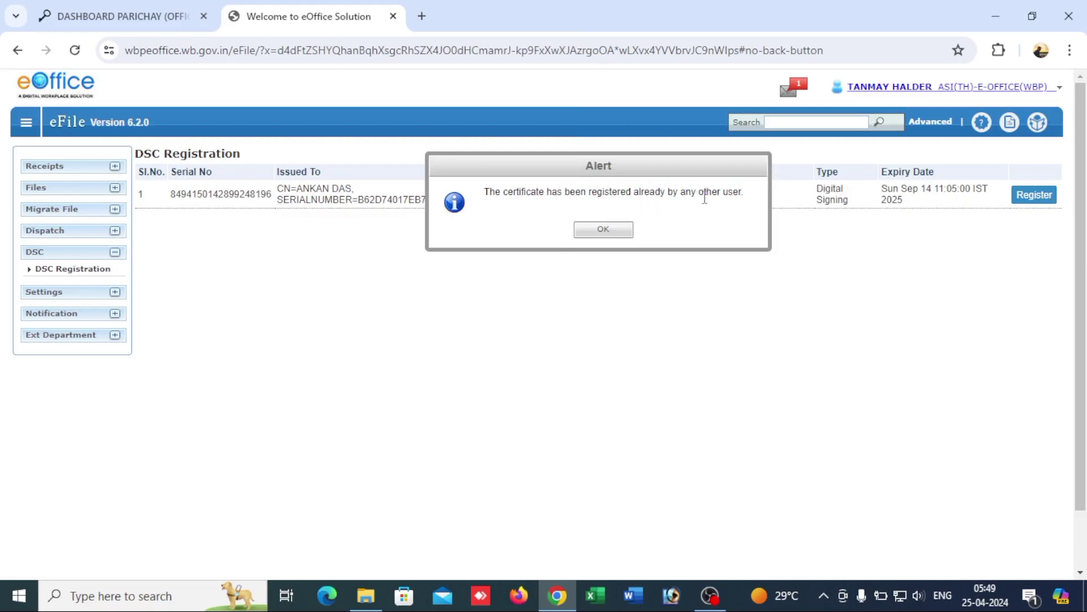
# Step: Dismiss the 'already registered by another user' alert and sign out to the Parichay login
pyautogui.moveTo(484, 192); pyautogui.dragTo(751, 194)
pyautogui.click(747, 197)
pyautogui.click(605, 232)
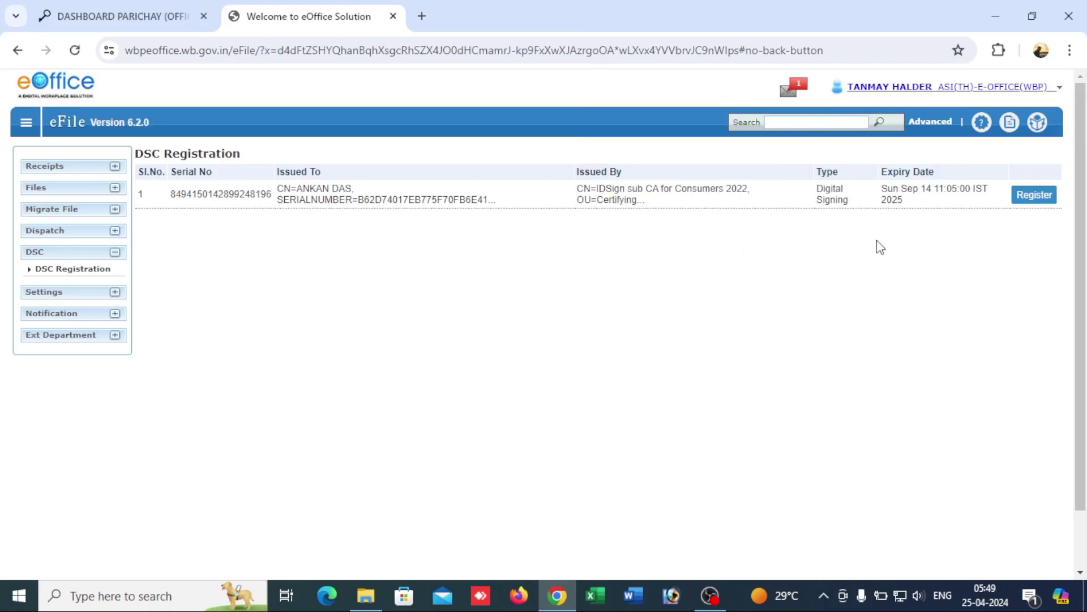
pyautogui.click(1002, 91)
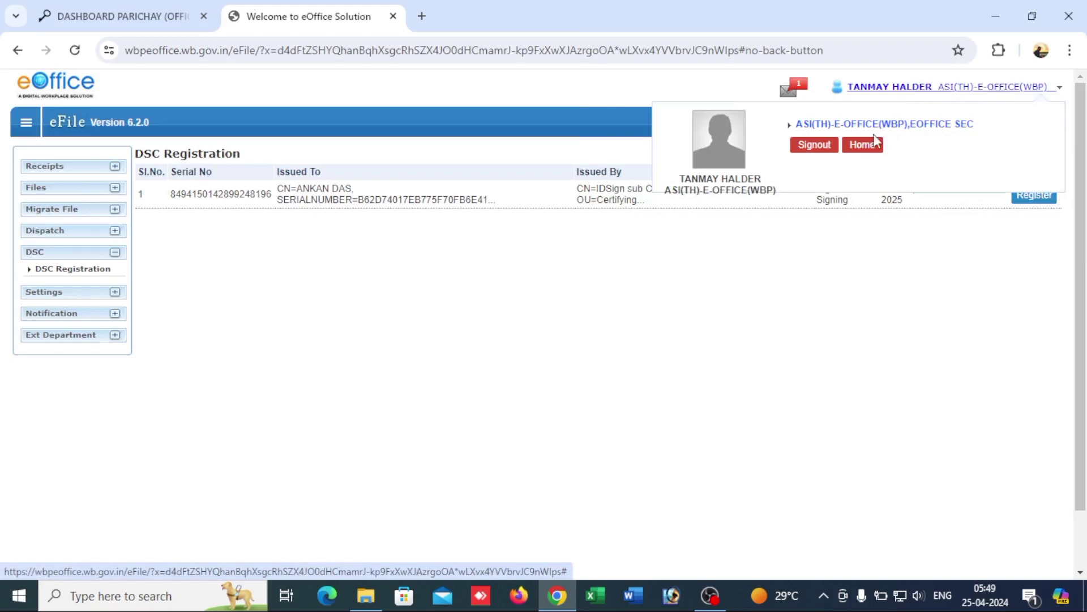
pyautogui.click(830, 146)
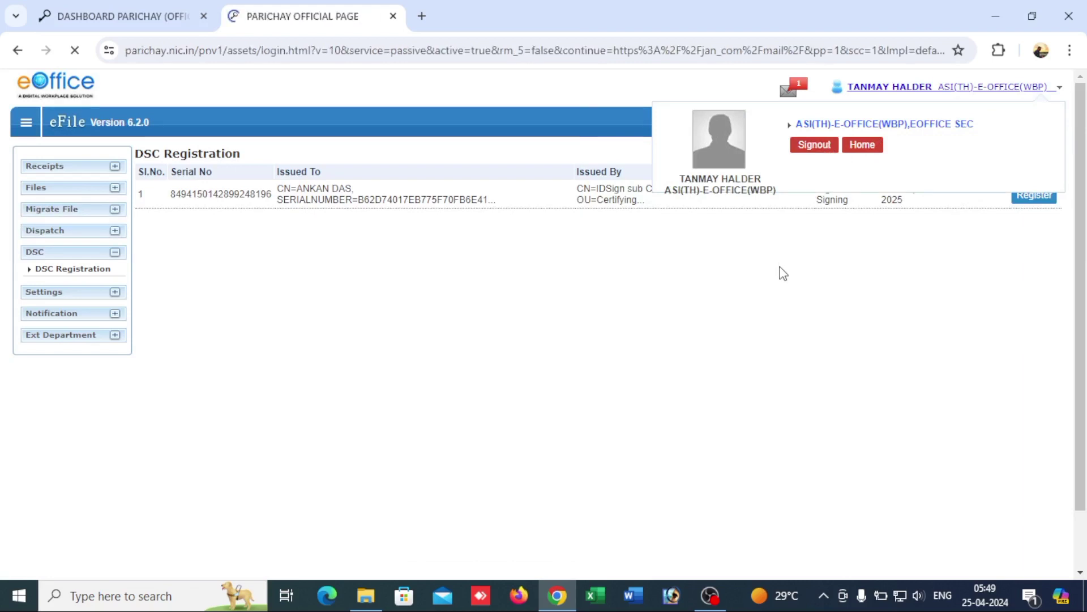
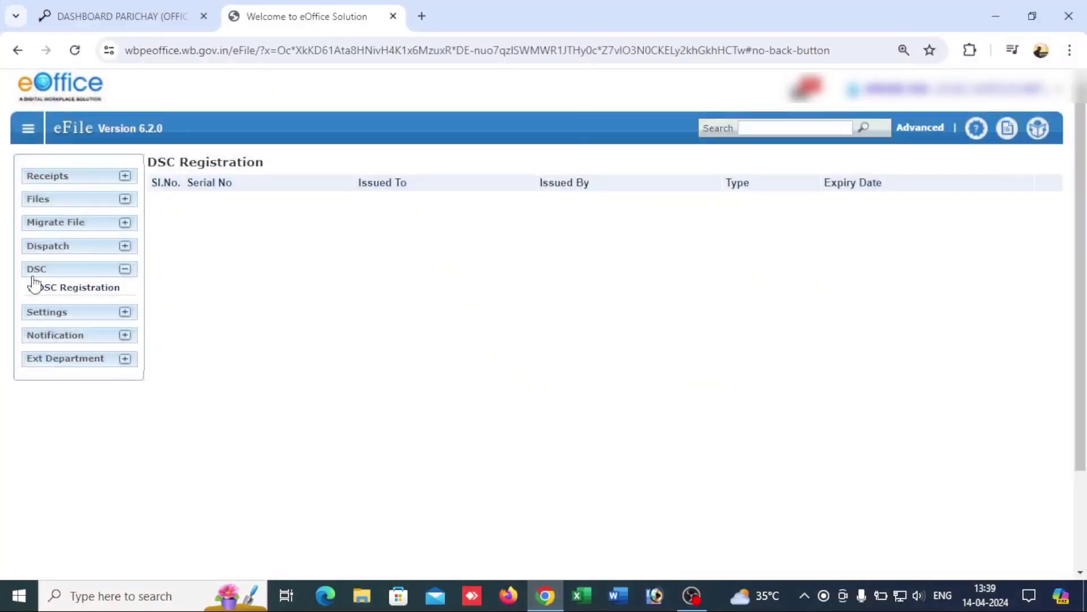
# Step: Register the token's signing certificate under DSC Registration, verifying it with the user PIN
pyautogui.click(36, 270)
pyautogui.click(52, 272)
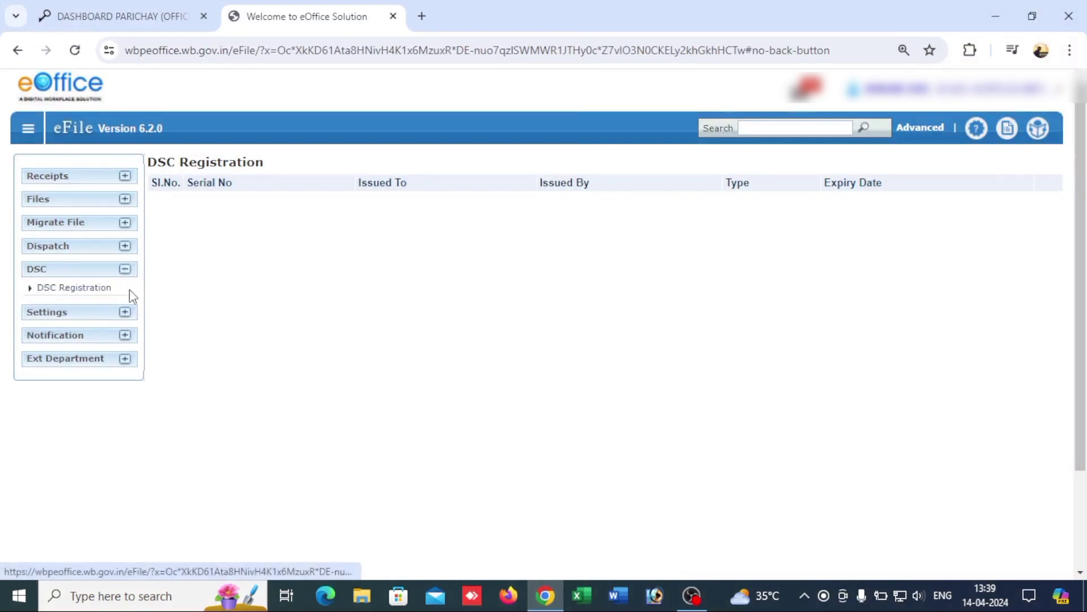
pyautogui.click(69, 289)
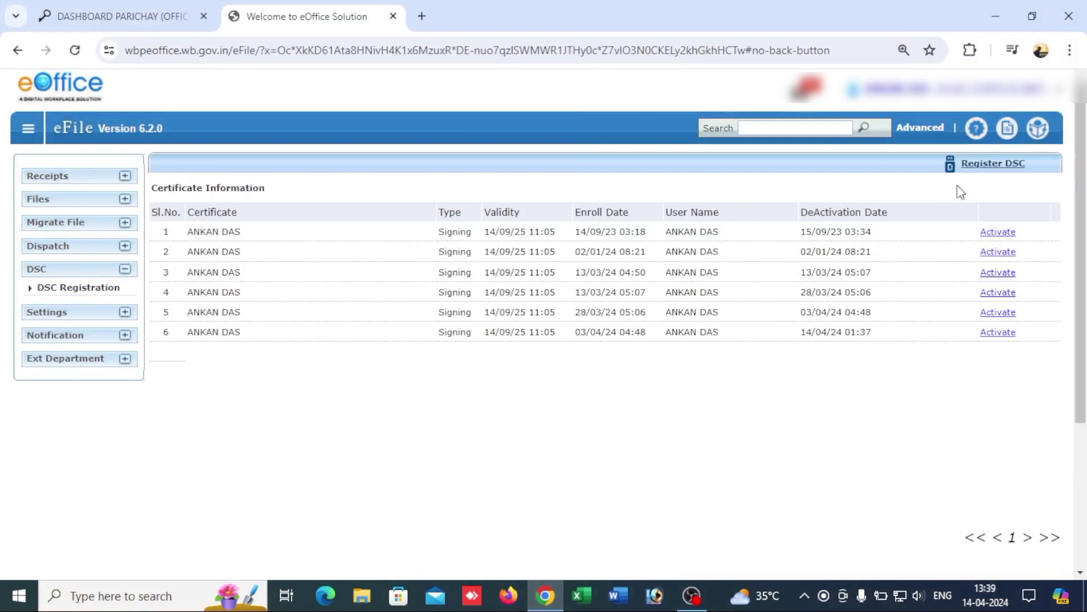
pyautogui.click(992, 167)
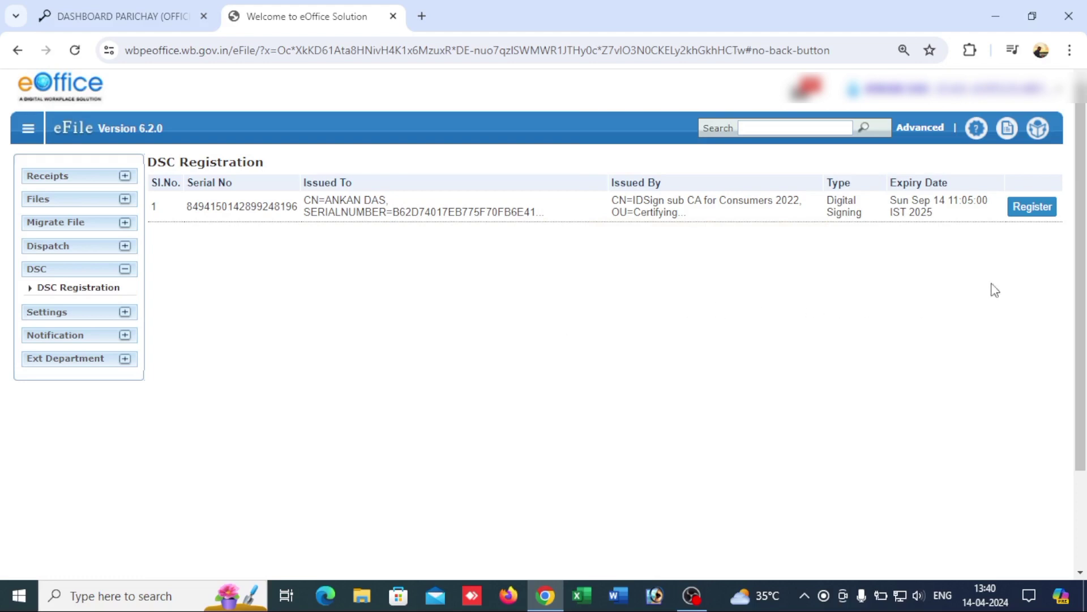
pyautogui.click(1032, 207)
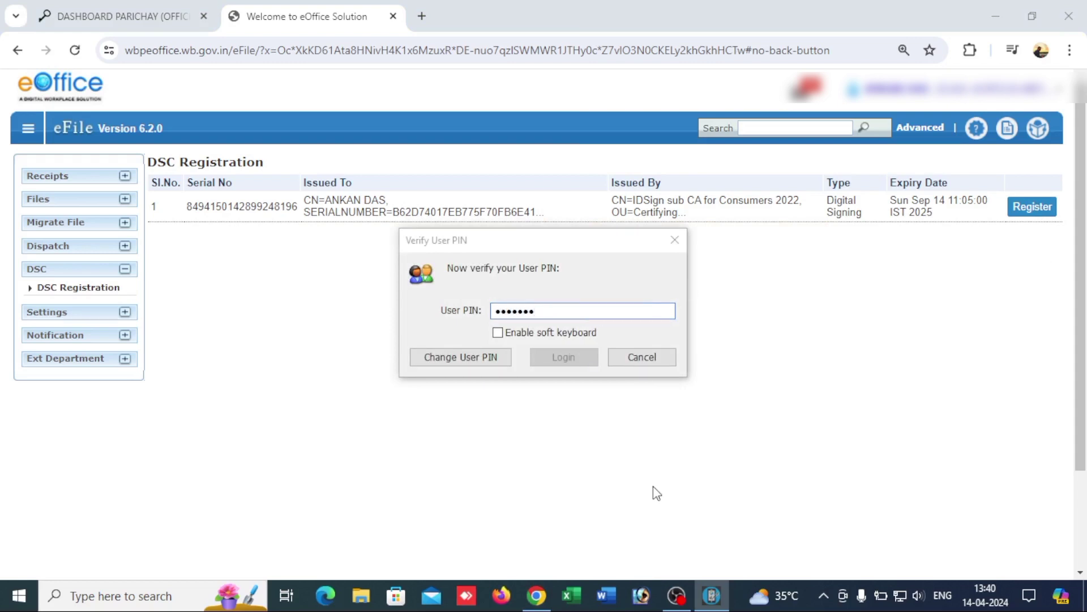
pyautogui.write('*')
pyautogui.click(573, 356)
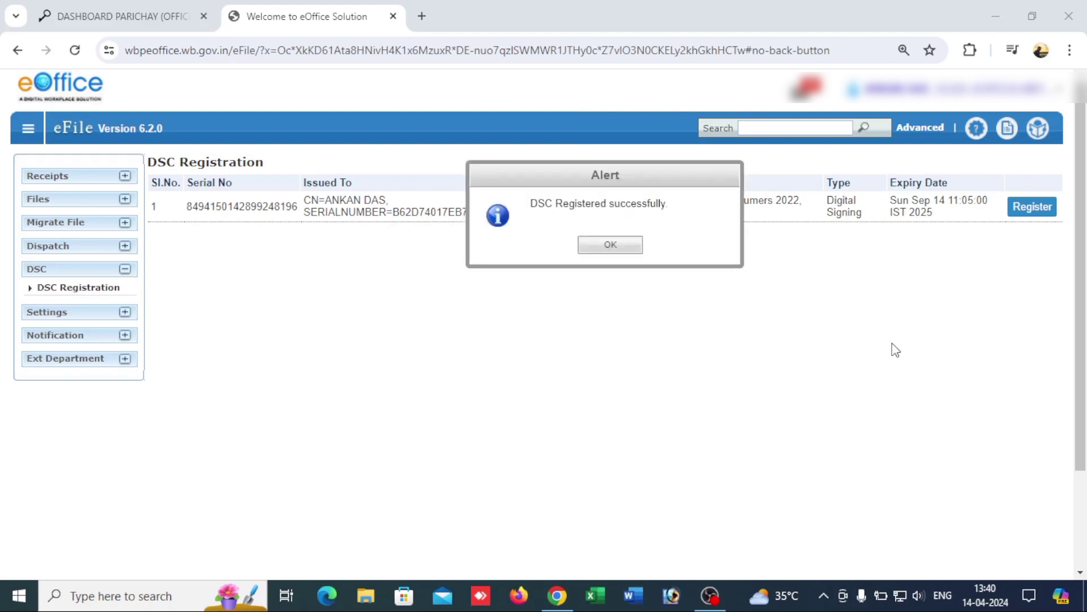
pyautogui.click(626, 242)
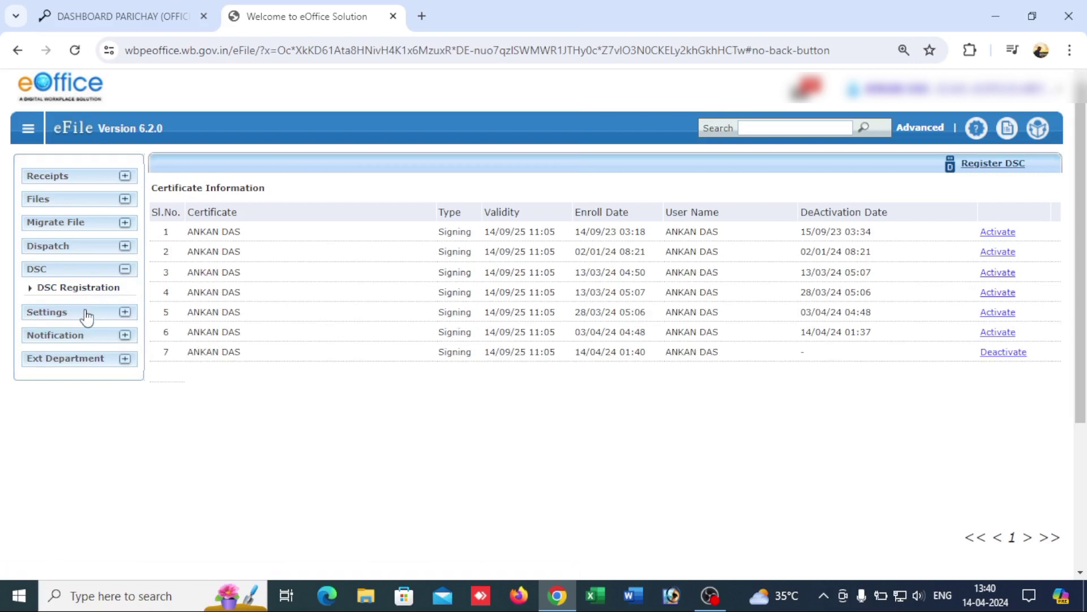
# Step: Save the DSC preference as Signing in Preferences, then open the Files inbox
pyautogui.click(86, 313)
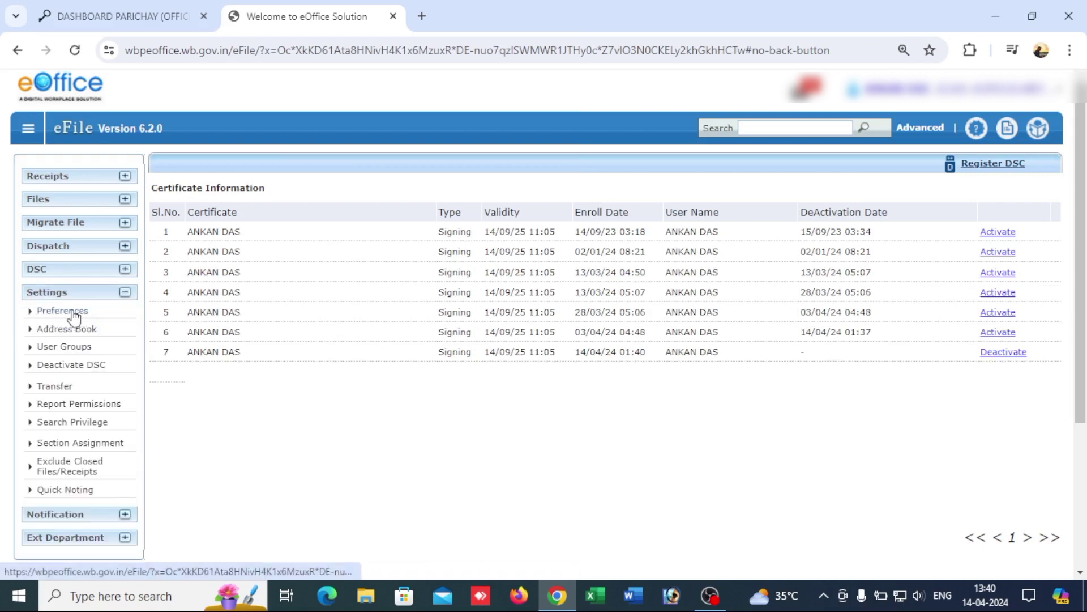
pyautogui.click(74, 312)
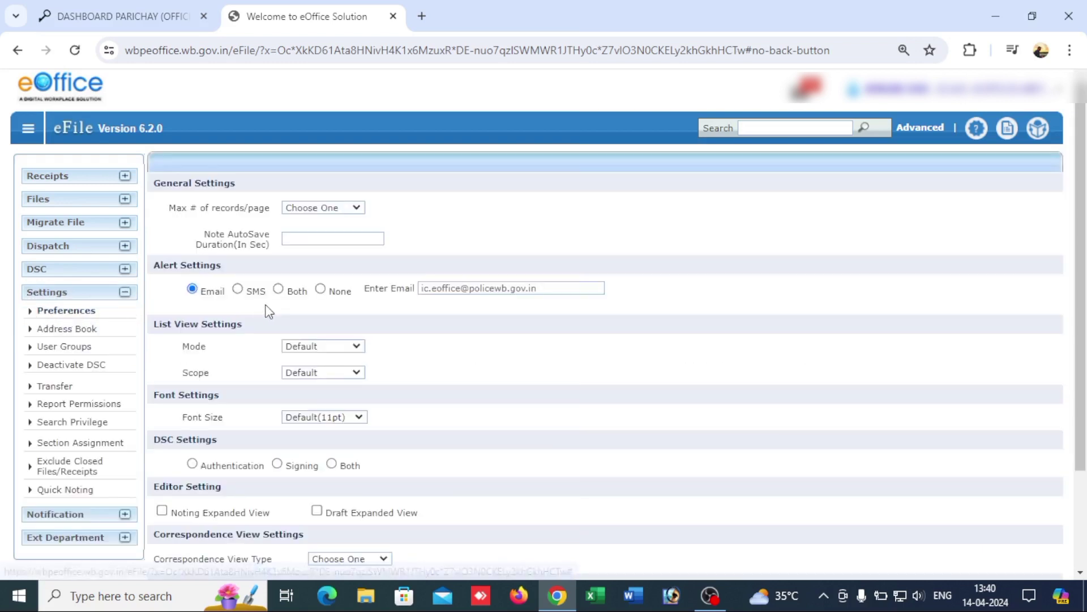
pyautogui.scroll(-1, 291, 351)
pyautogui.scroll(-1, 271, 359)
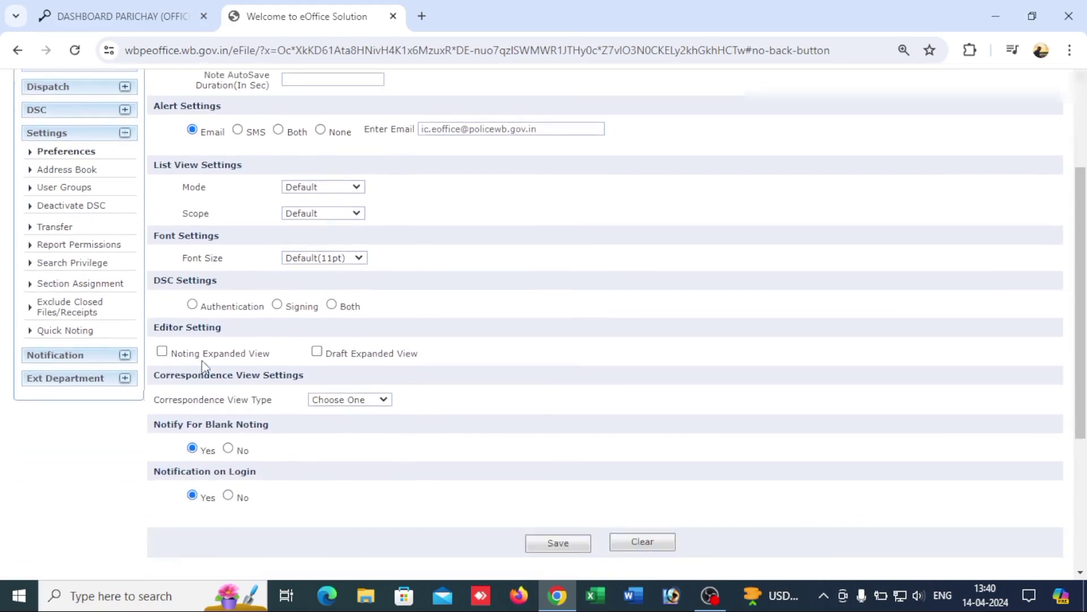
pyautogui.click(278, 305)
pyautogui.scroll(-1, 193, 297)
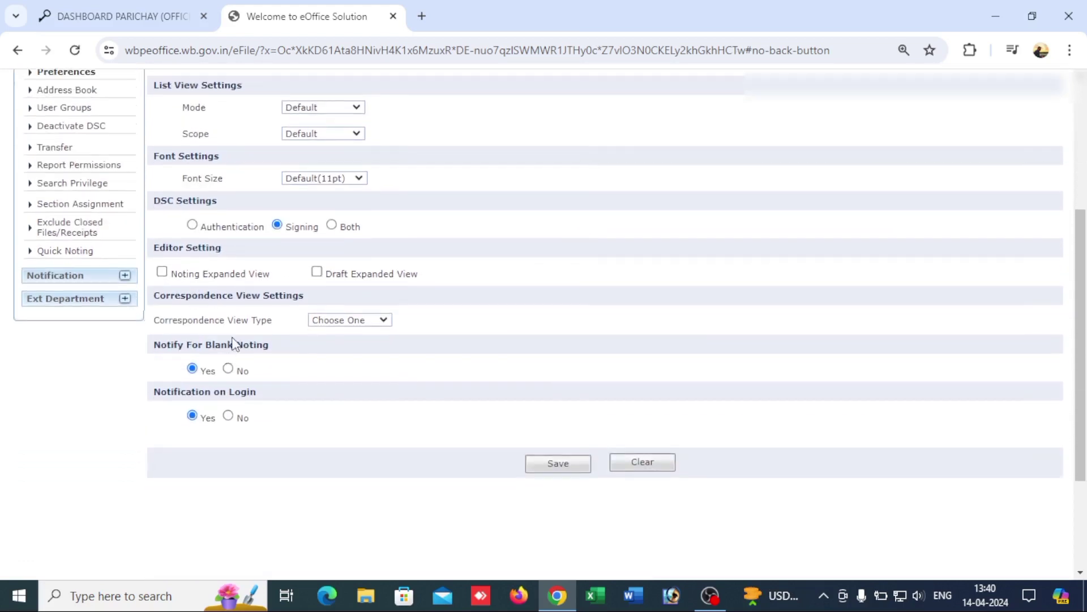
pyautogui.scroll(1, 254, 307)
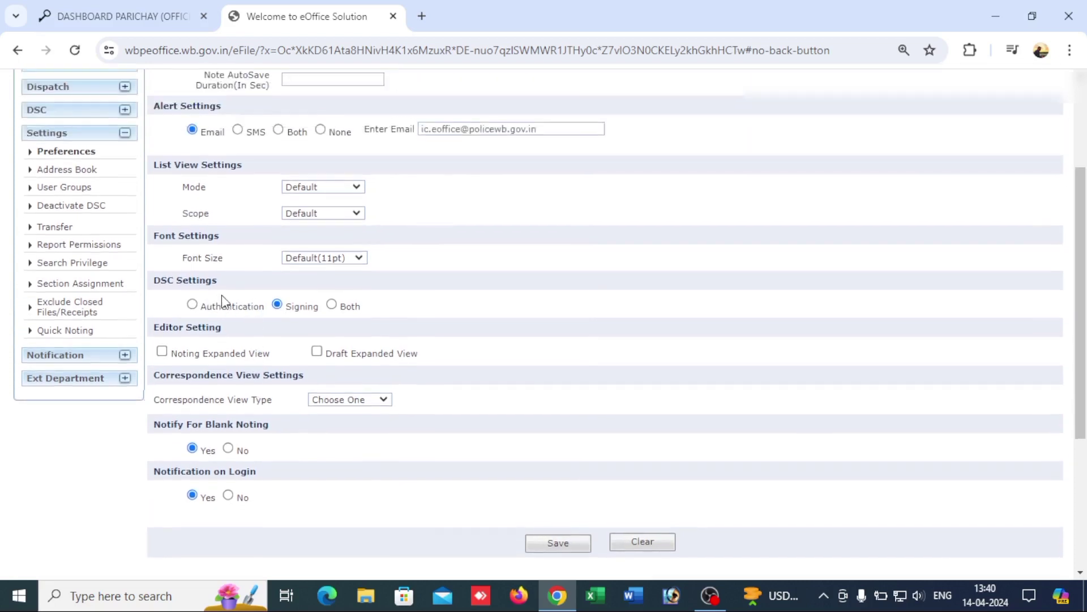
pyautogui.scroll(2, 224, 300)
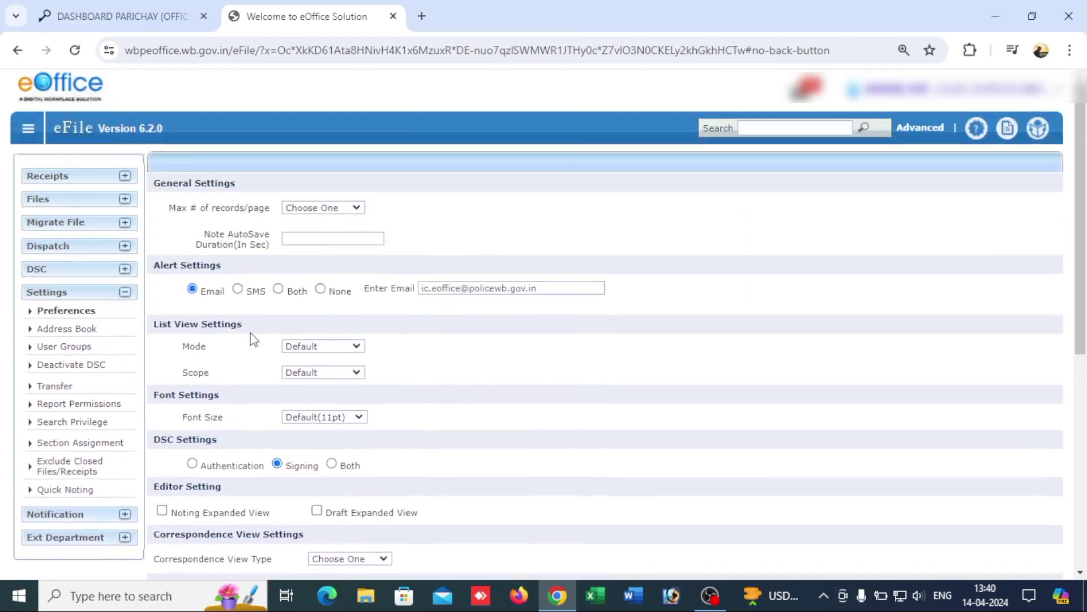
pyautogui.scroll(-1, 368, 397)
pyautogui.scroll(-2, 498, 453)
pyautogui.click(559, 465)
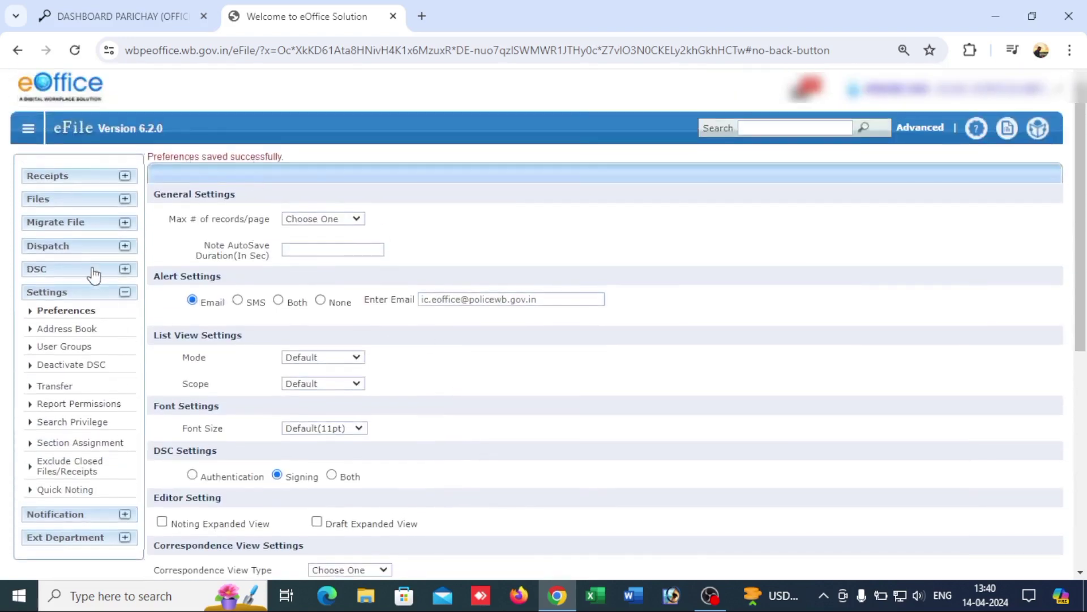
pyautogui.click(85, 208)
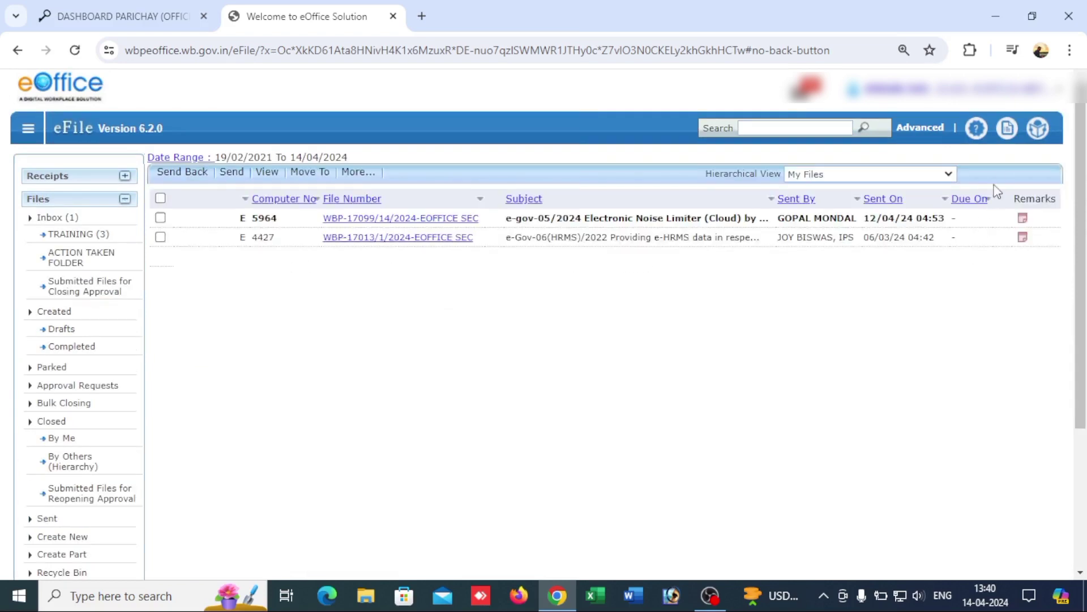
# Step: Sign out and back into eFile, then open file 3772, 'Training on 30.01.24'
pyautogui.click(977, 102)
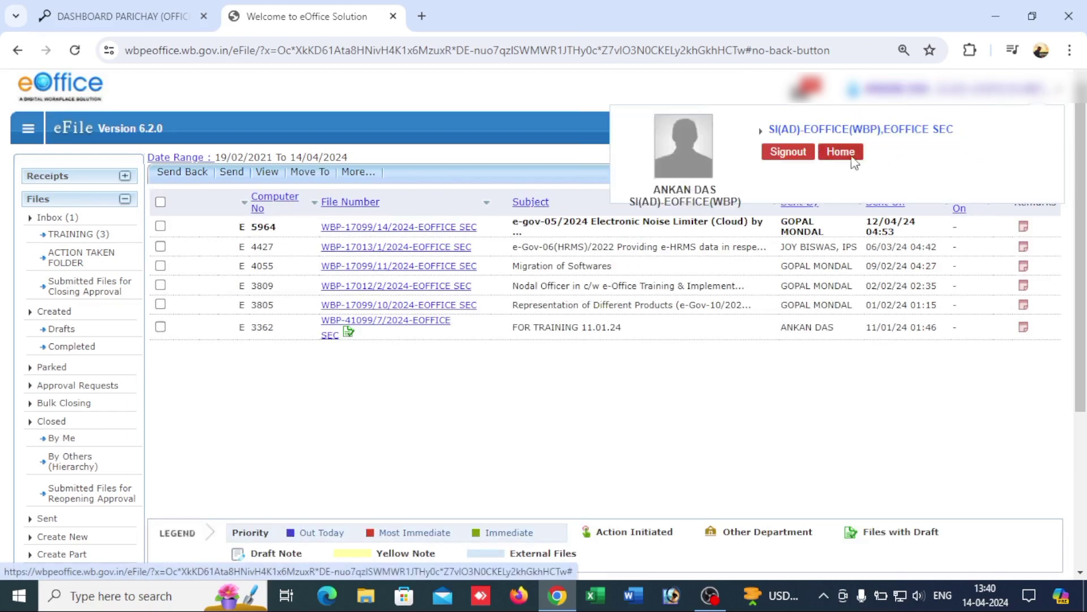
pyautogui.click(799, 154)
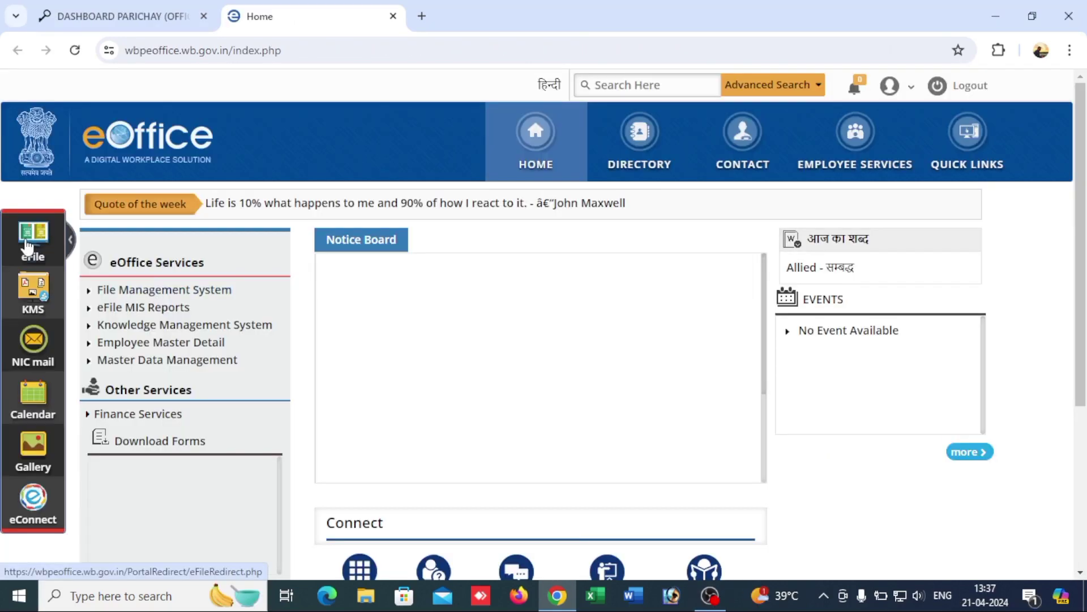
pyautogui.click(32, 239)
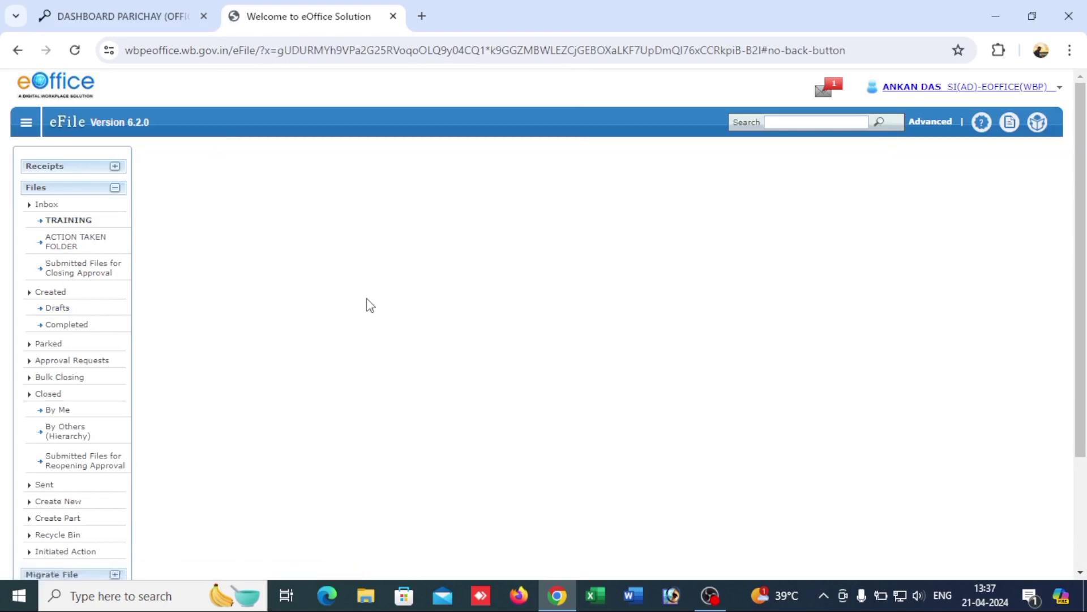
pyautogui.click(389, 275)
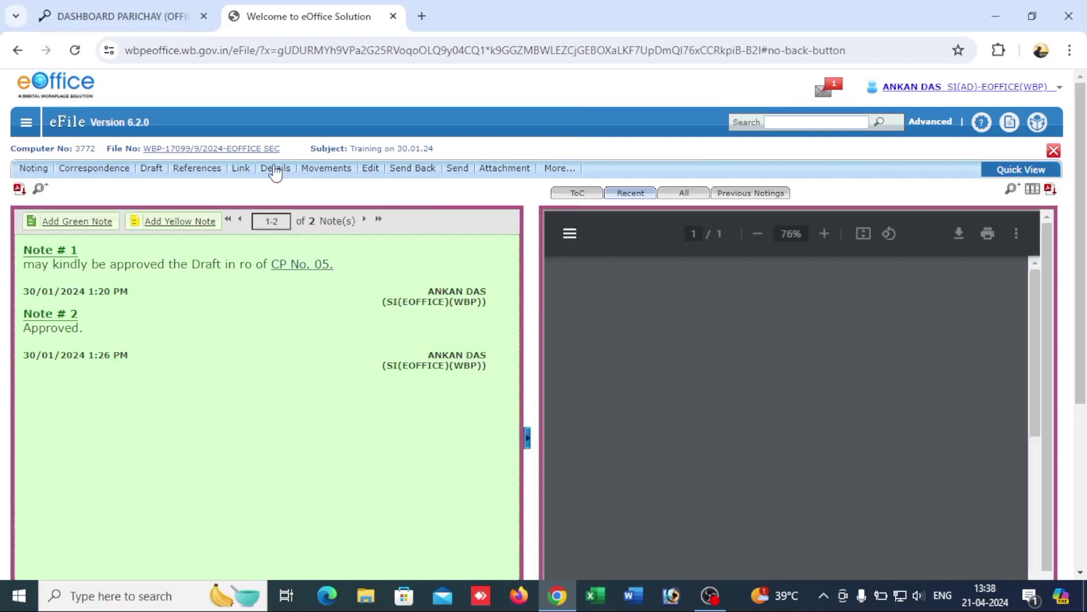
pyautogui.moveTo(151, 169)
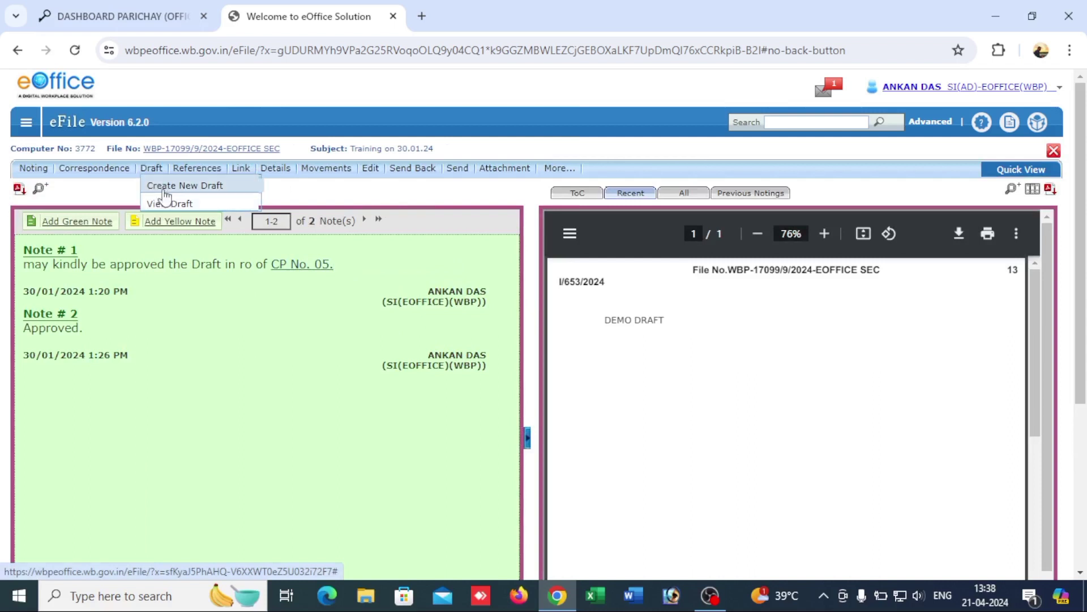
# Step: Create a new draft reading 'Demo Draft for Signature ....' with an indented '....Signature....' line
pyautogui.click(165, 186)
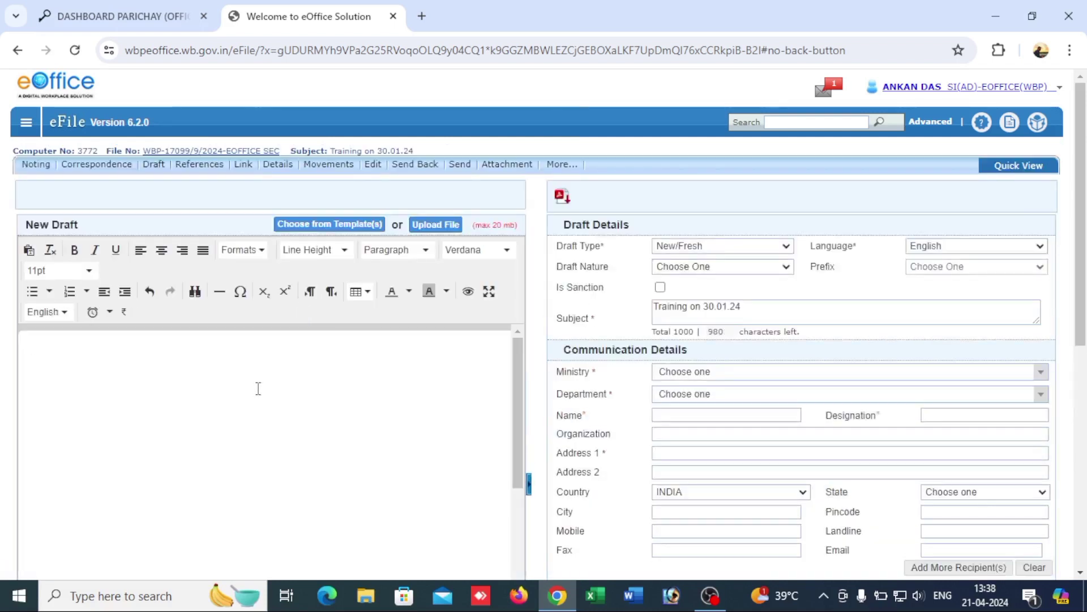
pyautogui.write('Demo Draft for Si')
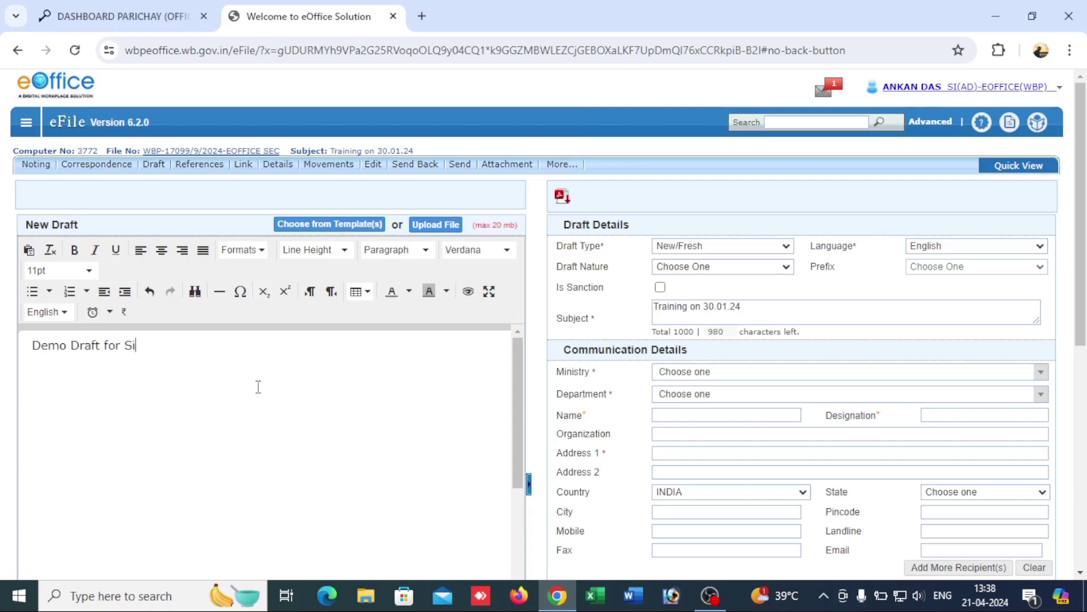
pyautogui.write('gnature ')
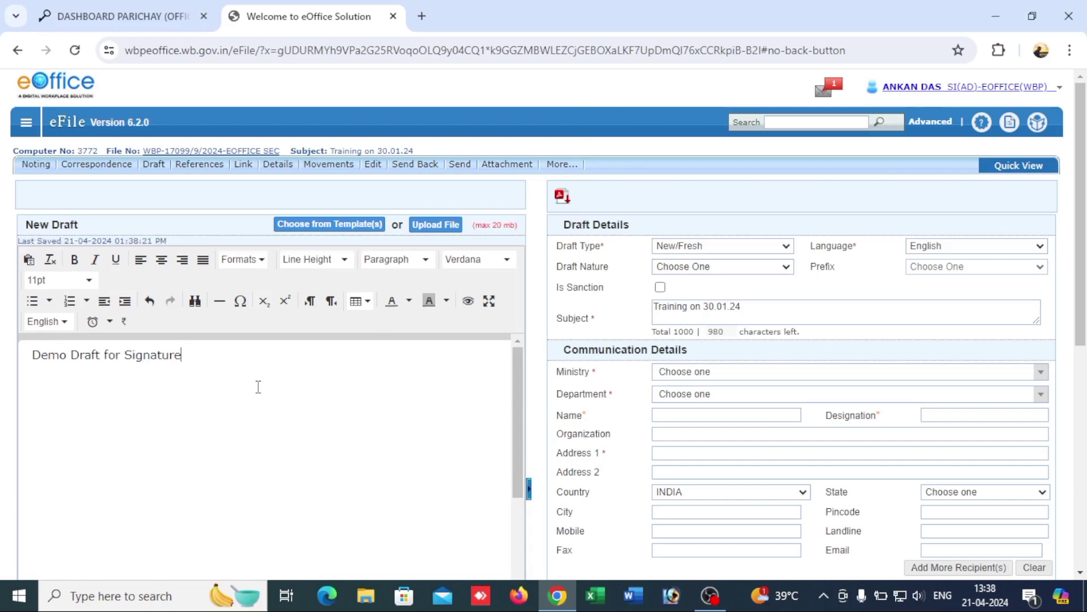
pyautogui.write('....')
pyautogui.press('Return')
pyautogui.scroll(-1, 270, 374)
pyautogui.press('Tab')
pyautogui.press('Tab')
pyautogui.press('Tab')
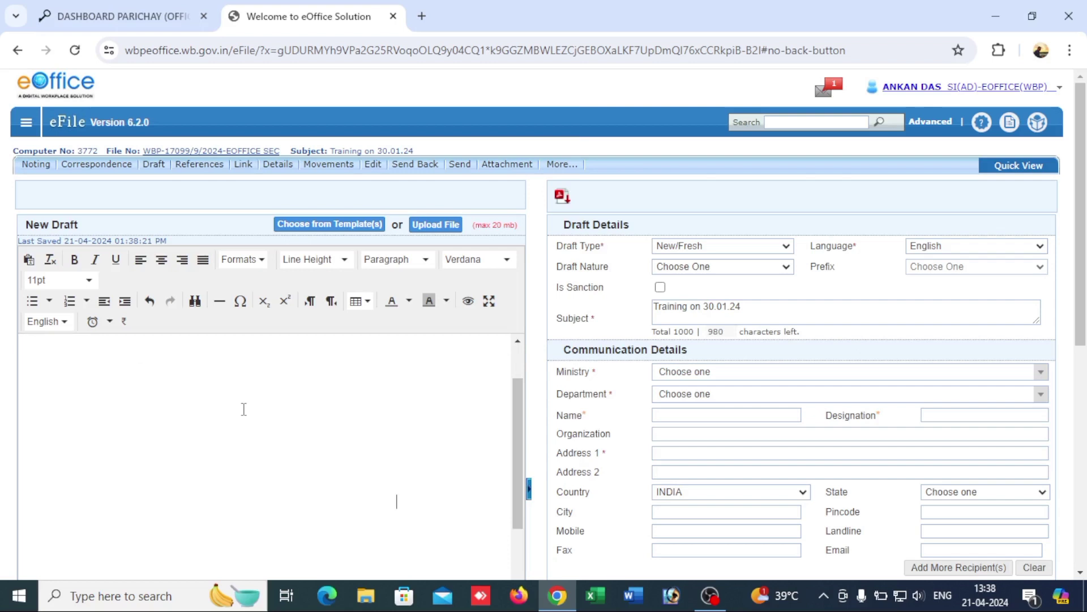
pyautogui.write('Signature')
pyautogui.scroll(2, 325, 466)
pyautogui.scroll(-2, 376, 546)
pyautogui.click(374, 511)
pyautogui.write('....')
pyautogui.press('BackSpace')
# Step: Preview the draft, then close the preview
pyautogui.click(469, 302)
pyautogui.scroll(-4, 599, 390)
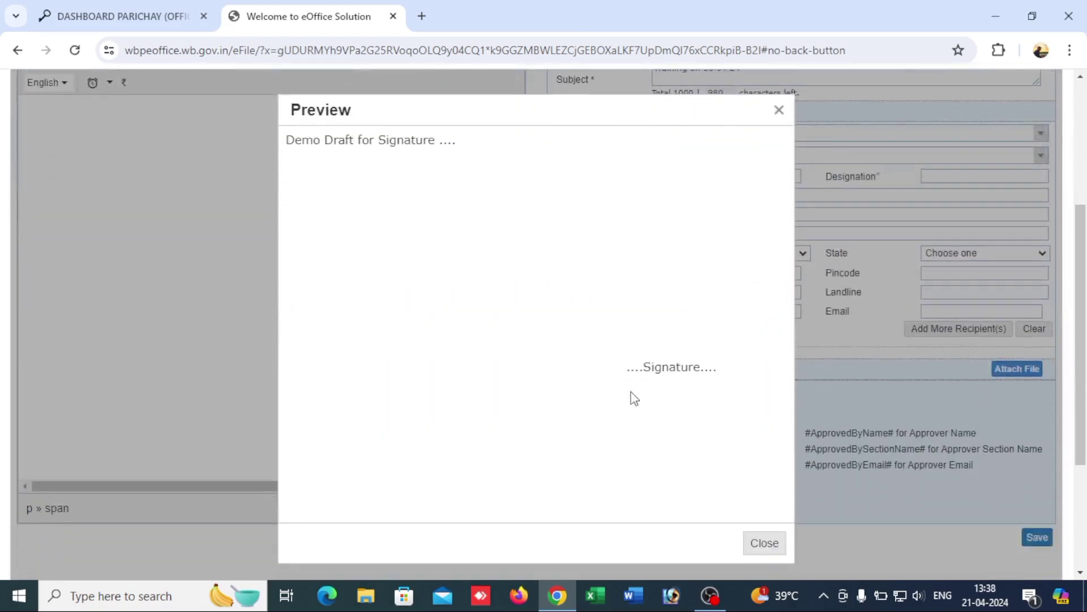
pyautogui.scroll(4, 676, 390)
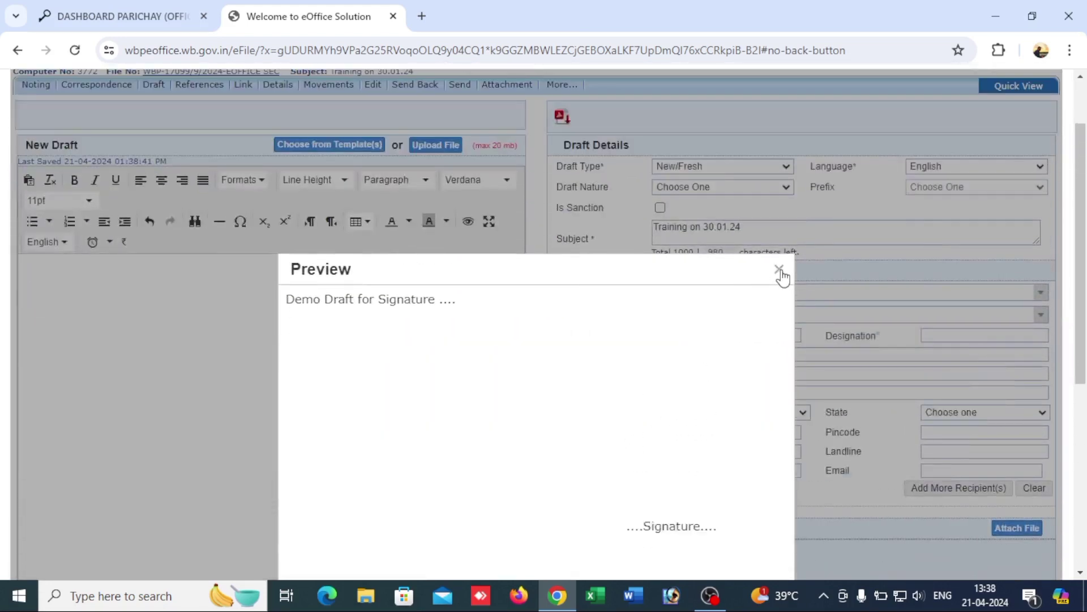
pyautogui.click(778, 268)
pyautogui.scroll(2, 374, 290)
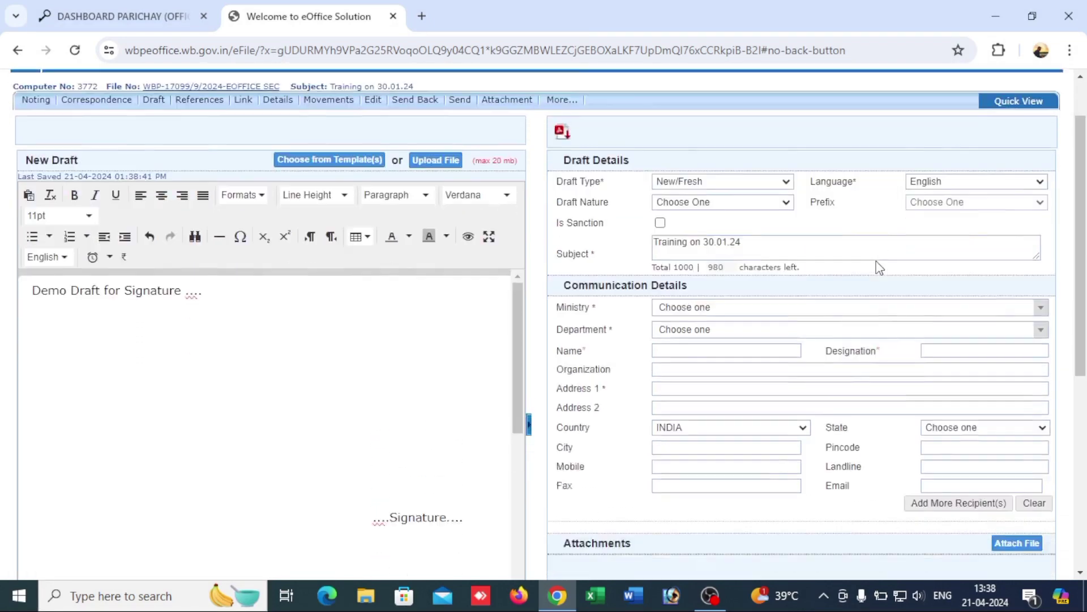
pyautogui.scroll(-2, 878, 267)
# Step: Address the draft to West Bengal Police, Home and Hill Affairs, designation and address ABCD, and save
pyautogui.click(741, 214)
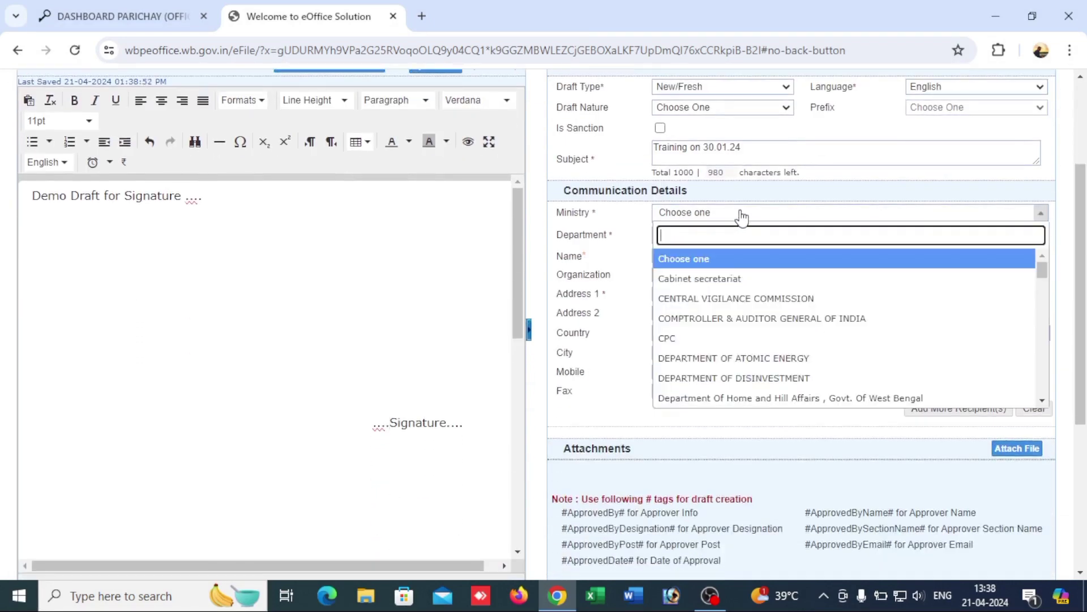
pyautogui.write('en')
pyautogui.click(738, 342)
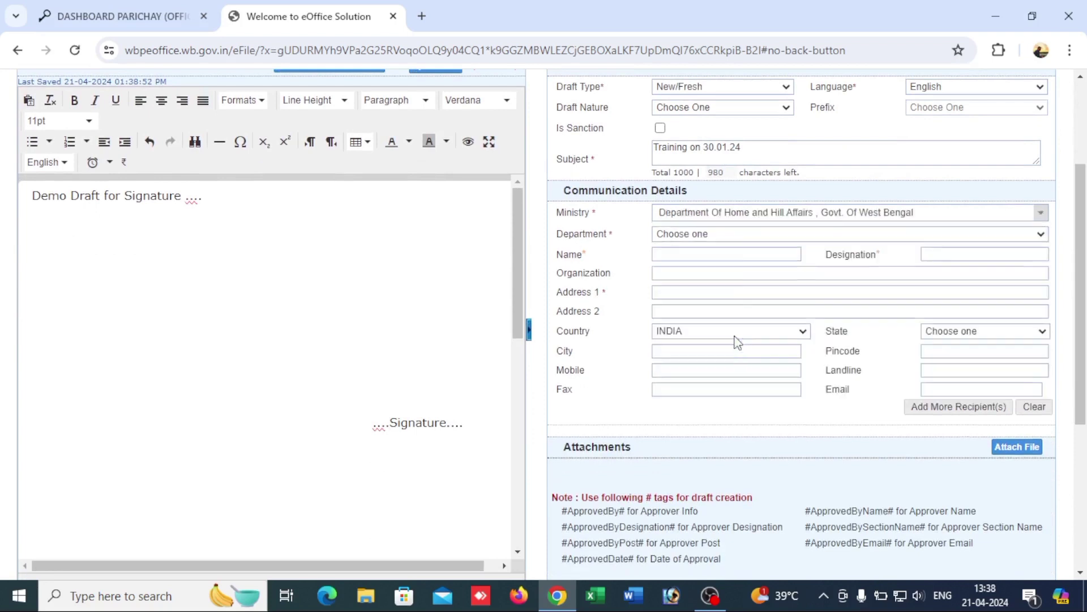
pyautogui.click(724, 234)
pyautogui.click(718, 298)
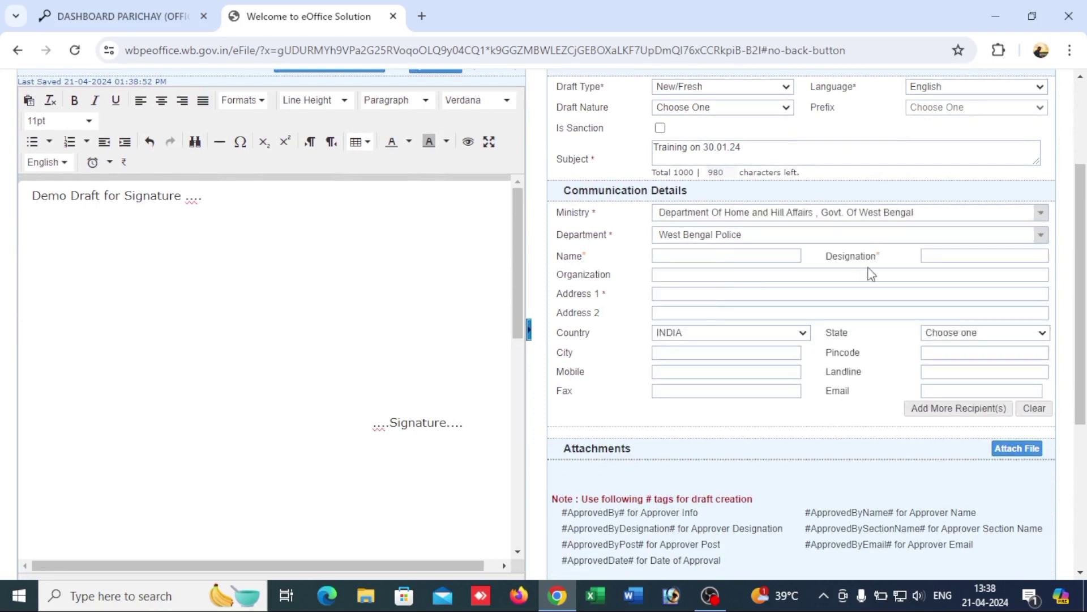
pyautogui.click(962, 257)
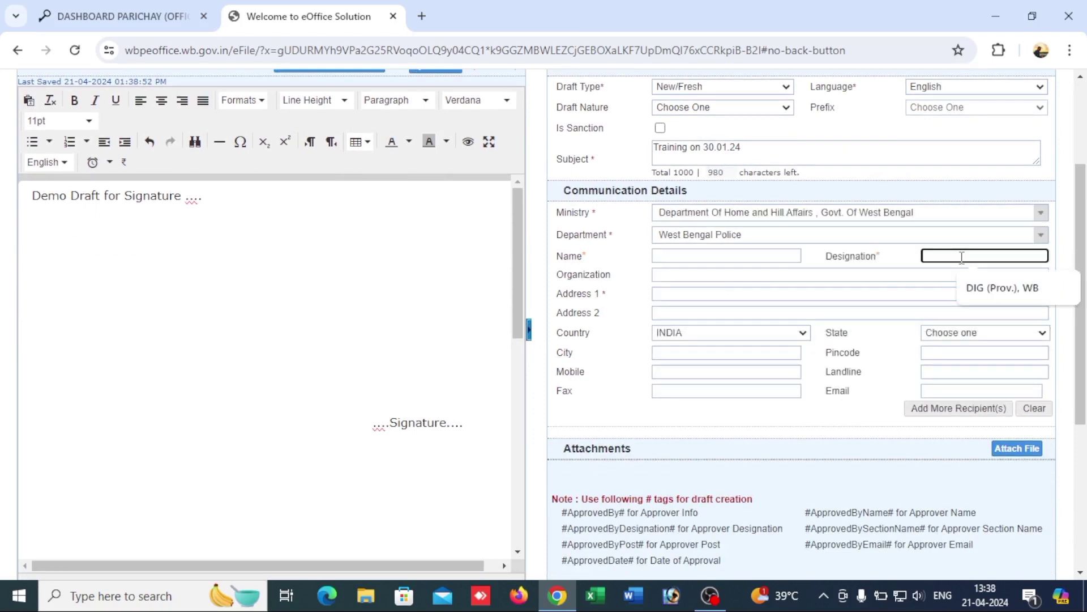
pyautogui.write('ABCD')
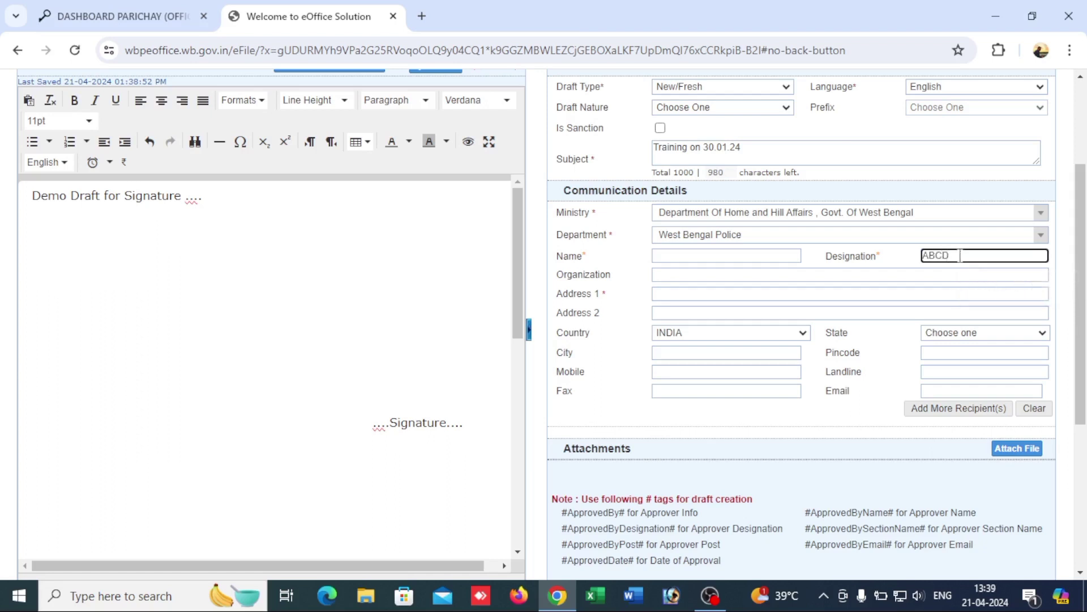
pyautogui.click(664, 294)
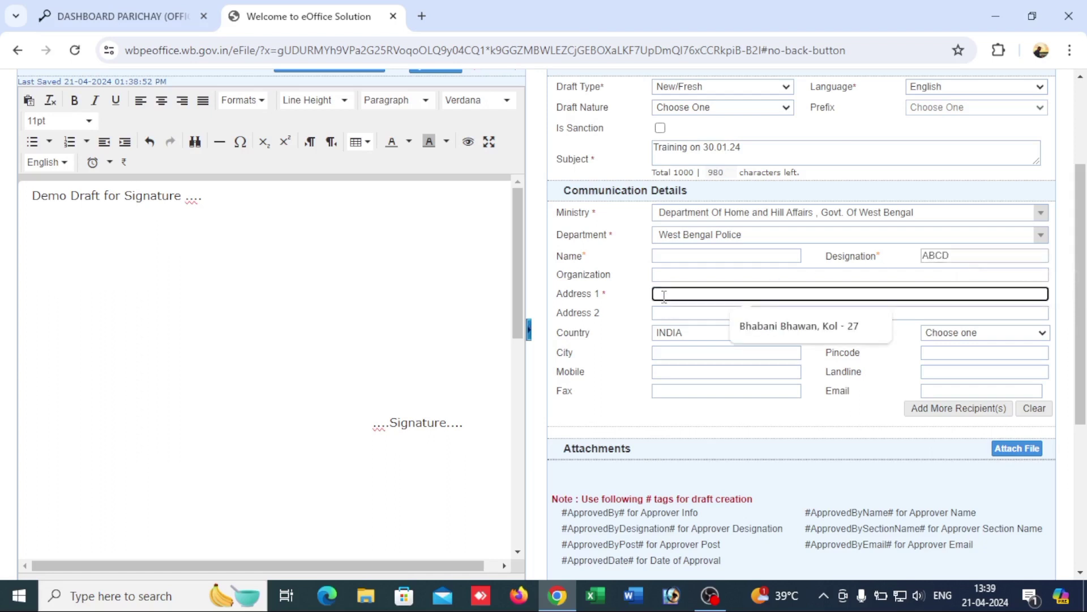
pyautogui.write('ABCD')
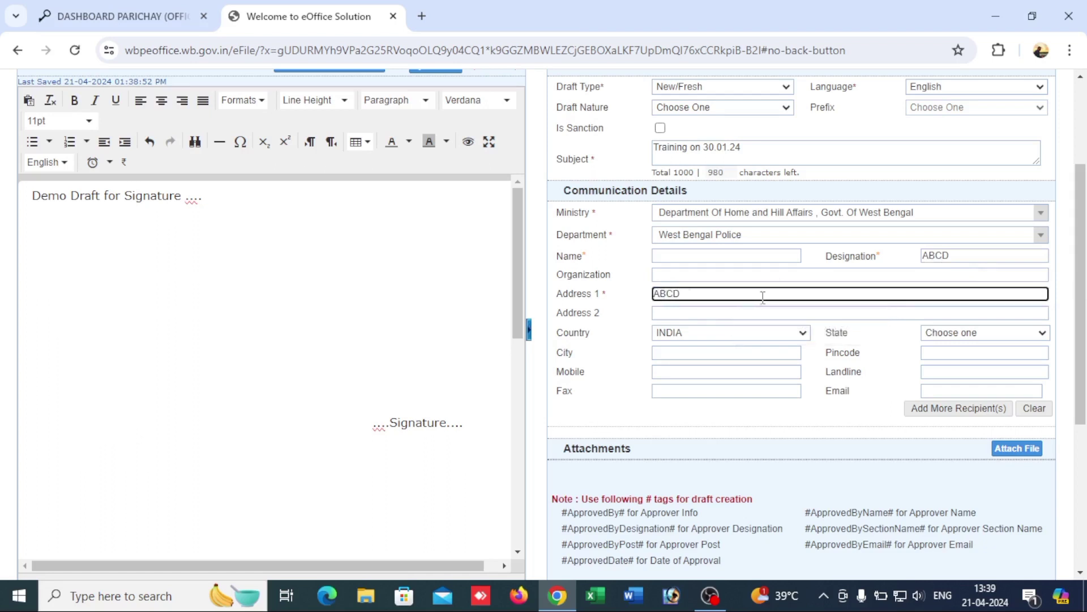
pyautogui.scroll(-4, 759, 284)
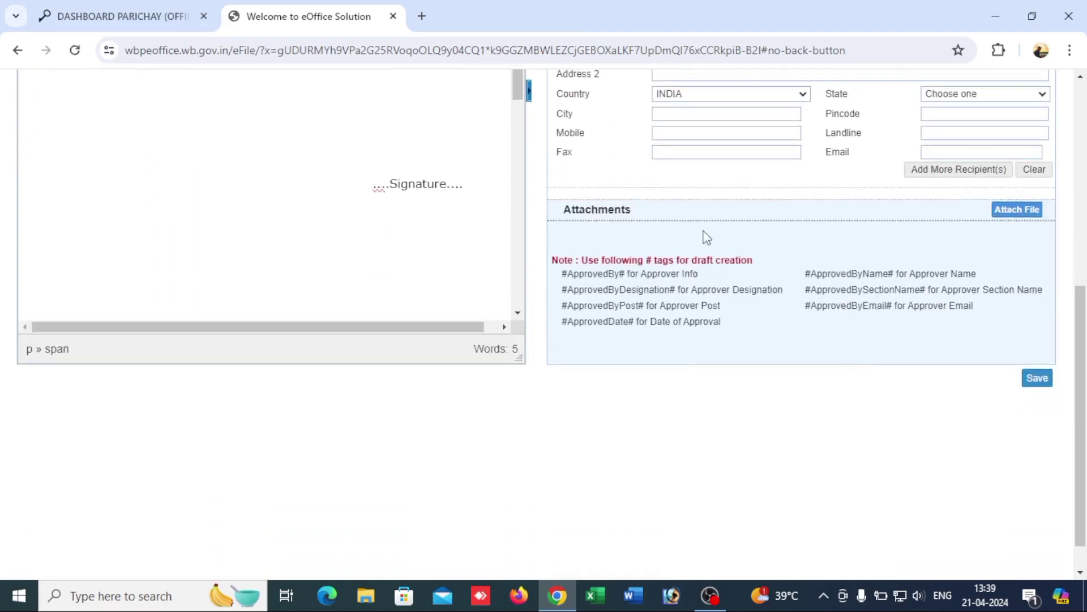
pyautogui.click(1030, 377)
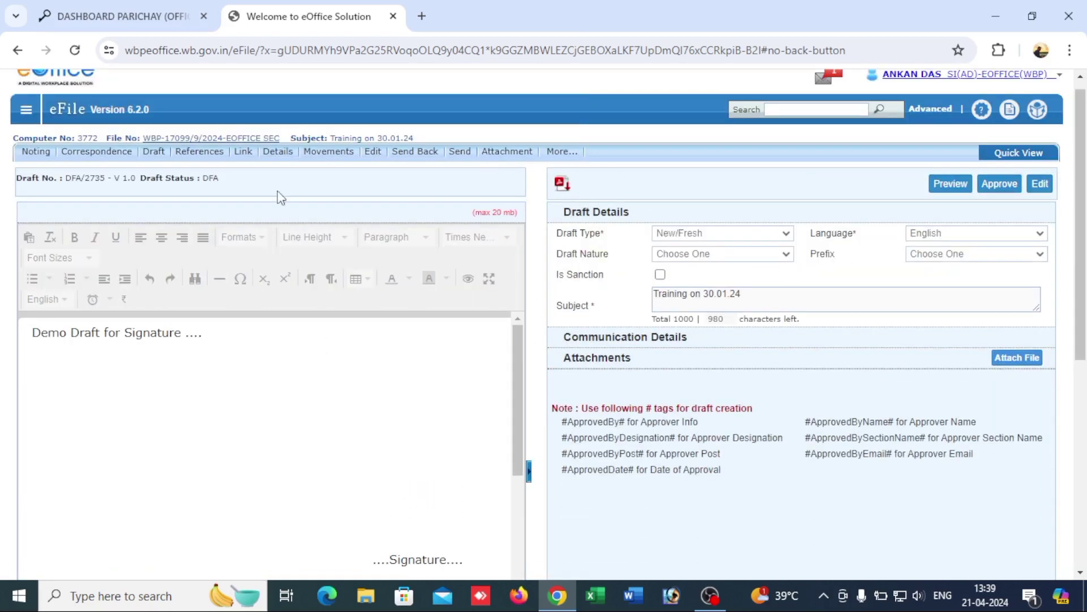
# Step: Approve the draft and confirm the approval
pyautogui.click(1000, 185)
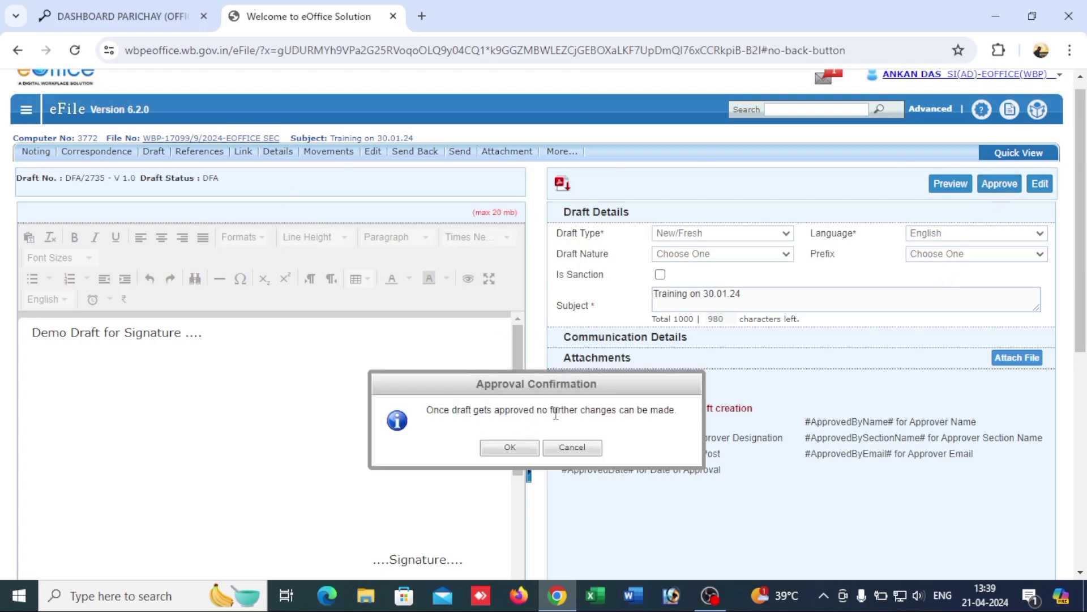
pyautogui.click(524, 450)
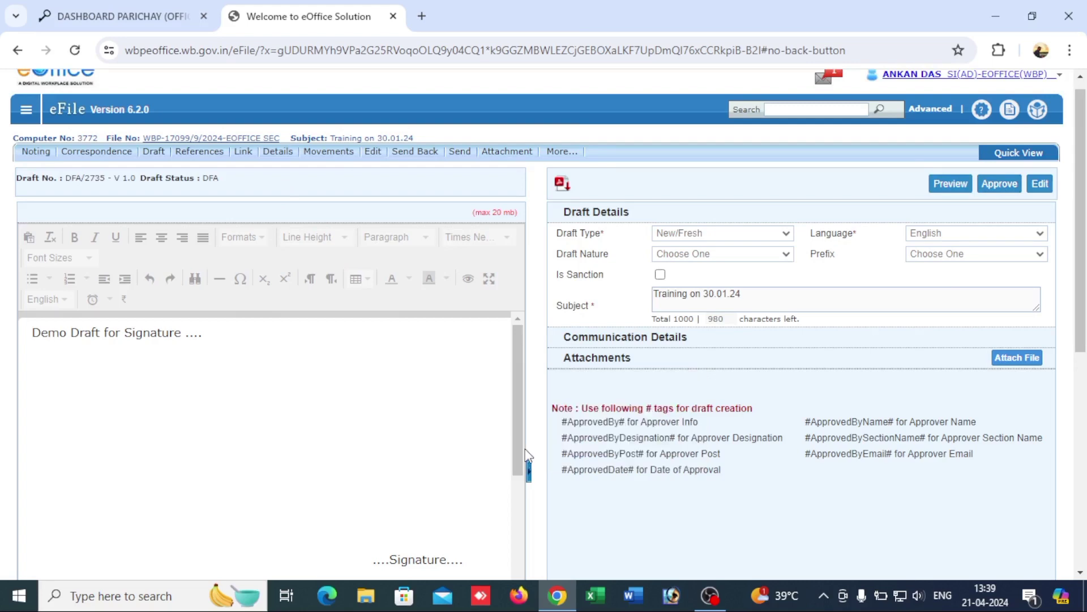
pyautogui.scroll(-3, 526, 453)
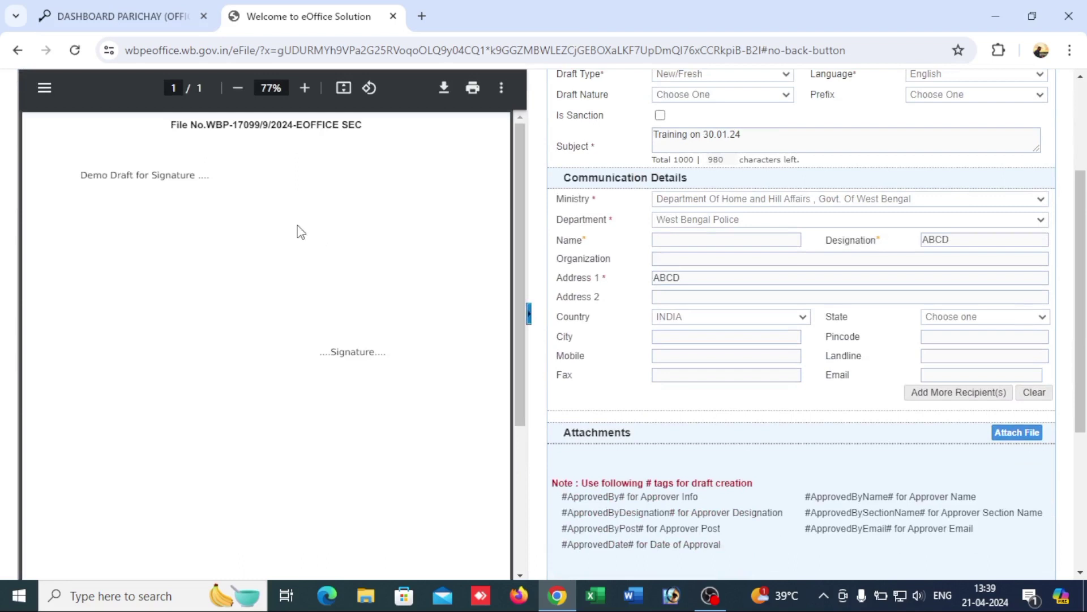
pyautogui.scroll(-1, 362, 253)
pyautogui.scroll(1, 362, 254)
pyautogui.scroll(-3, 567, 272)
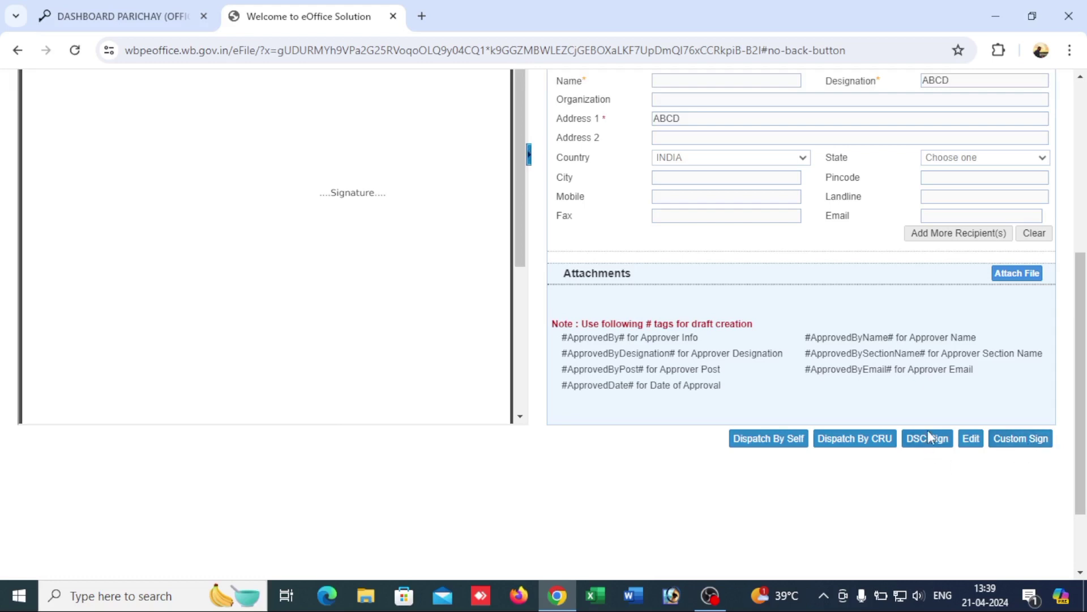
pyautogui.scroll(-3, 414, 280)
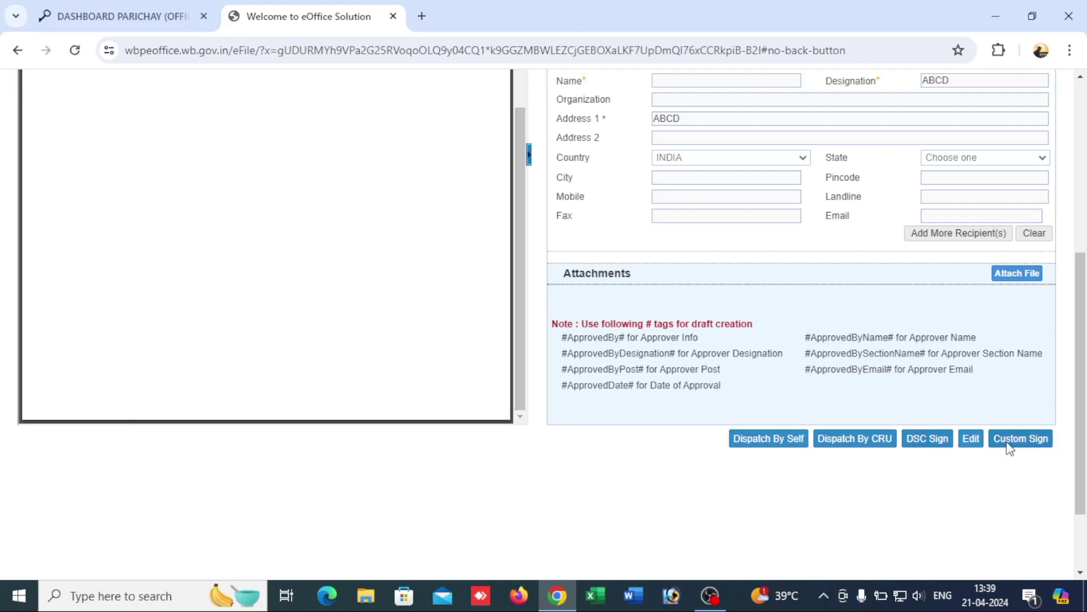
pyautogui.scroll(3, 391, 252)
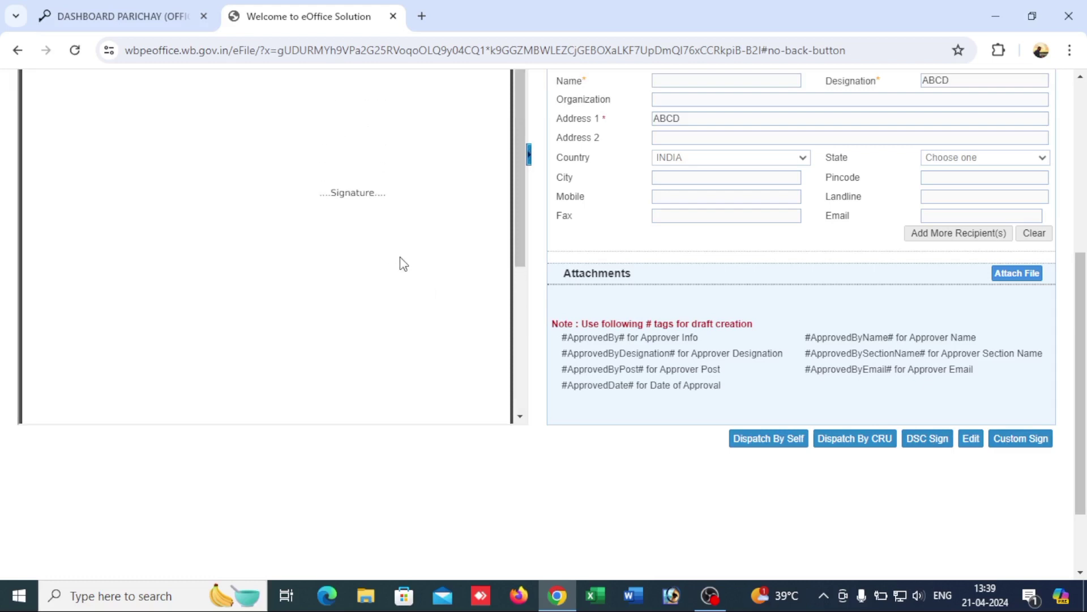
# Step: Mark a Custom Sign signature area just above the '....Signature....' line
pyautogui.click(1017, 445)
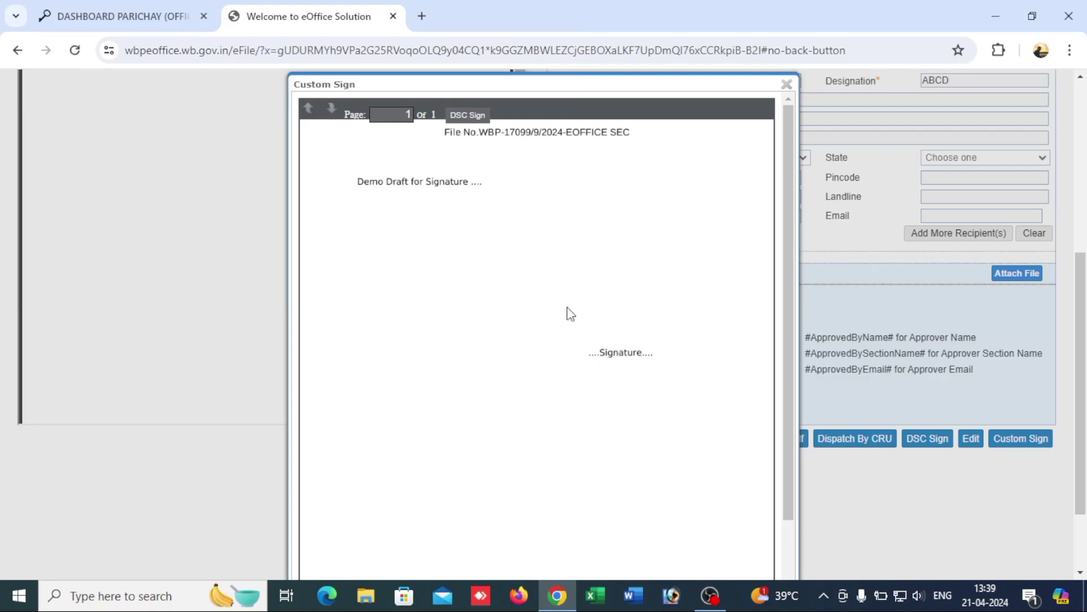
pyautogui.moveTo(558, 294); pyautogui.dragTo(704, 346)
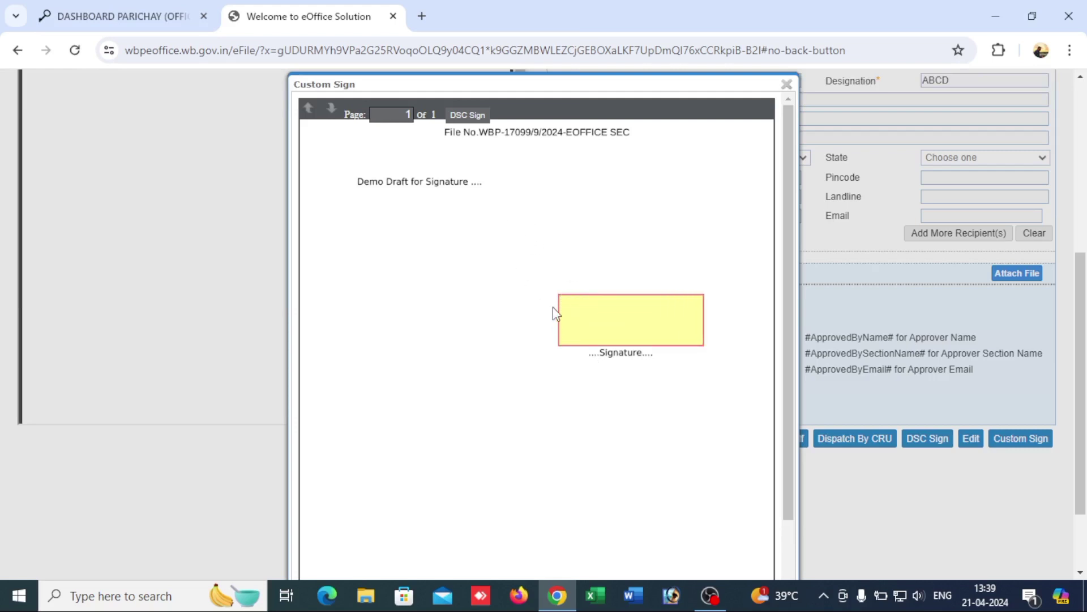
pyautogui.moveTo(547, 284)
pyautogui.mouseDown()
pyautogui.moveTo(680, 357)
pyautogui.moveTo(697, 345)
pyautogui.mouseUp()
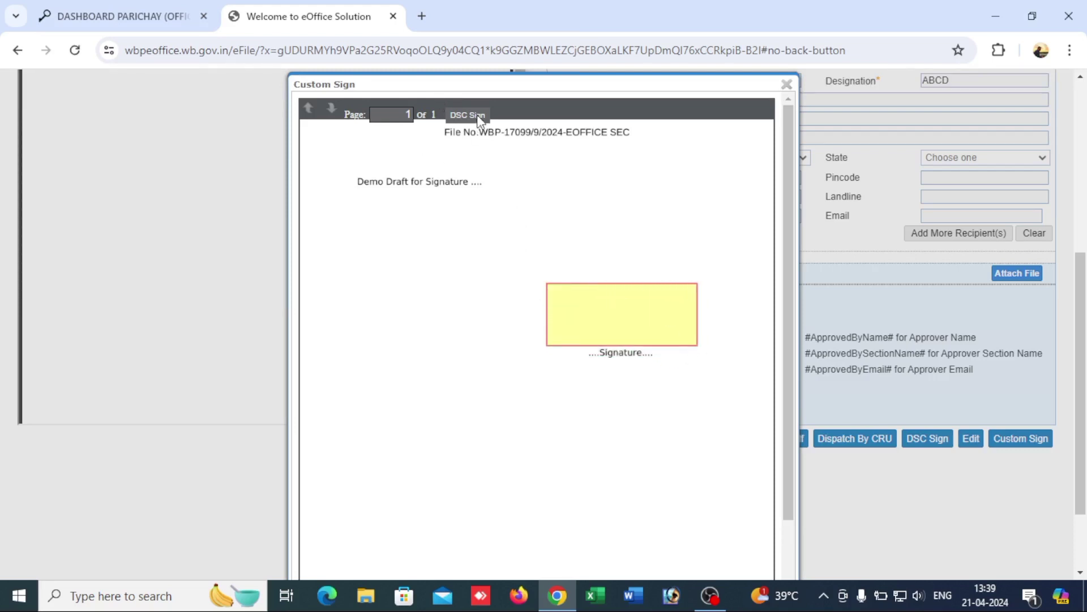
pyautogui.scroll(-3, 481, 177)
pyautogui.scroll(3, 480, 182)
# Step: DSC-sign the draft at the marked area, verifying the token's user PIN
pyautogui.click(478, 120)
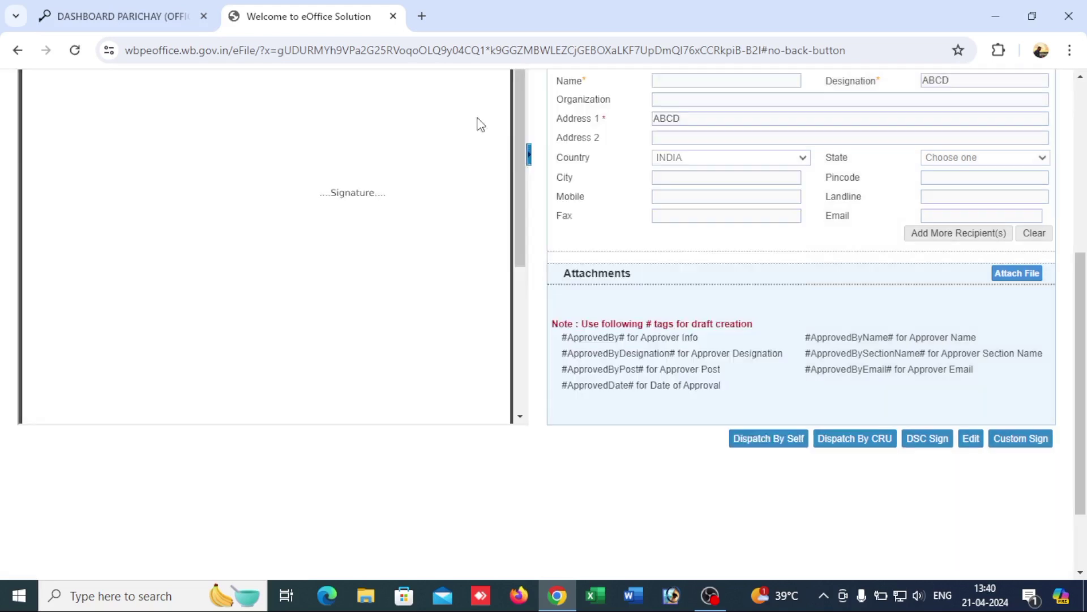
pyautogui.scroll(3, 496, 246)
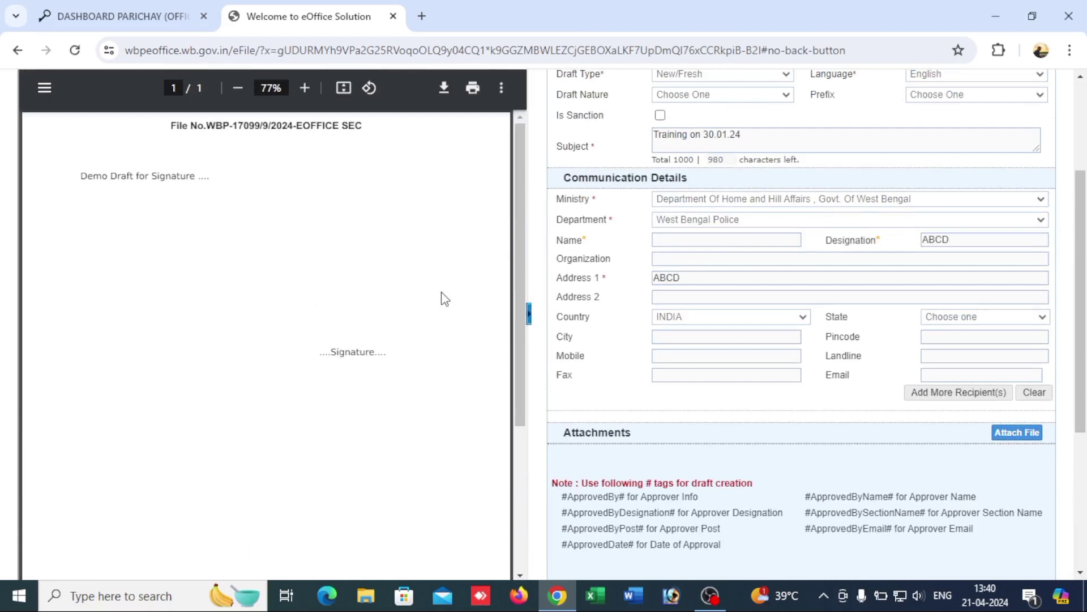
pyautogui.scroll(2, 555, 316)
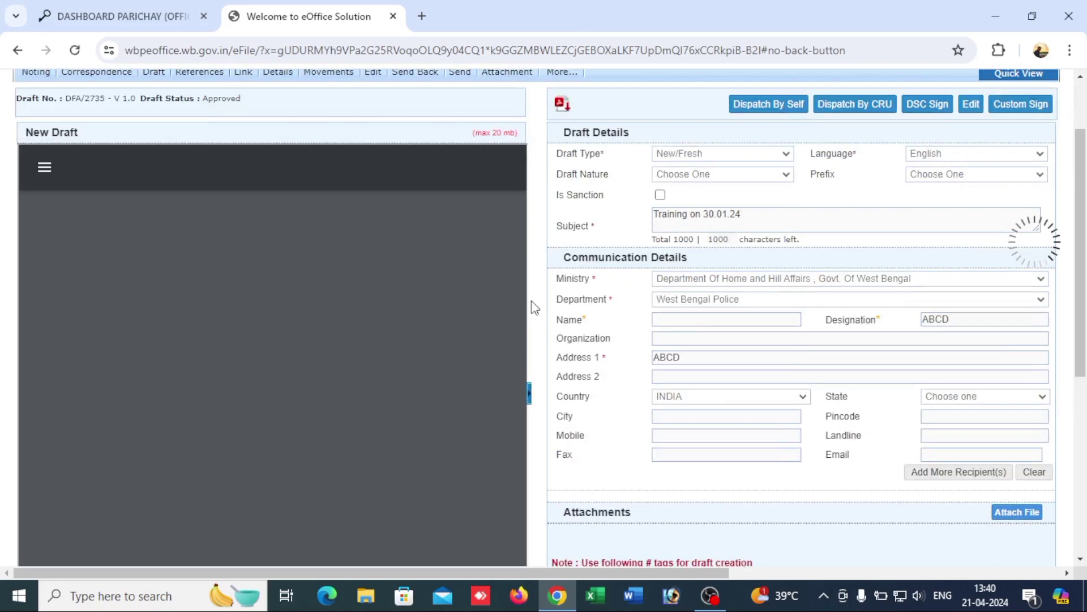
pyautogui.scroll(-2, 481, 317)
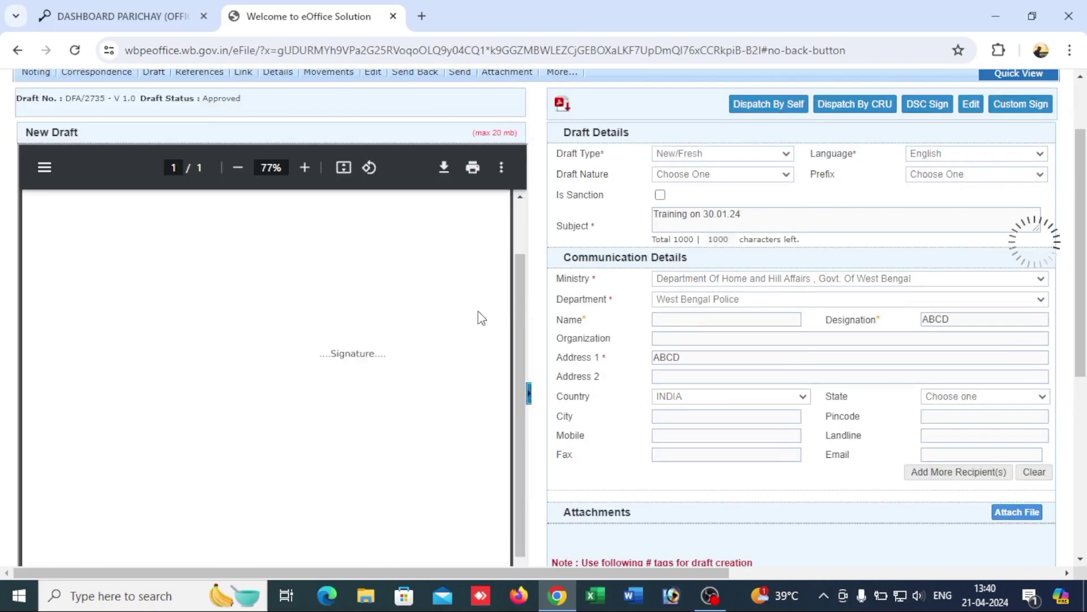
pyautogui.scroll(2, 481, 318)
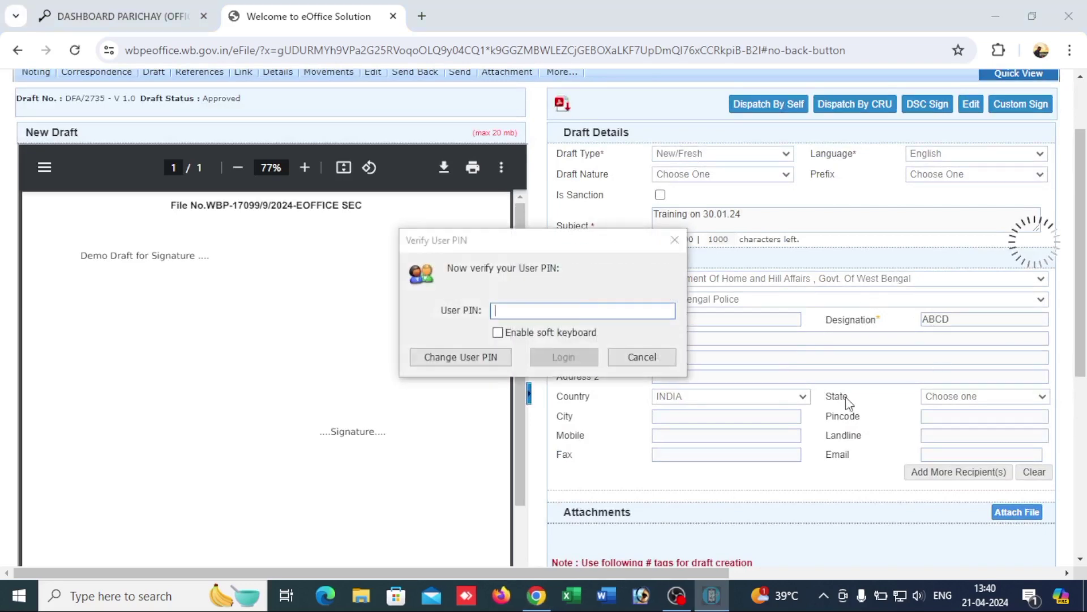
pyautogui.write('•••')
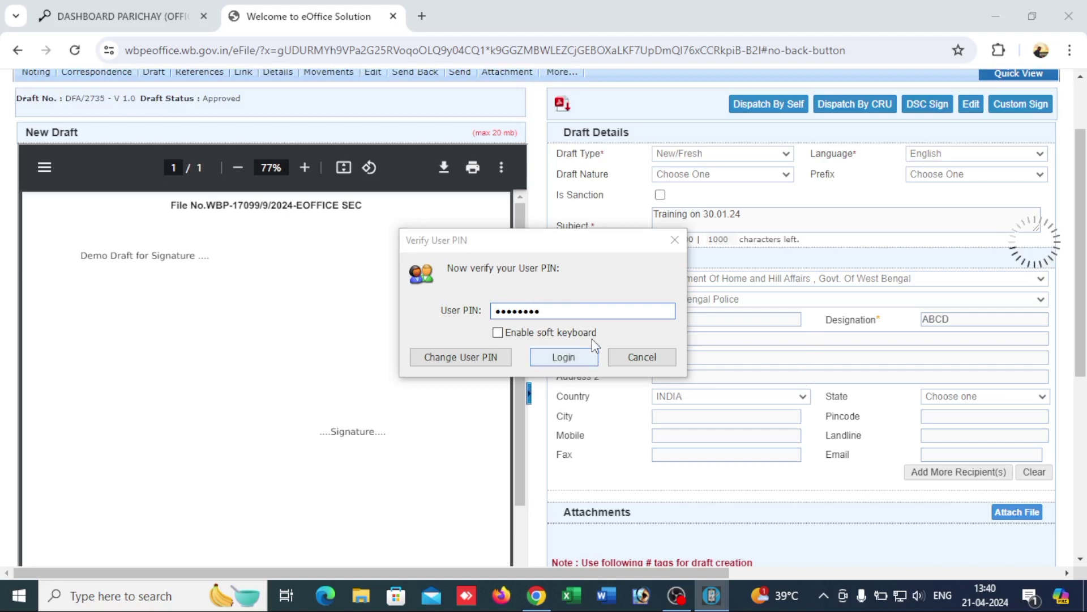
pyautogui.click(545, 361)
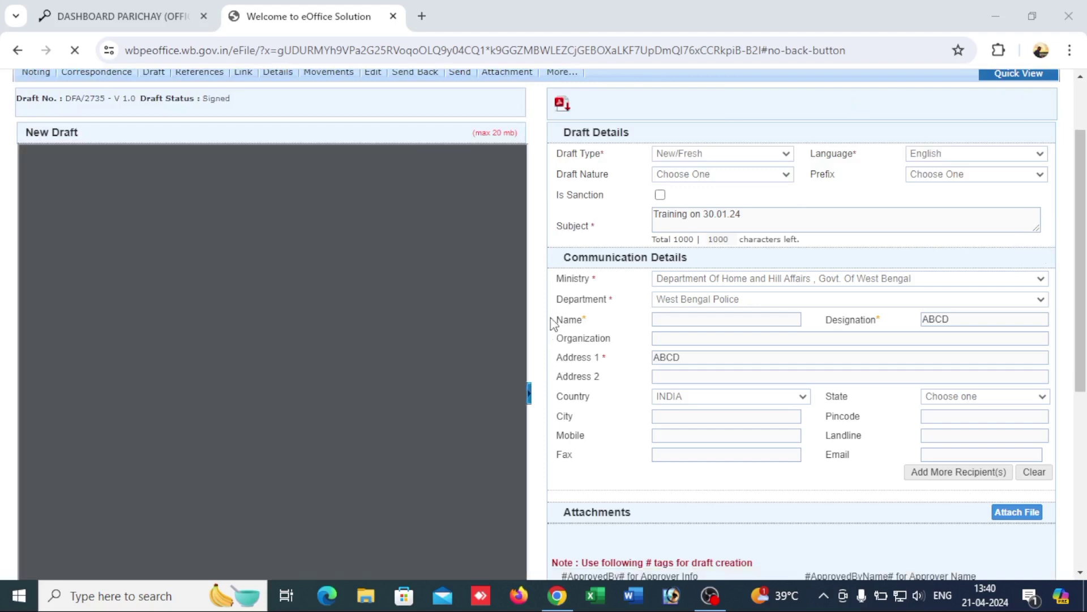
# Step: Review the signed draft's Approved signature block, then send the file onward
pyautogui.scroll(-1, 553, 320)
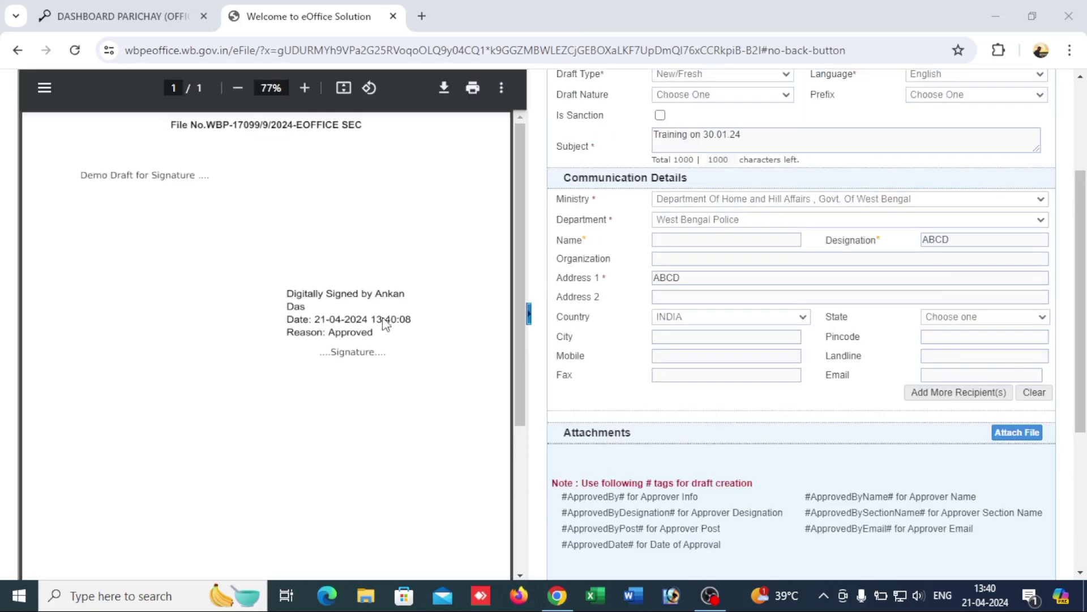
pyautogui.scroll(3, 535, 362)
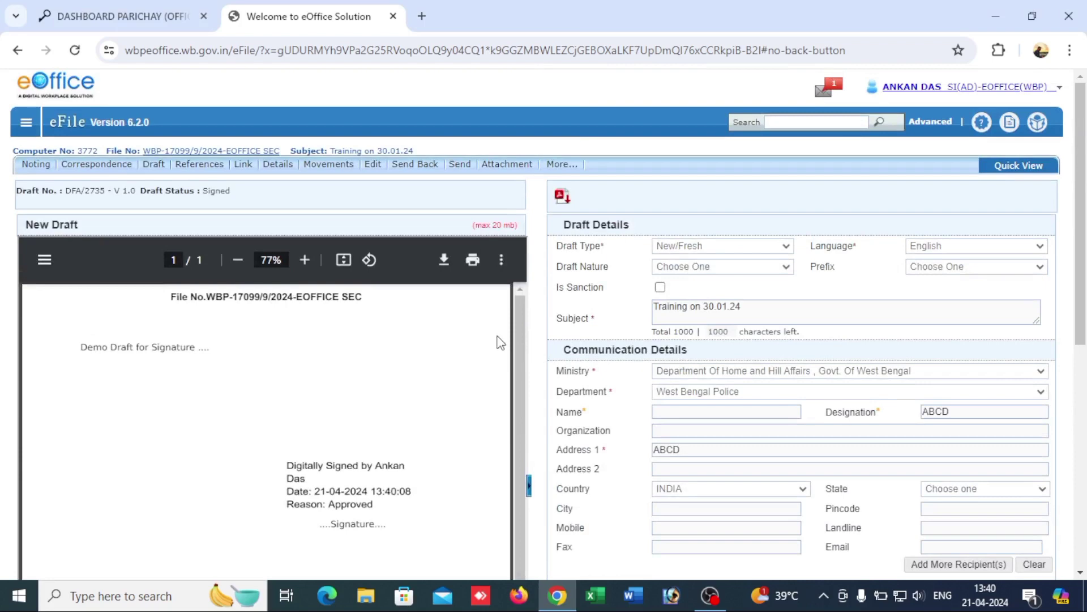
pyautogui.click(459, 164)
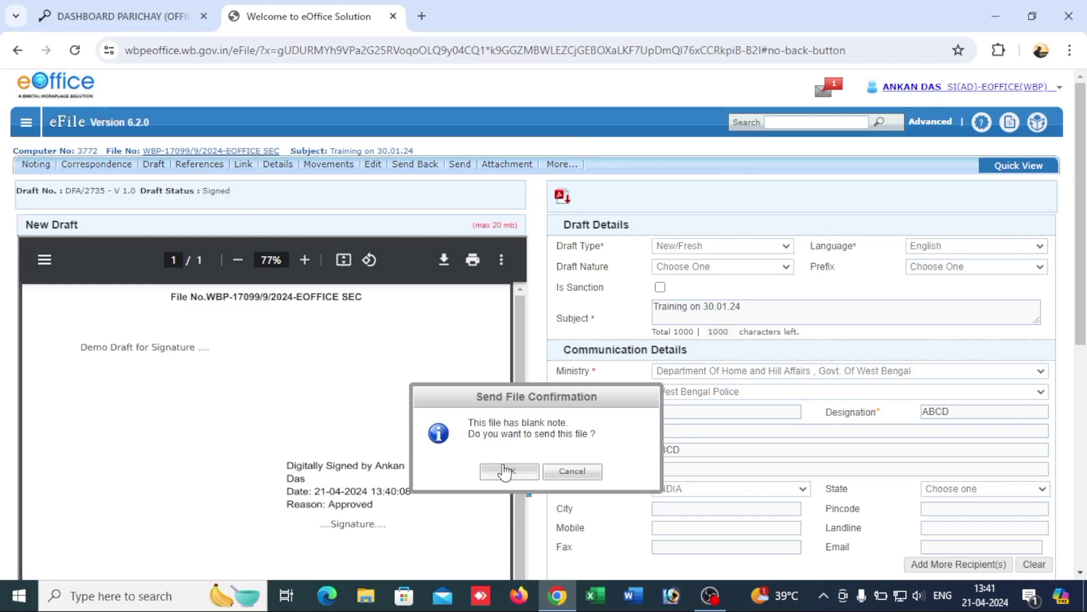
# Step: Confirm past the blank-note warning, address an e-Office Section(WBP) officer, and DSC Sign and Send
pyautogui.click(506, 470)
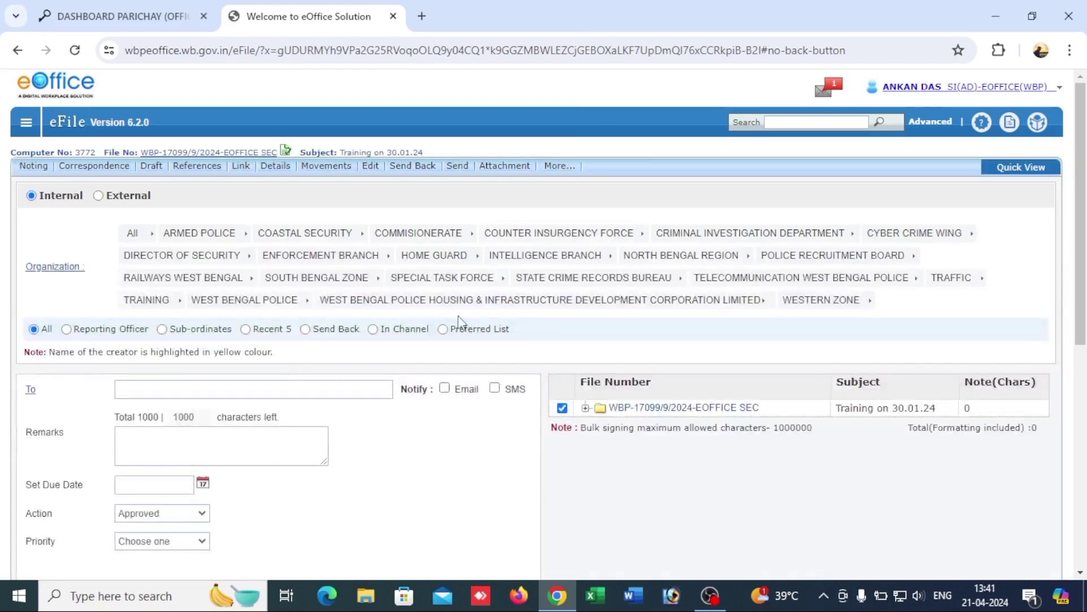
pyautogui.scroll(-3, 480, 318)
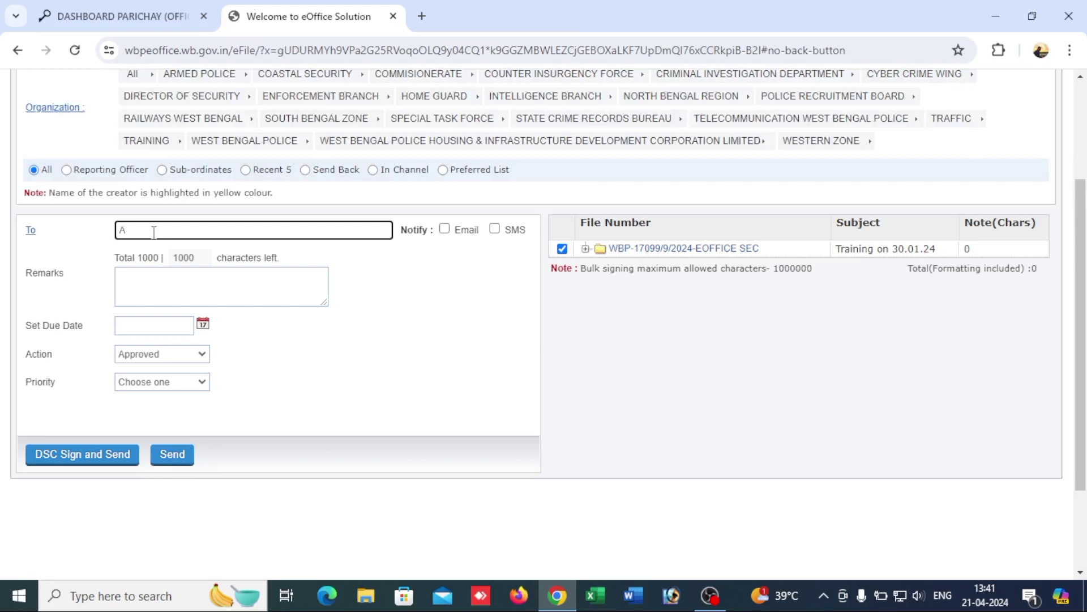
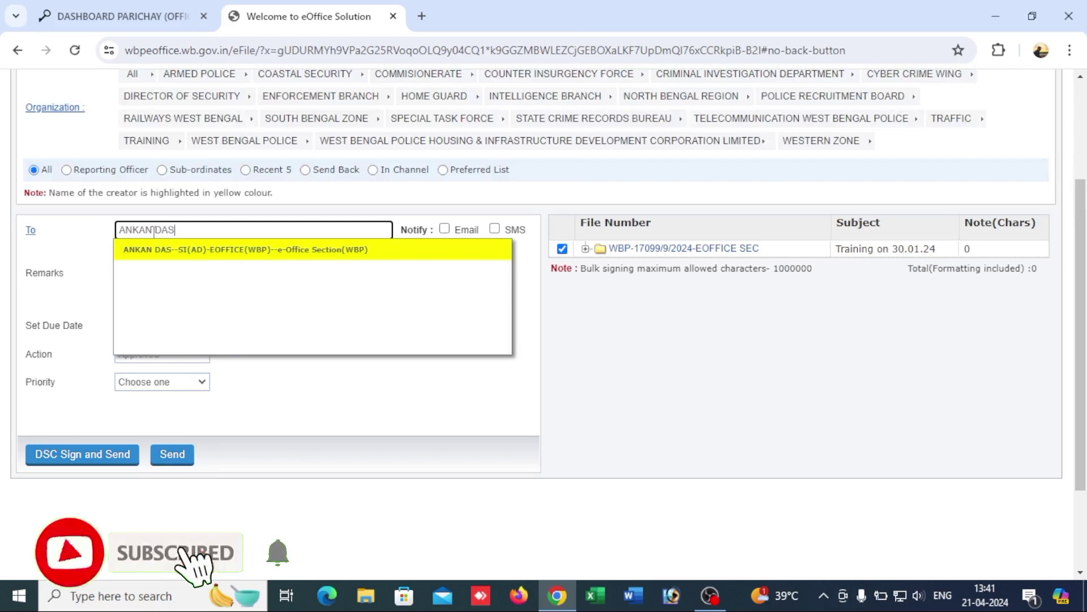
pyautogui.click(153, 244)
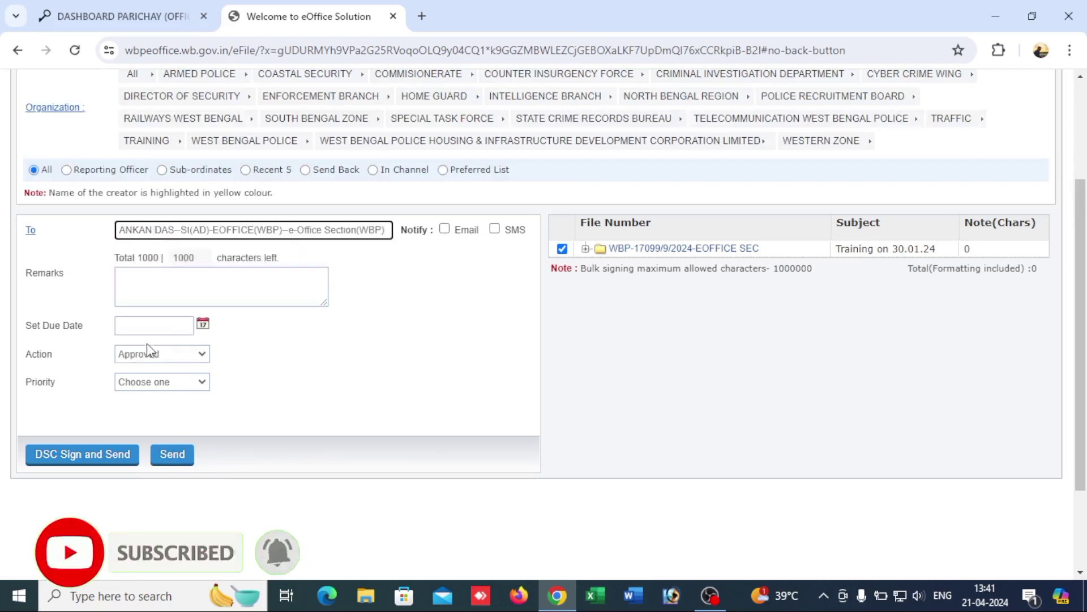
pyautogui.click(113, 461)
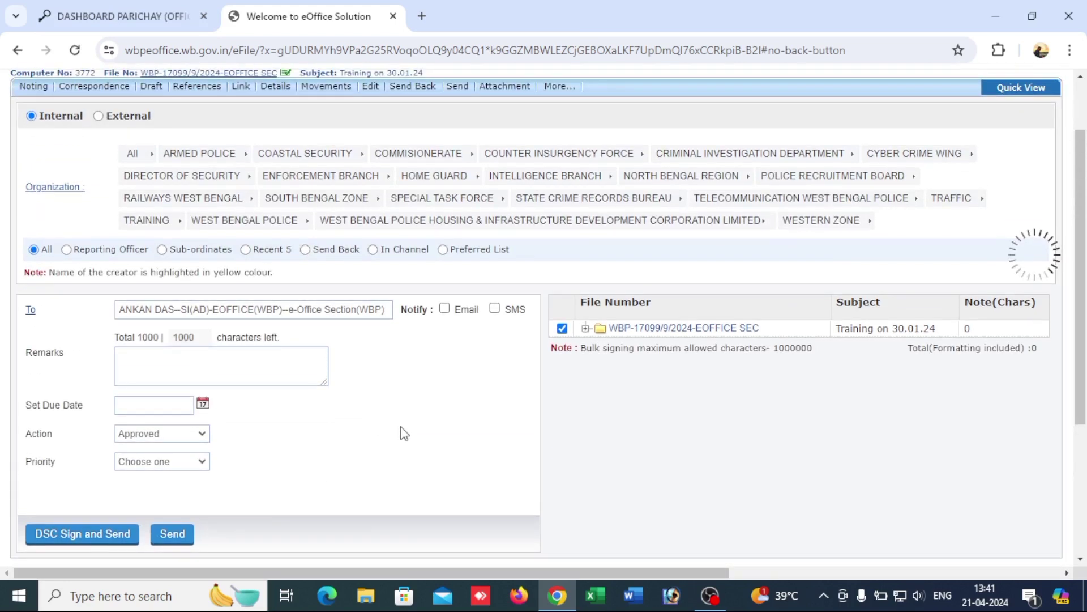
pyautogui.scroll(-2, 405, 435)
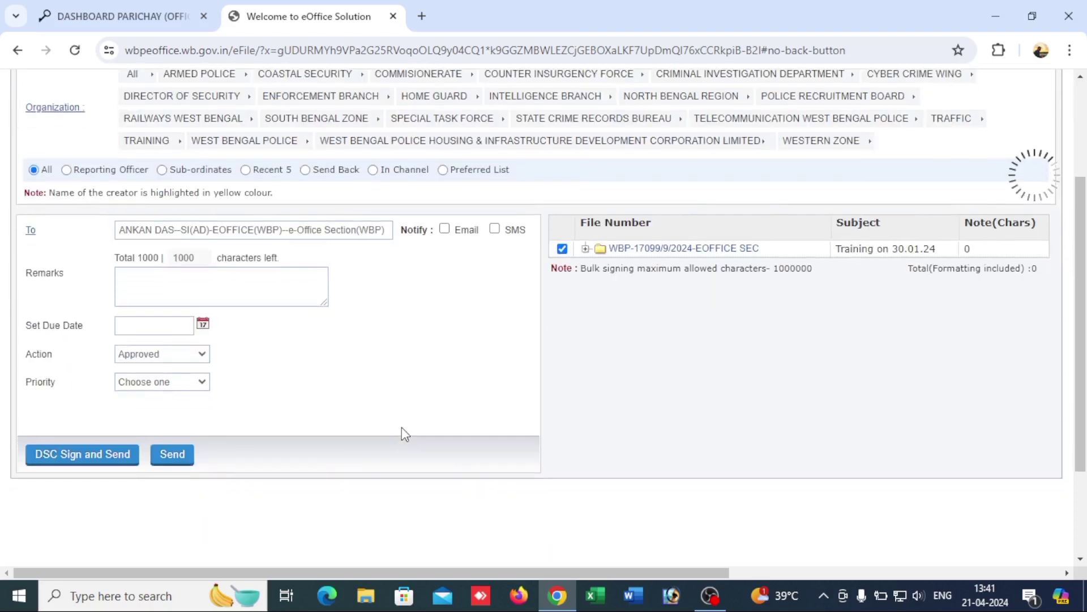
pyautogui.scroll(2, 405, 433)
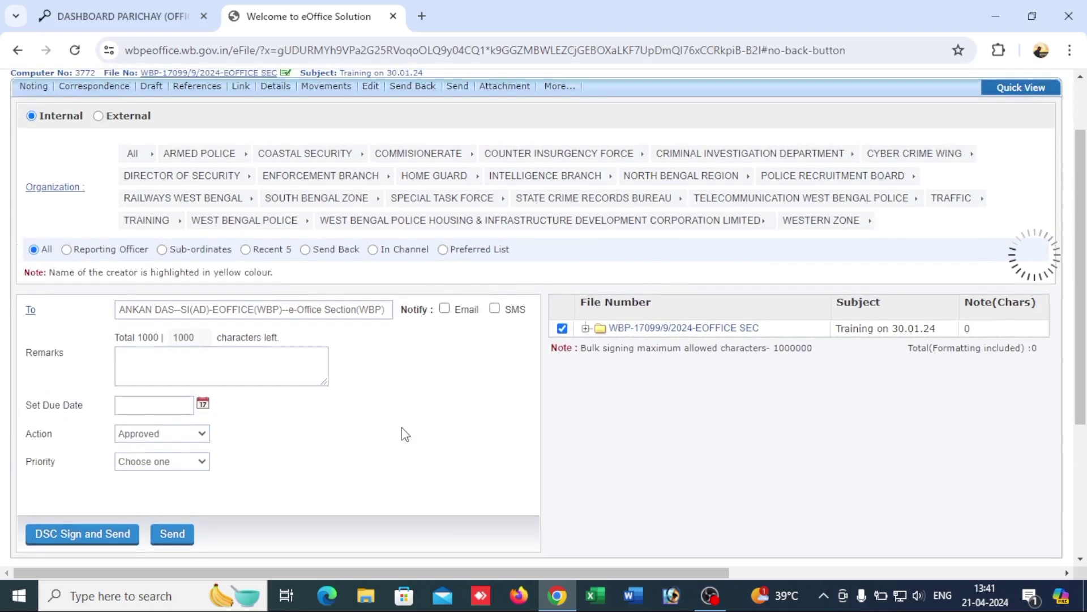
pyautogui.scroll(3, 405, 434)
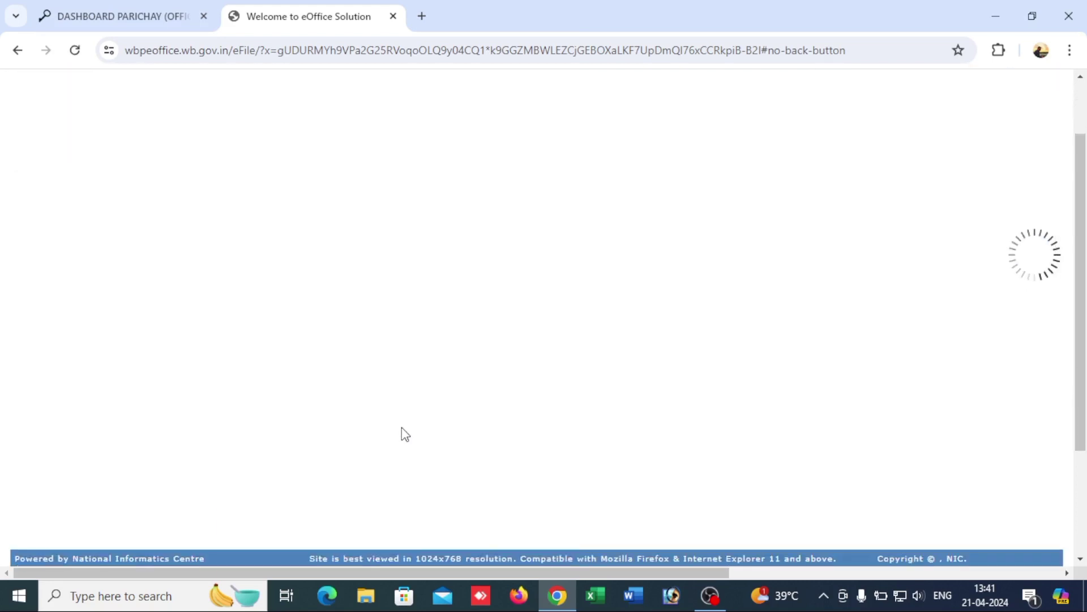
# Step: Check sent file 3772's digitally signed note #3 in Sent Files, then open the account options
pyautogui.scroll(-2, 54, 362)
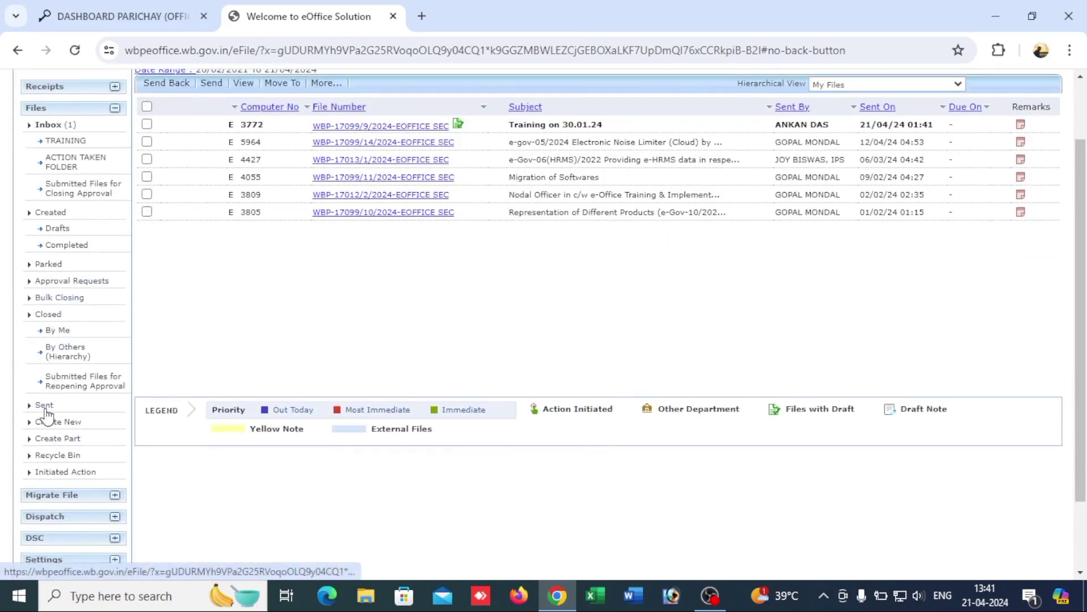
pyautogui.click(45, 406)
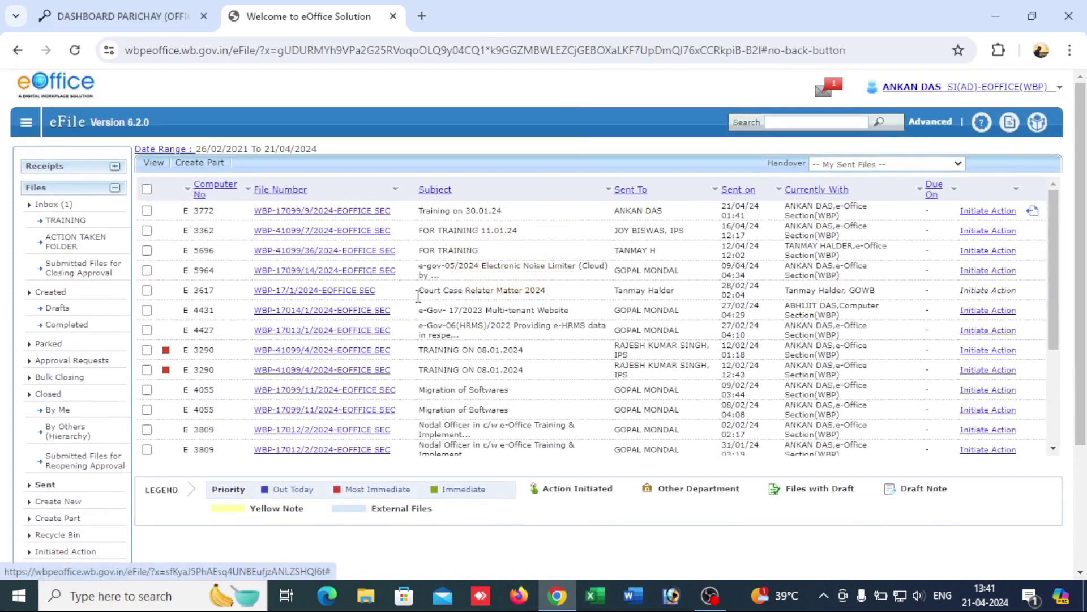
pyautogui.scroll(-1, 417, 384)
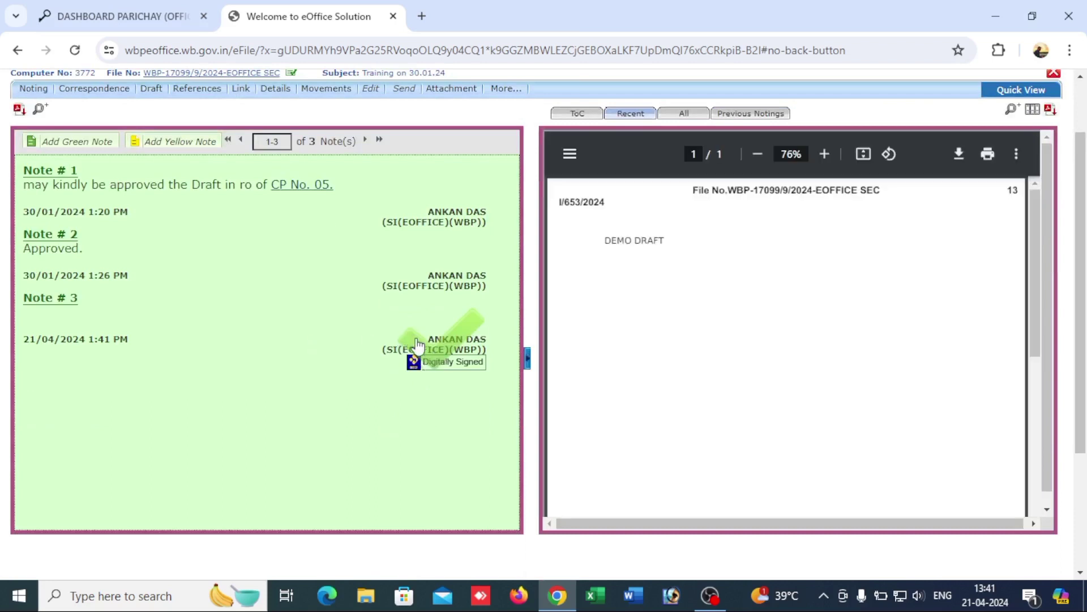
pyautogui.scroll(1, 392, 380)
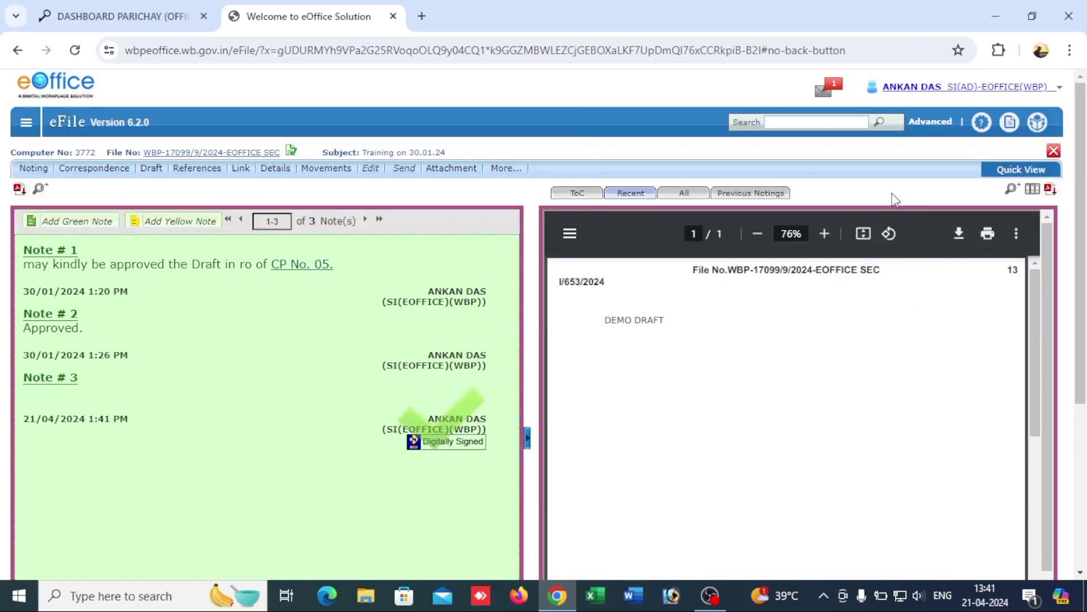
pyautogui.scroll(-3, 884, 356)
pyautogui.scroll(3, 890, 351)
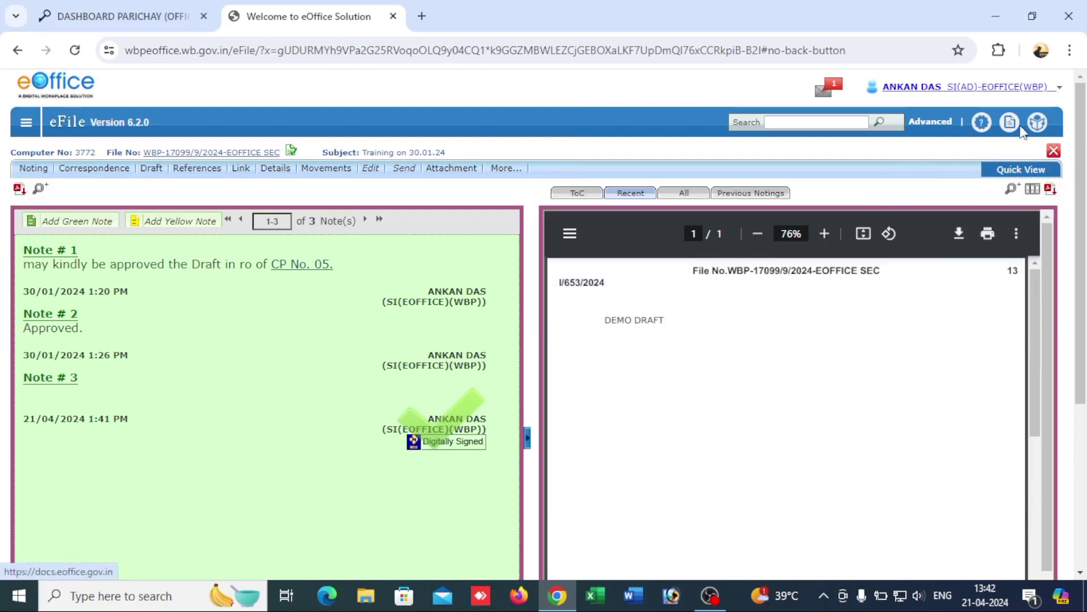
pyautogui.click(1054, 153)
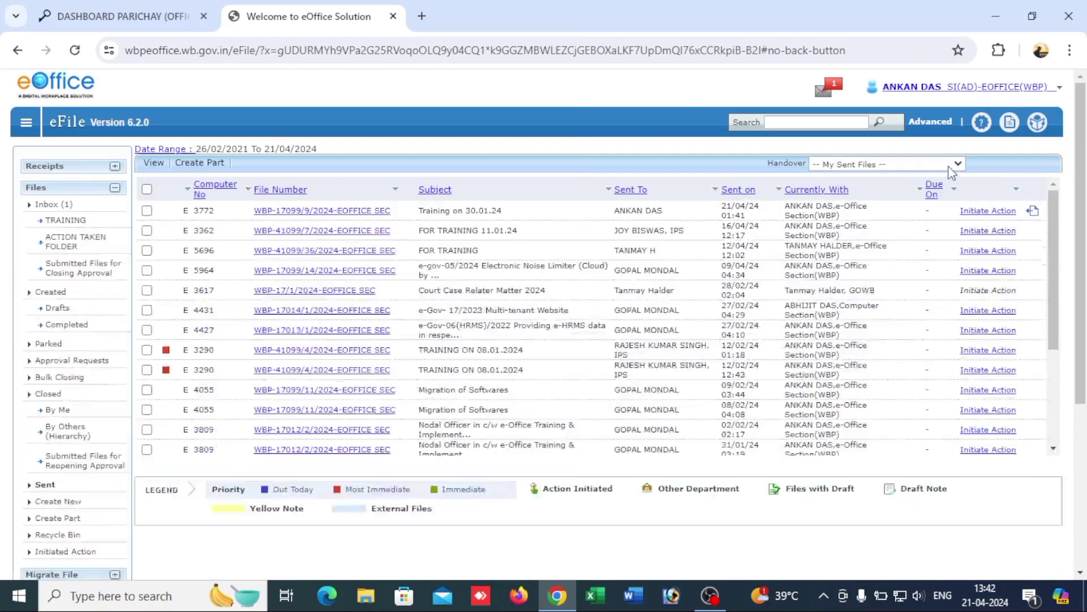
pyautogui.click(965, 90)
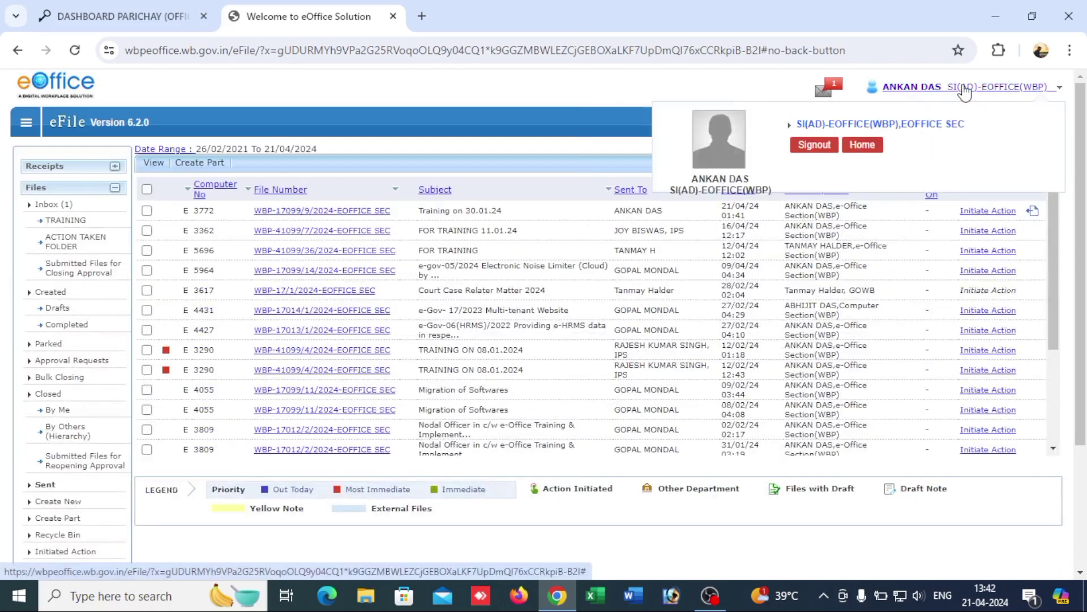
# Step: Sign out of eOffice to the Parichay login page, then safely eject the USB signing token
pyautogui.click(823, 147)
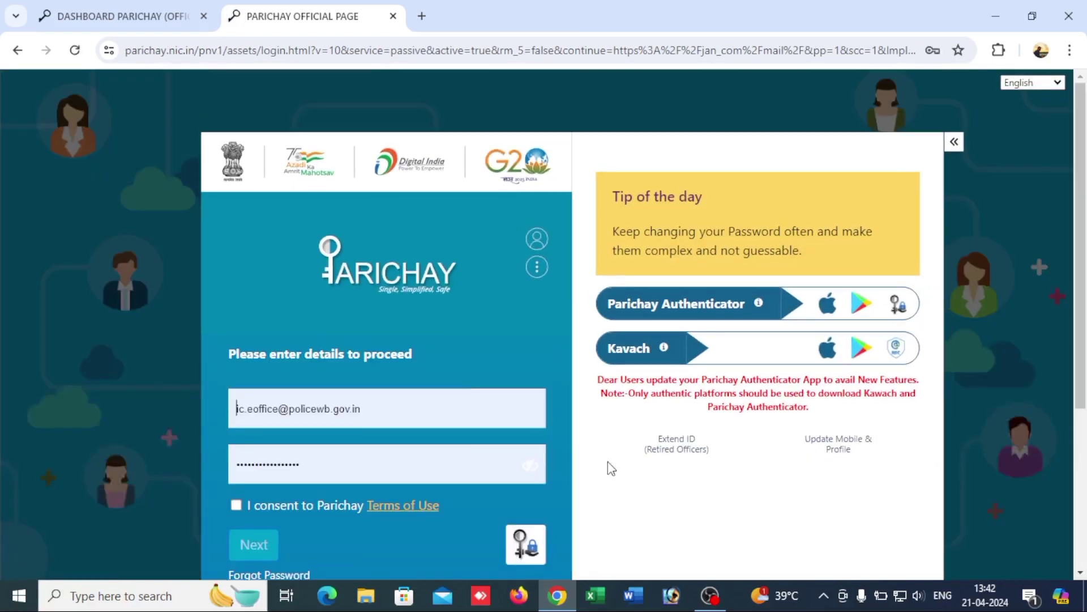
pyautogui.scroll(-1, 821, 558)
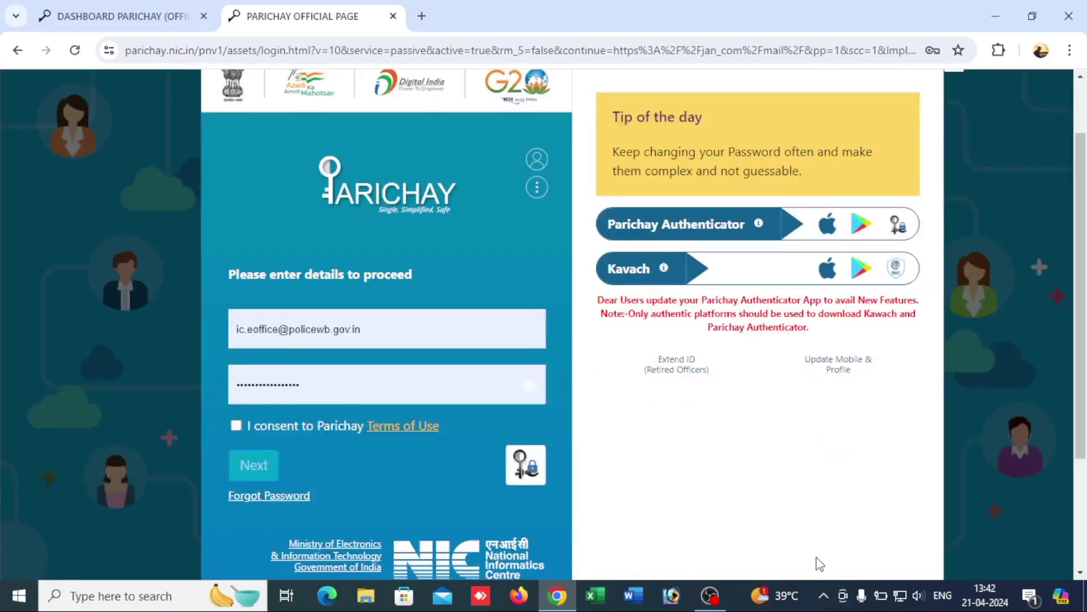
pyautogui.click(824, 596)
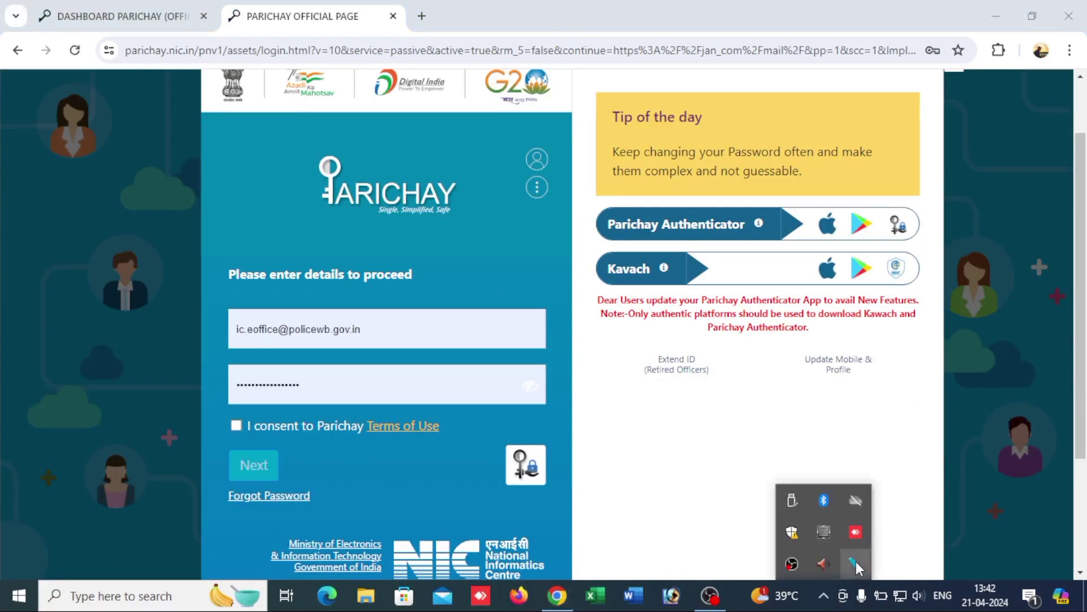
pyautogui.click(794, 496)
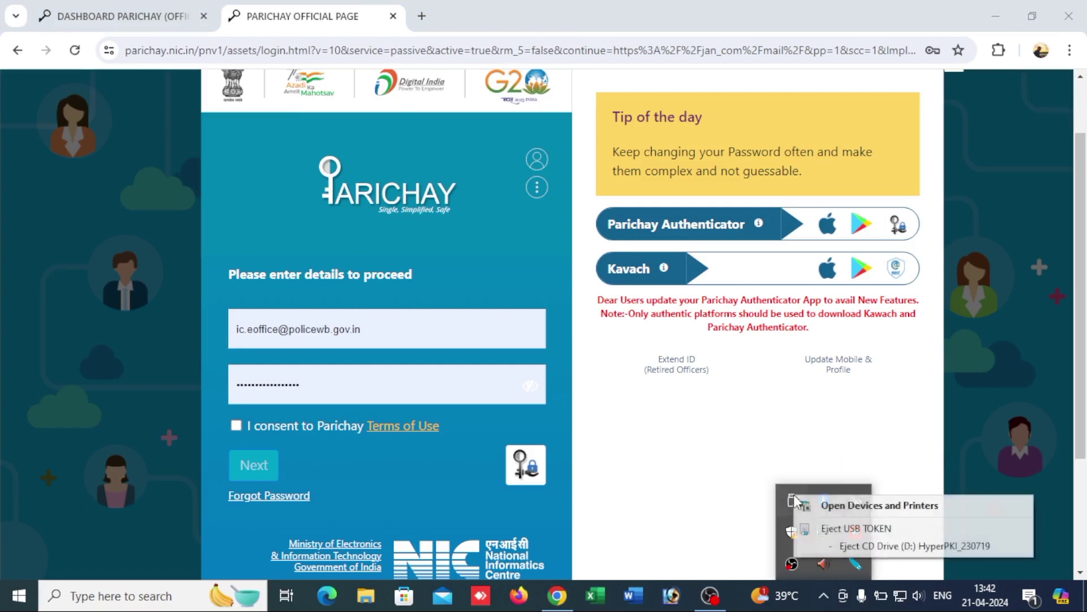
pyautogui.click(849, 525)
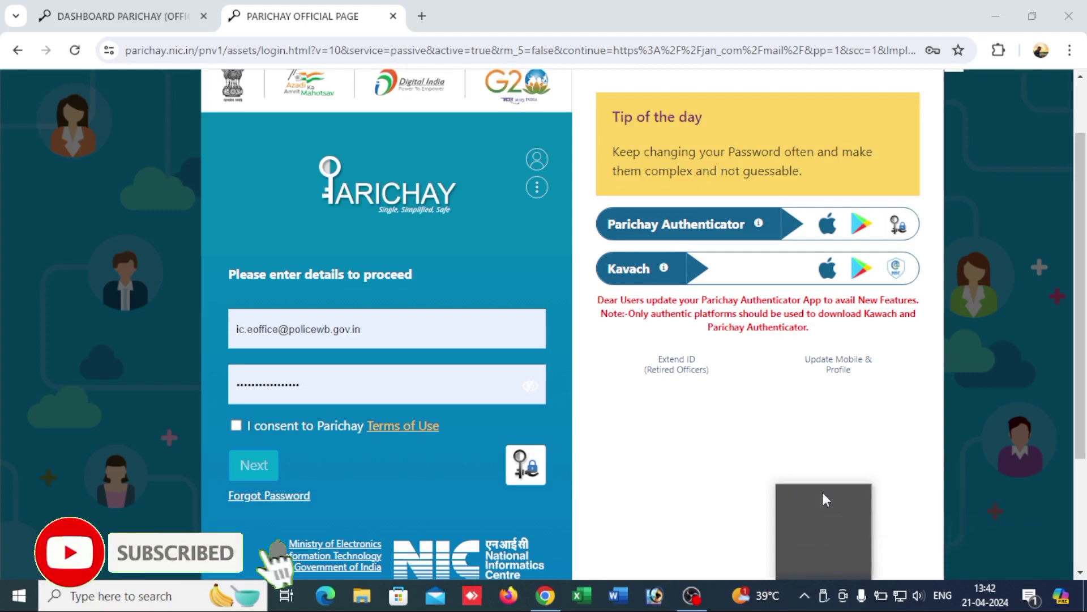